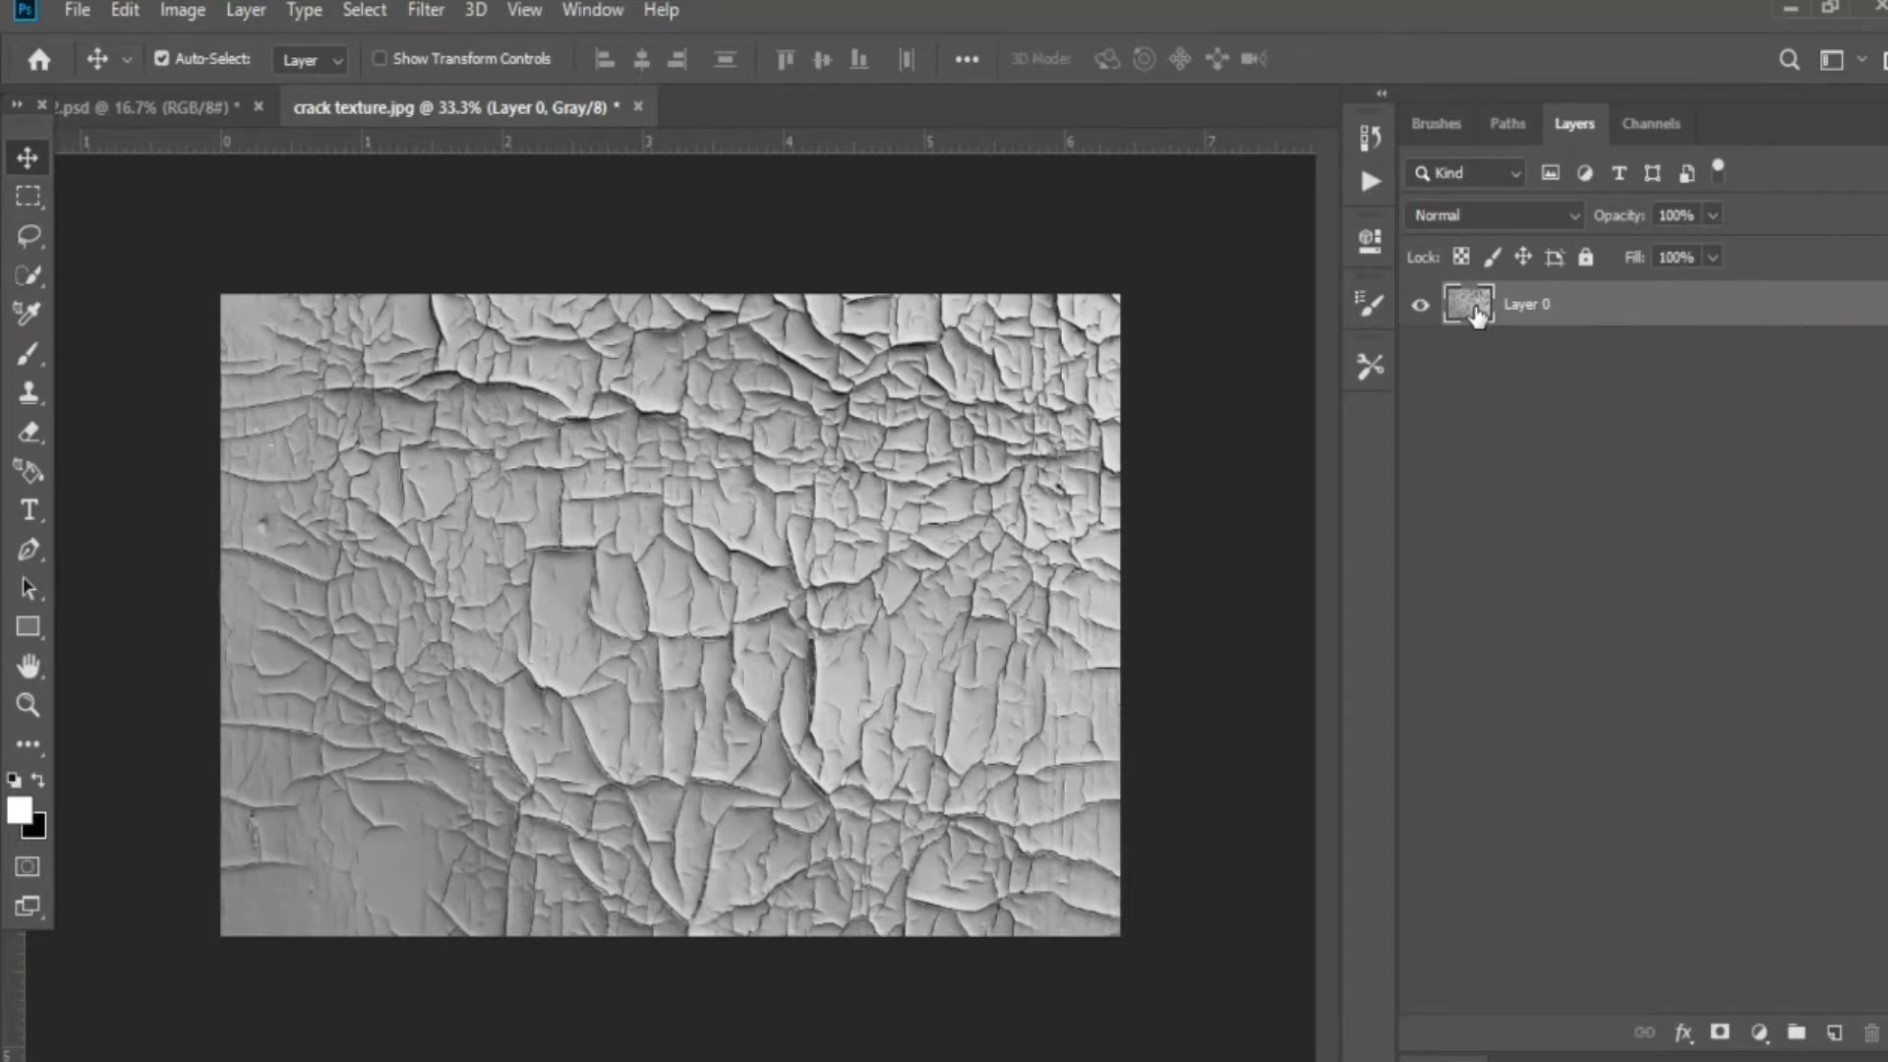
Place the crack texture over the face in the portrait document and enlarge it proportionally from its centre to about 157%.
left_click_drag(1478, 310, 614, 591)
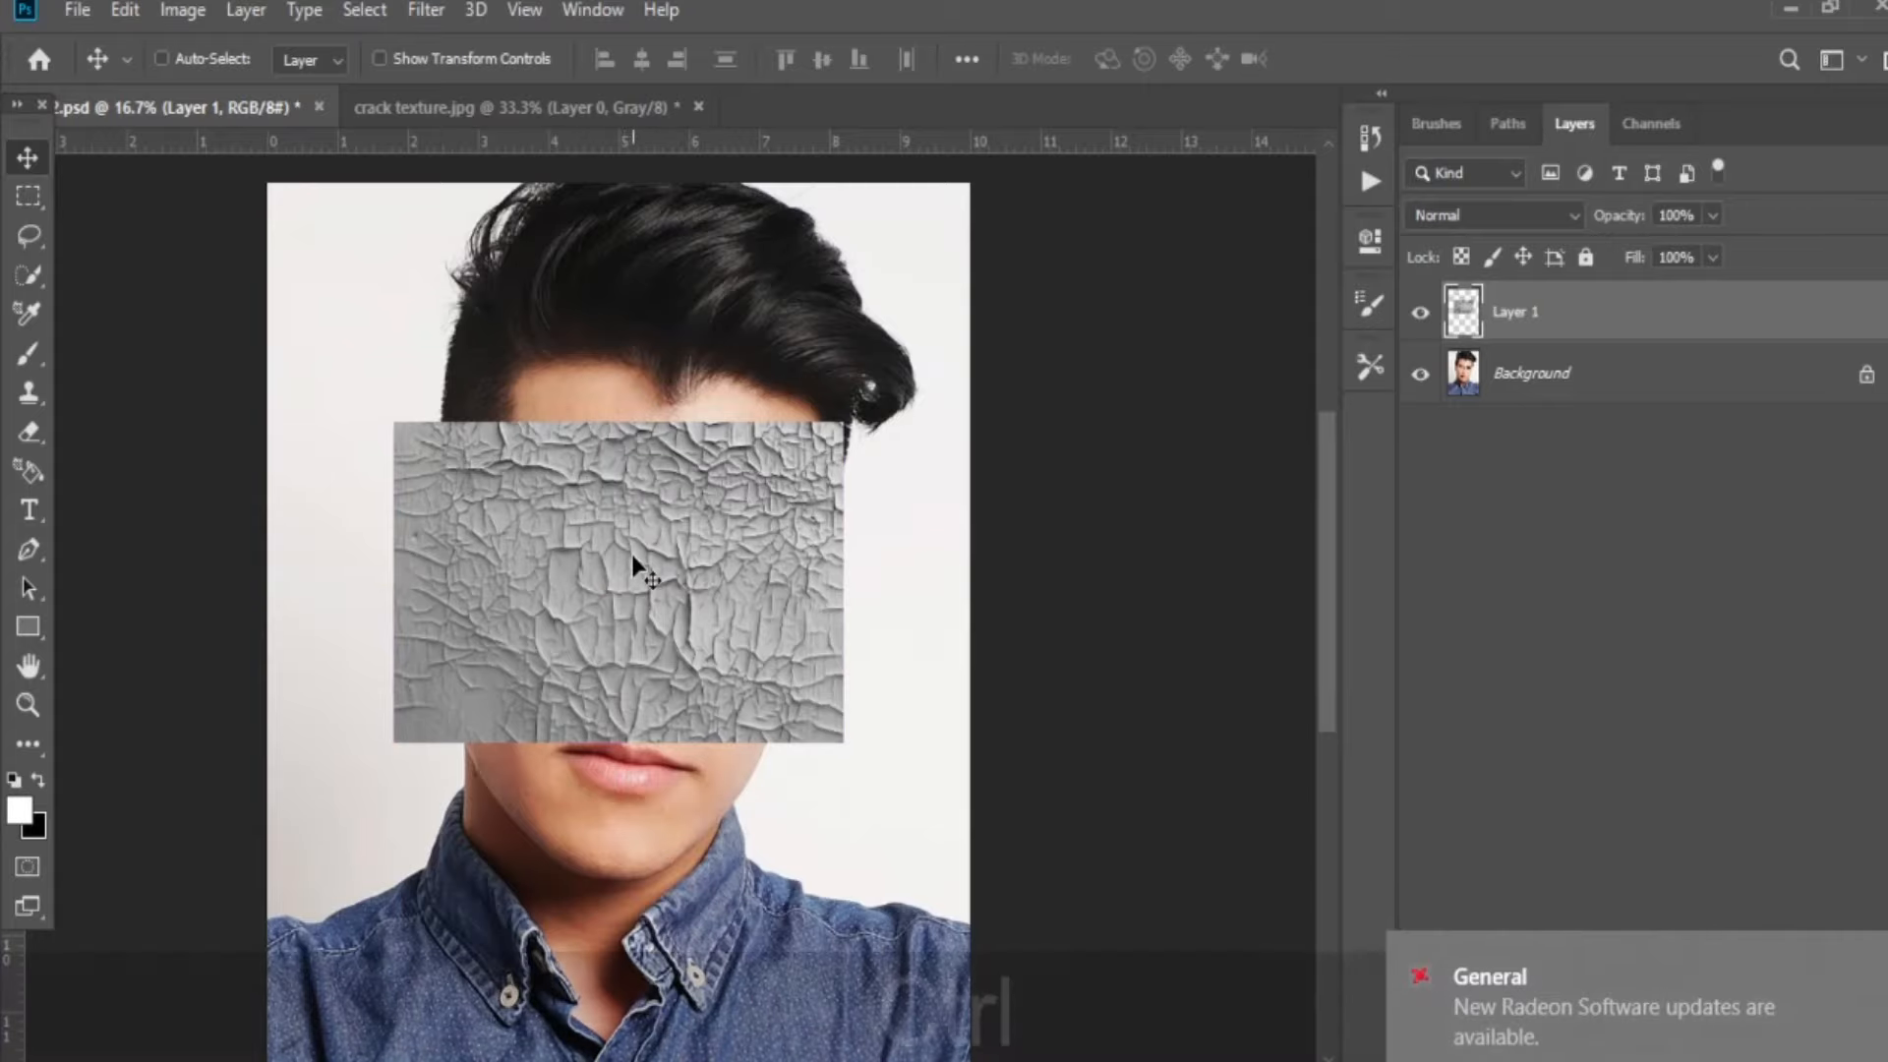
key("ctrl+KP_Add")
key("ctrl+KP_Subtract")
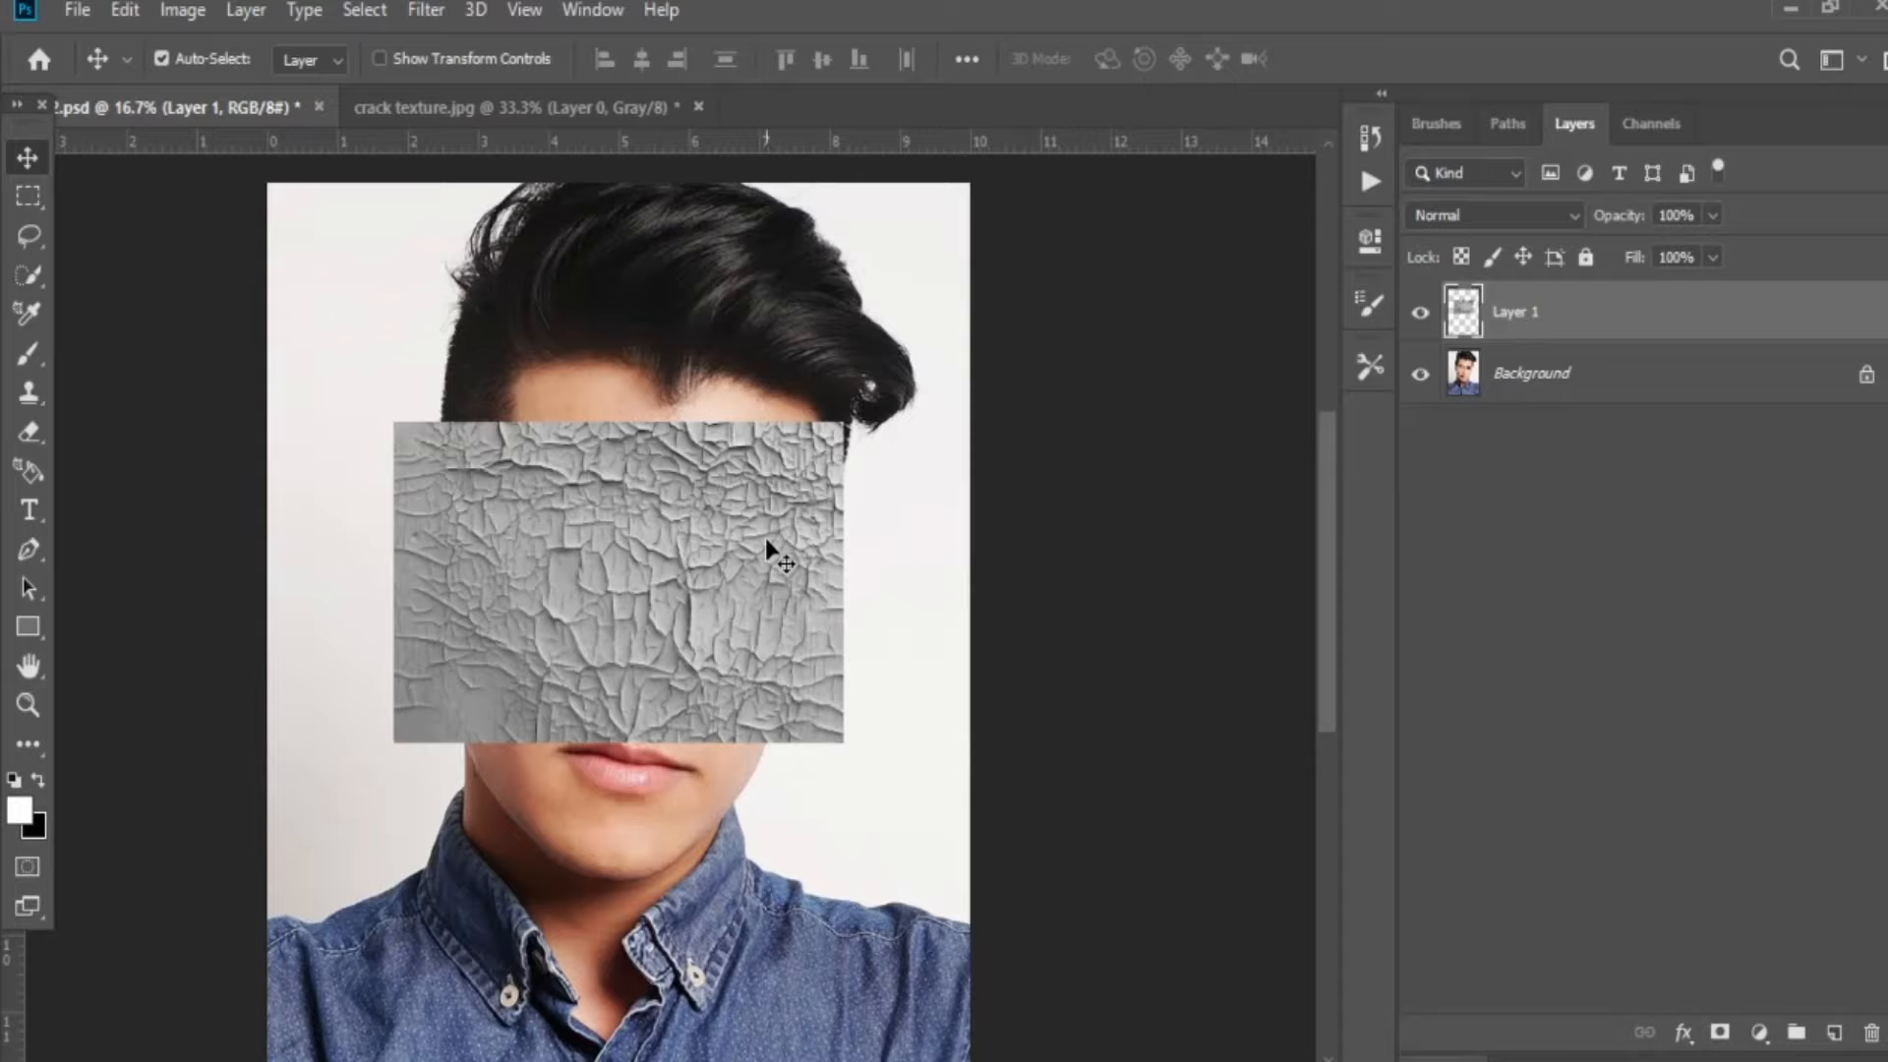
key("ctrl+t")
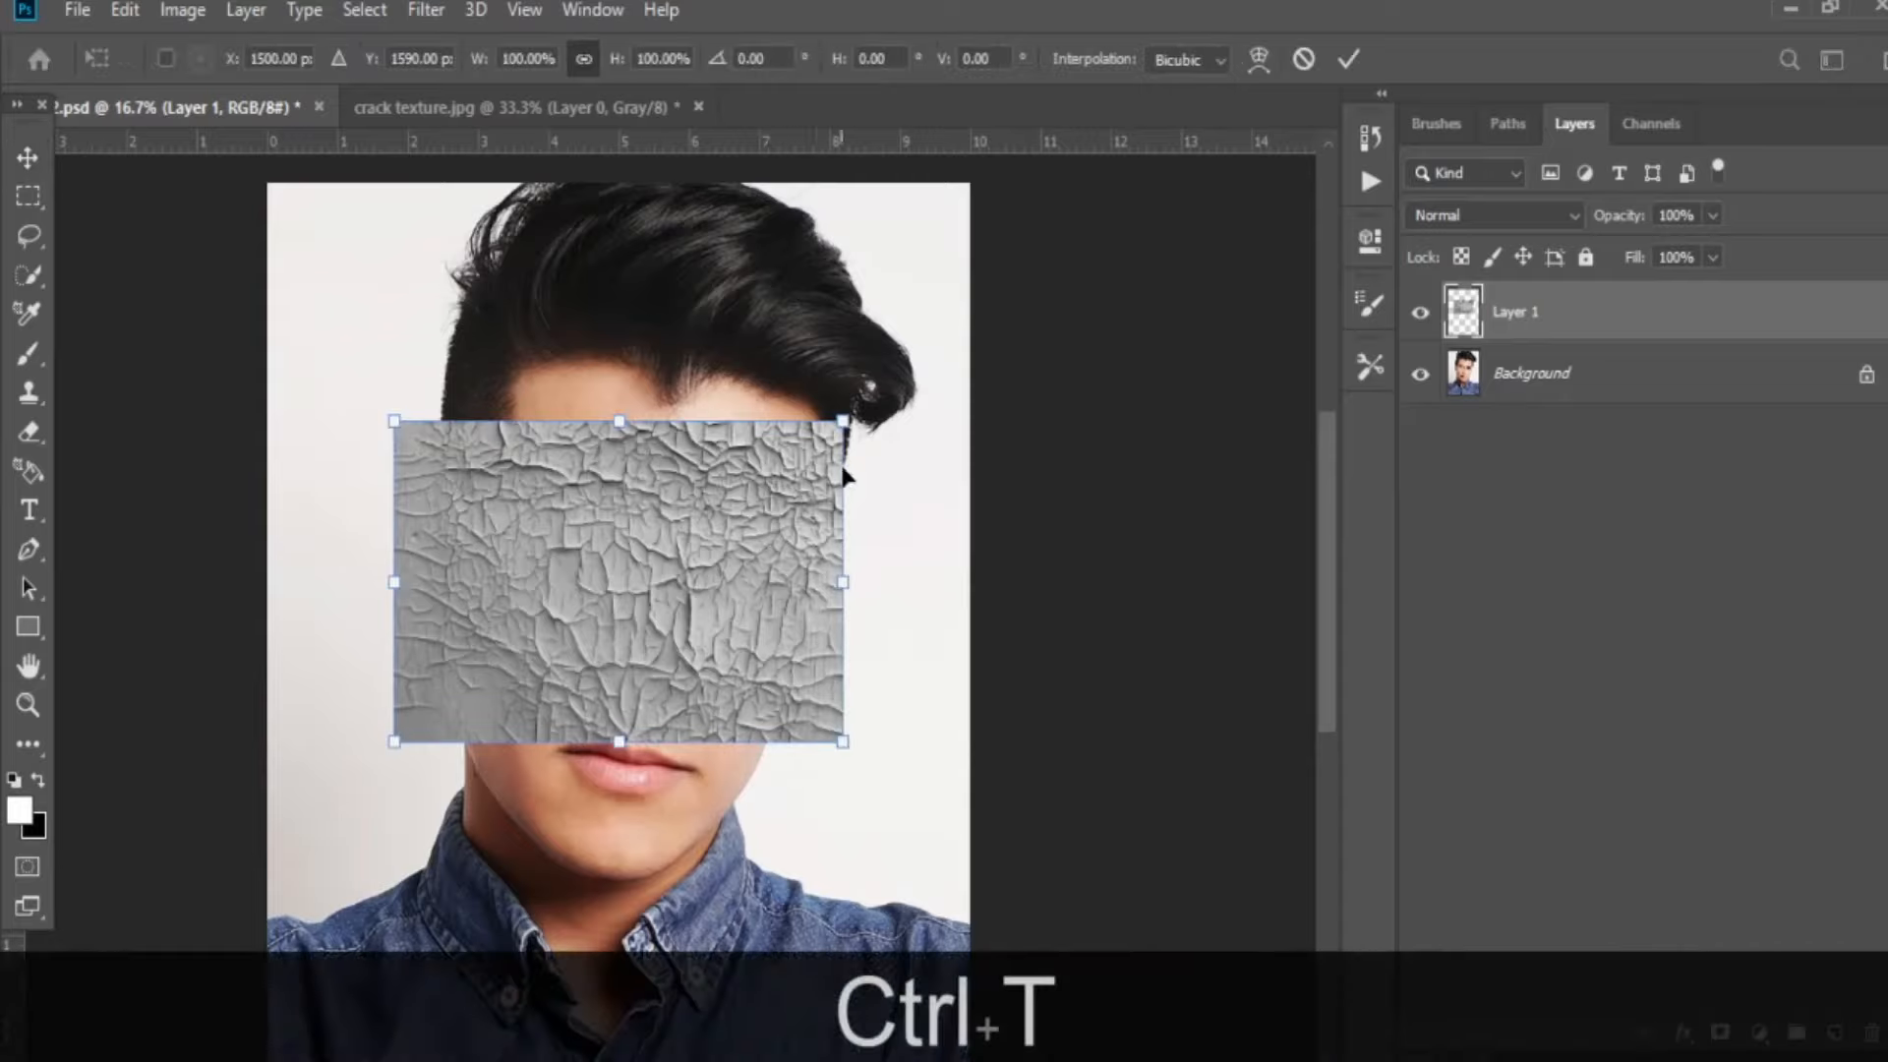
left_click_drag(846, 423, 966, 315)
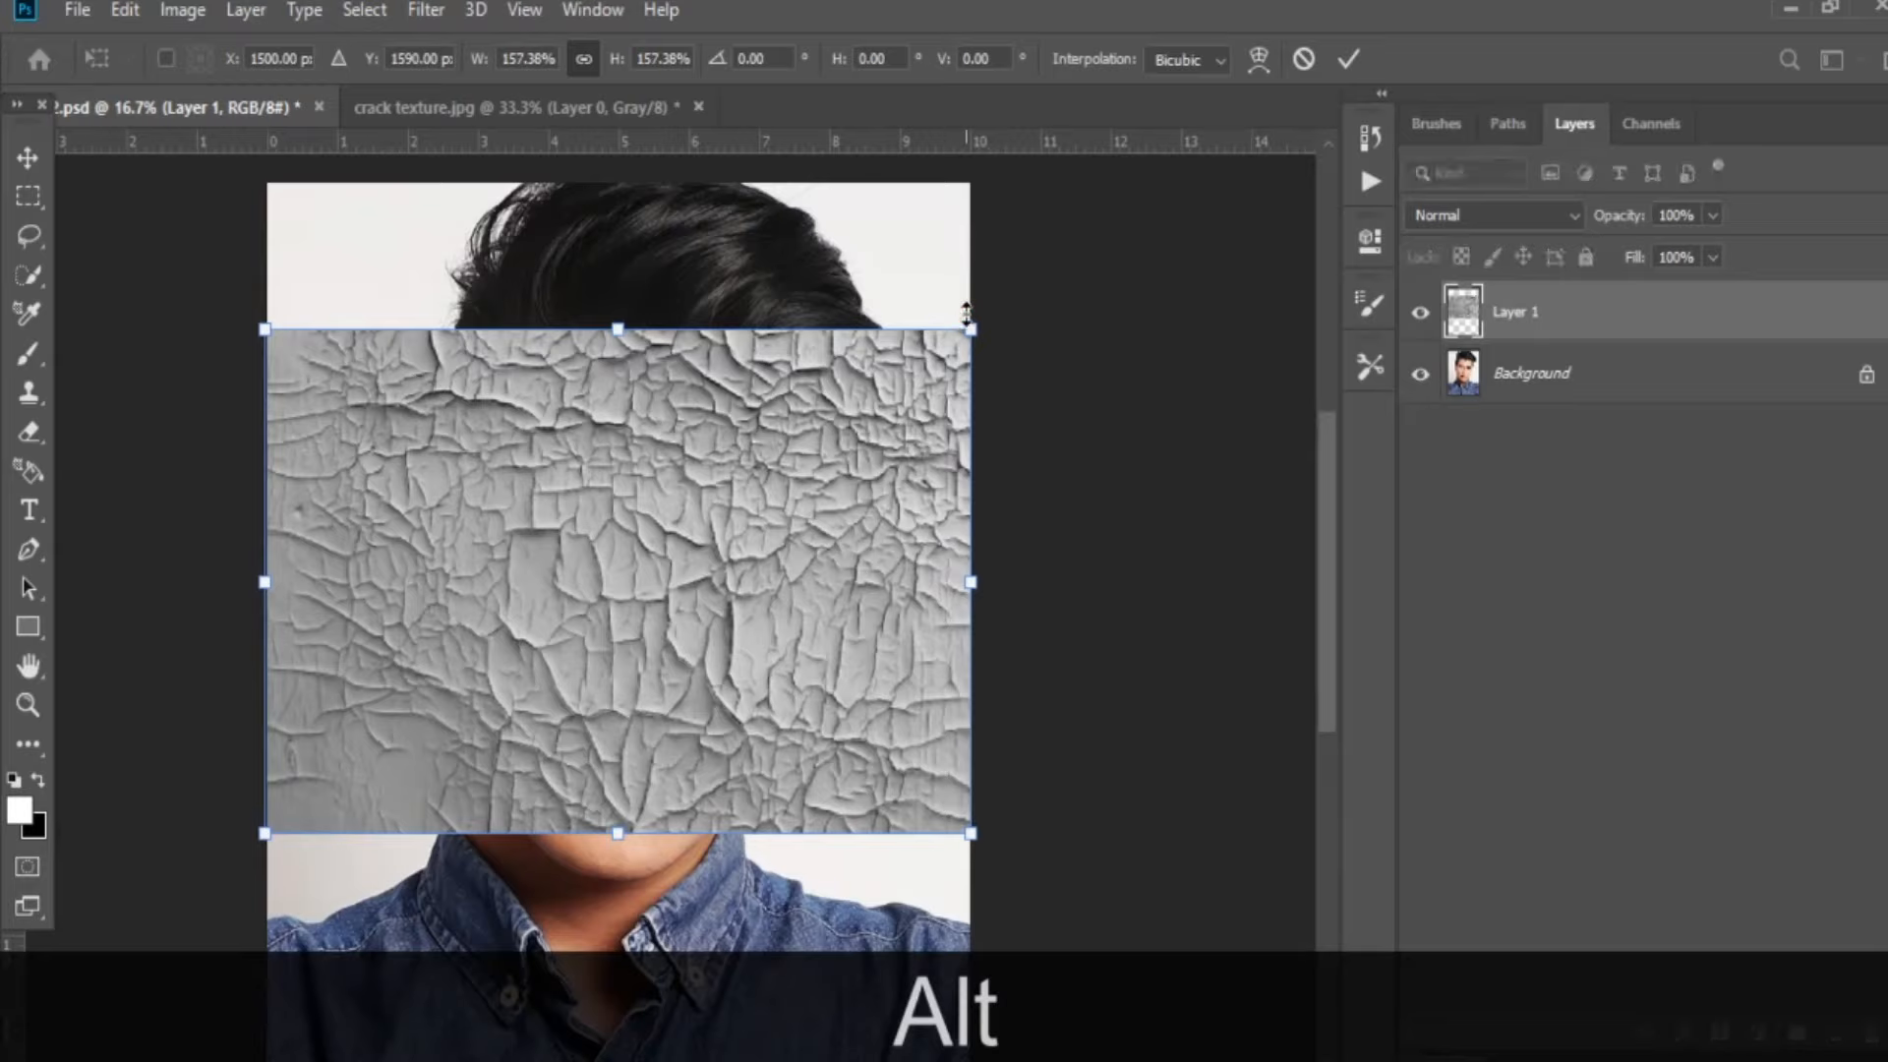
key("Return")
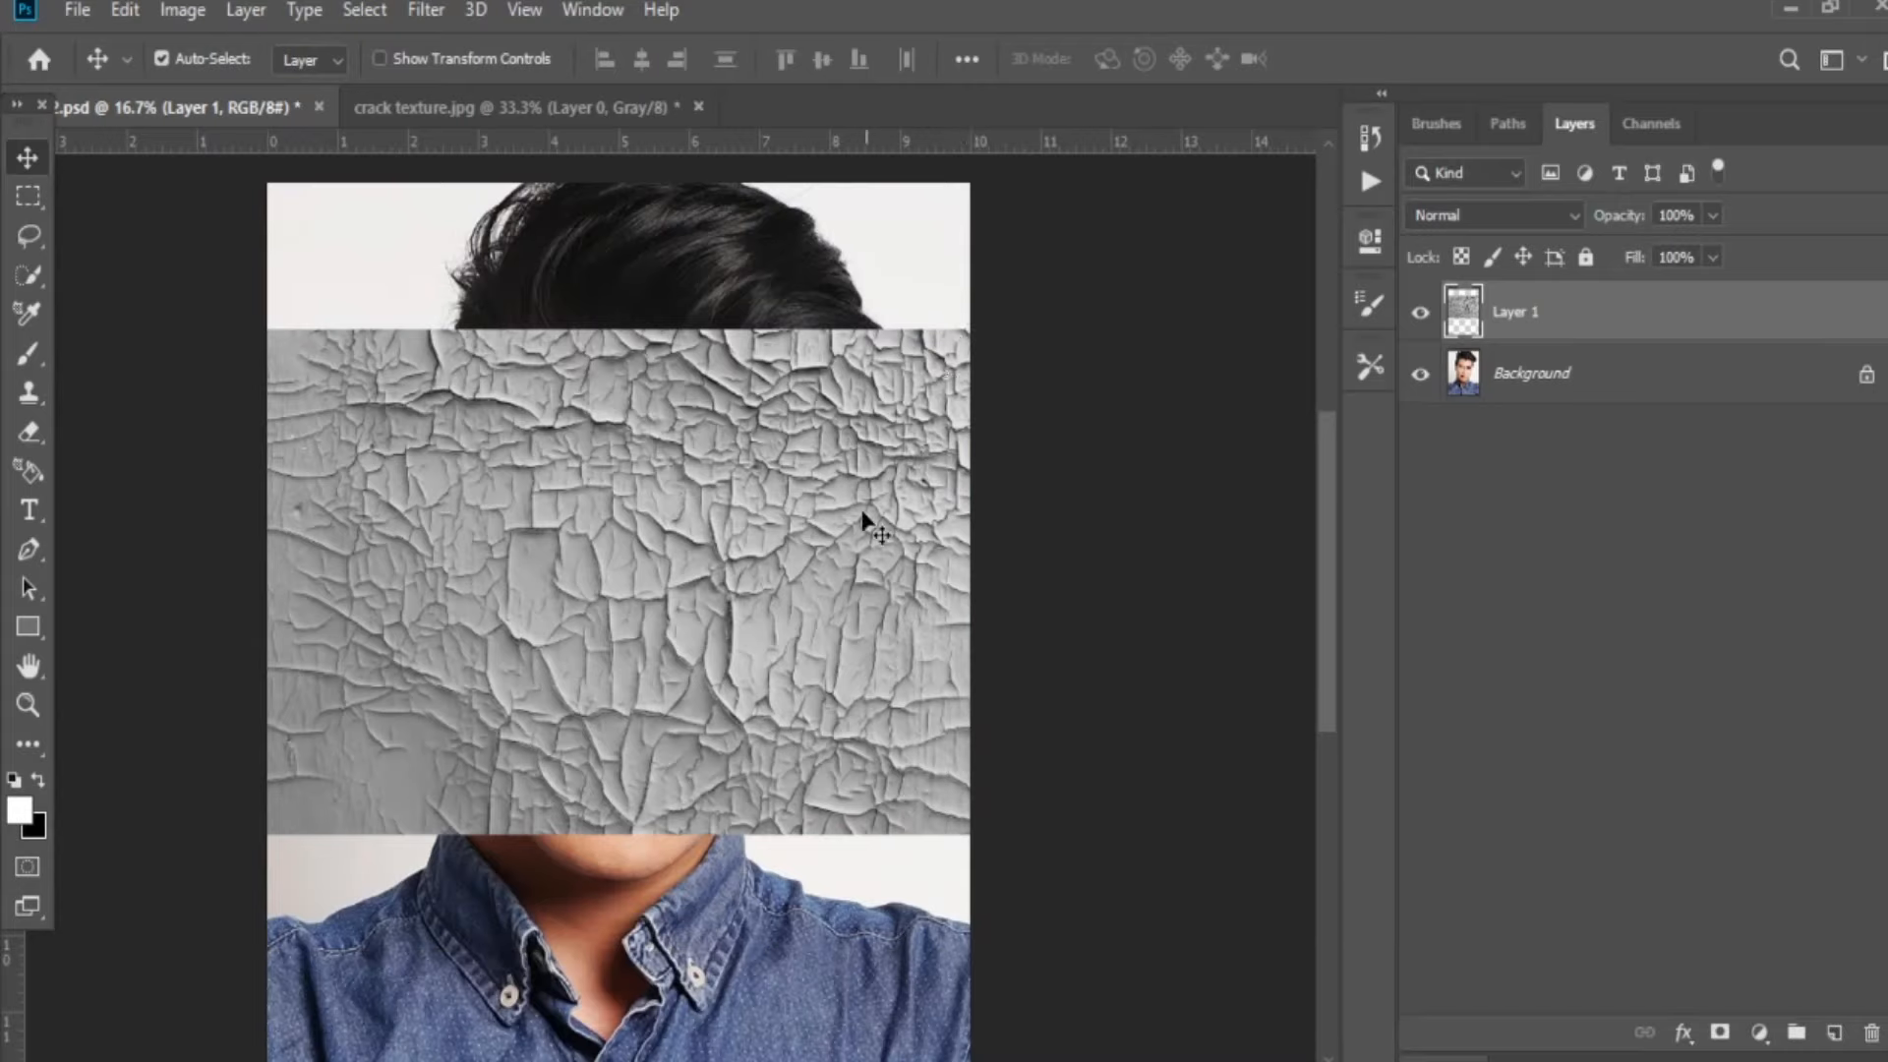
Set the crack texture layer's blend mode to Multiply and enlarge it to about 125%, positioned to cover the whole face.
left_click(1554, 217)
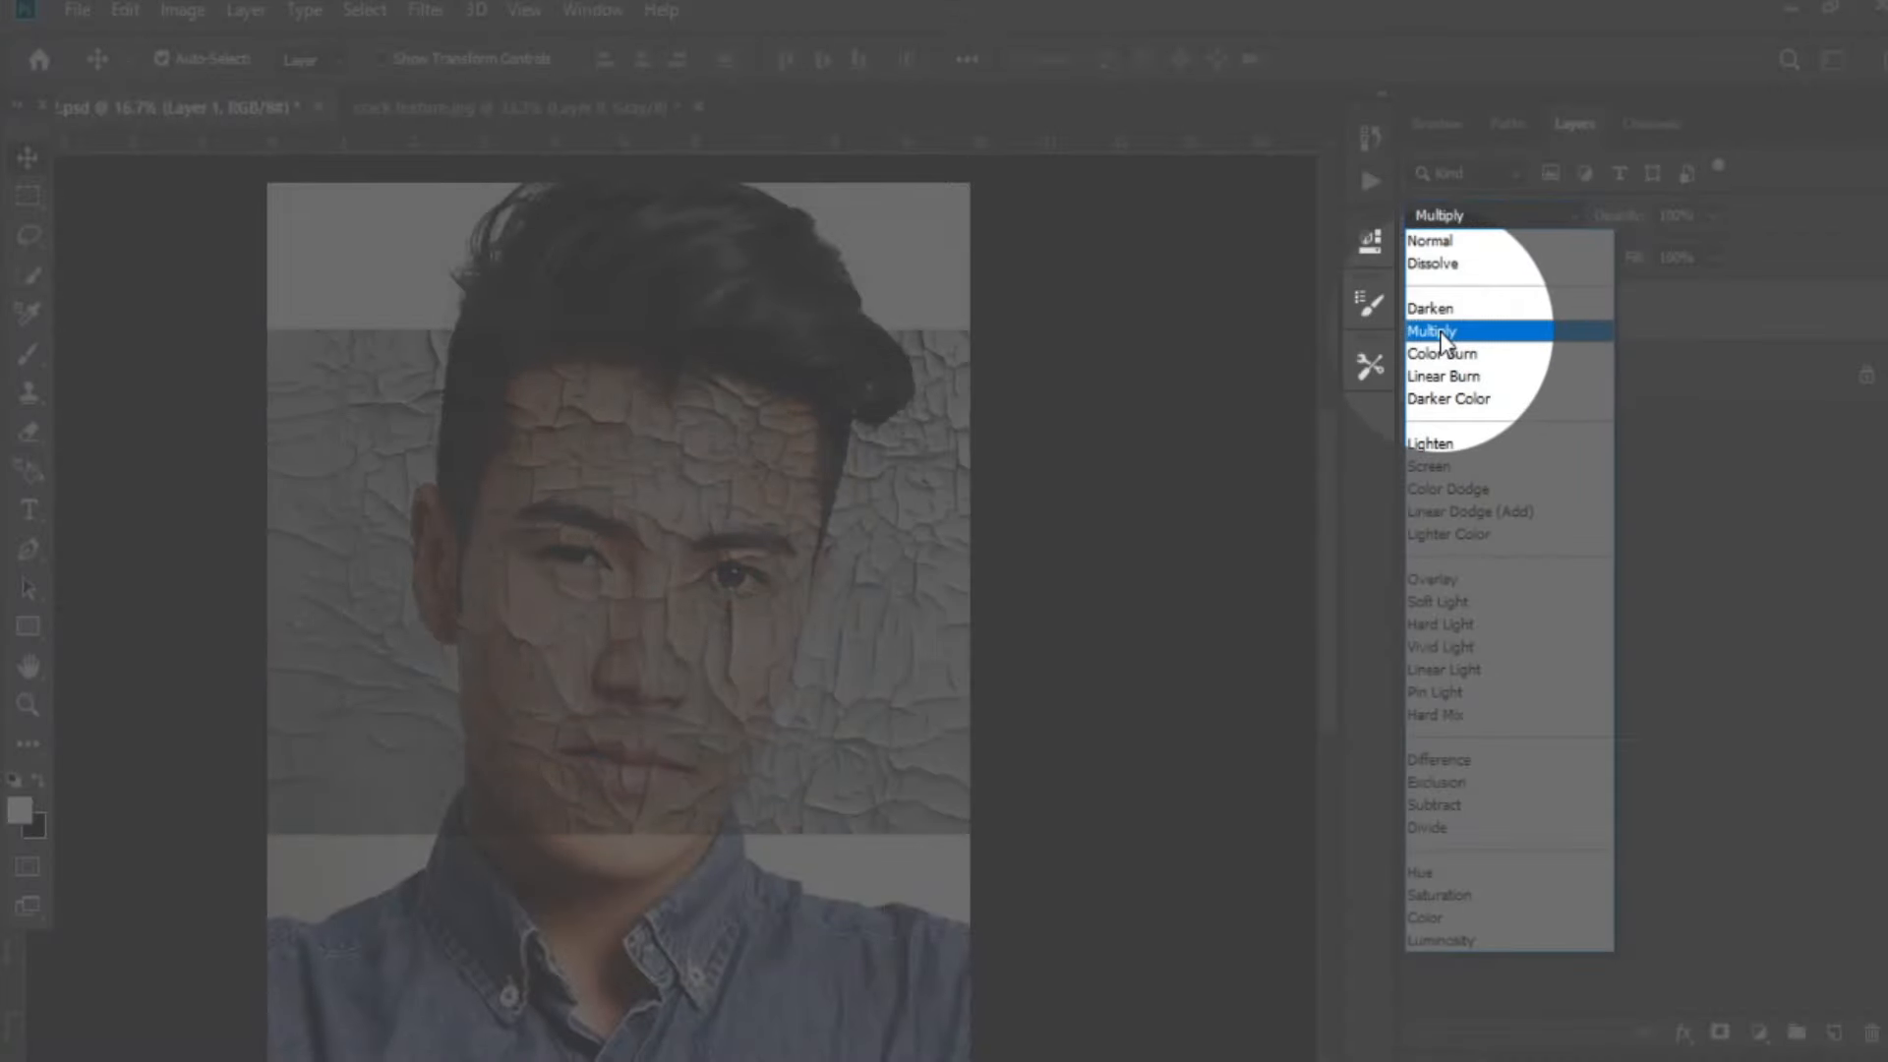
left_click(1441, 334)
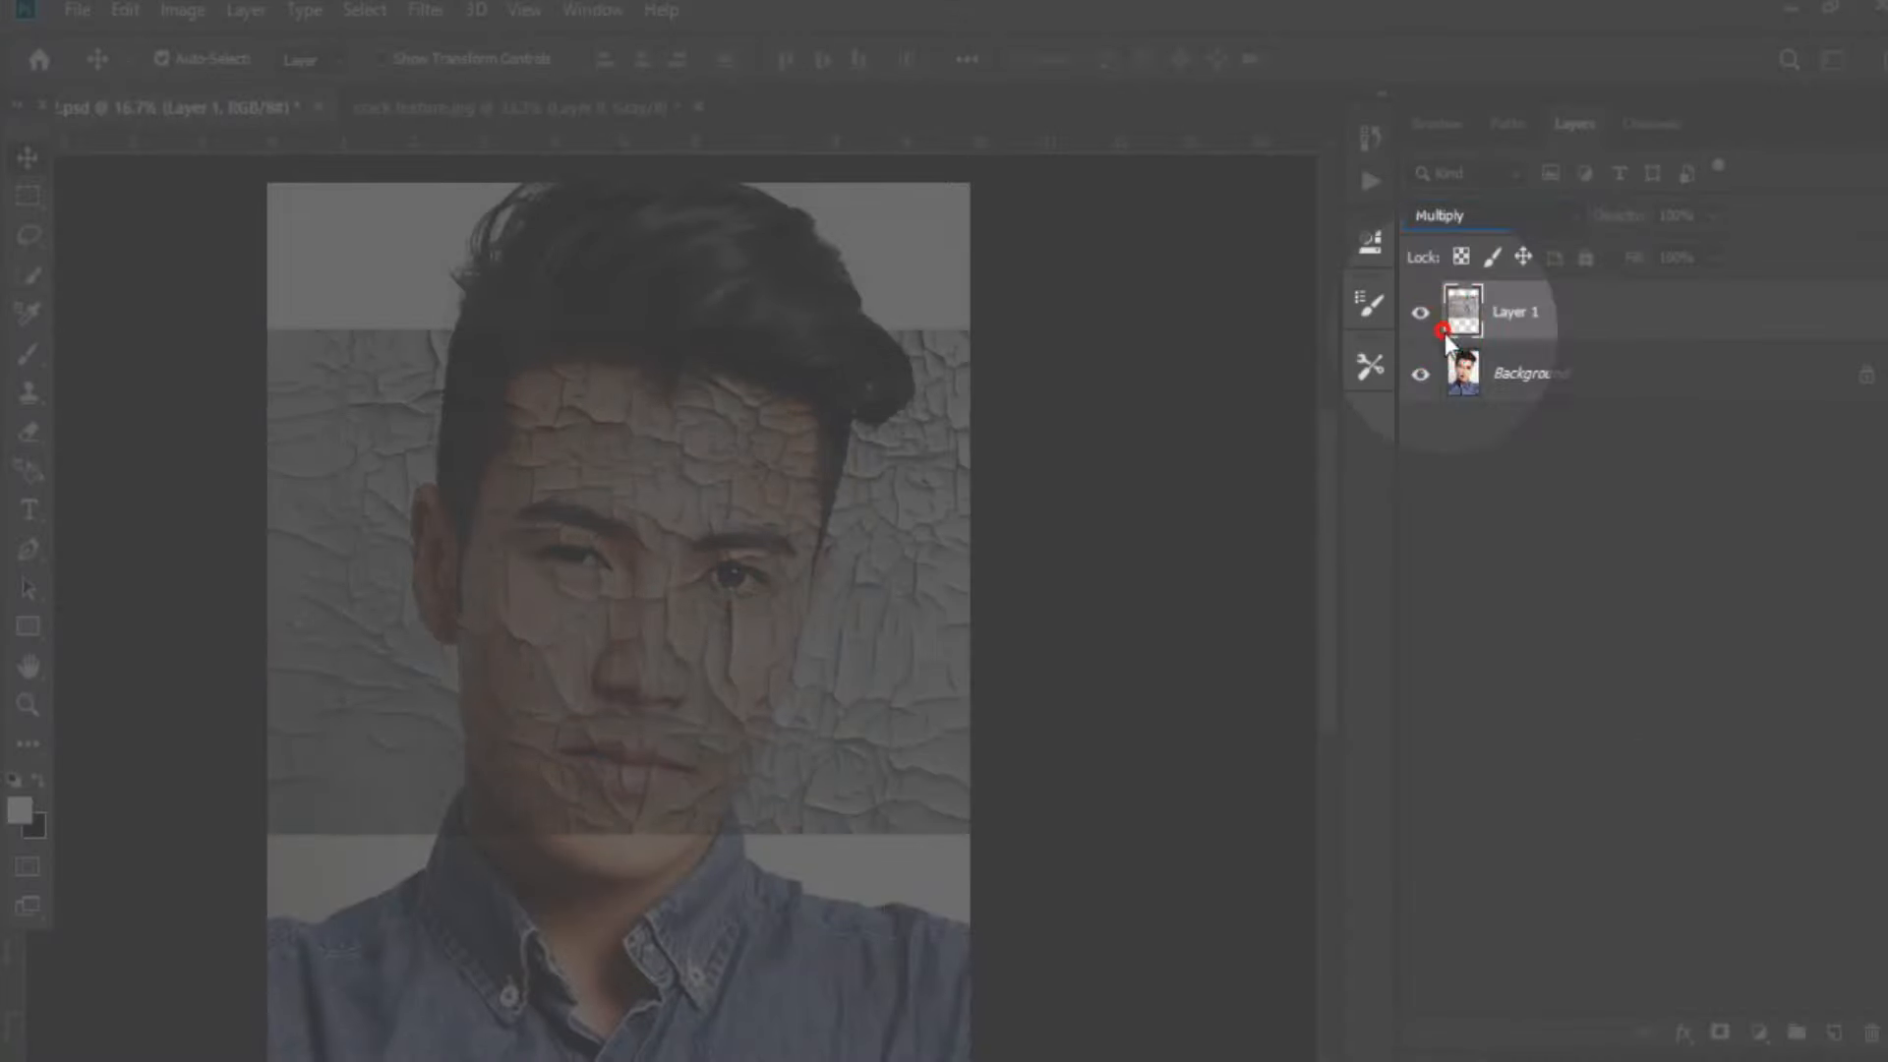
left_click_drag(725, 587, 725, 619)
key("ctrl+t")
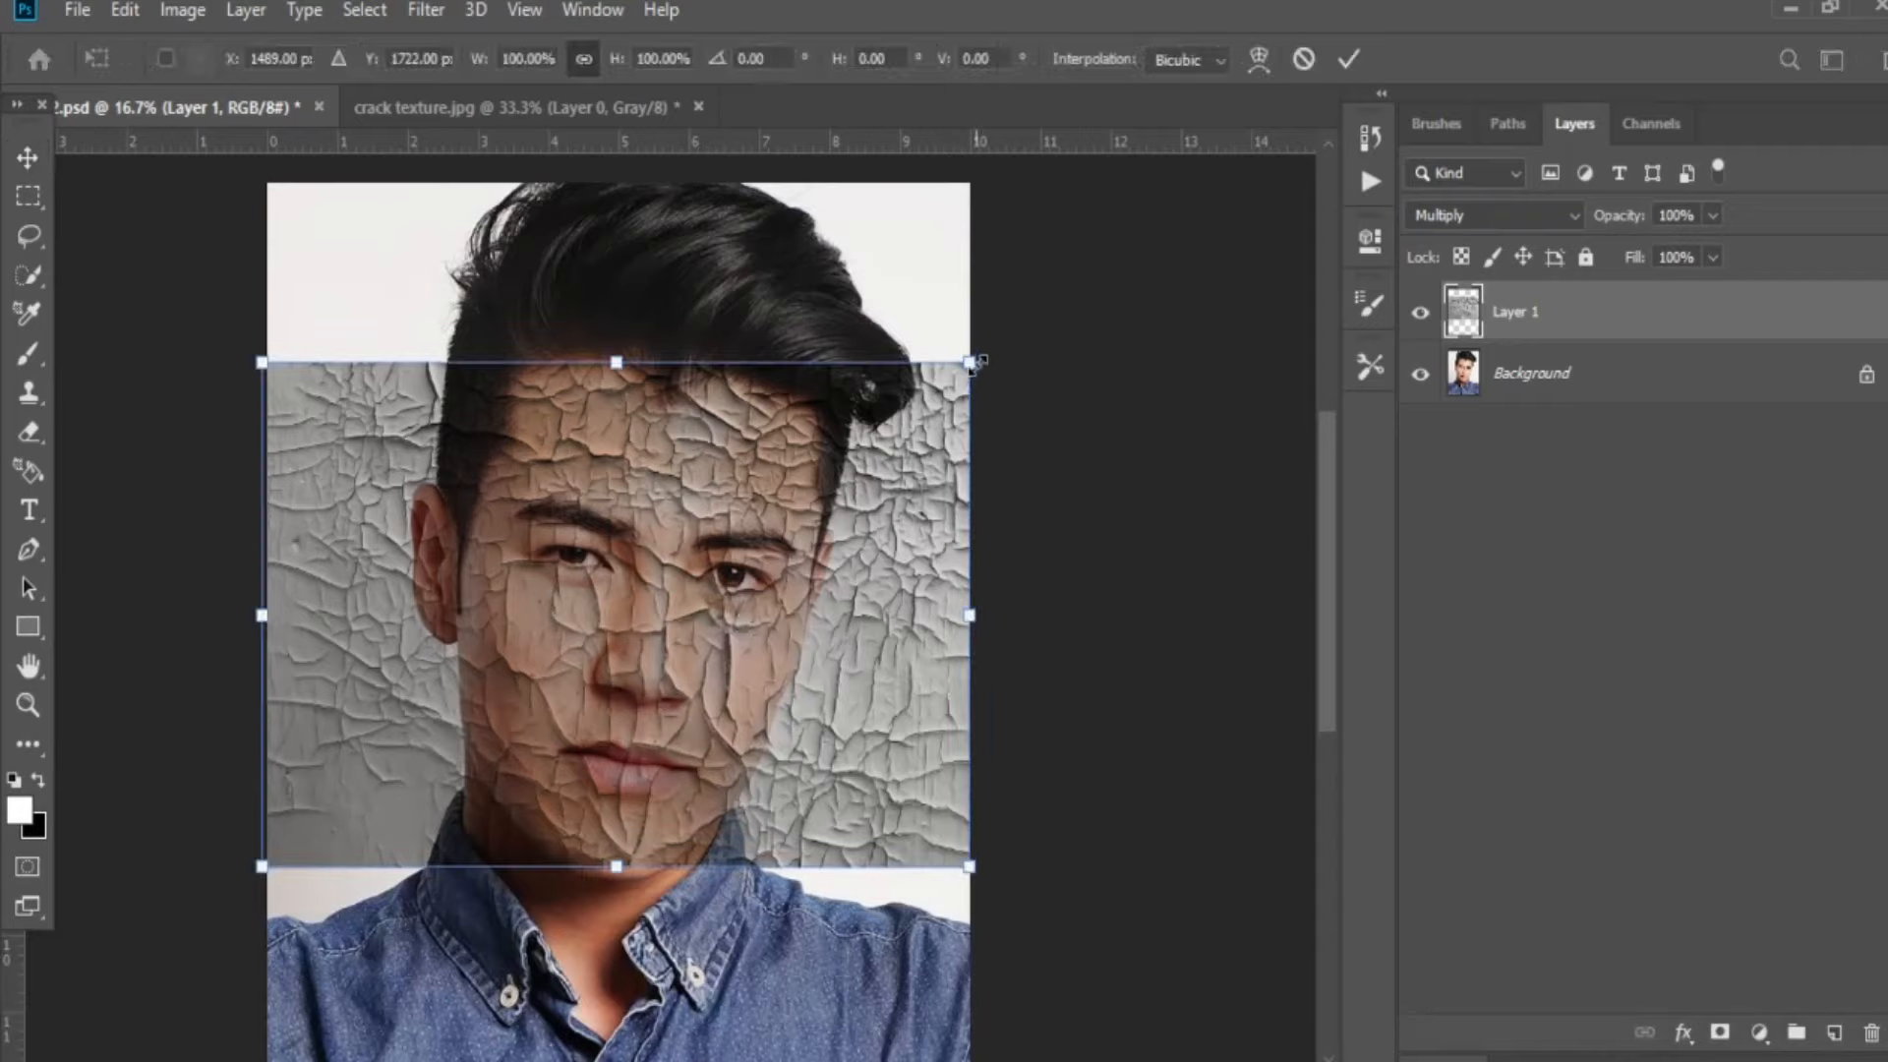
left_click_drag(971, 361, 1062, 291)
left_click_drag(910, 418, 882, 421)
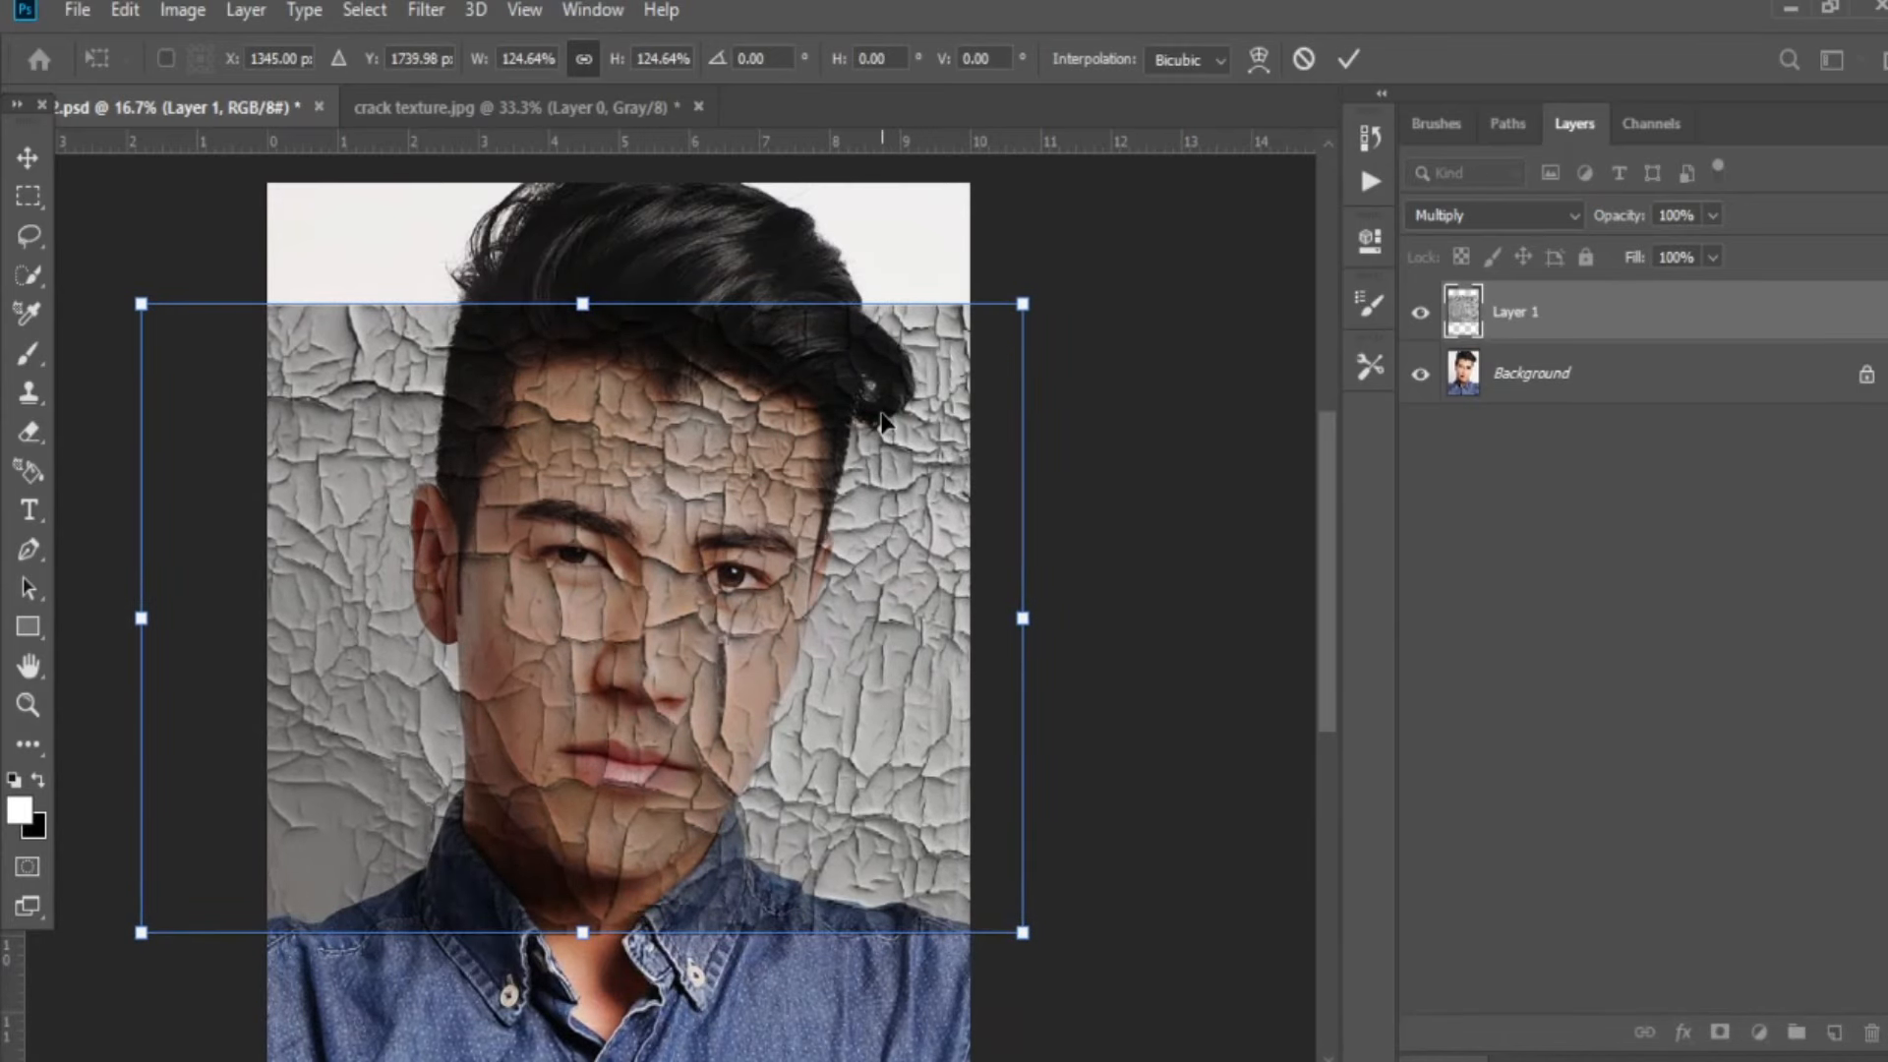
key("Return")
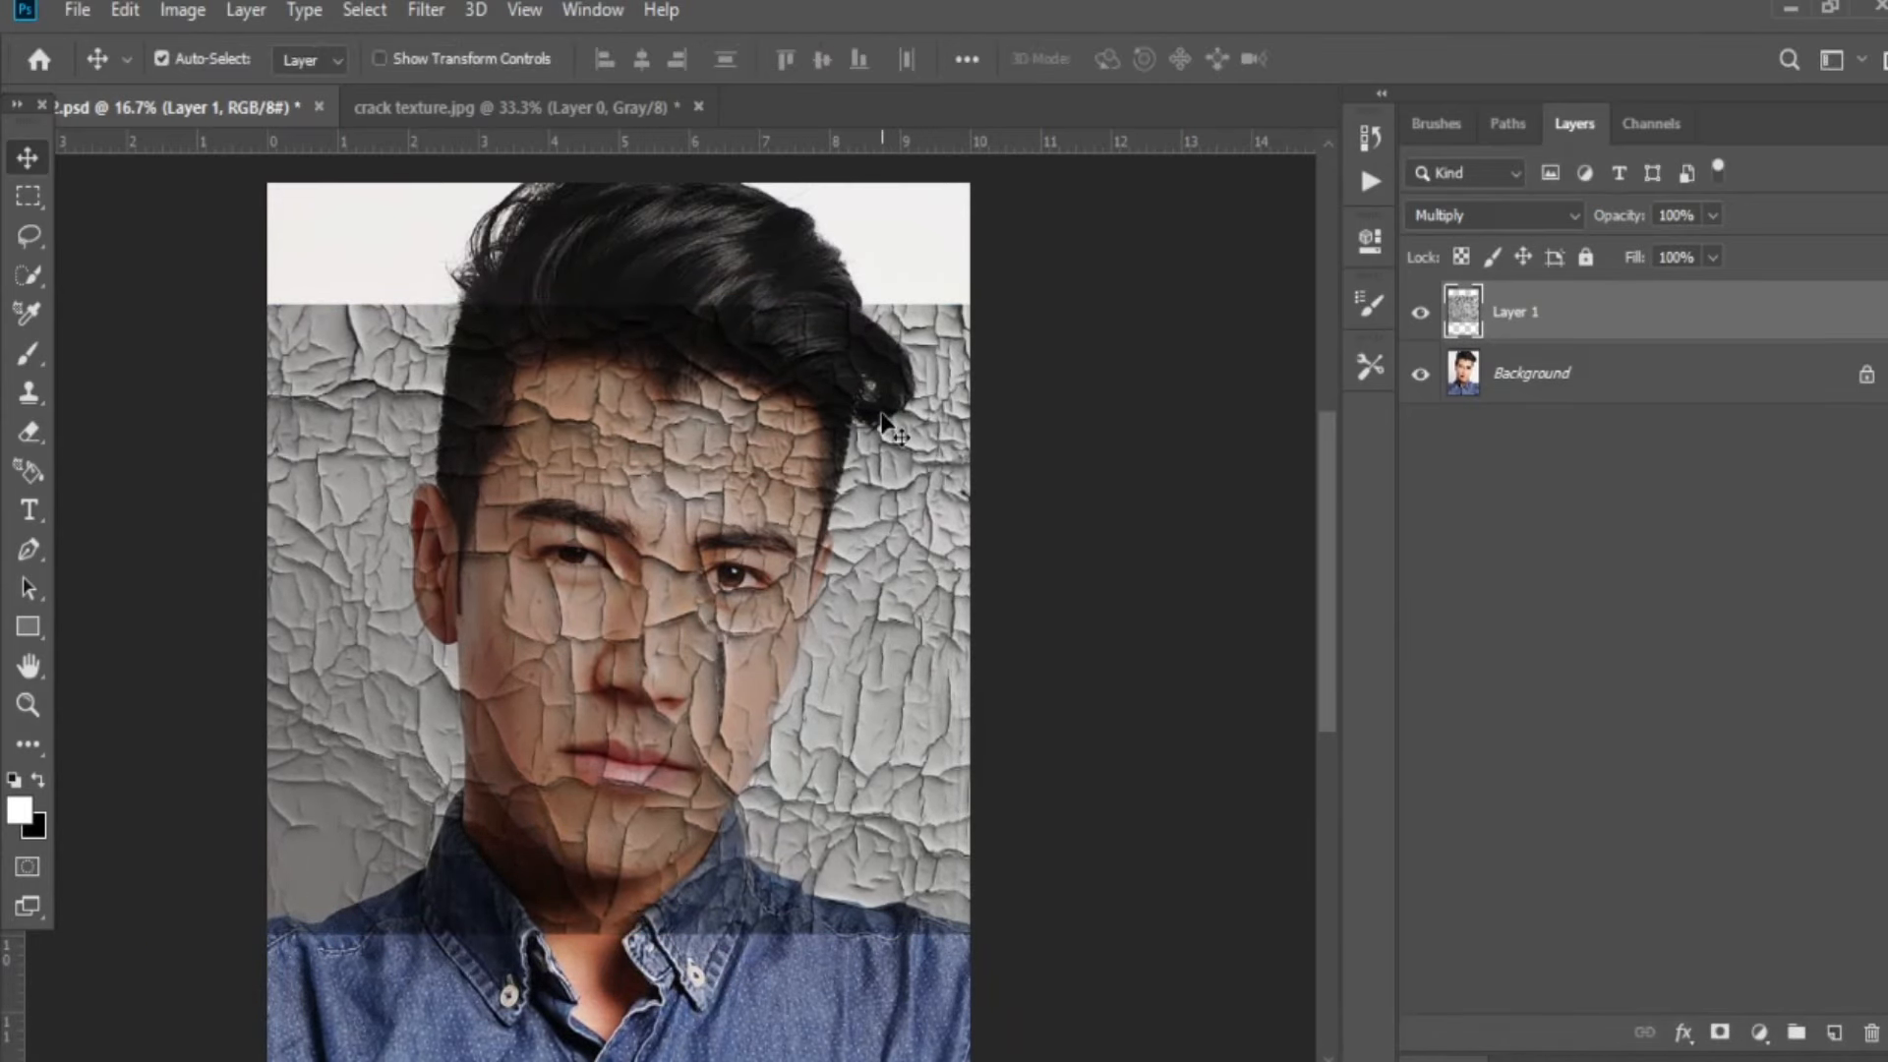
Examine close up and from afar how the crack texture blends with the face.
key("ctrl+plus")
key("ctrl+plus")
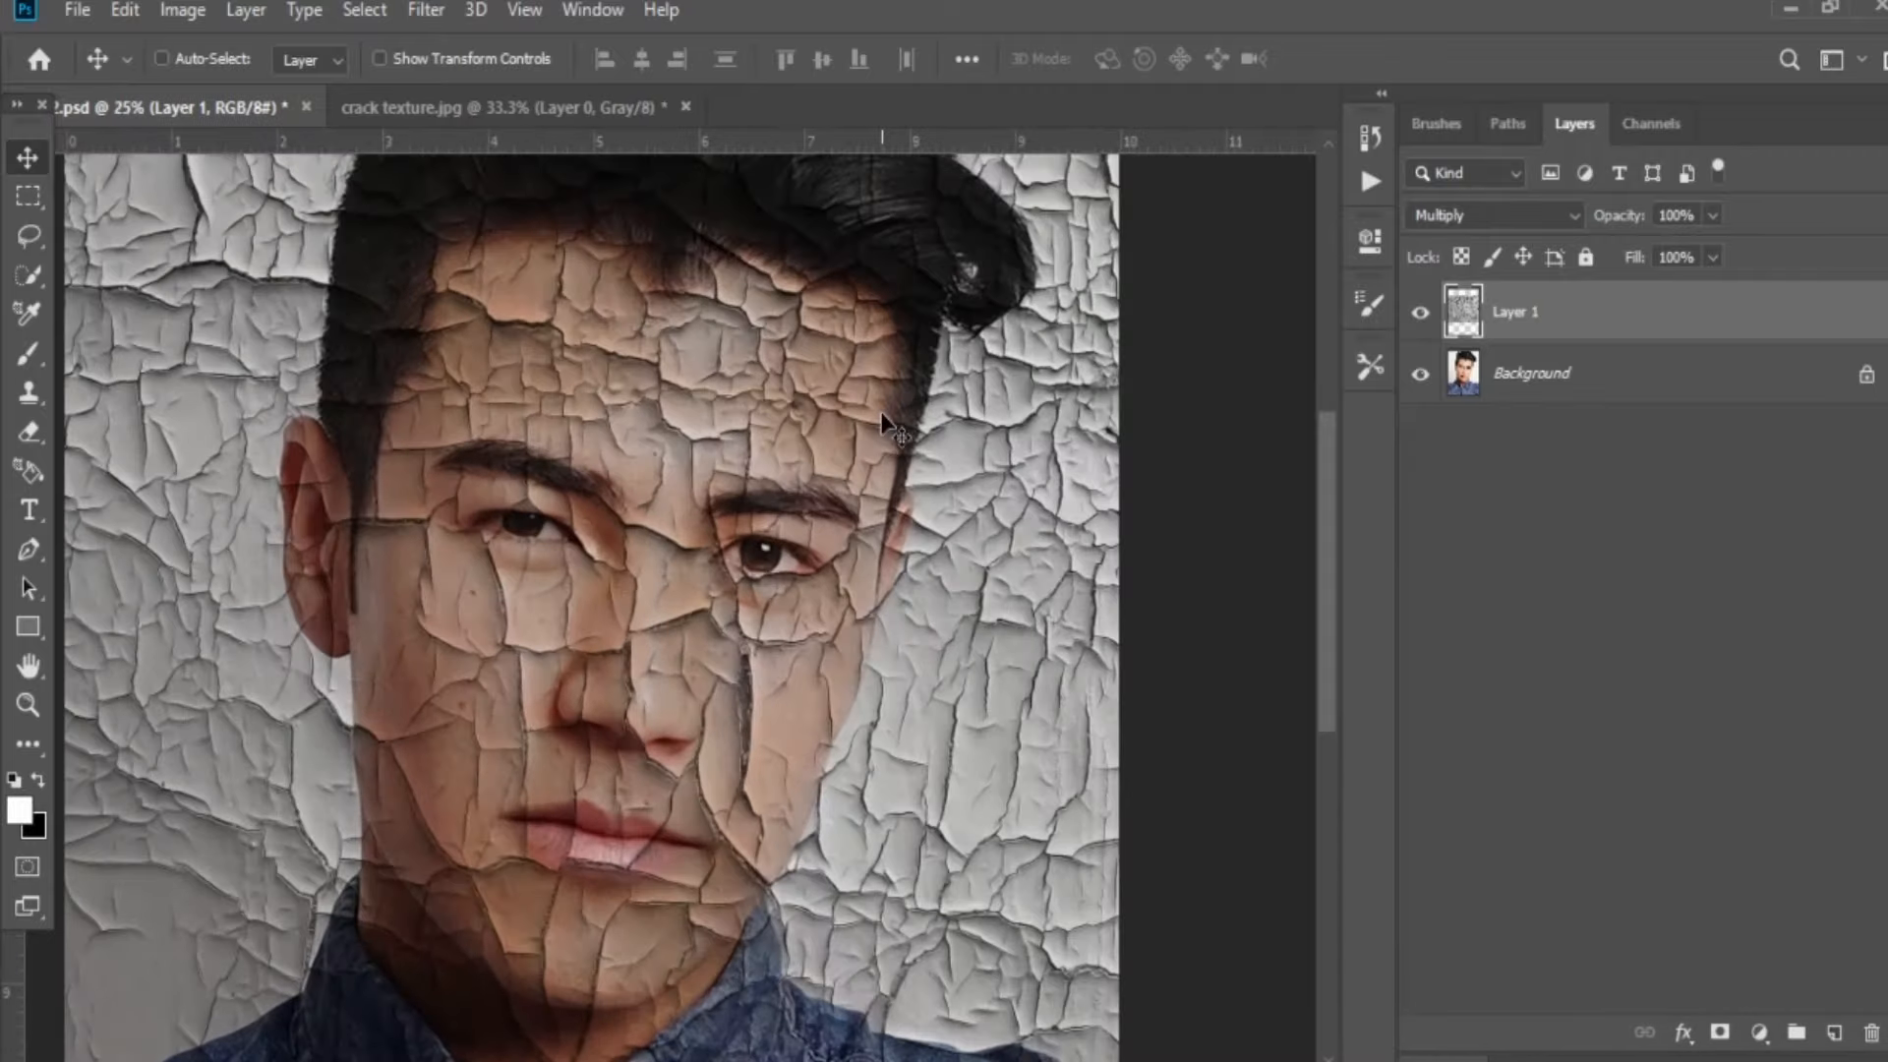
key("ctrl+minus")
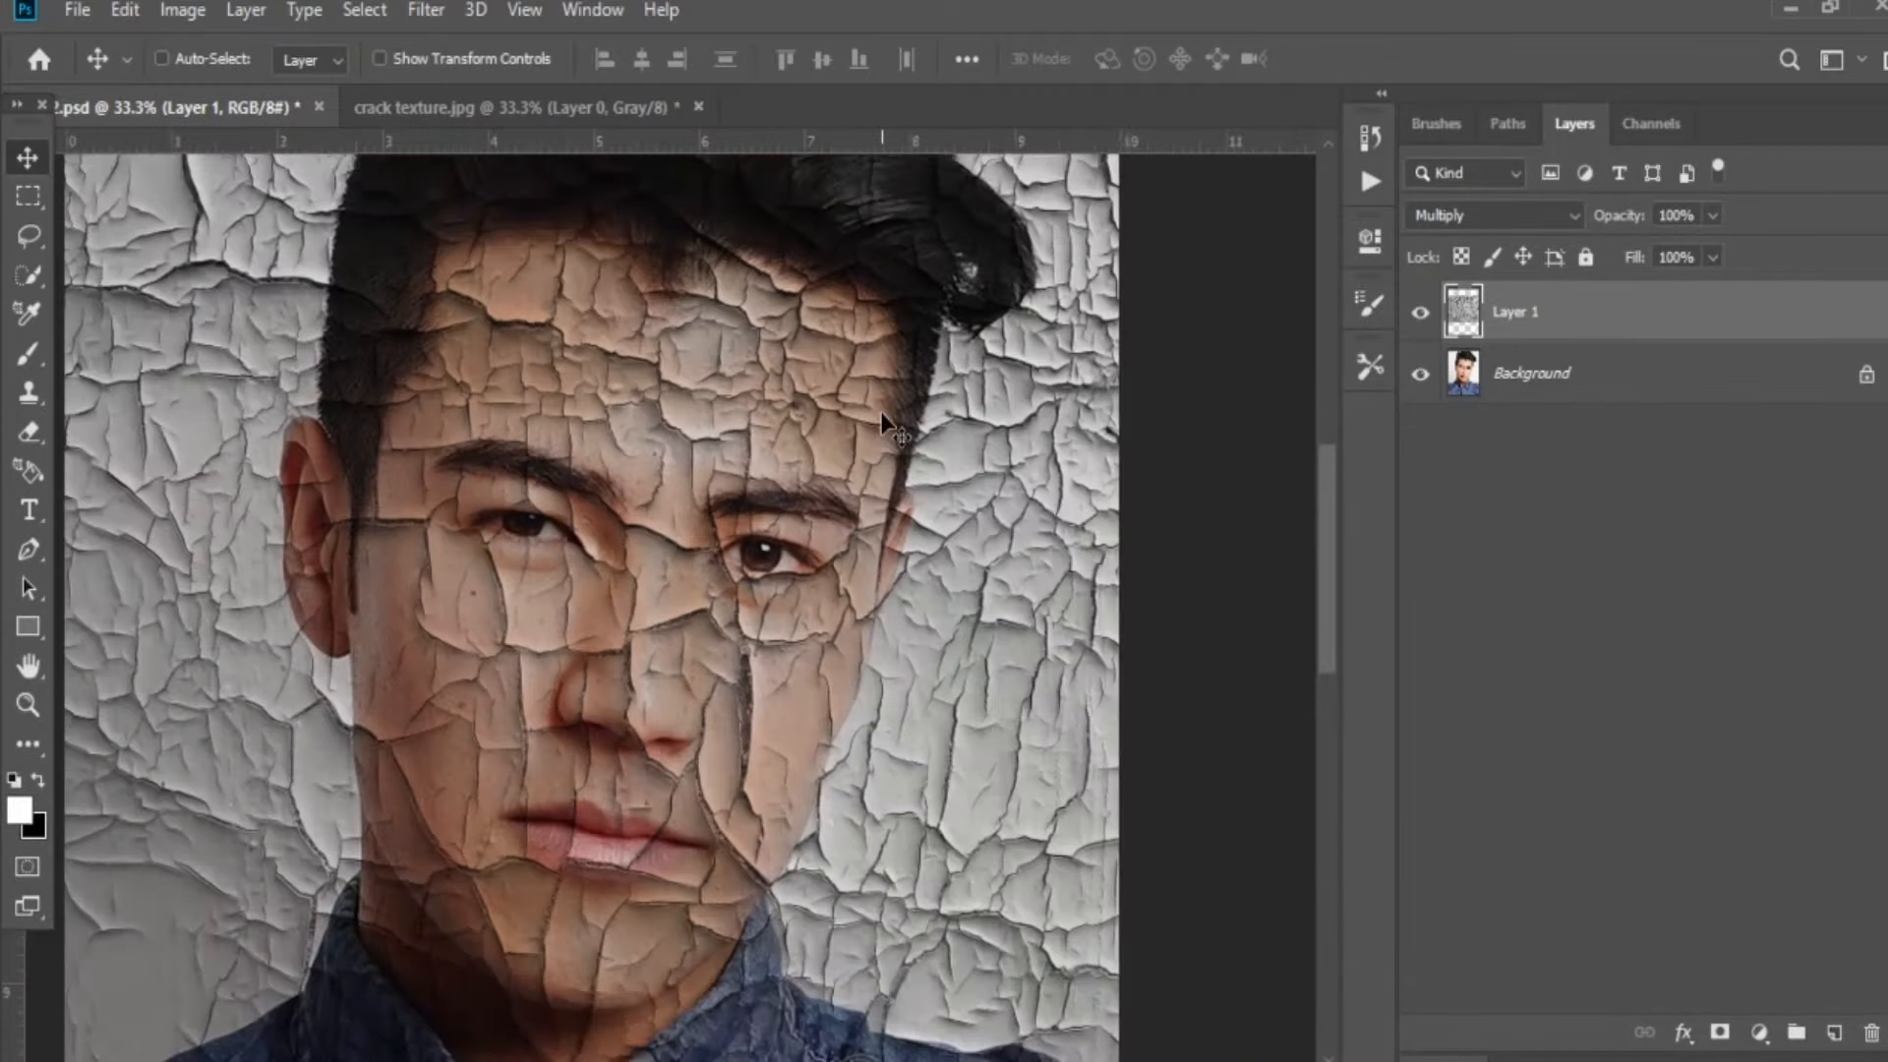
key("ctrl+minus")
key("ctrl+plus")
key("ctrl+minus")
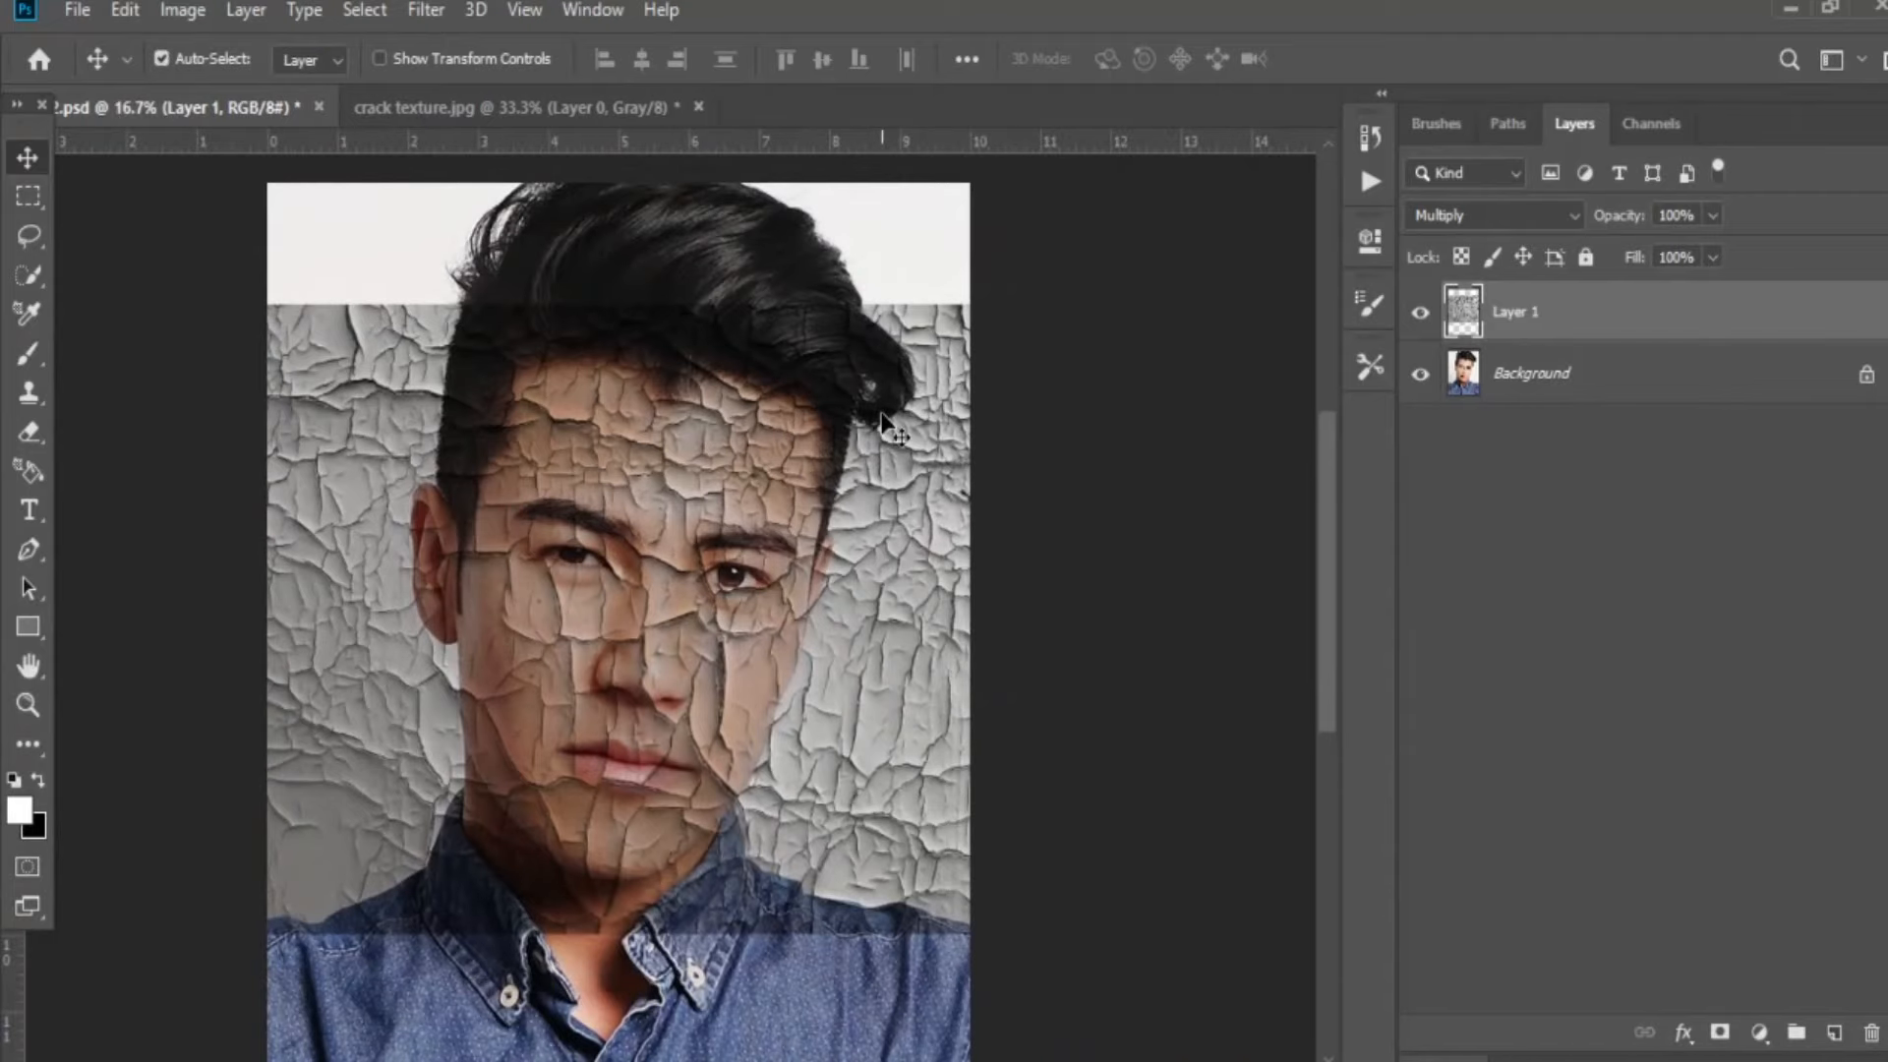
key("ctrl+plus")
key("ctrl+minus")
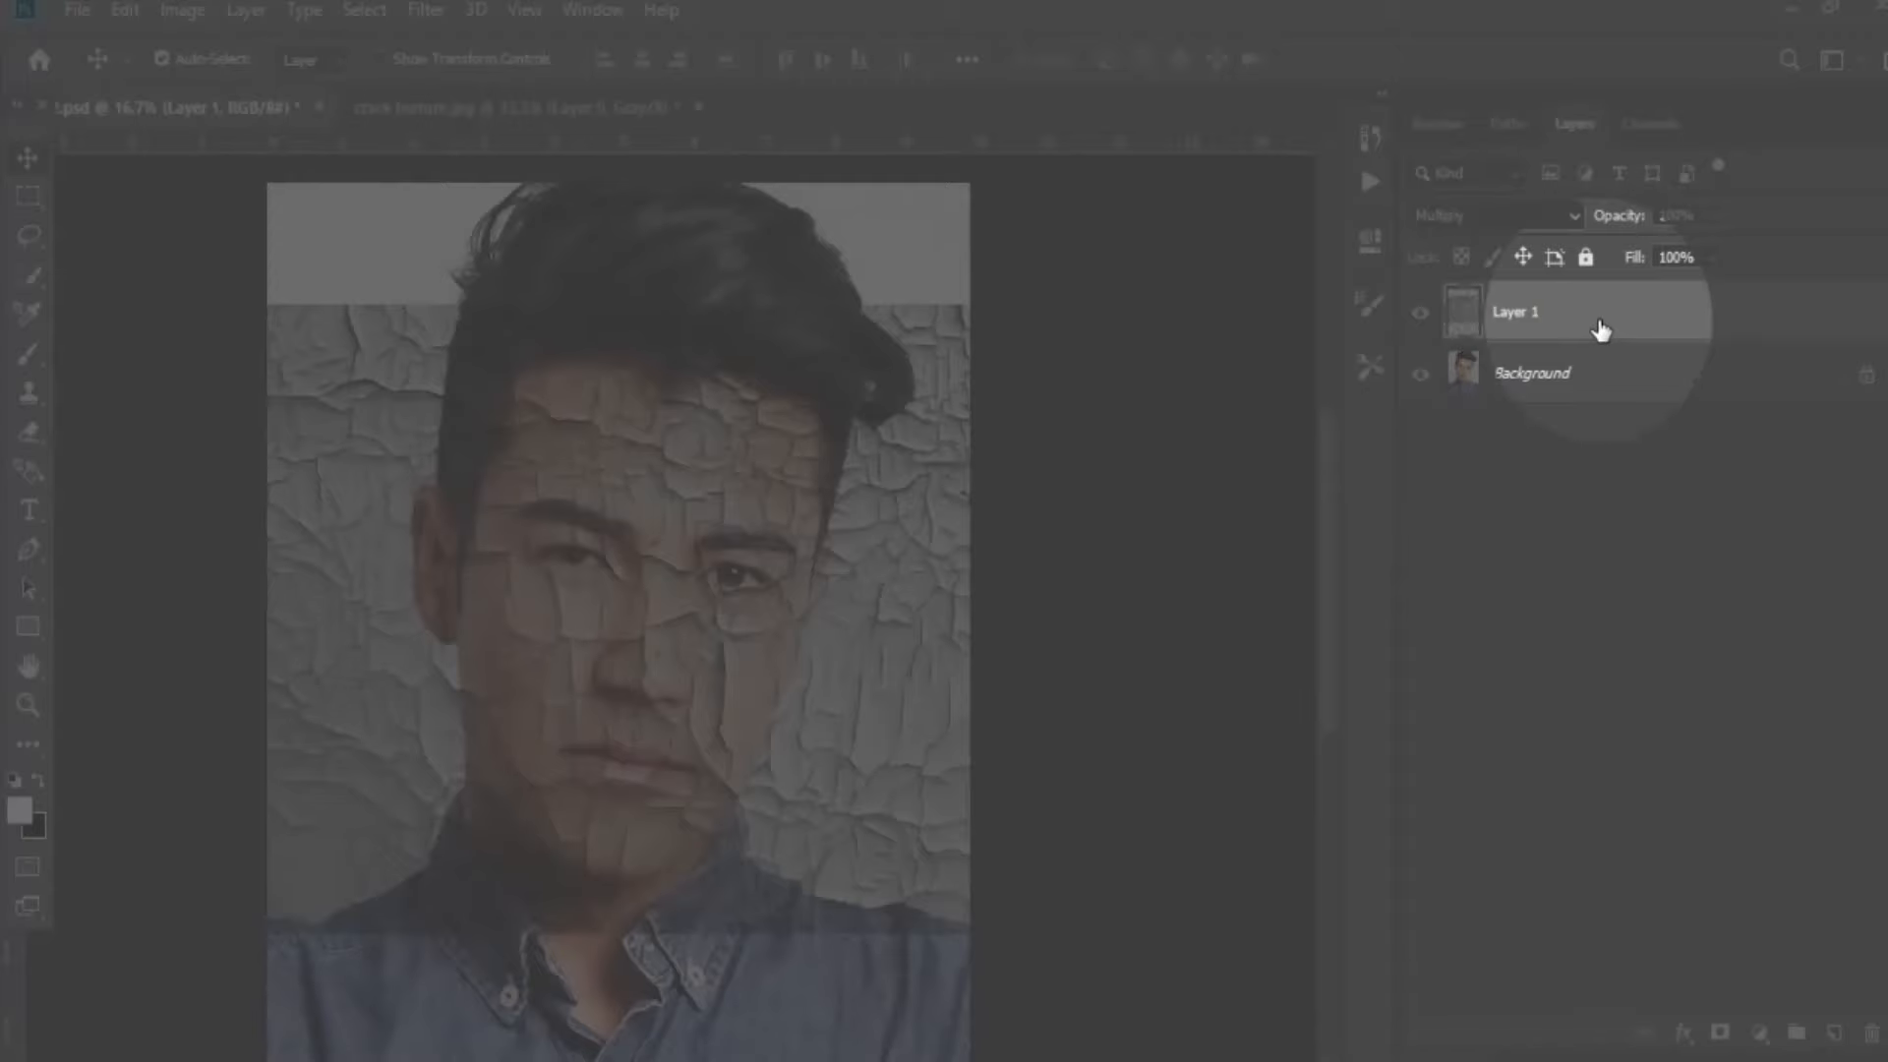
Convert the crack texture layer to a smart object.
right_click(1599, 321)
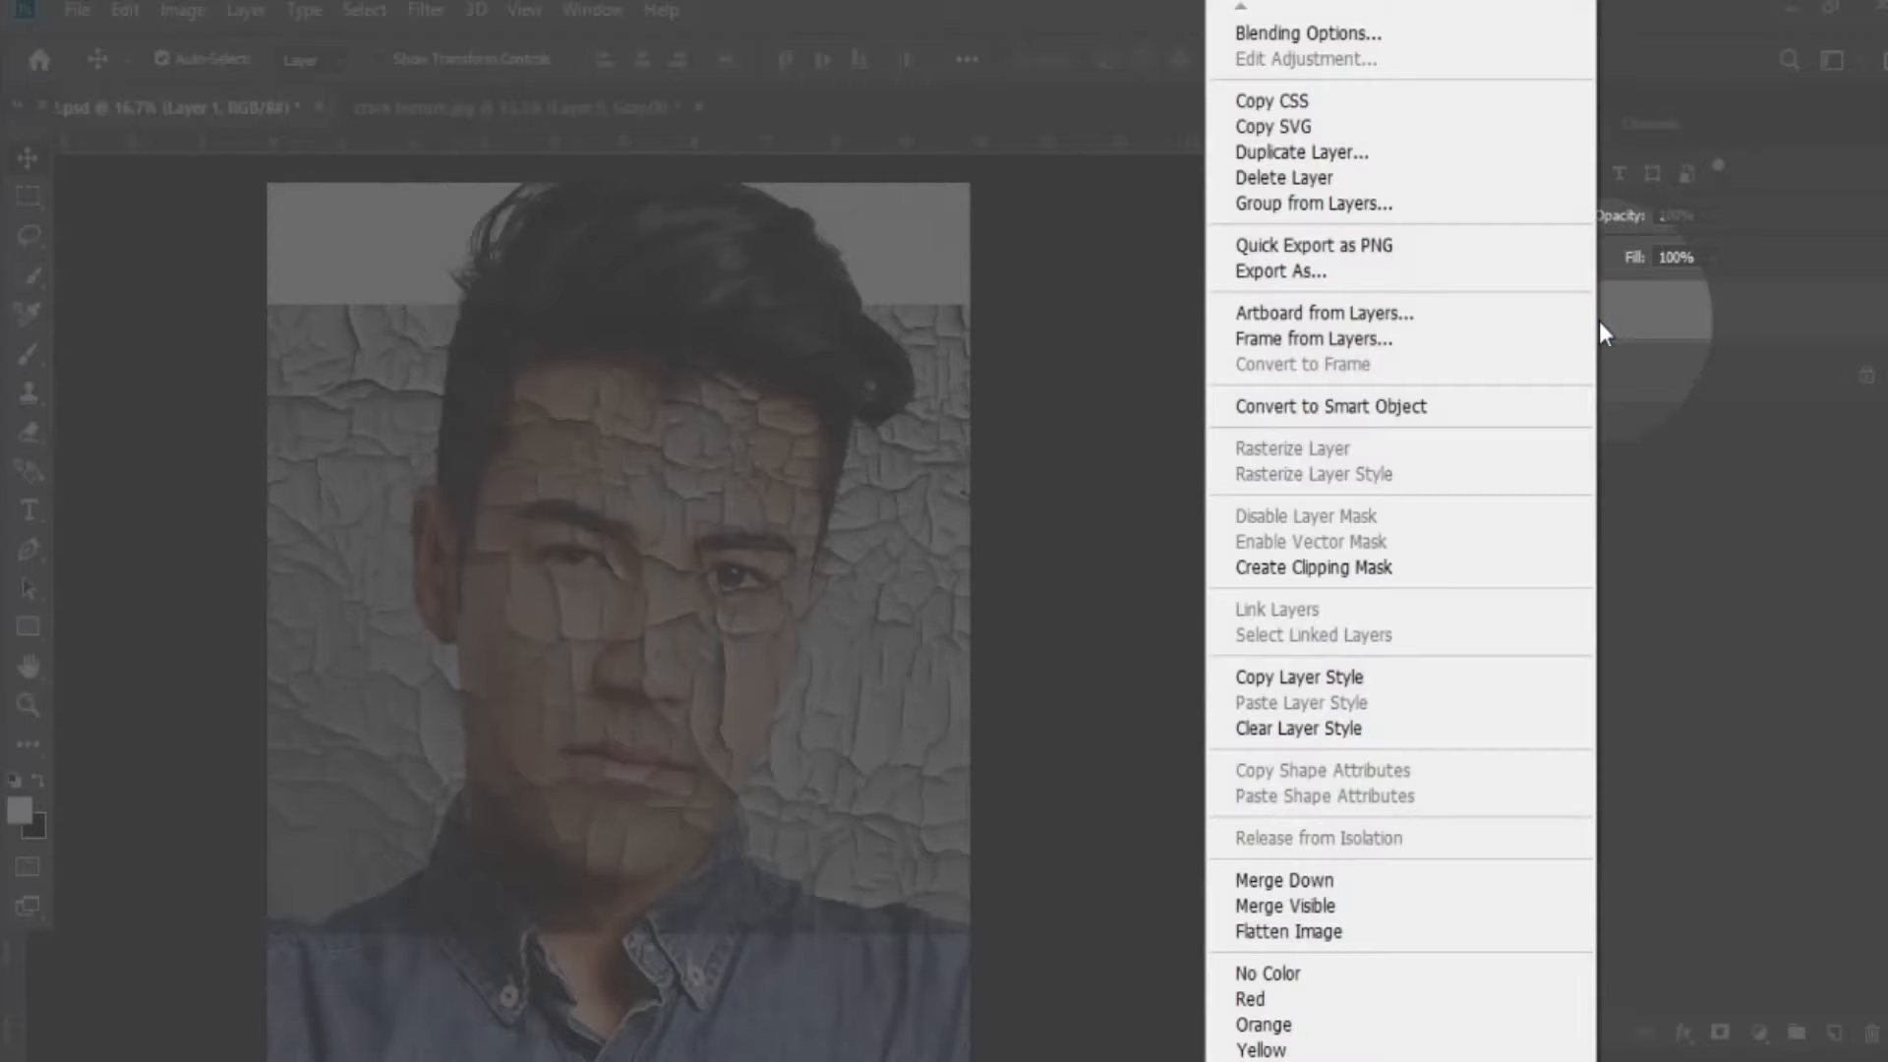
left_click(1311, 408)
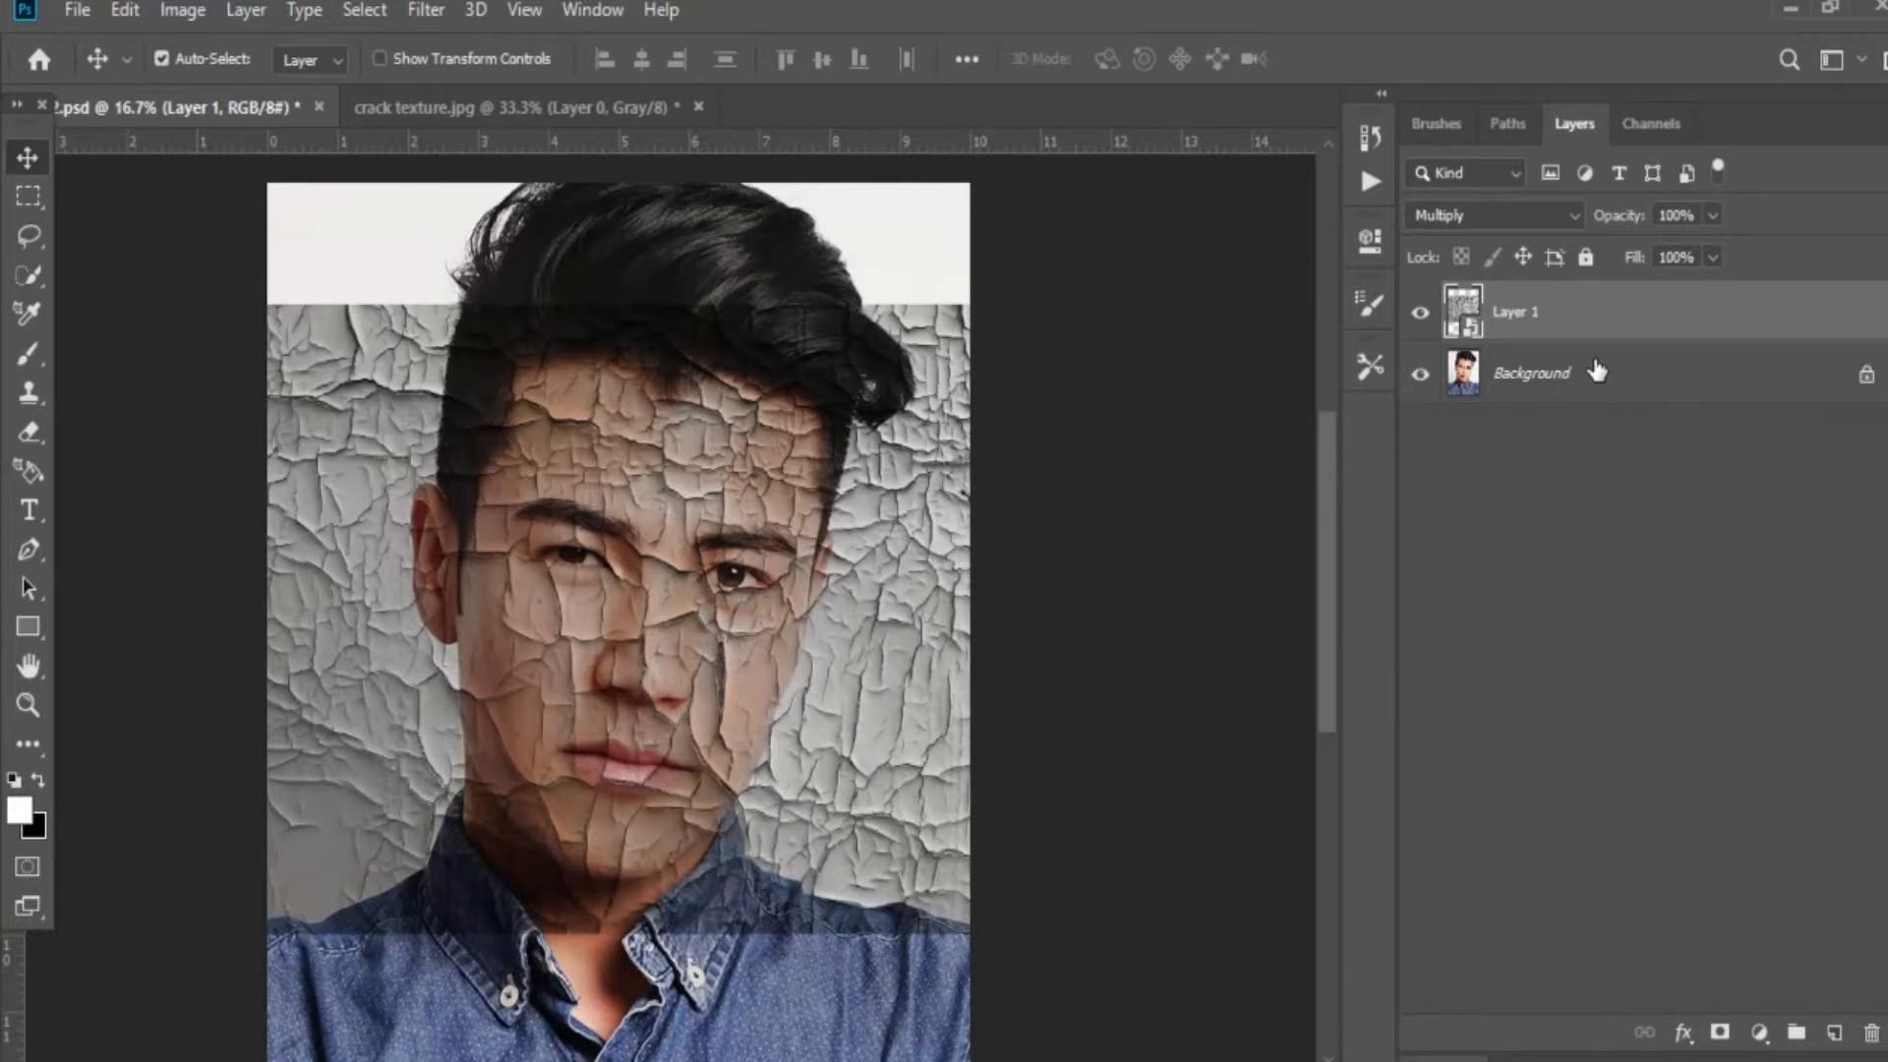
Duplicate the Background layer and convert the copy to a smart object.
left_click(1601, 373)
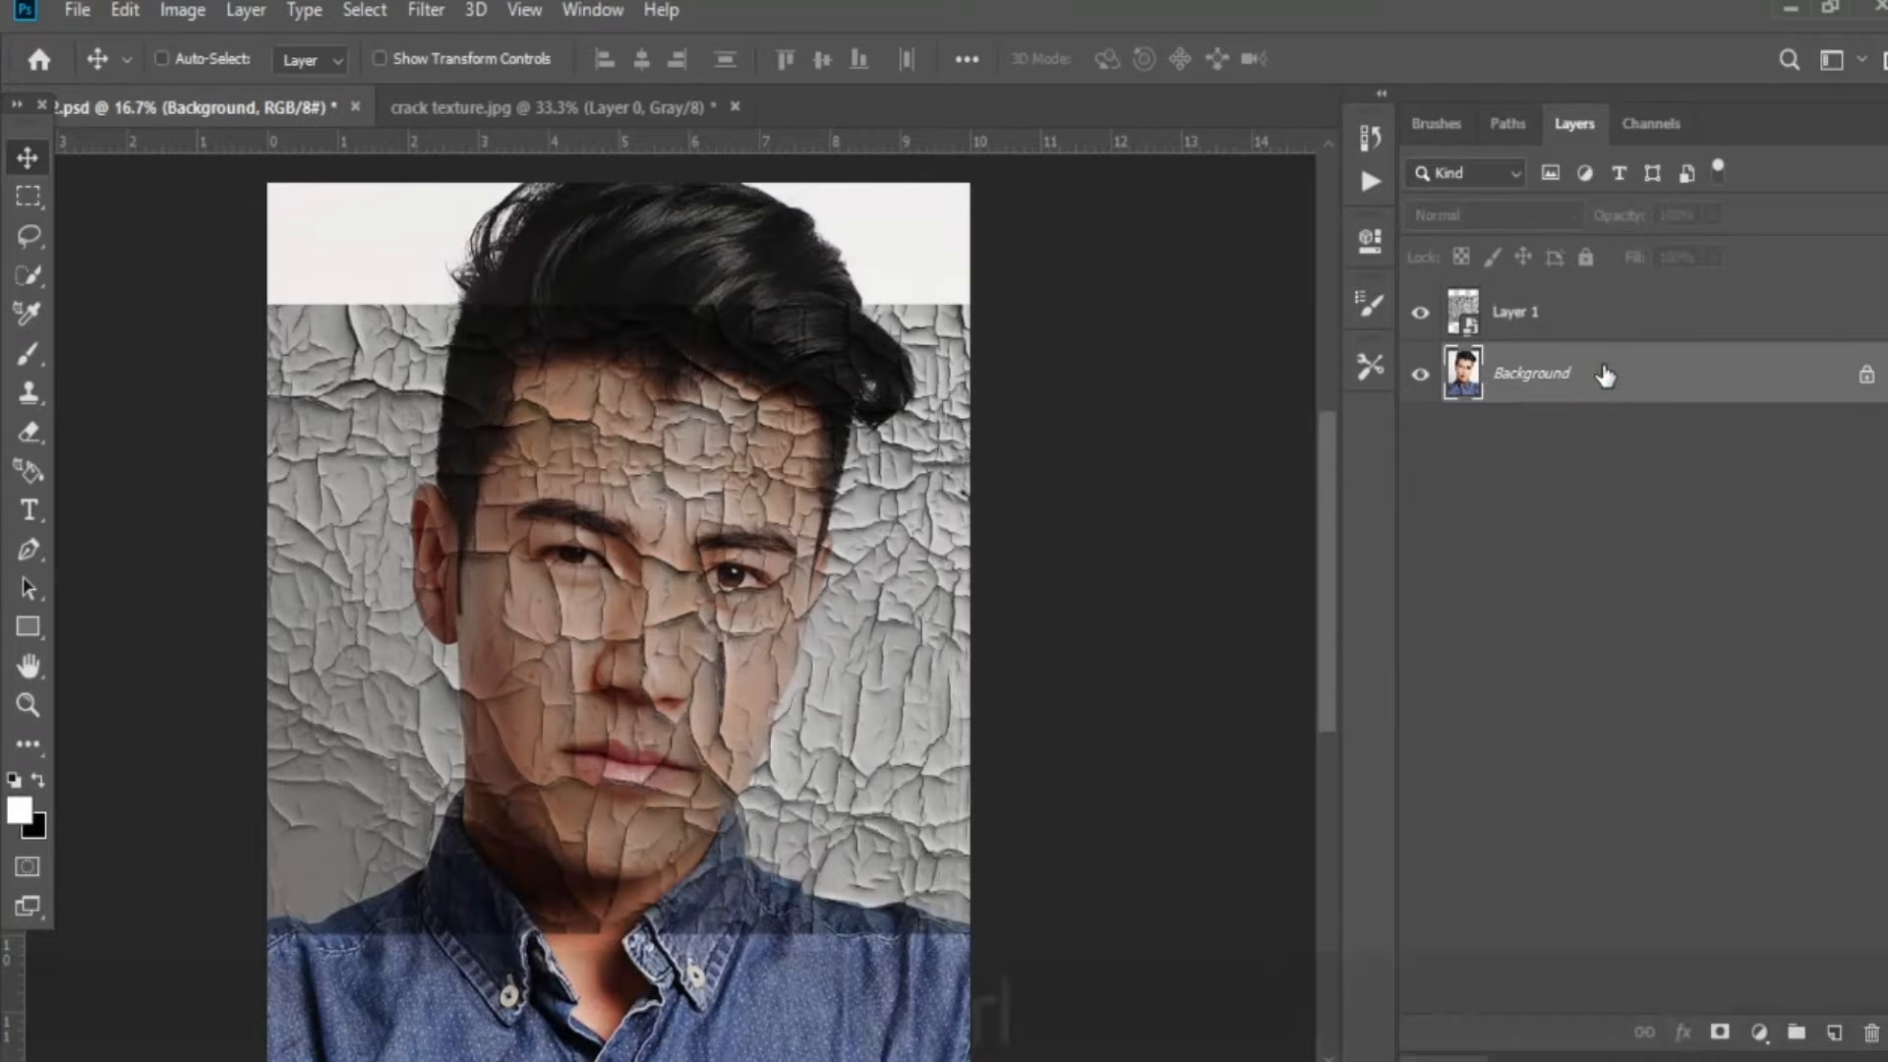
key("ctrl+j")
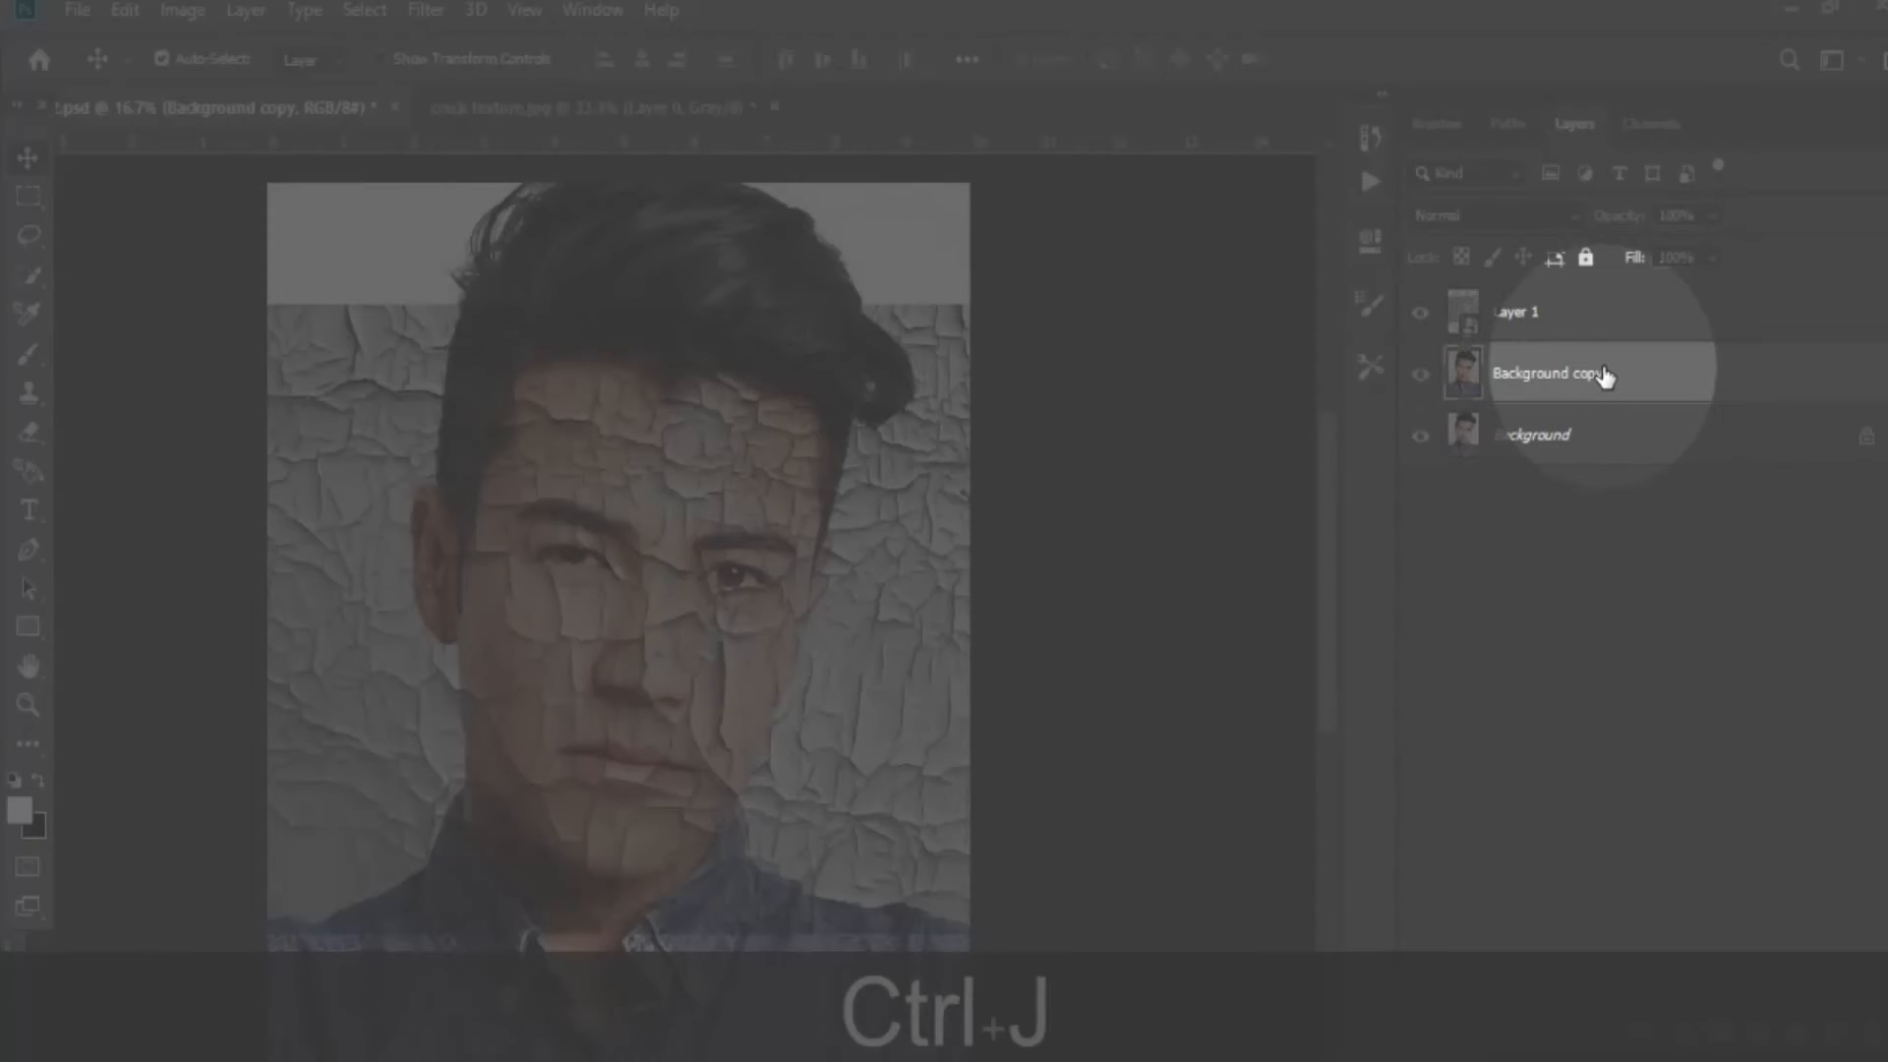
right_click(1628, 370)
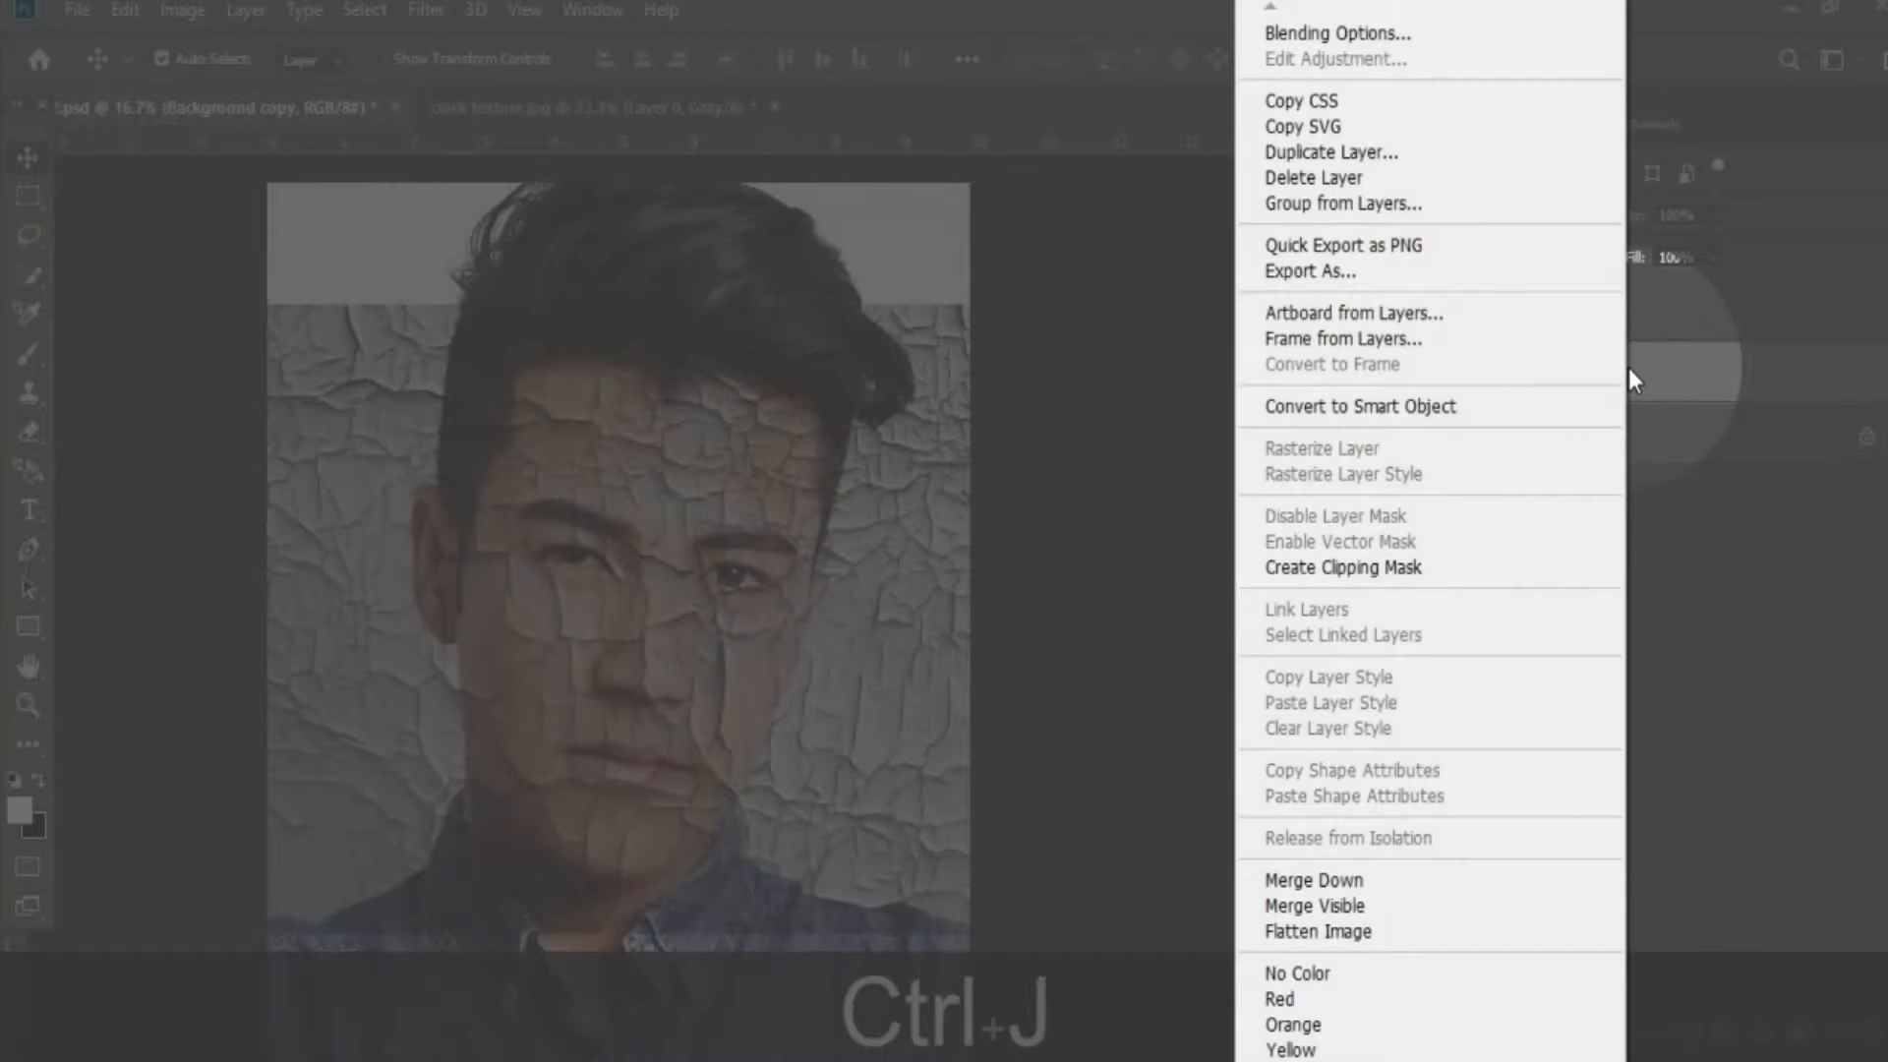
left_click(1397, 406)
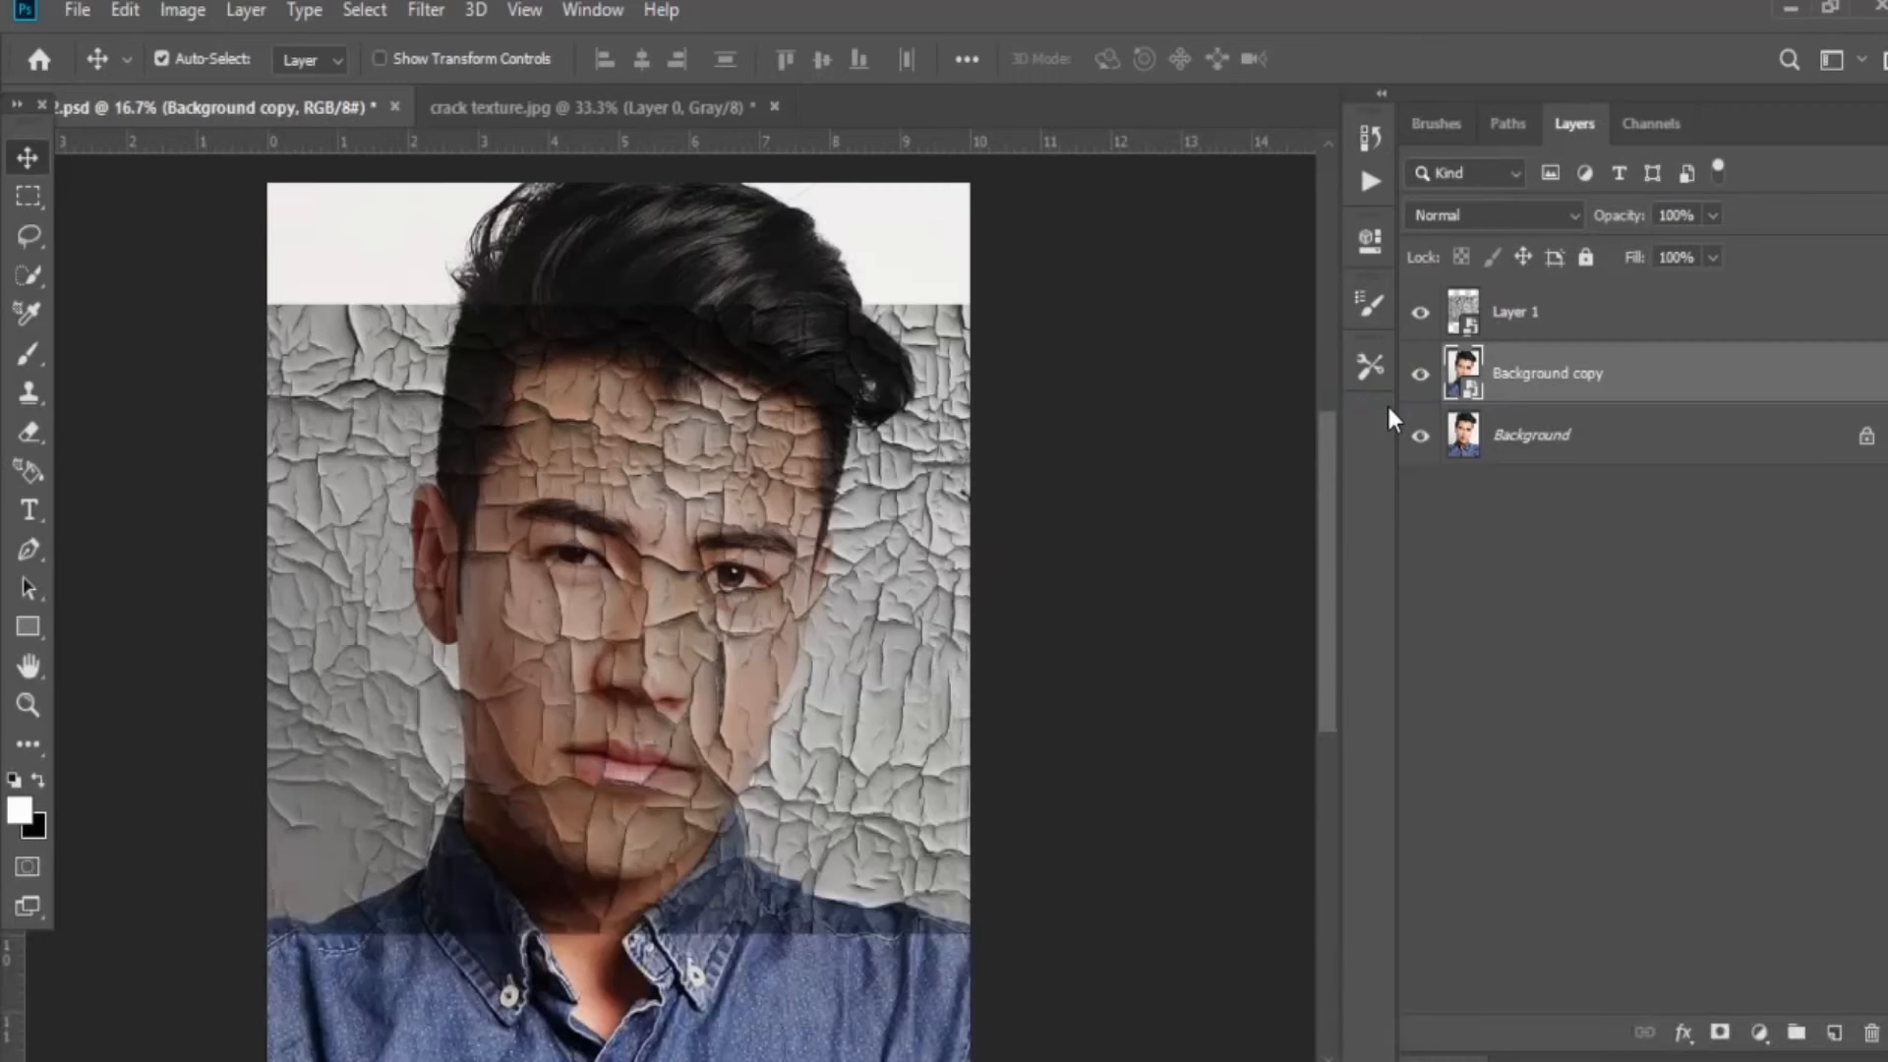
Add a black layer mask to the crack texture layer so the texture is fully hidden.
left_click(1589, 321)
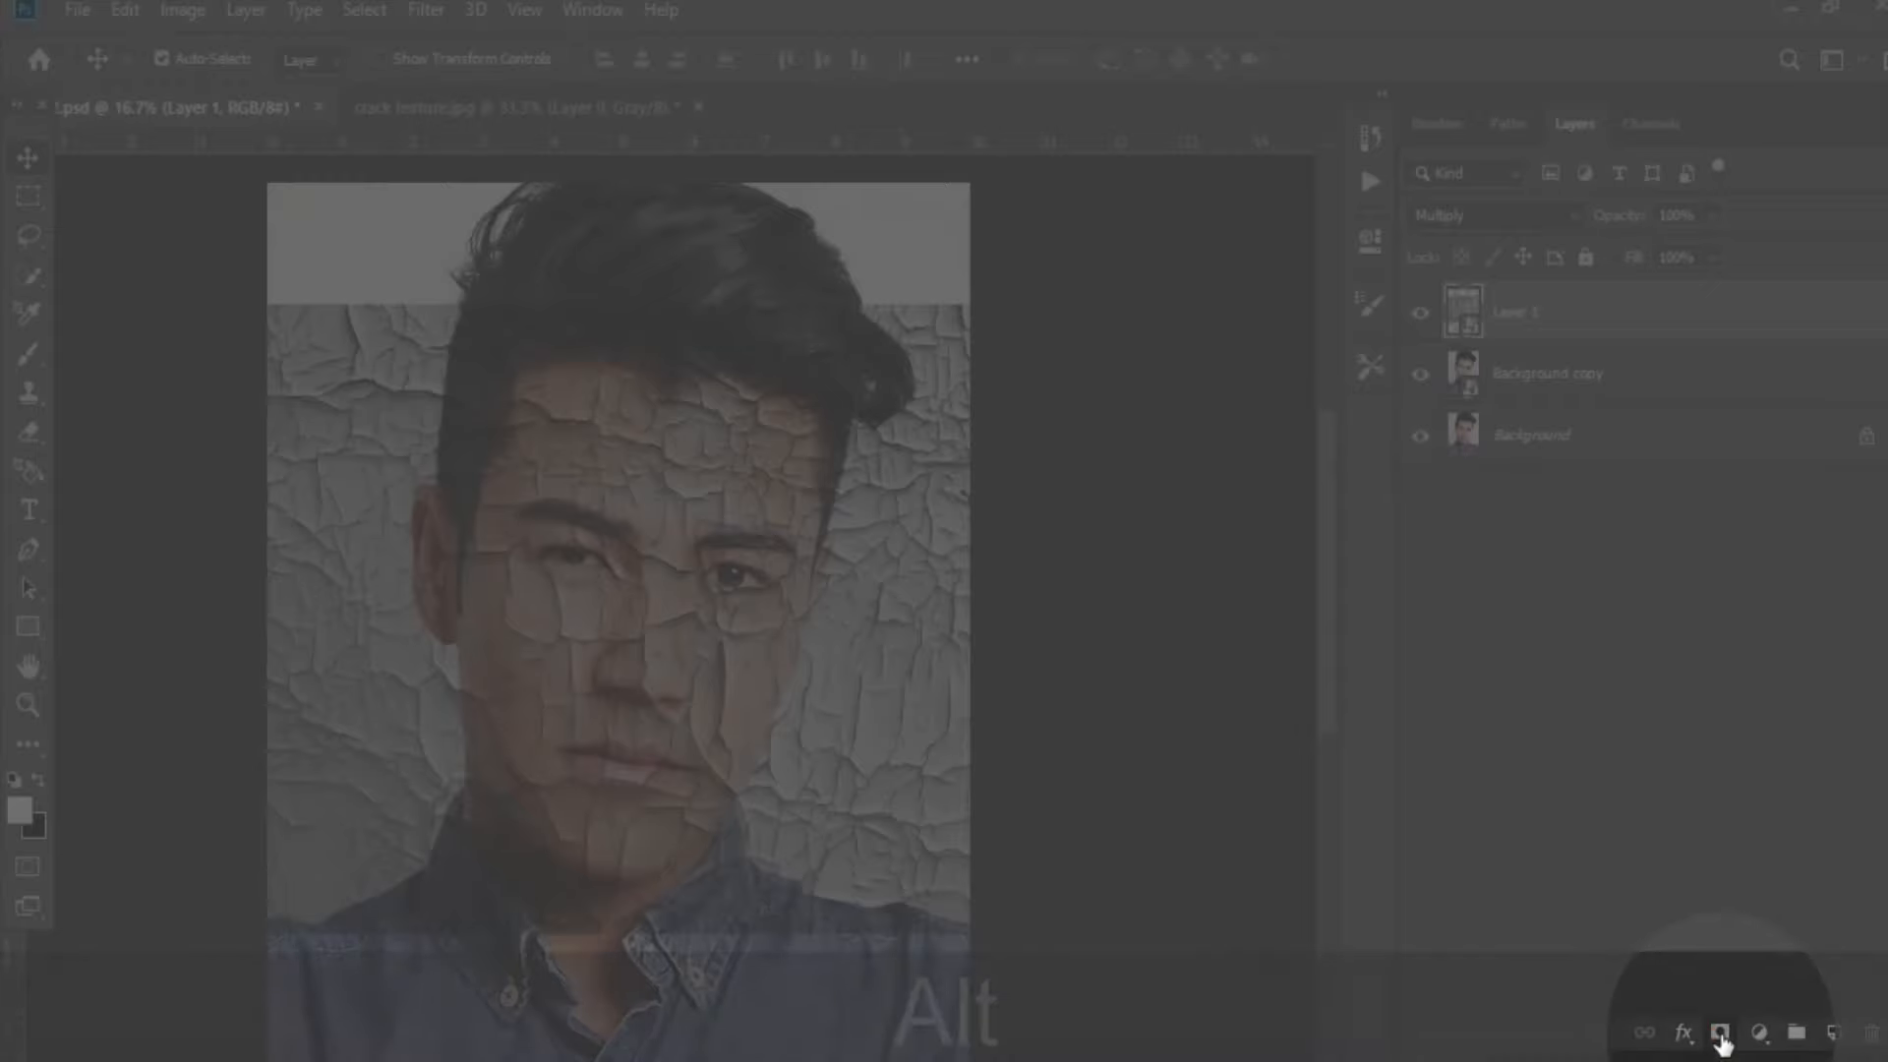
left_click(1721, 1035, "alt")
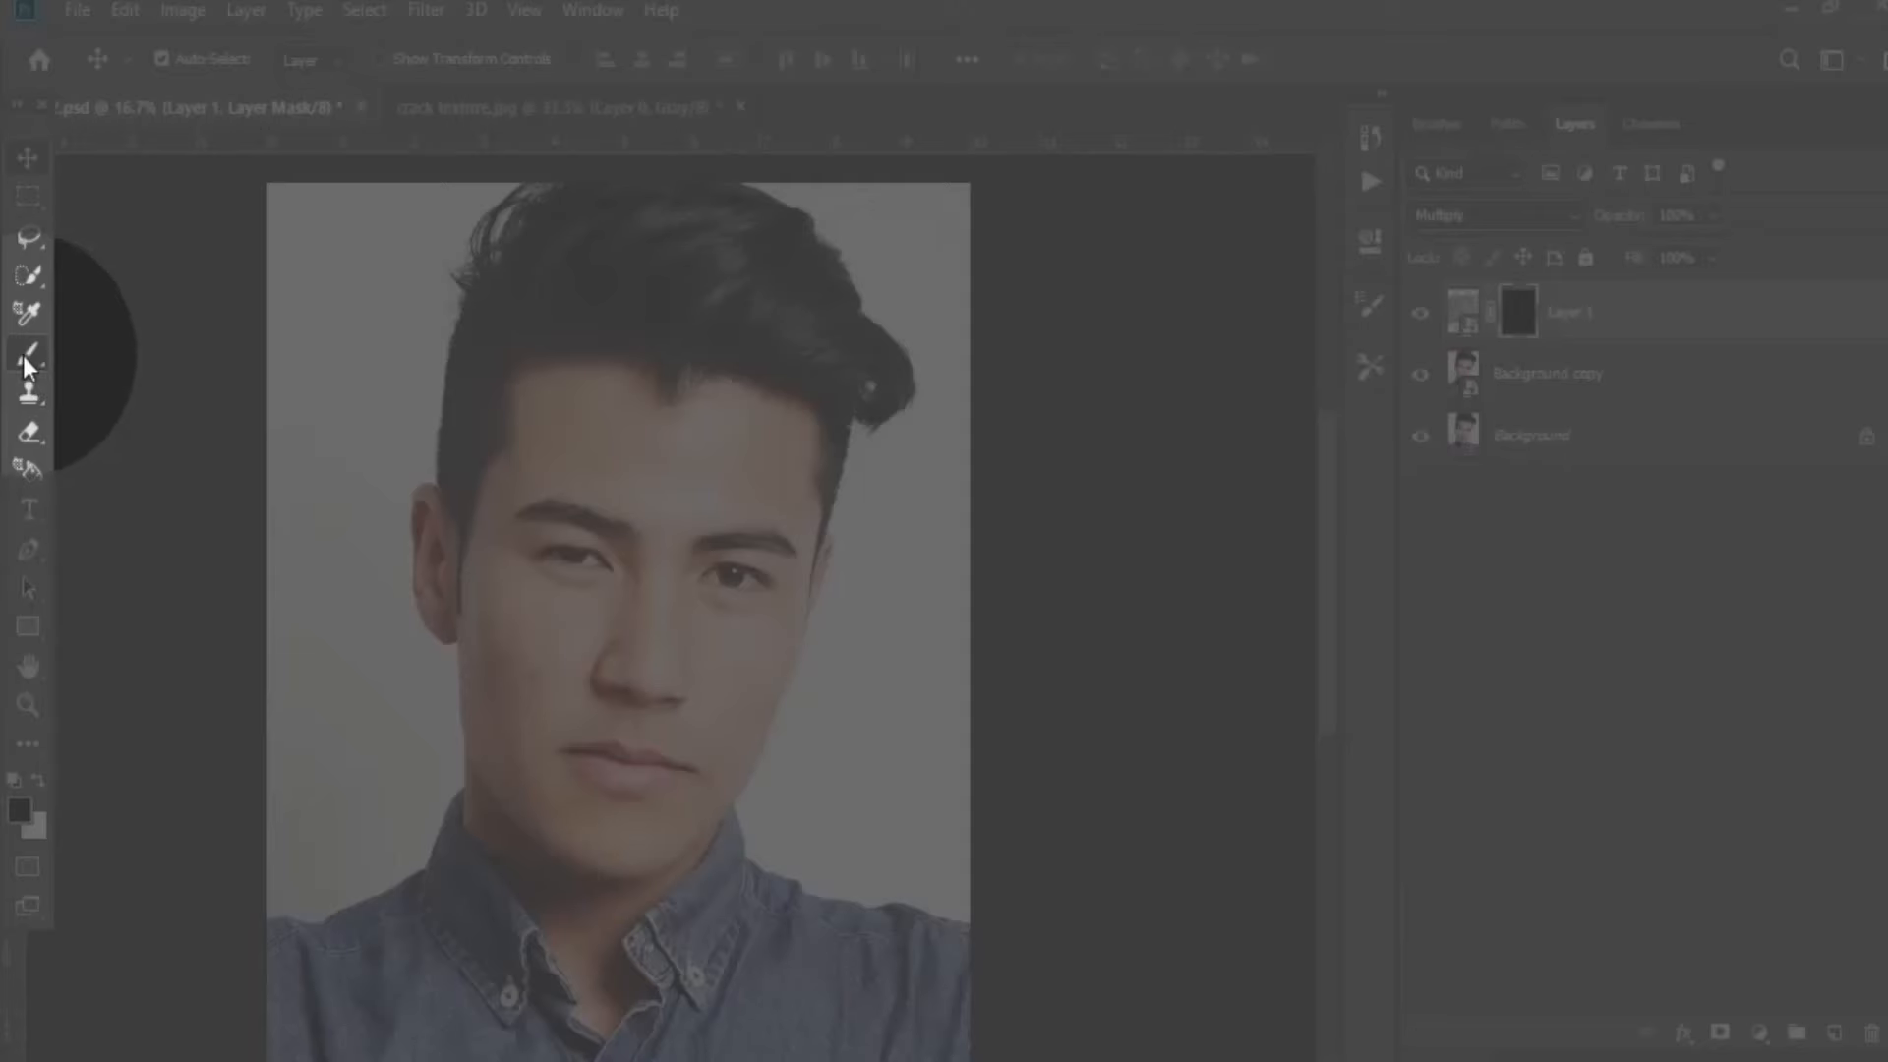
Reveal the cracks on the forehead by painting the layer mask with a soft white brush, about 780 px at 100% flow.
left_click(24, 358)
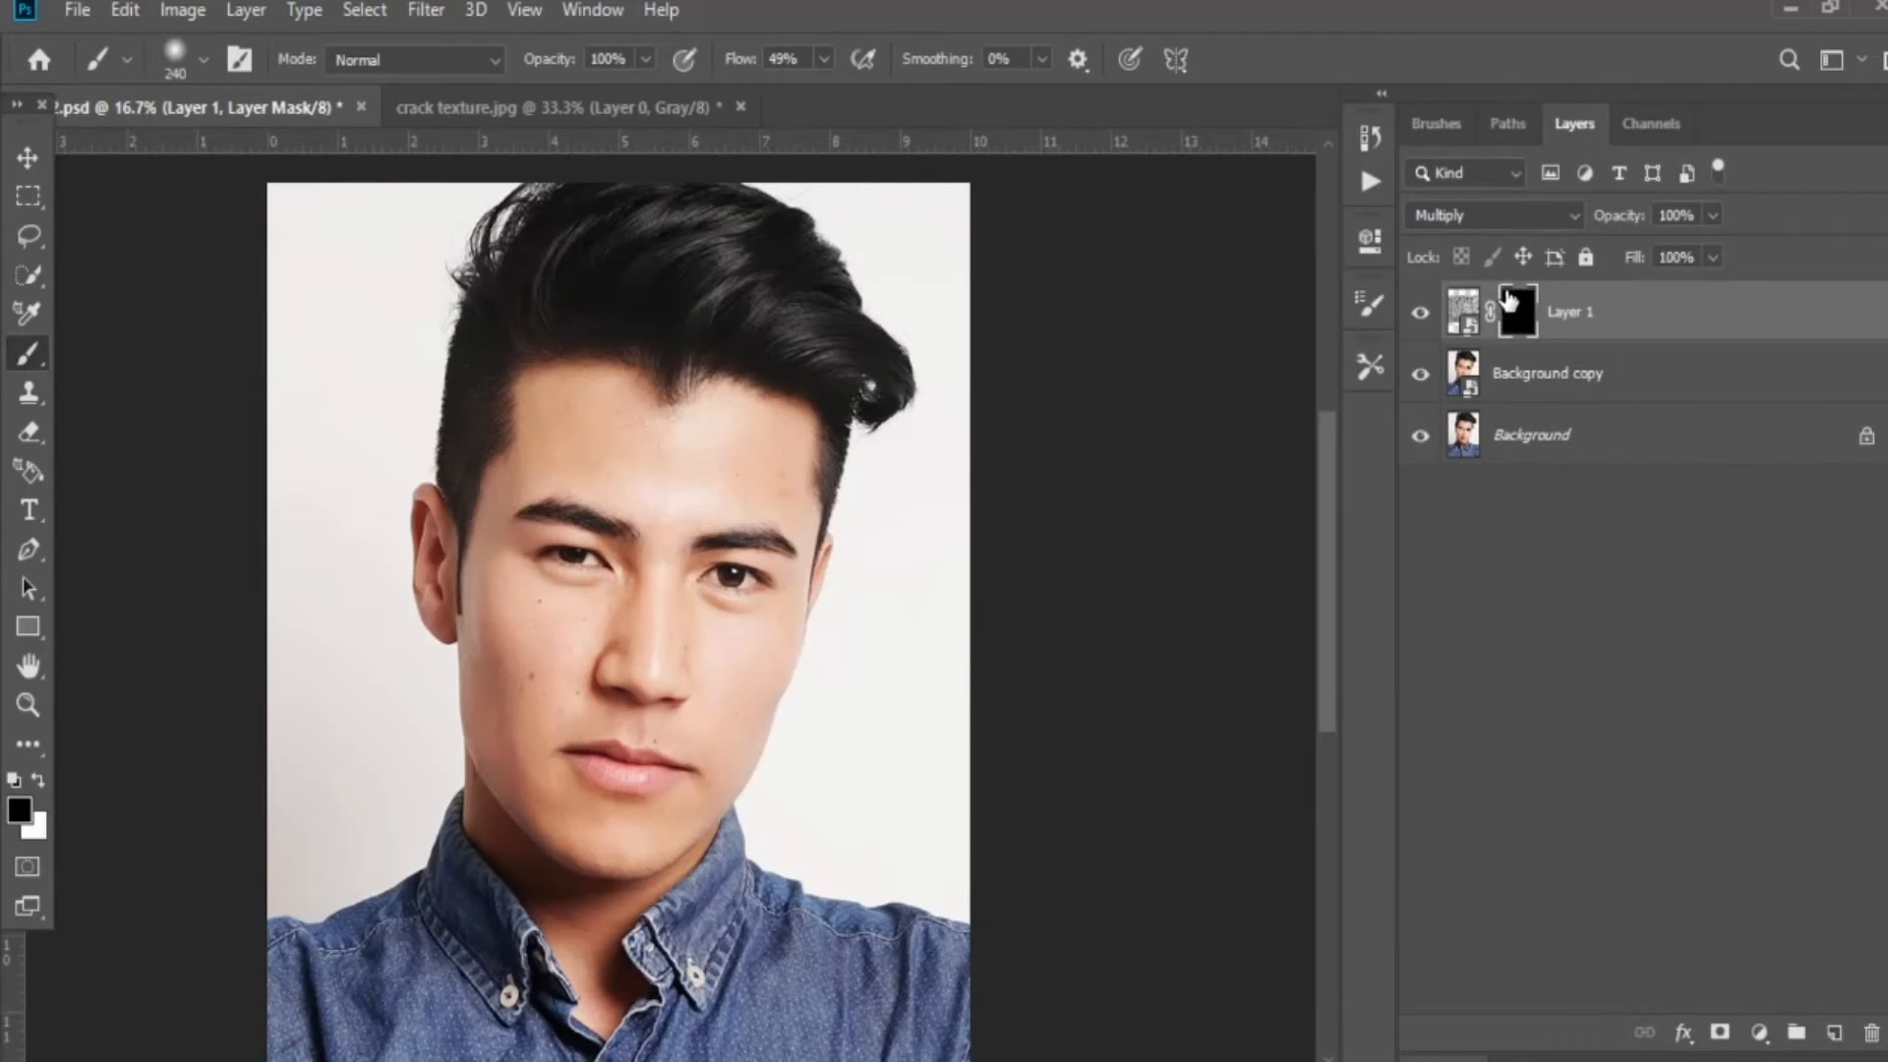
left_click(824, 56)
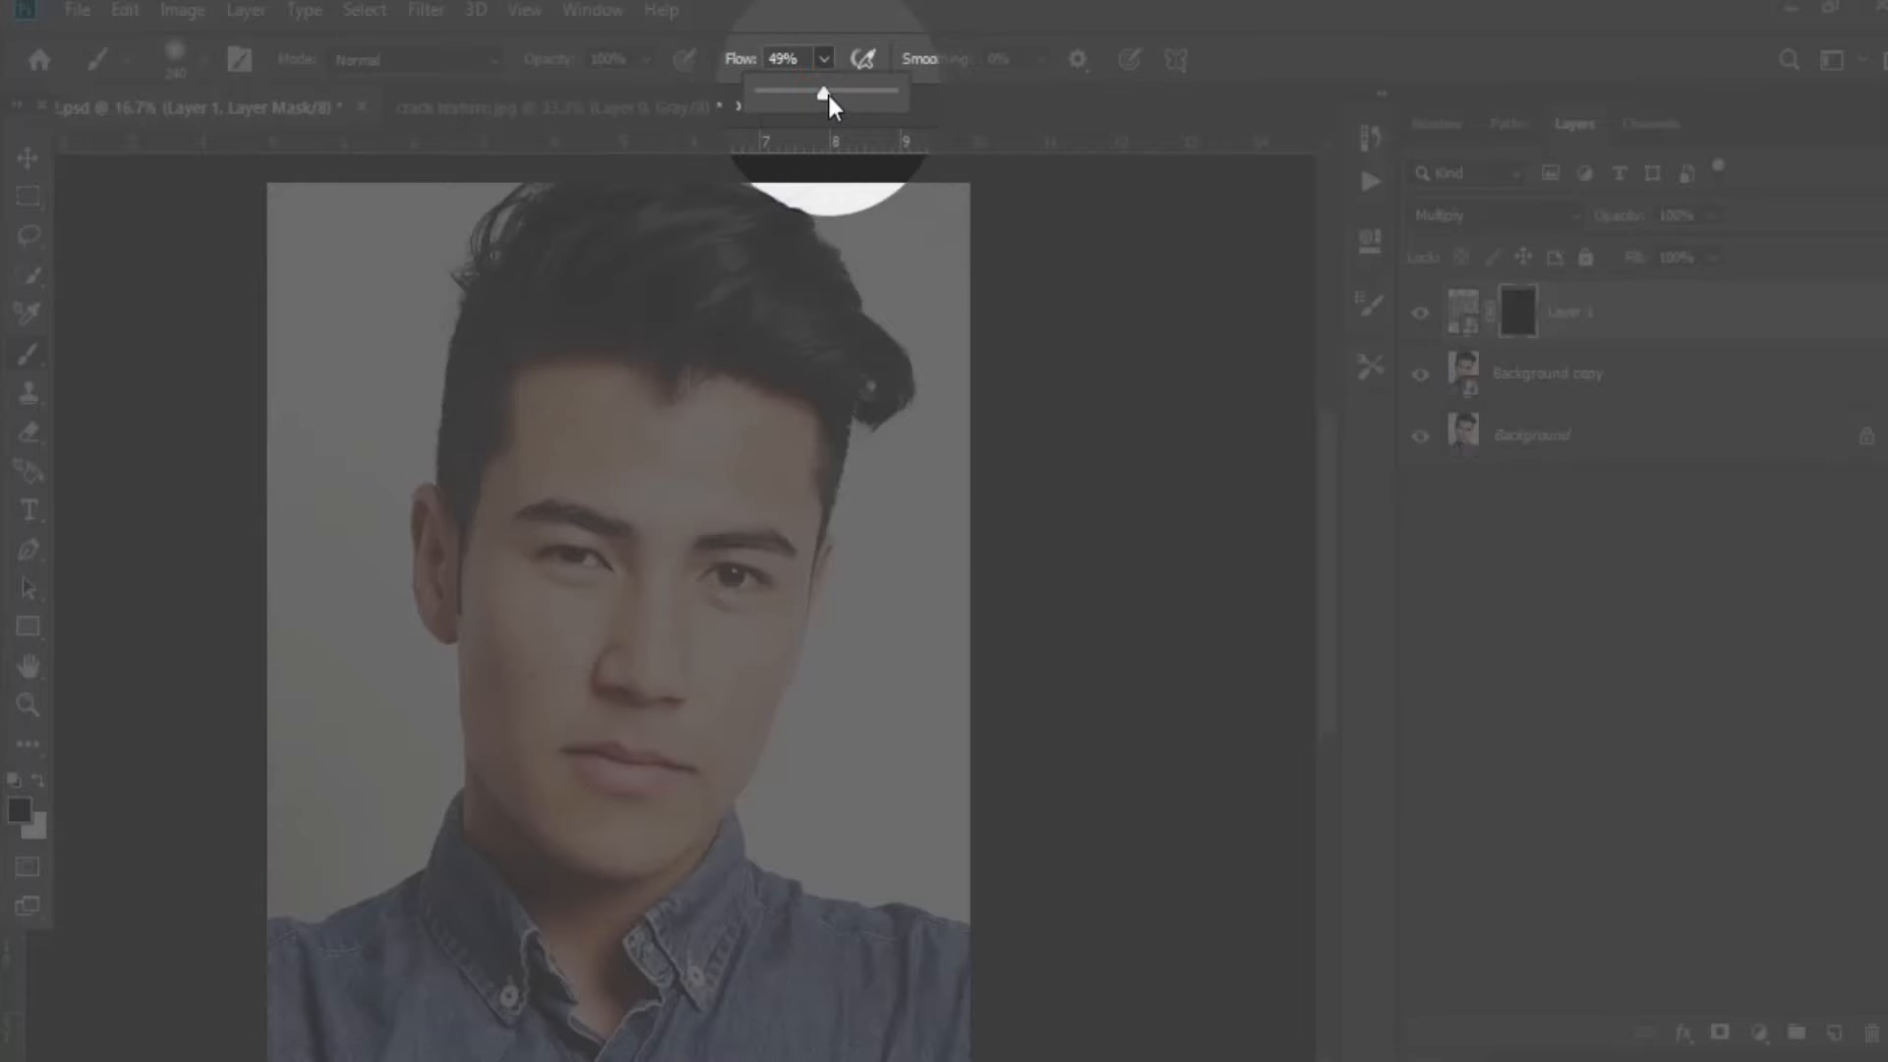
left_click_drag(828, 96, 915, 92)
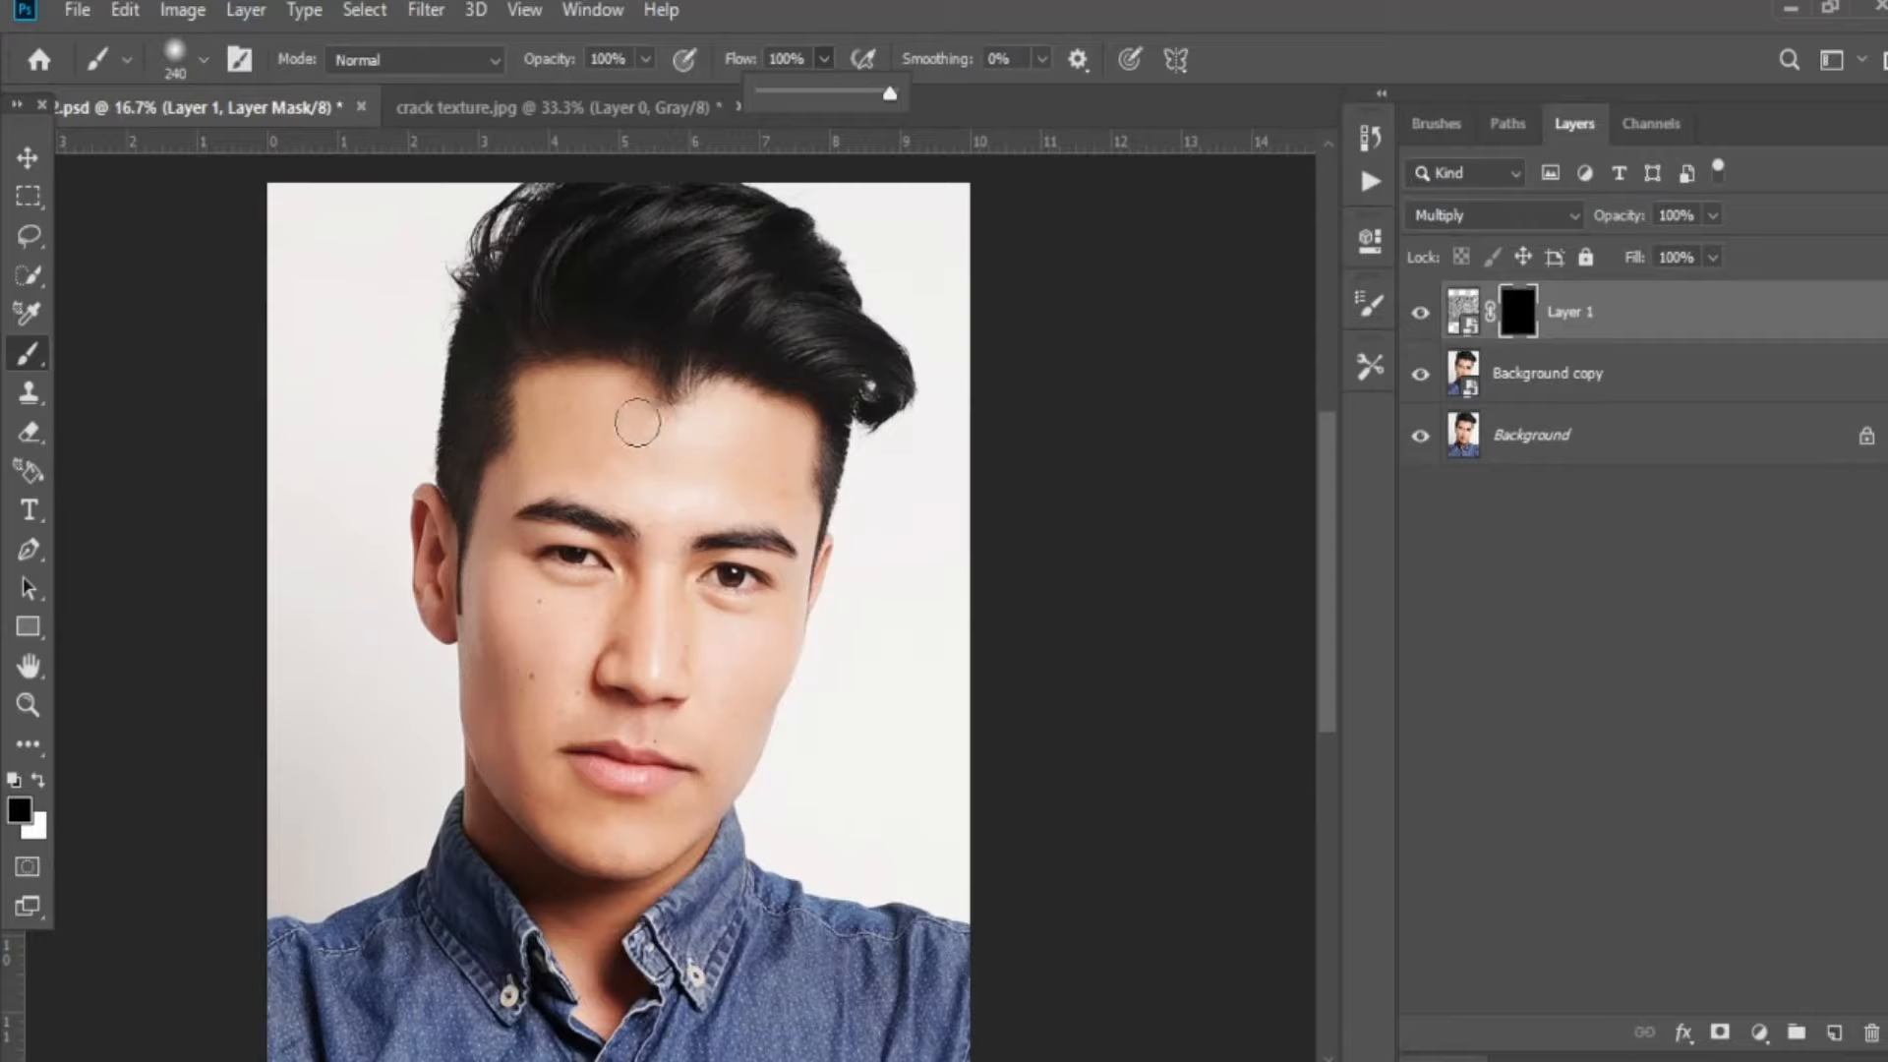
left_click_drag(638, 423, 700, 423)
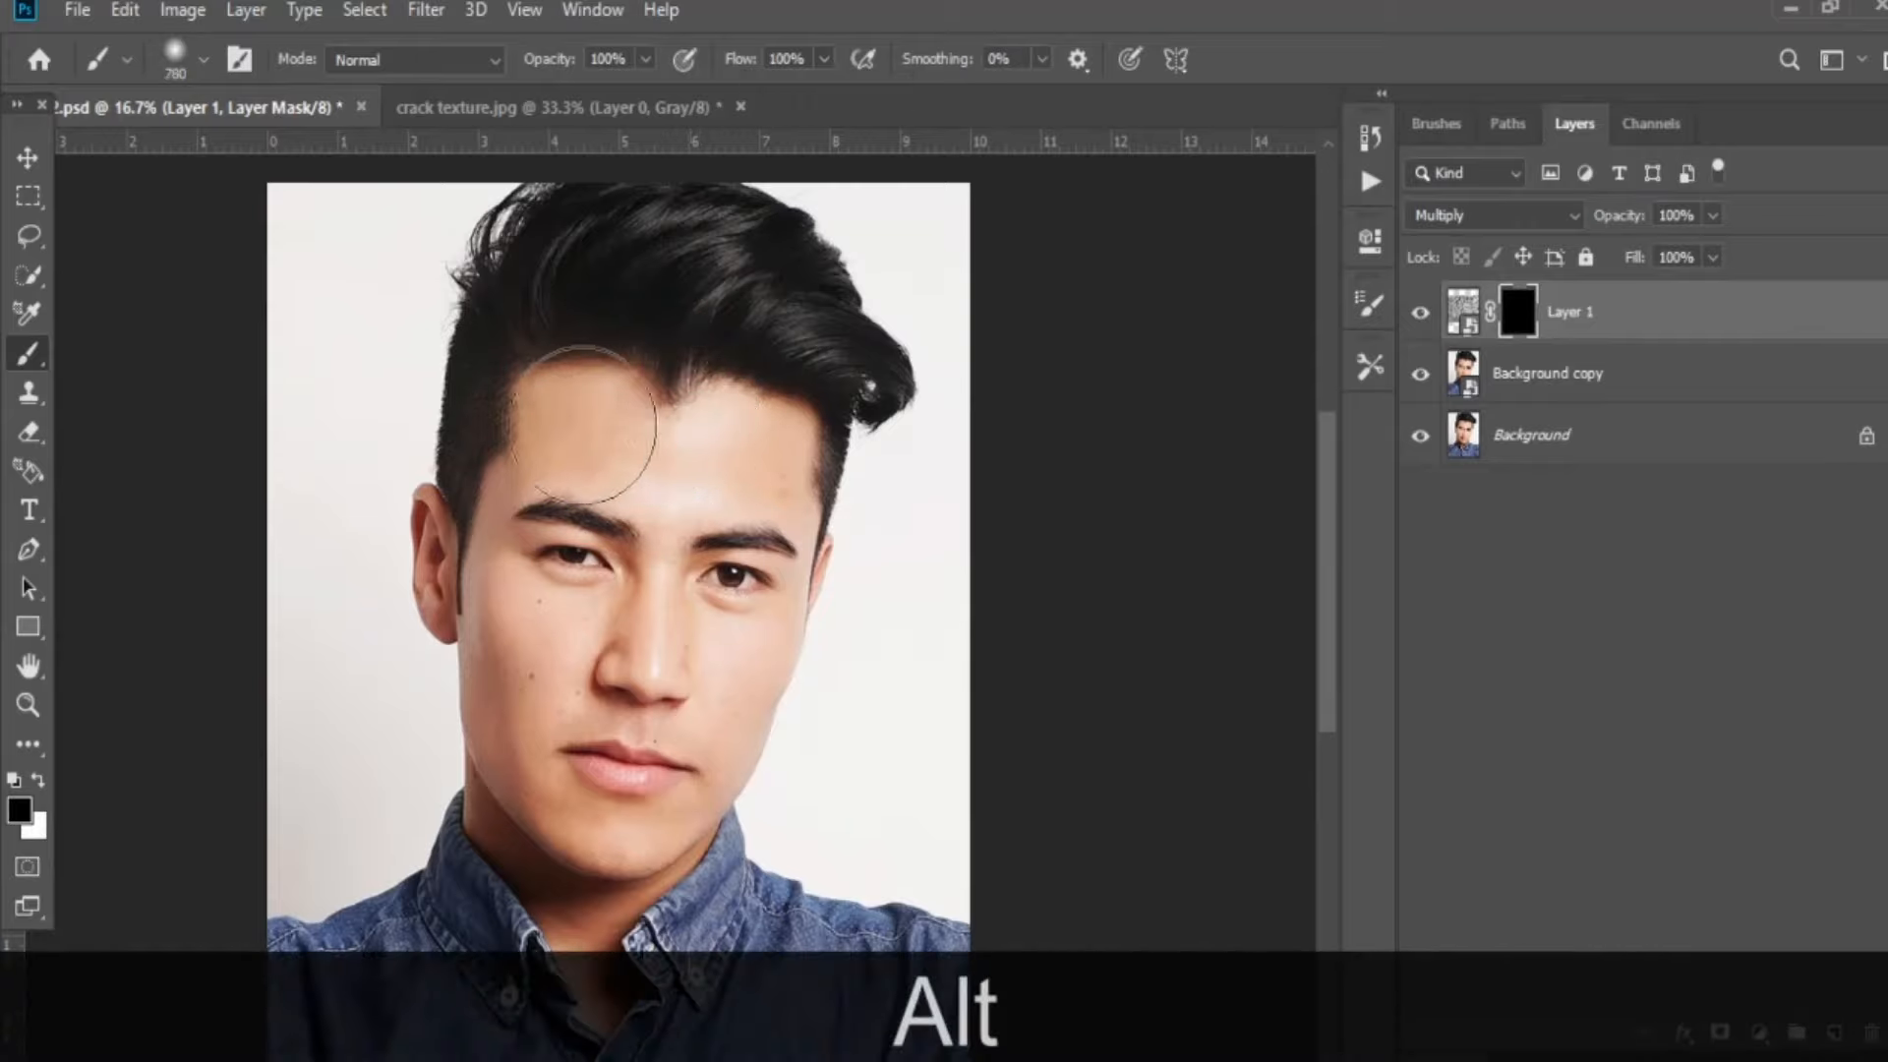
scroll(581, 438, "up", 1)
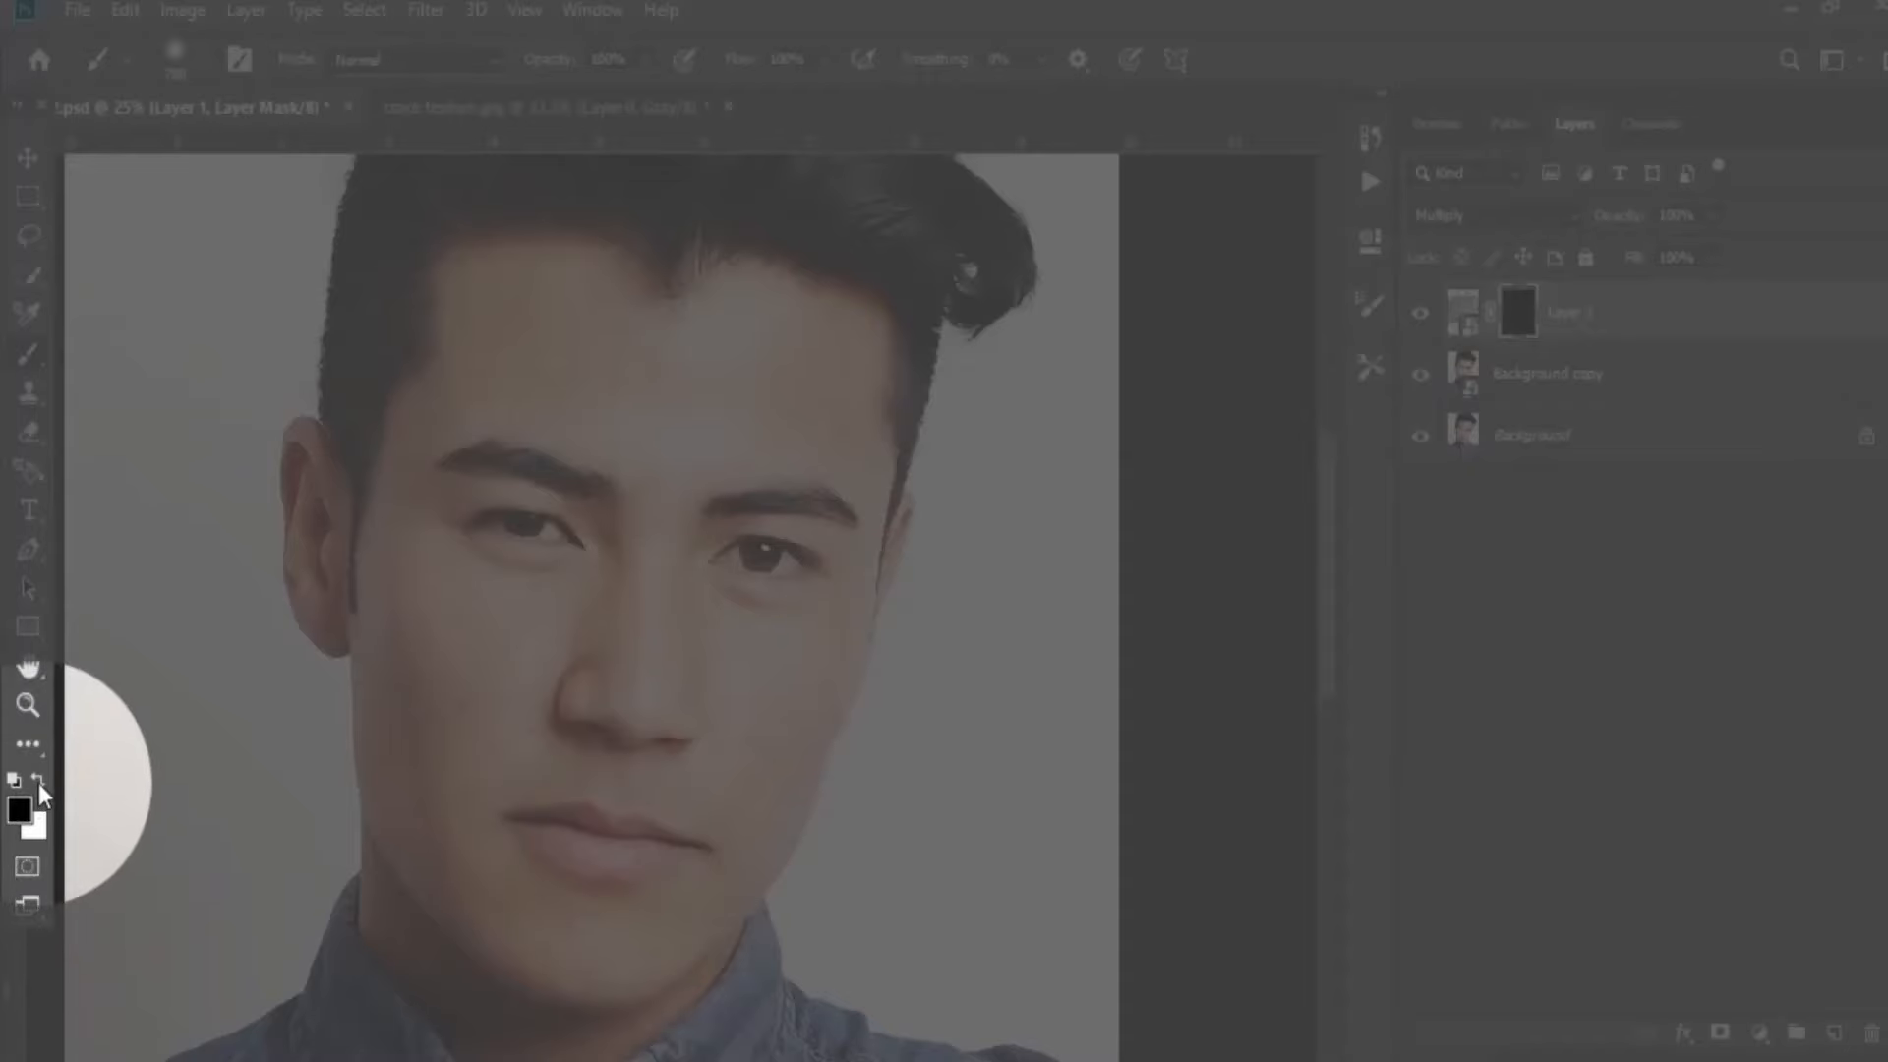
left_click(39, 781)
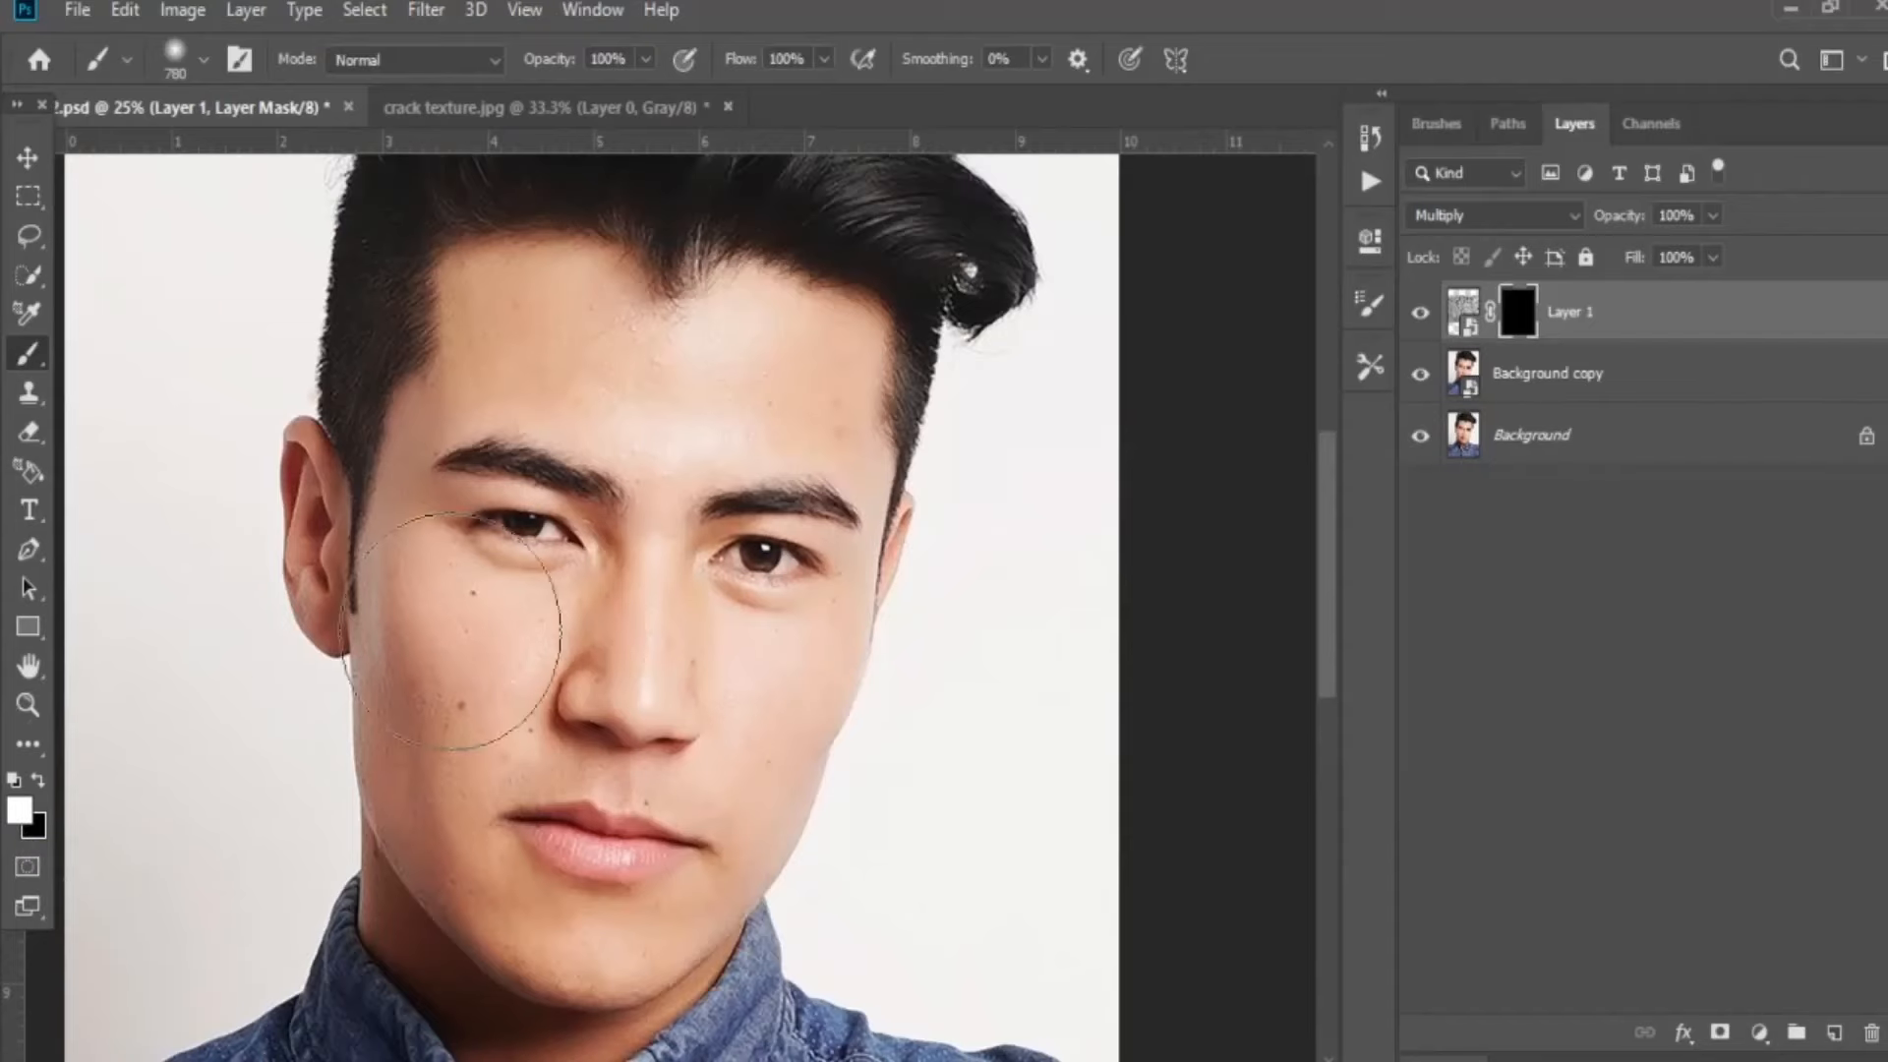
left_click(507, 325)
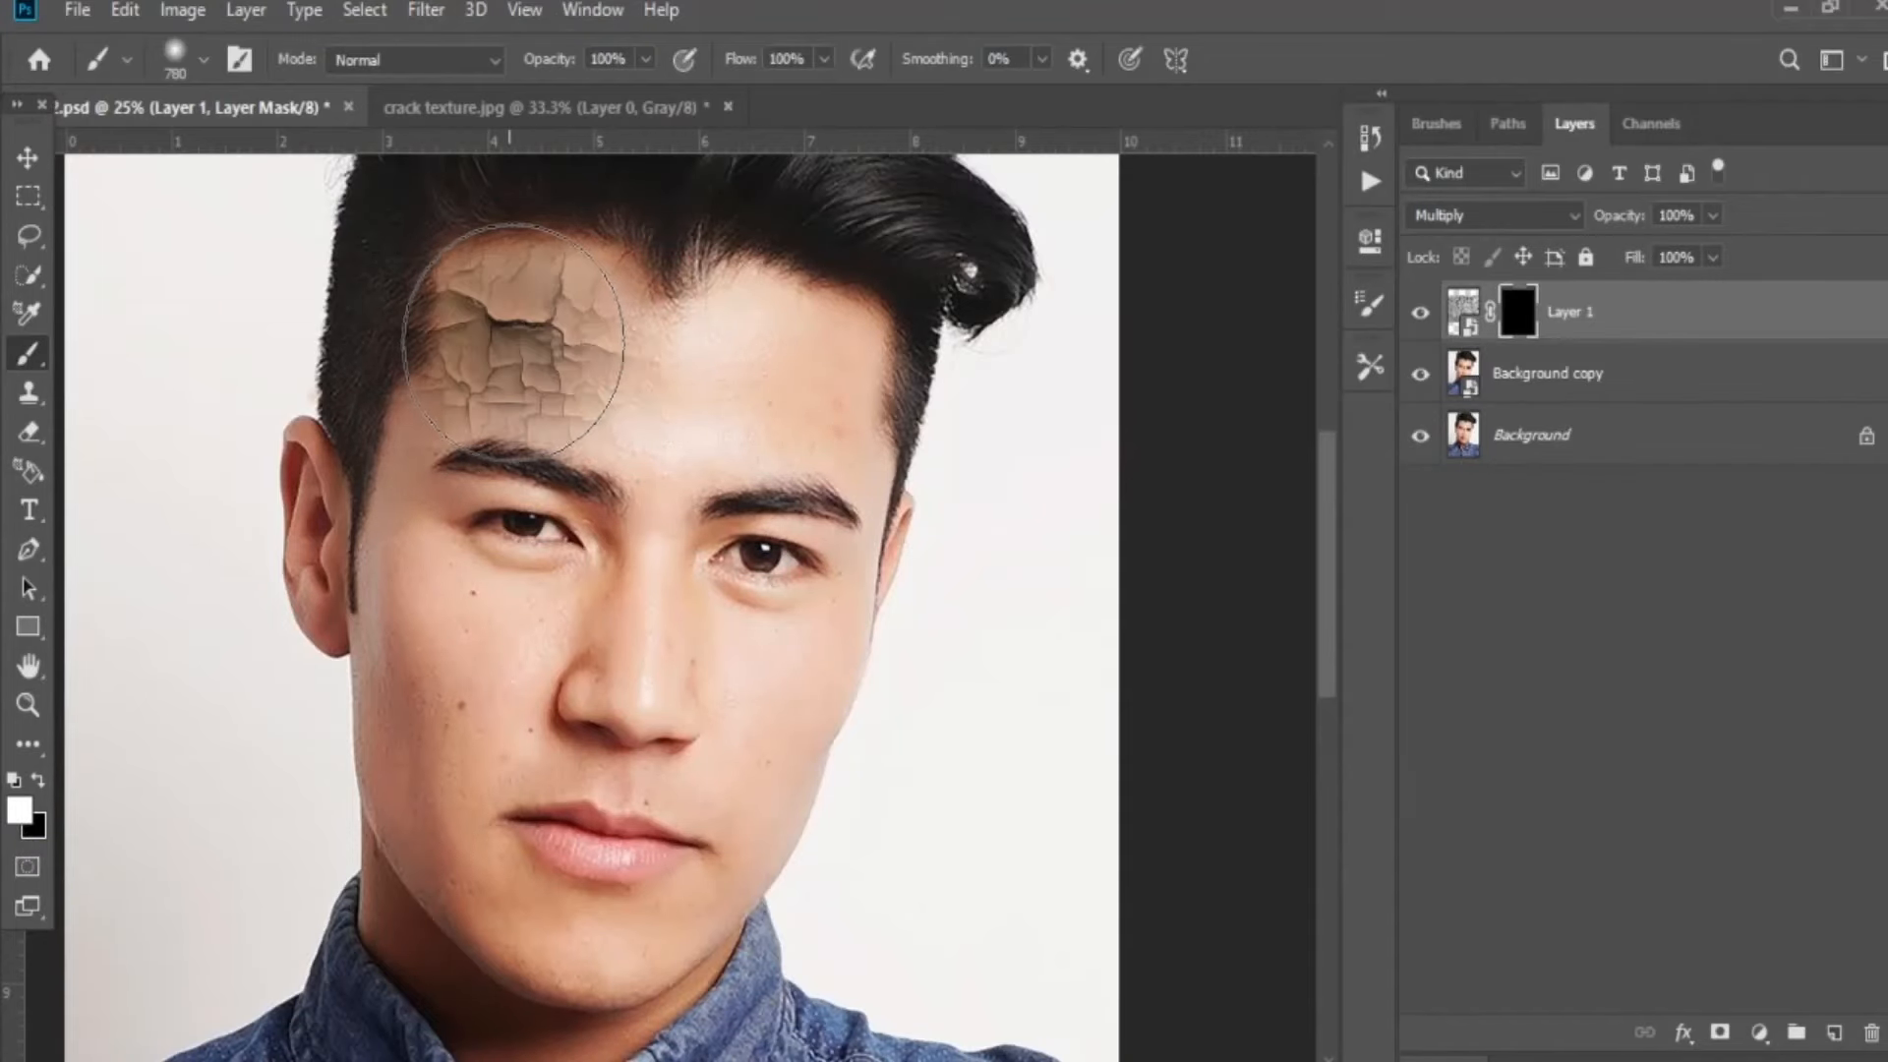
mouse_move(506, 324)
left_mouse_down()
mouse_move(590, 373)
mouse_move(784, 357)
mouse_move(780, 211)
mouse_move(611, 177)
mouse_move(633, 287)
mouse_move(547, 290)
mouse_move(485, 253)
mouse_move(455, 262)
mouse_move(455, 300)
left_mouse_up()
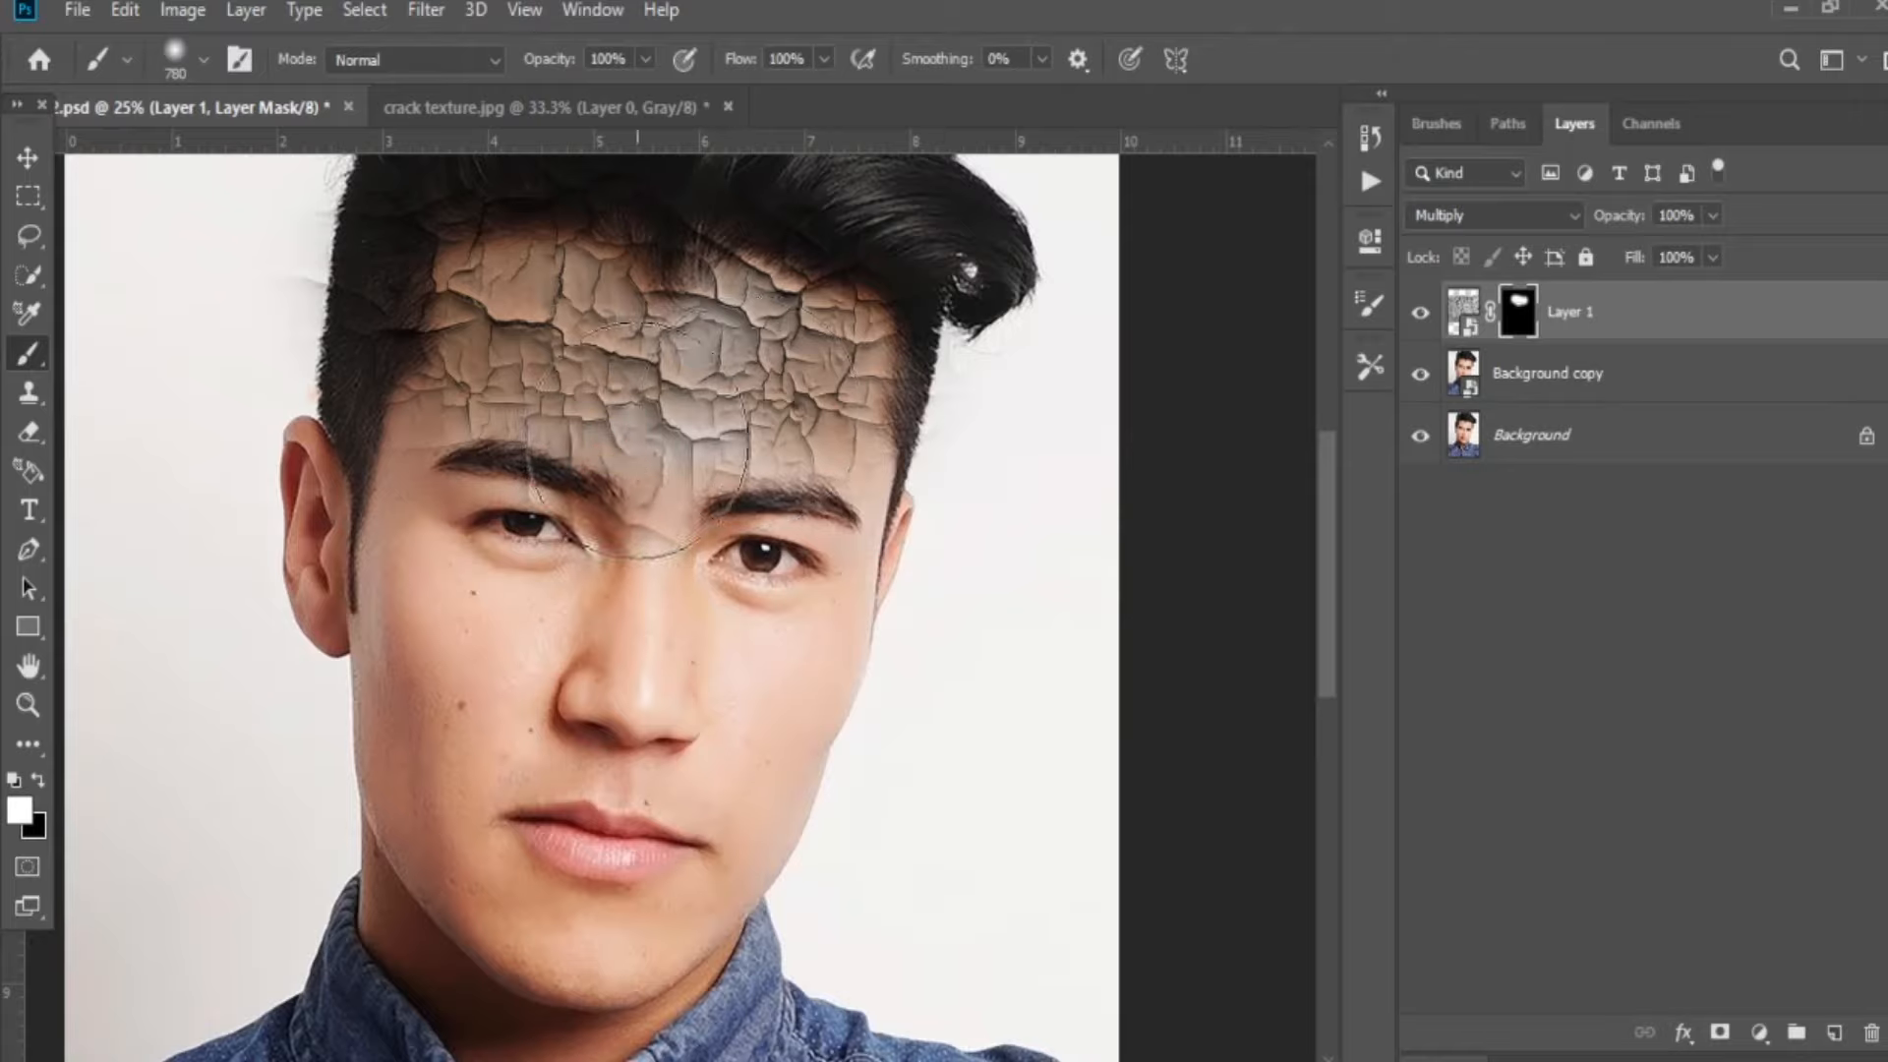
Reveal the cracks over the eyes, nose, cheeks, mouth and chin by painting the mask with a white brush of about 348 px.
right_click(709, 461, "alt")
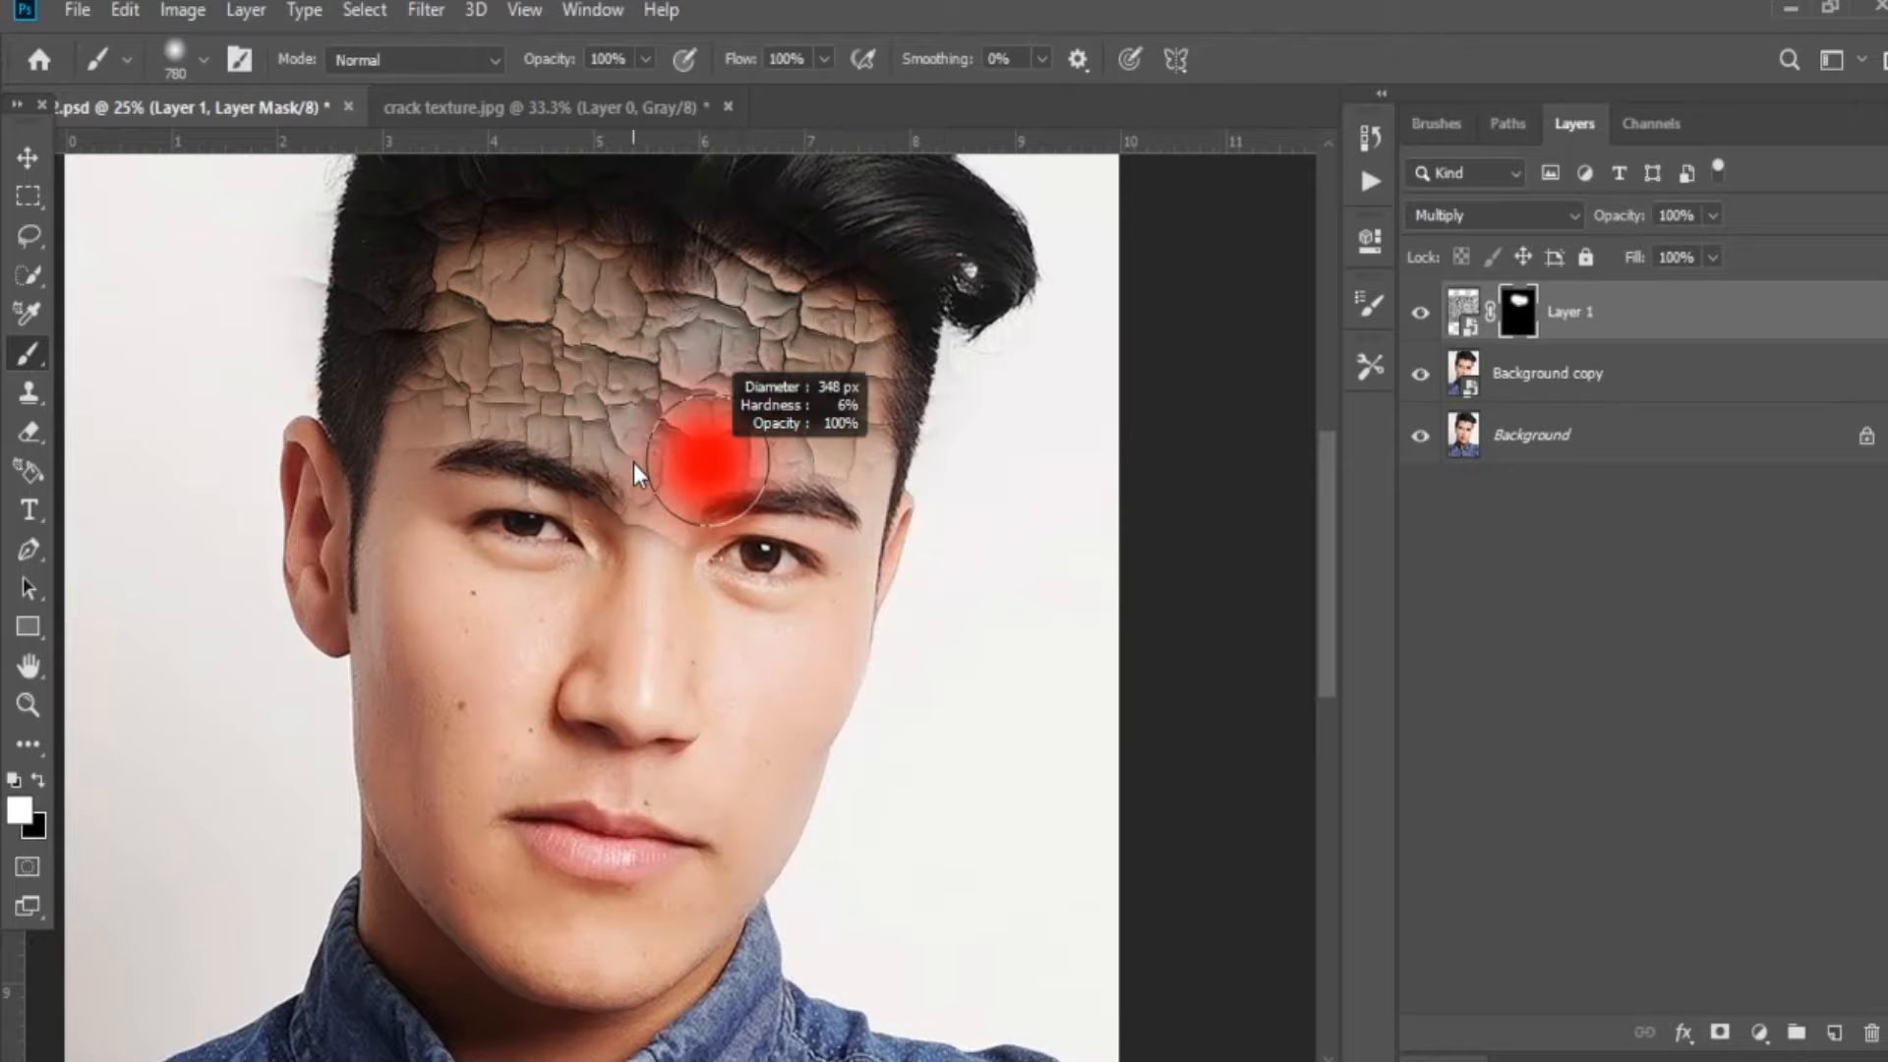
mouse_move(678, 457)
left_mouse_down()
mouse_move(723, 497)
mouse_move(837, 494)
mouse_move(860, 557)
mouse_move(841, 546)
mouse_move(870, 455)
mouse_move(758, 717)
mouse_move(733, 853)
mouse_move(627, 944)
mouse_move(546, 939)
mouse_move(500, 900)
mouse_move(491, 856)
mouse_move(465, 865)
mouse_move(472, 910)
mouse_move(590, 989)
mouse_move(418, 817)
mouse_move(393, 752)
mouse_move(392, 629)
mouse_move(403, 733)
mouse_move(472, 757)
mouse_move(536, 737)
mouse_move(595, 752)
mouse_move(654, 541)
mouse_move(682, 640)
mouse_move(669, 689)
mouse_move(708, 708)
mouse_move(752, 639)
mouse_move(704, 612)
mouse_move(772, 602)
mouse_move(521, 620)
mouse_move(435, 551)
mouse_move(393, 413)
mouse_move(477, 477)
mouse_move(427, 512)
mouse_move(502, 679)
mouse_move(679, 777)
mouse_move(728, 727)
mouse_move(683, 755)
mouse_move(564, 711)
left_mouse_up()
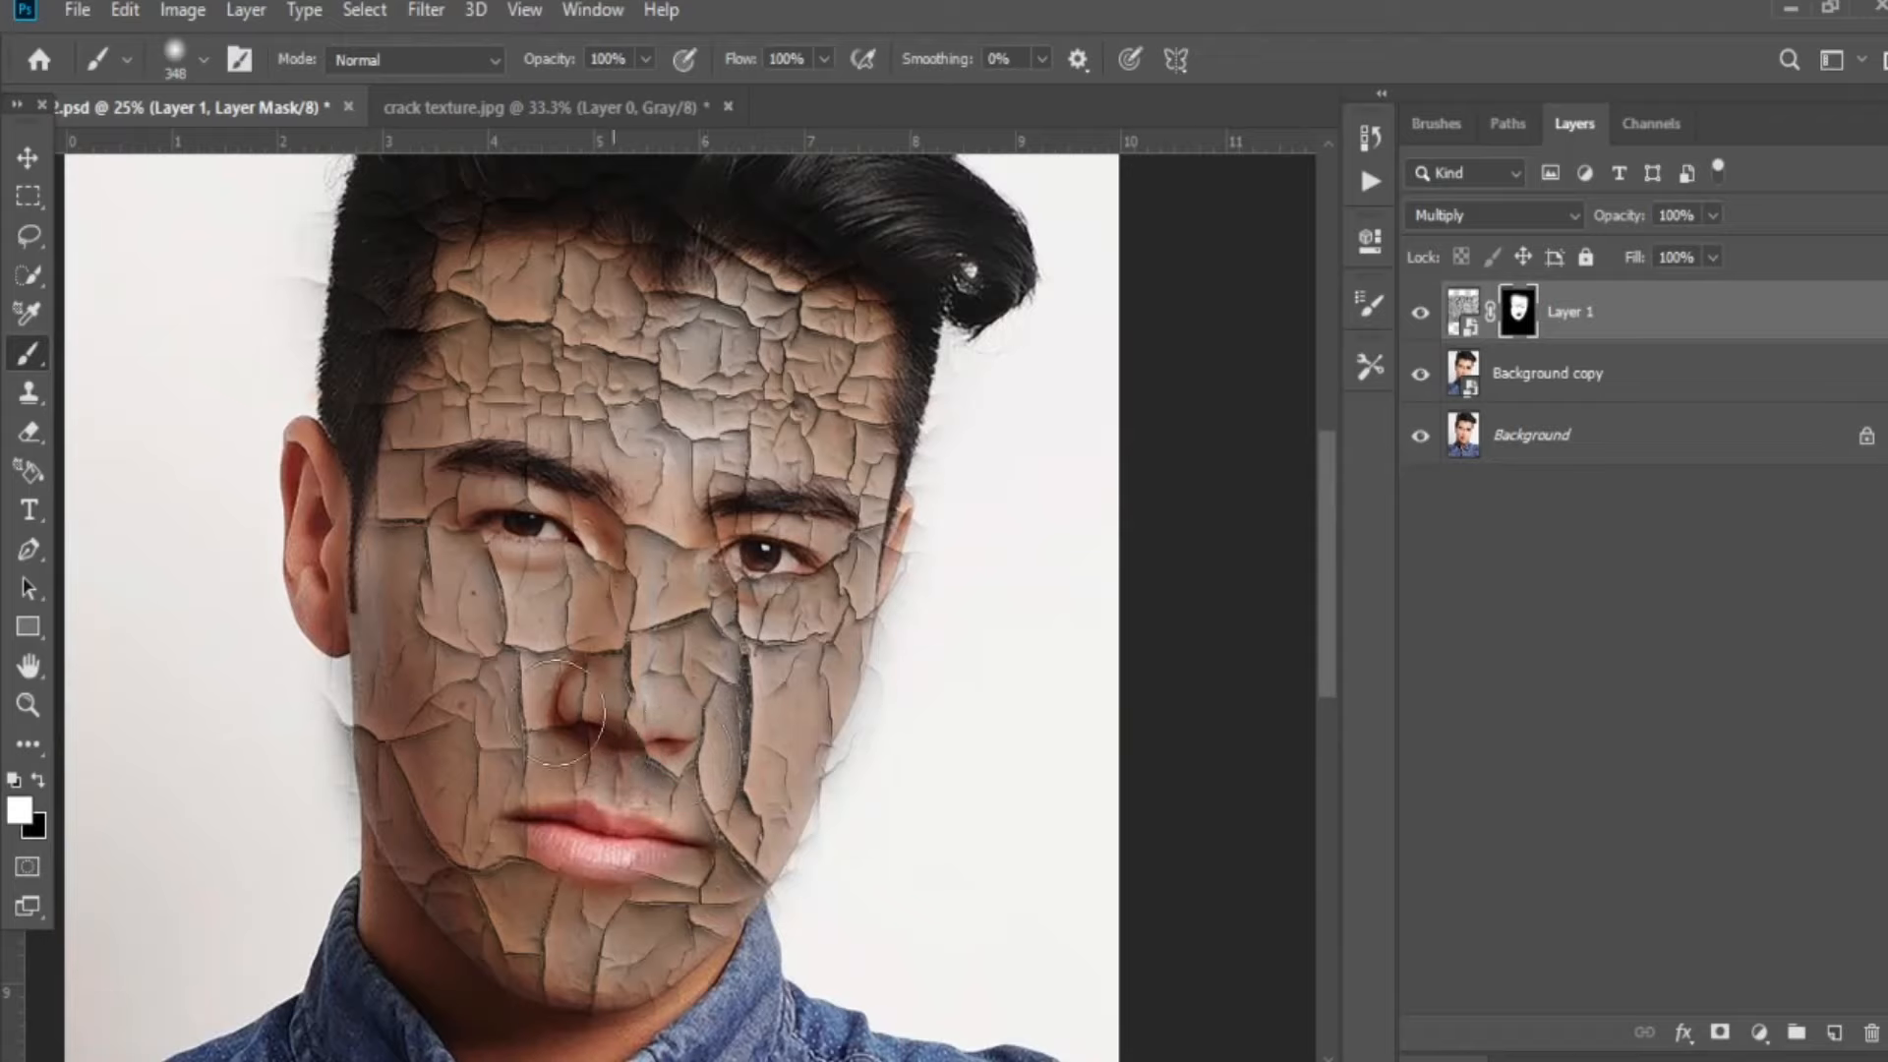
mouse_move(442, 728)
left_mouse_down()
mouse_move(413, 679)
mouse_move(405, 582)
mouse_move(418, 806)
mouse_move(394, 682)
mouse_move(595, 705)
left_mouse_up()
mouse_move(792, 659)
left_mouse_down()
mouse_move(743, 845)
mouse_move(634, 939)
mouse_move(565, 956)
mouse_move(511, 939)
mouse_move(429, 868)
mouse_move(386, 755)
mouse_move(361, 676)
mouse_move(384, 544)
mouse_move(349, 474)
mouse_move(354, 531)
left_mouse_up()
mouse_move(840, 565)
left_mouse_down()
mouse_move(875, 491)
mouse_move(817, 472)
mouse_move(765, 401)
left_mouse_up()
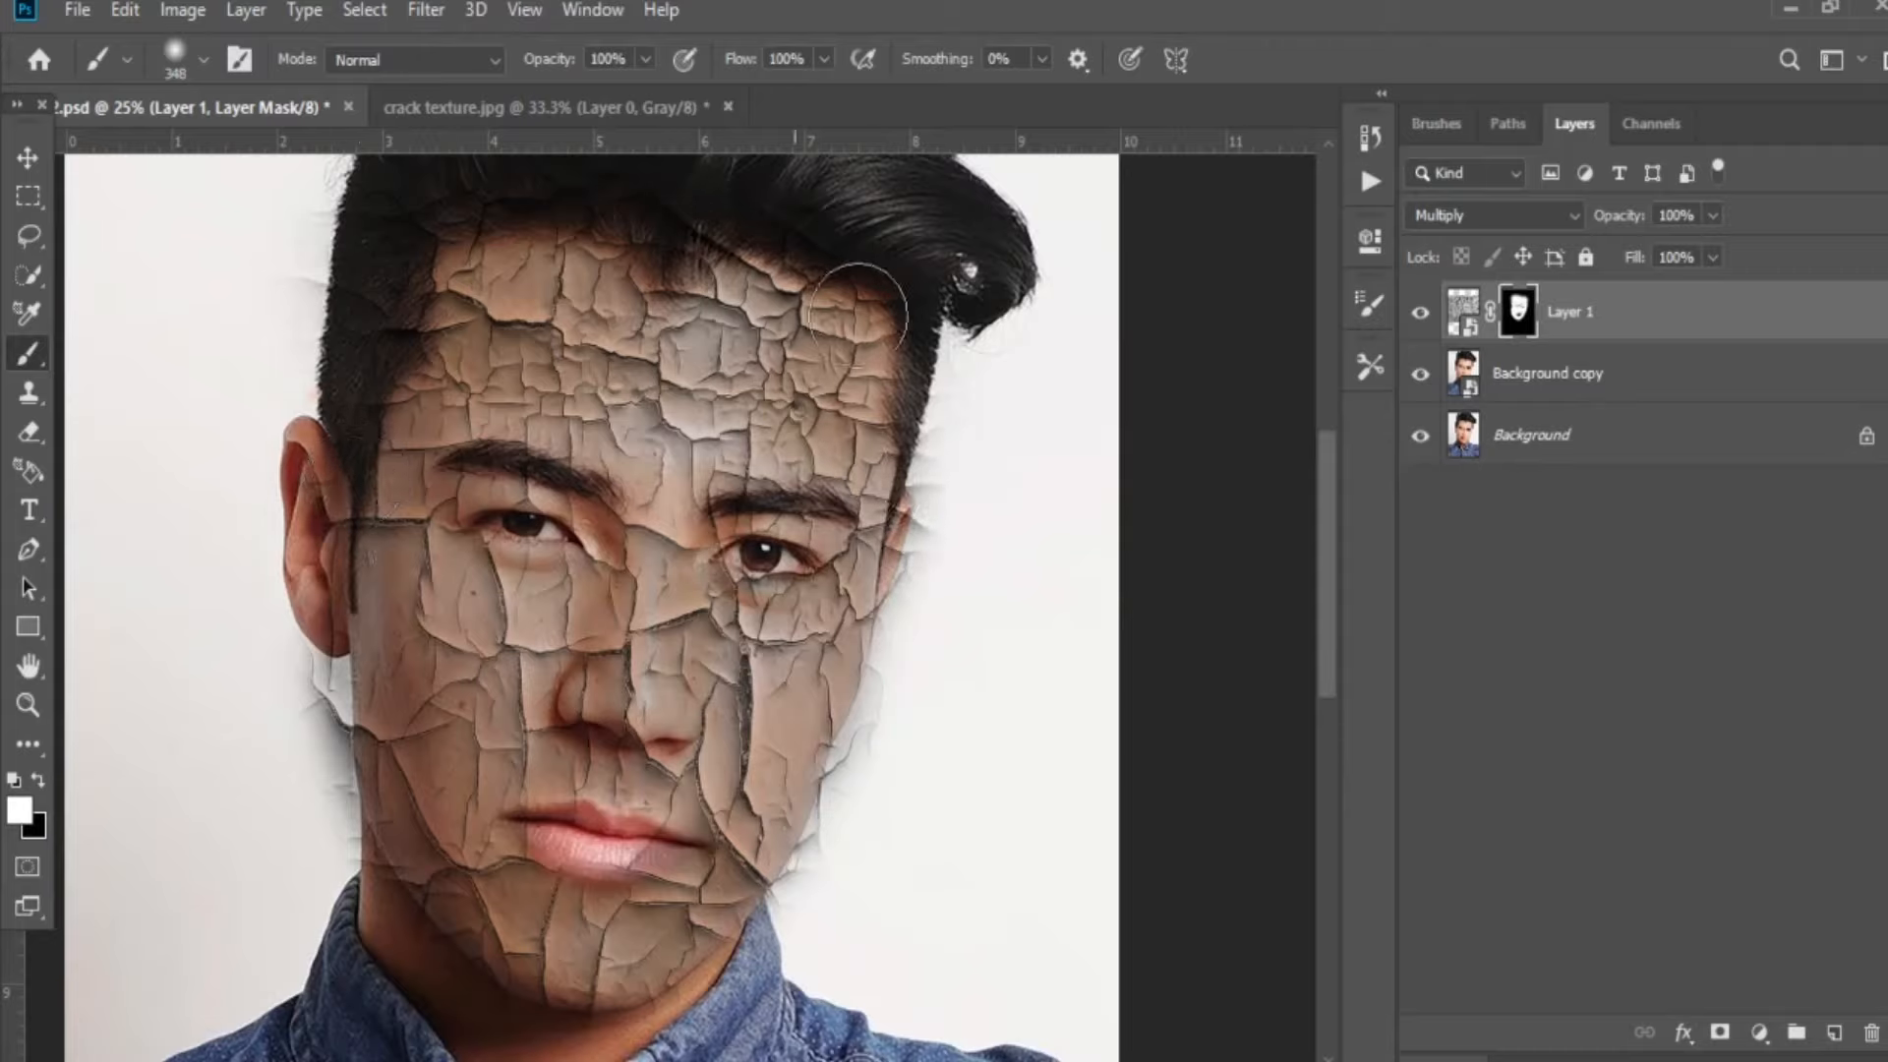
mouse_move(858, 304)
left_mouse_down()
mouse_move(887, 356)
mouse_move(875, 410)
left_mouse_up()
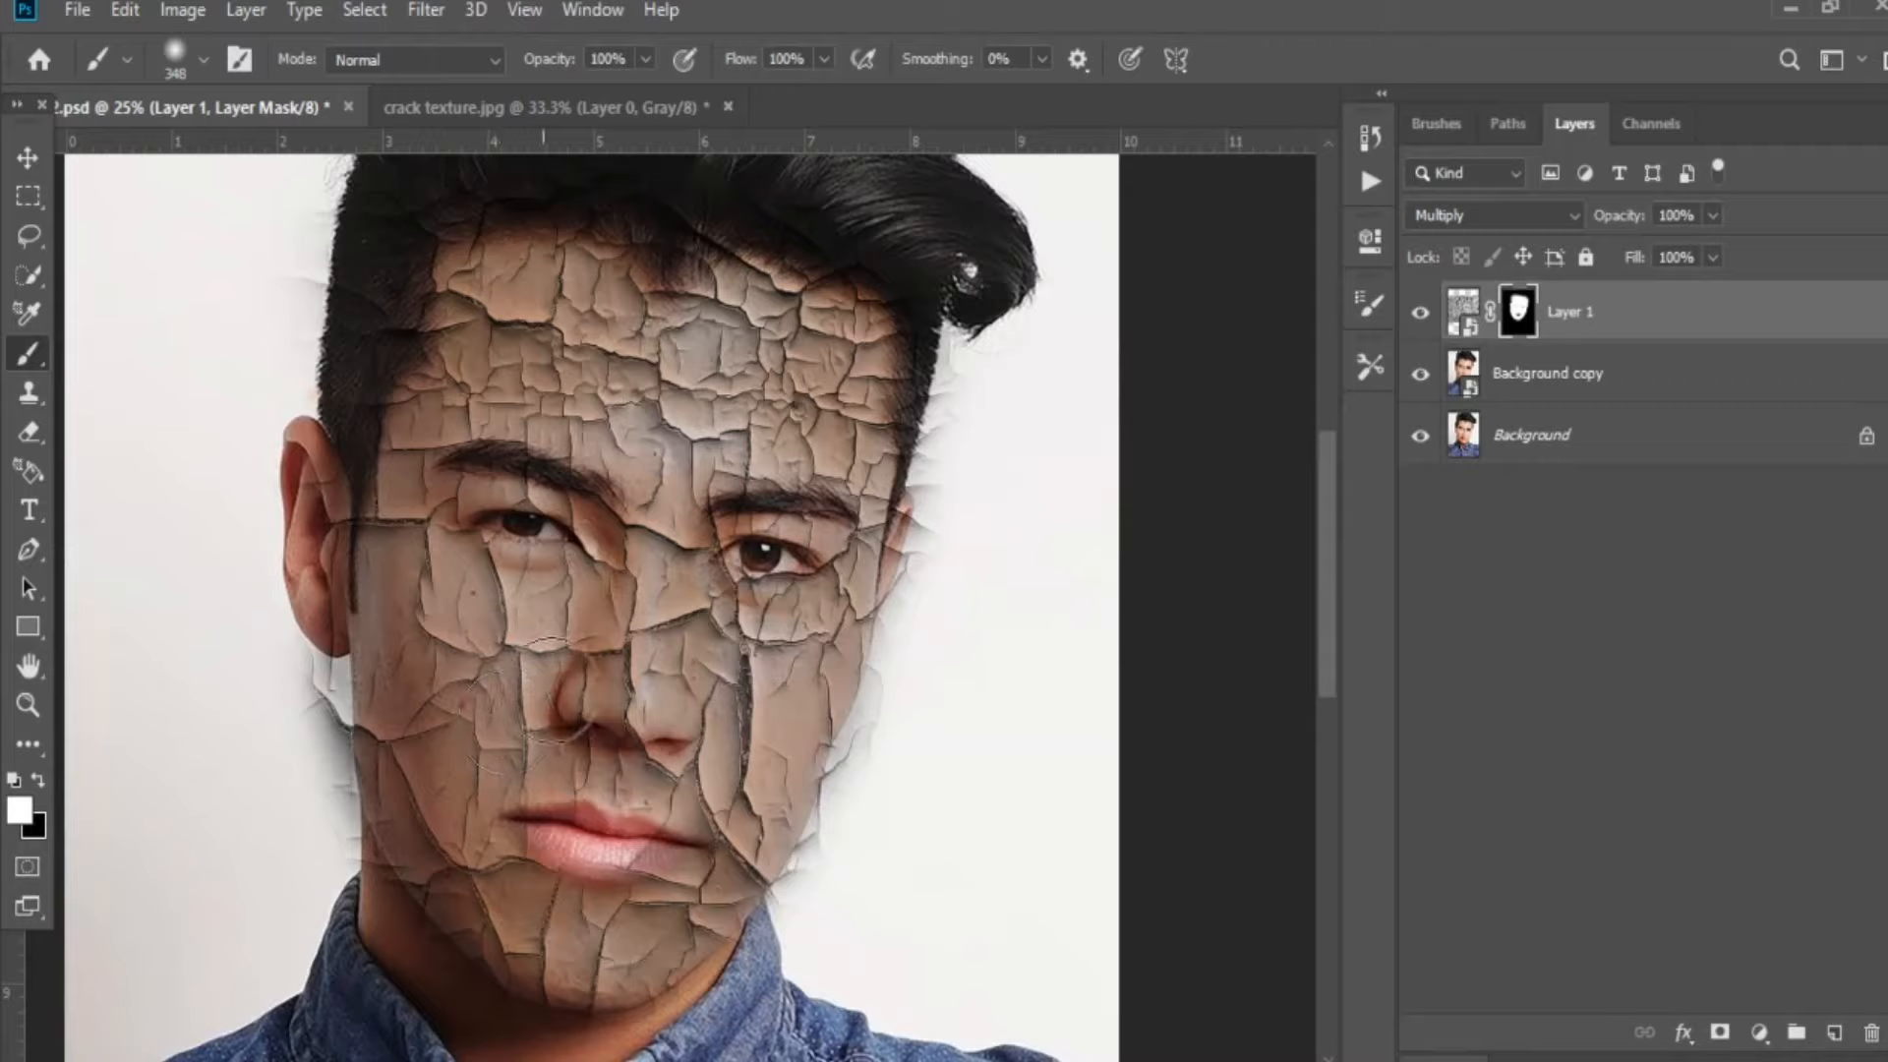
mouse_move(536, 816)
left_mouse_down()
mouse_move(624, 777)
mouse_move(491, 758)
mouse_move(521, 648)
mouse_move(544, 695)
left_mouse_up()
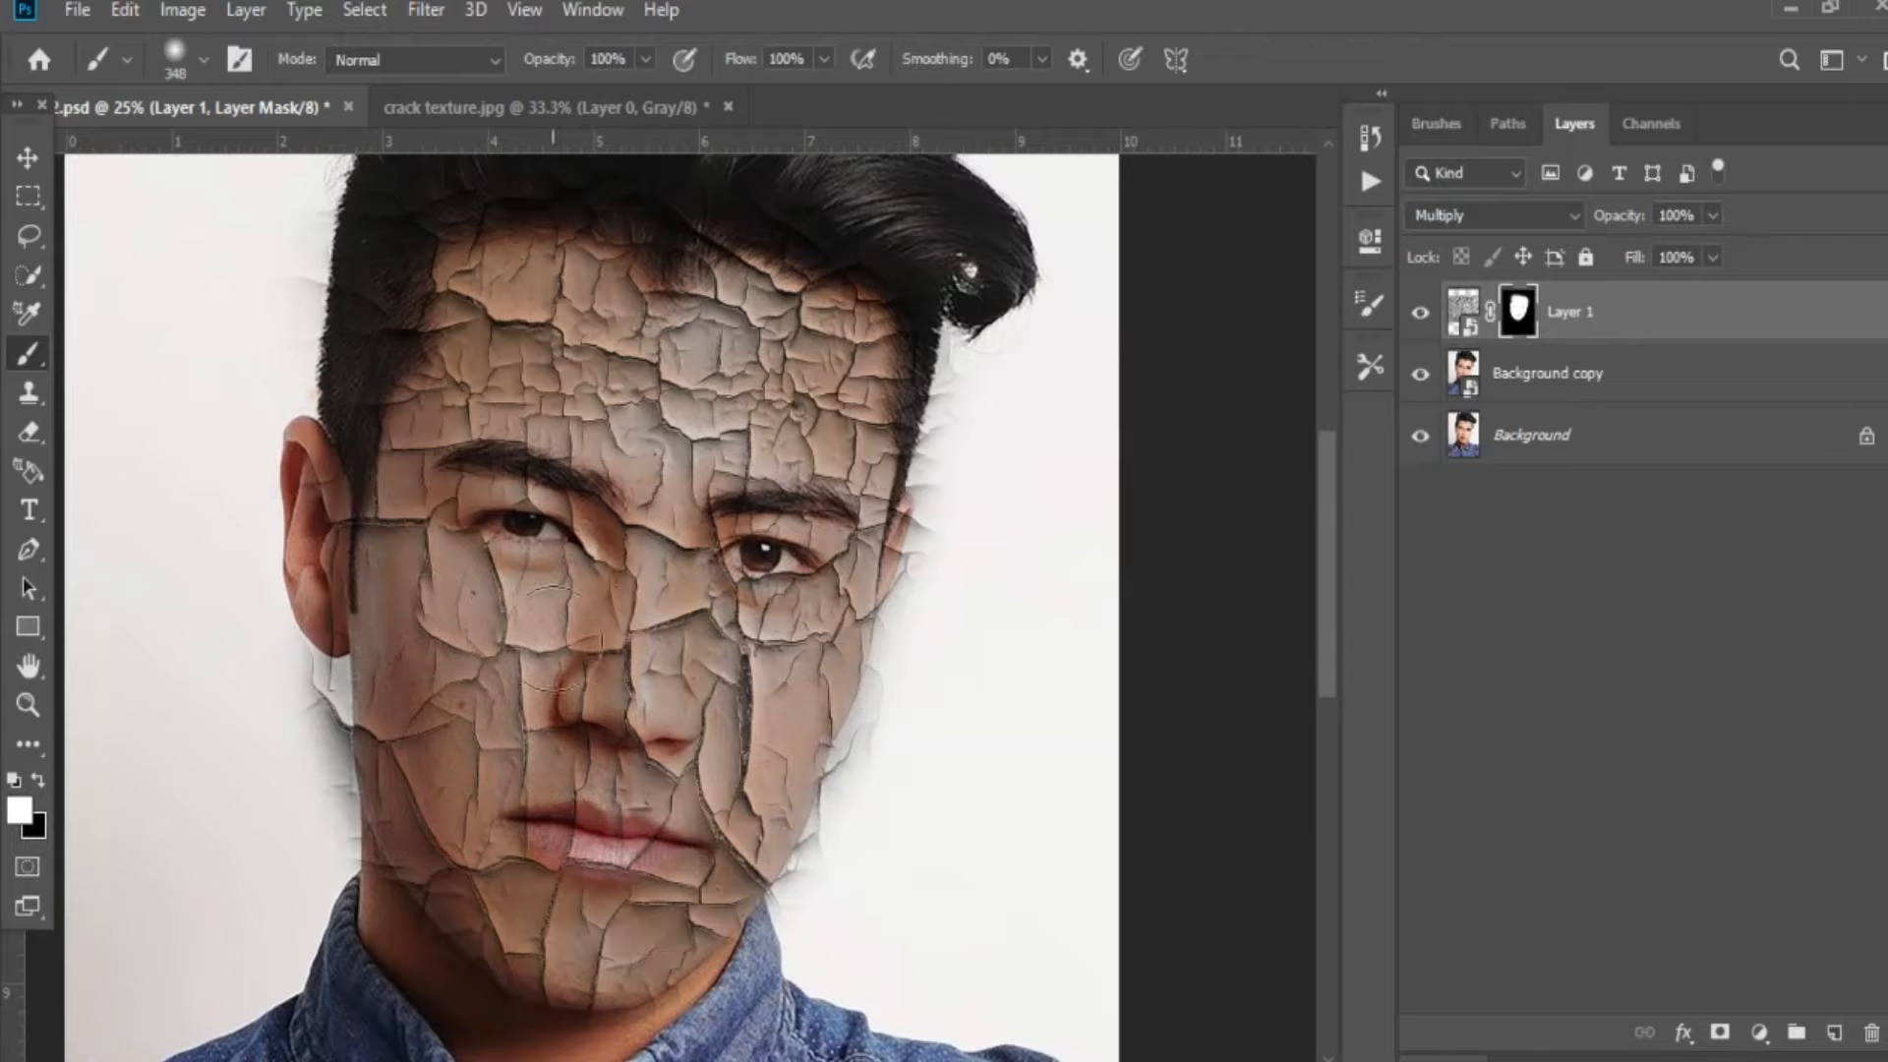
Finish painting the crack mask white over the lower face, and hide the cracks over the man's left eye with a 48 px black brush.
mouse_move(551, 805)
left_mouse_down()
mouse_move(635, 862)
mouse_move(541, 866)
mouse_move(620, 870)
left_mouse_up()
left_click_drag(559, 521, 495, 634)
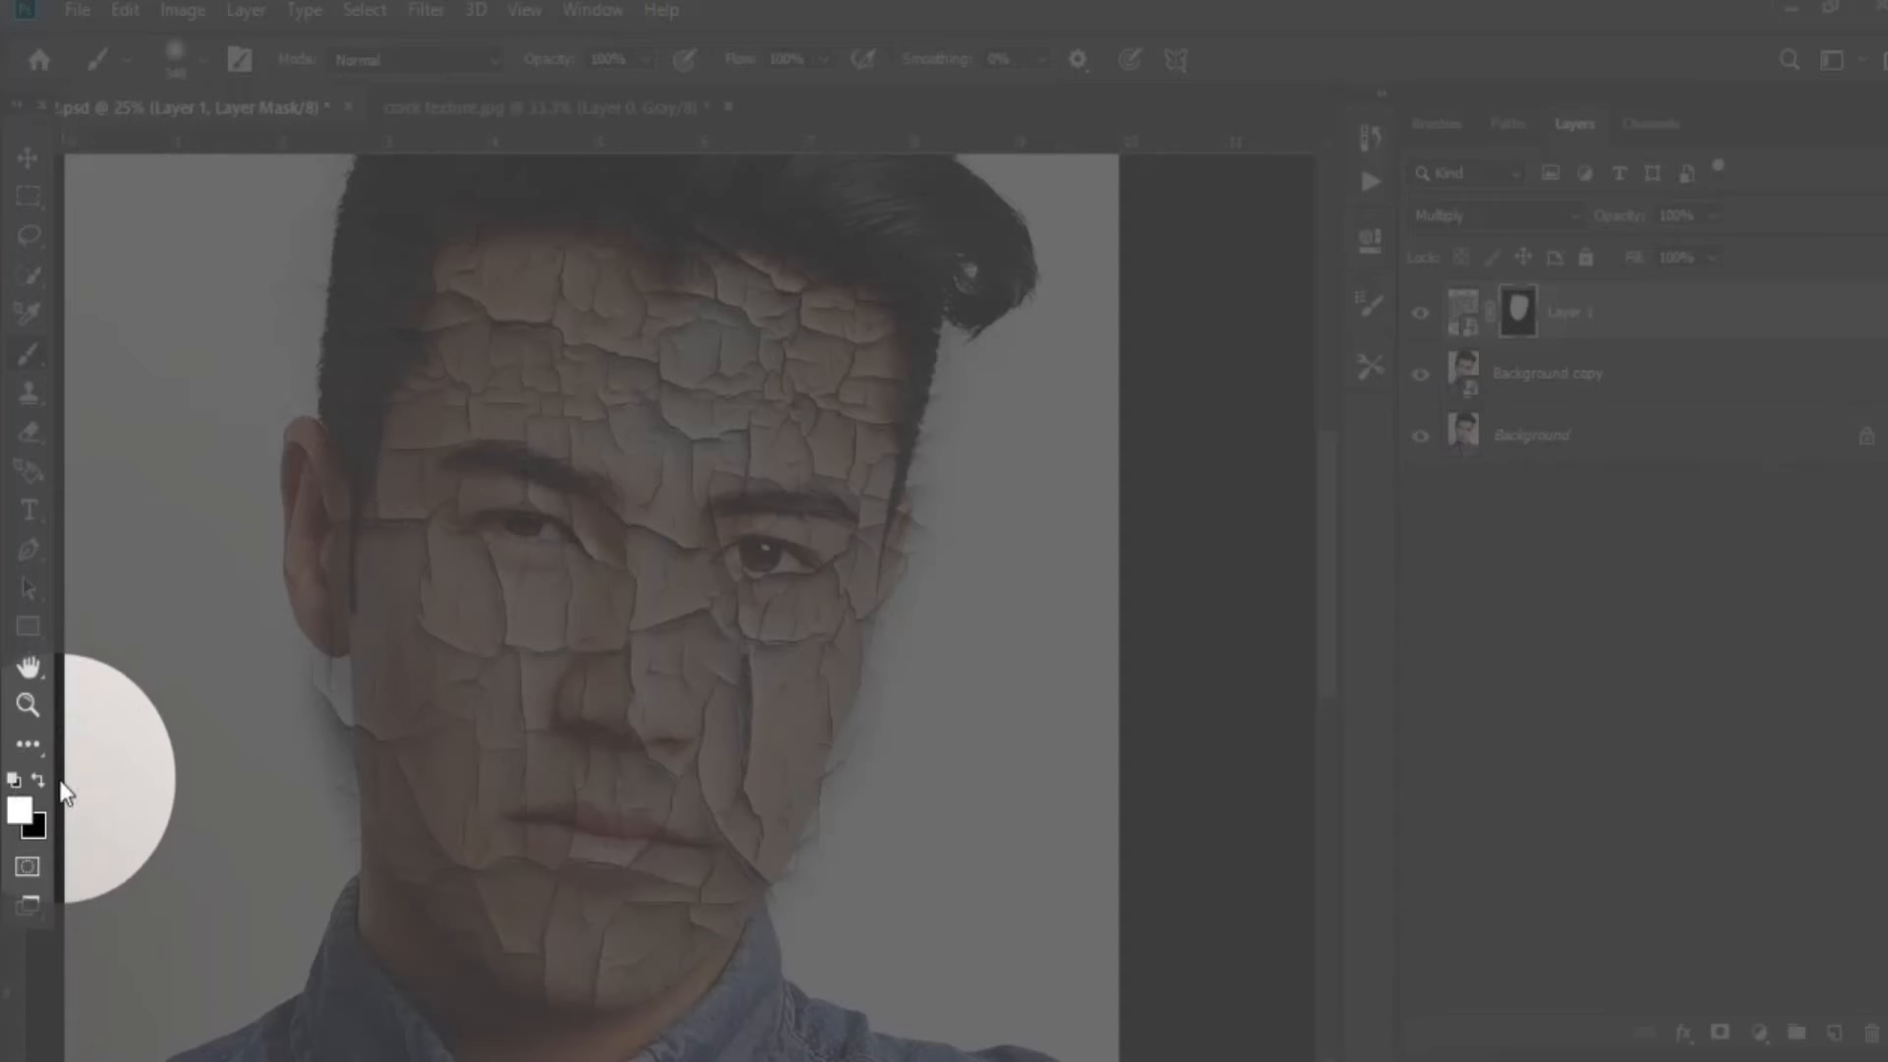
left_click(37, 781)
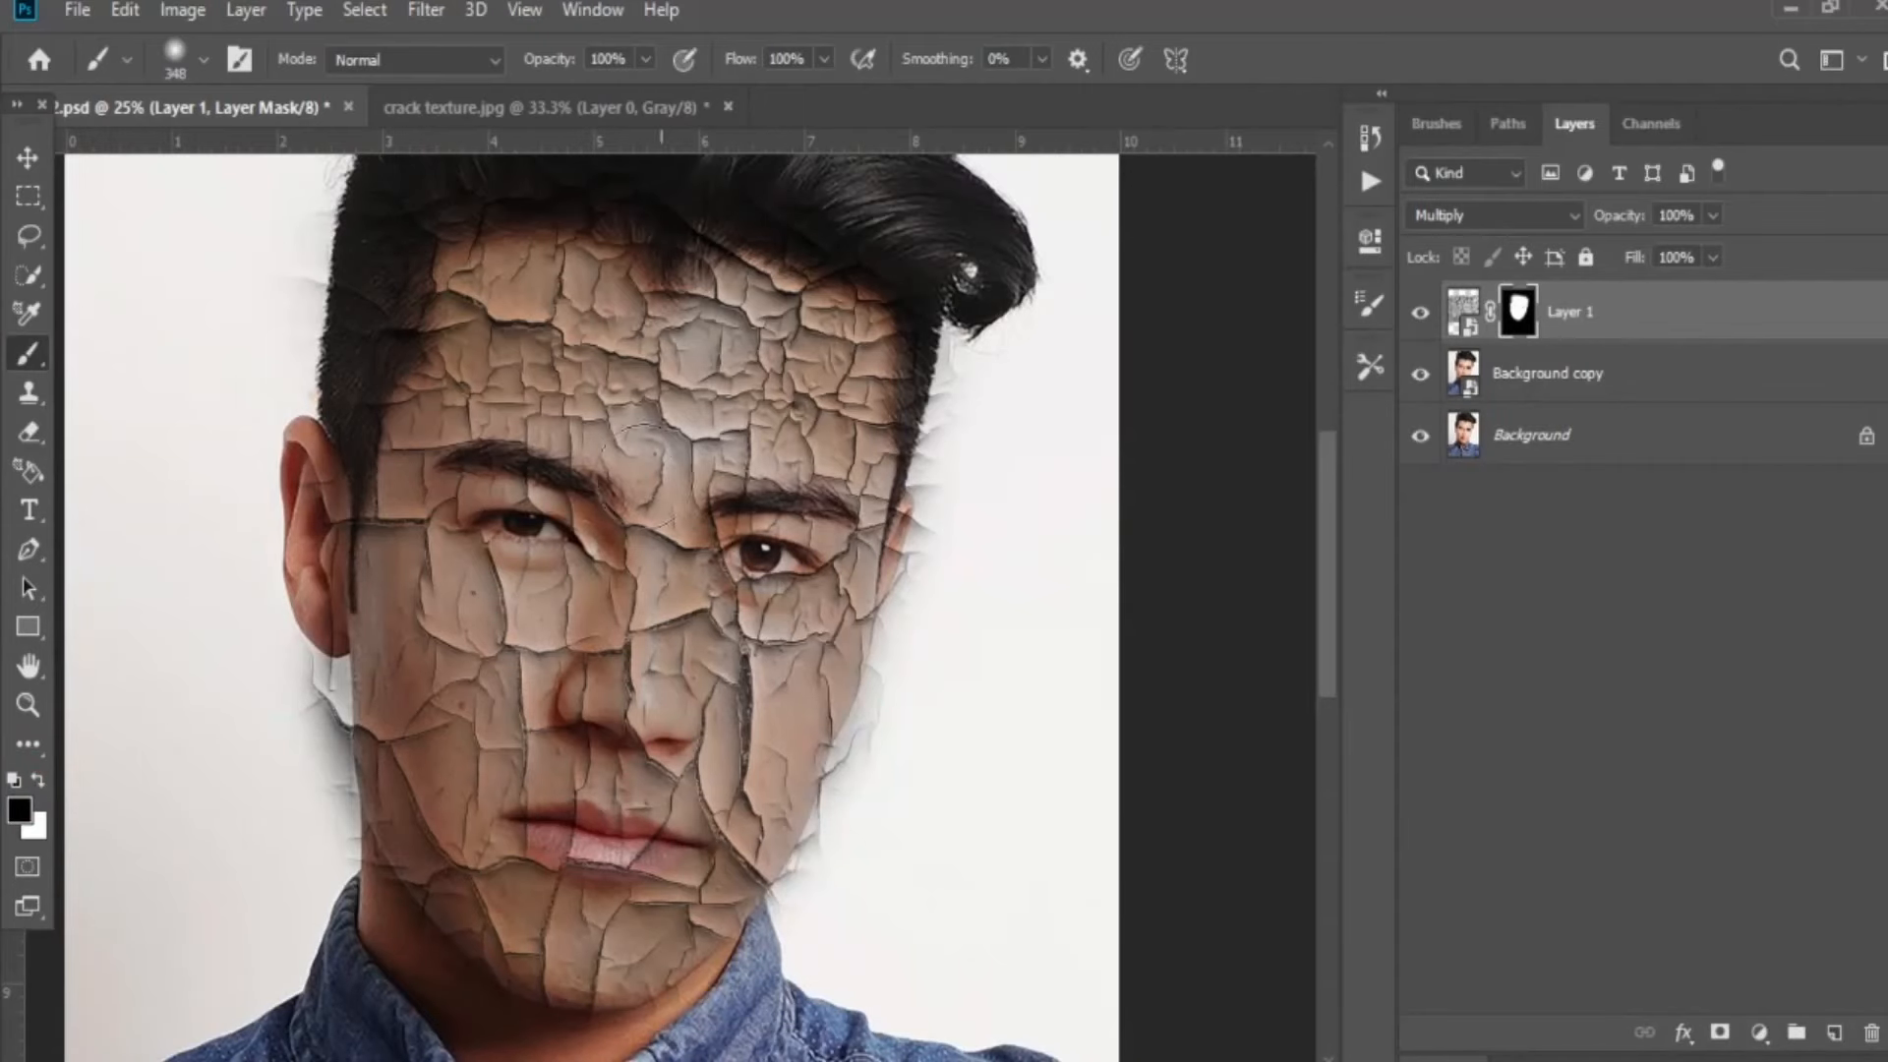
key("ctrl+plus")
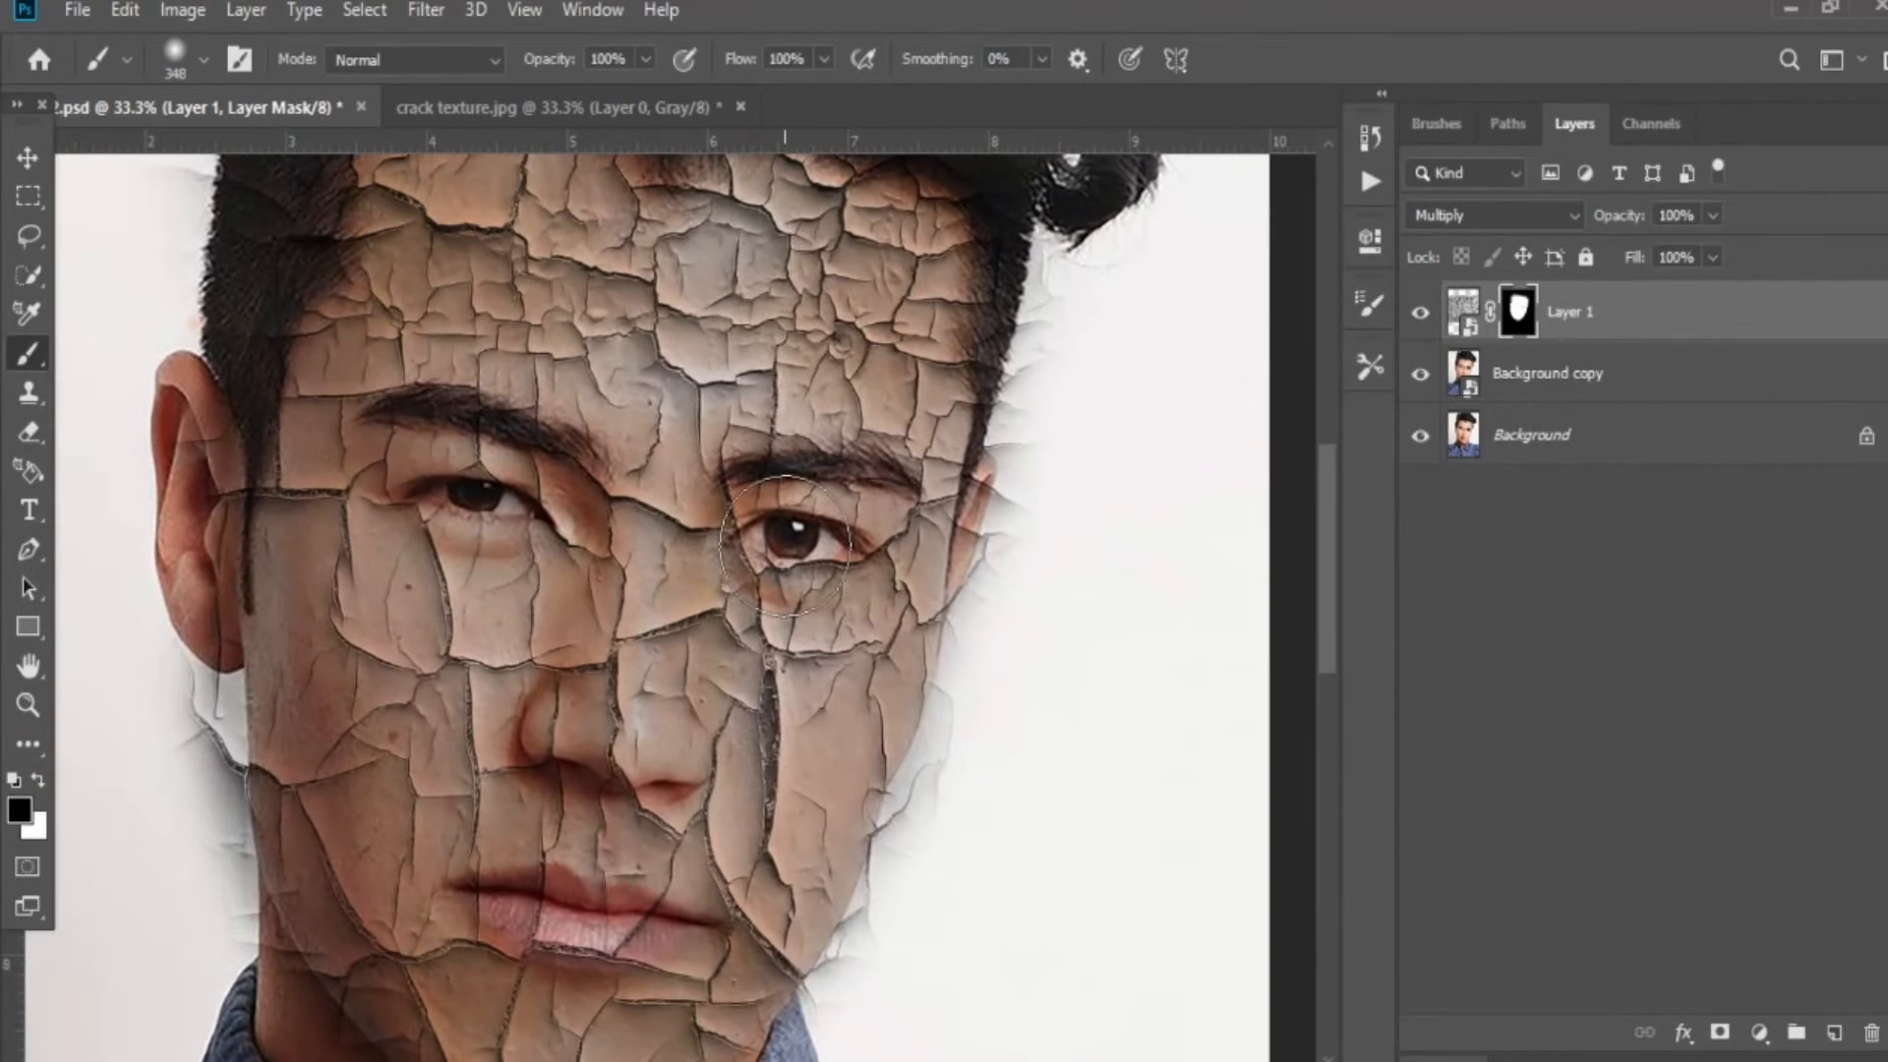
key("ctrl+plus")
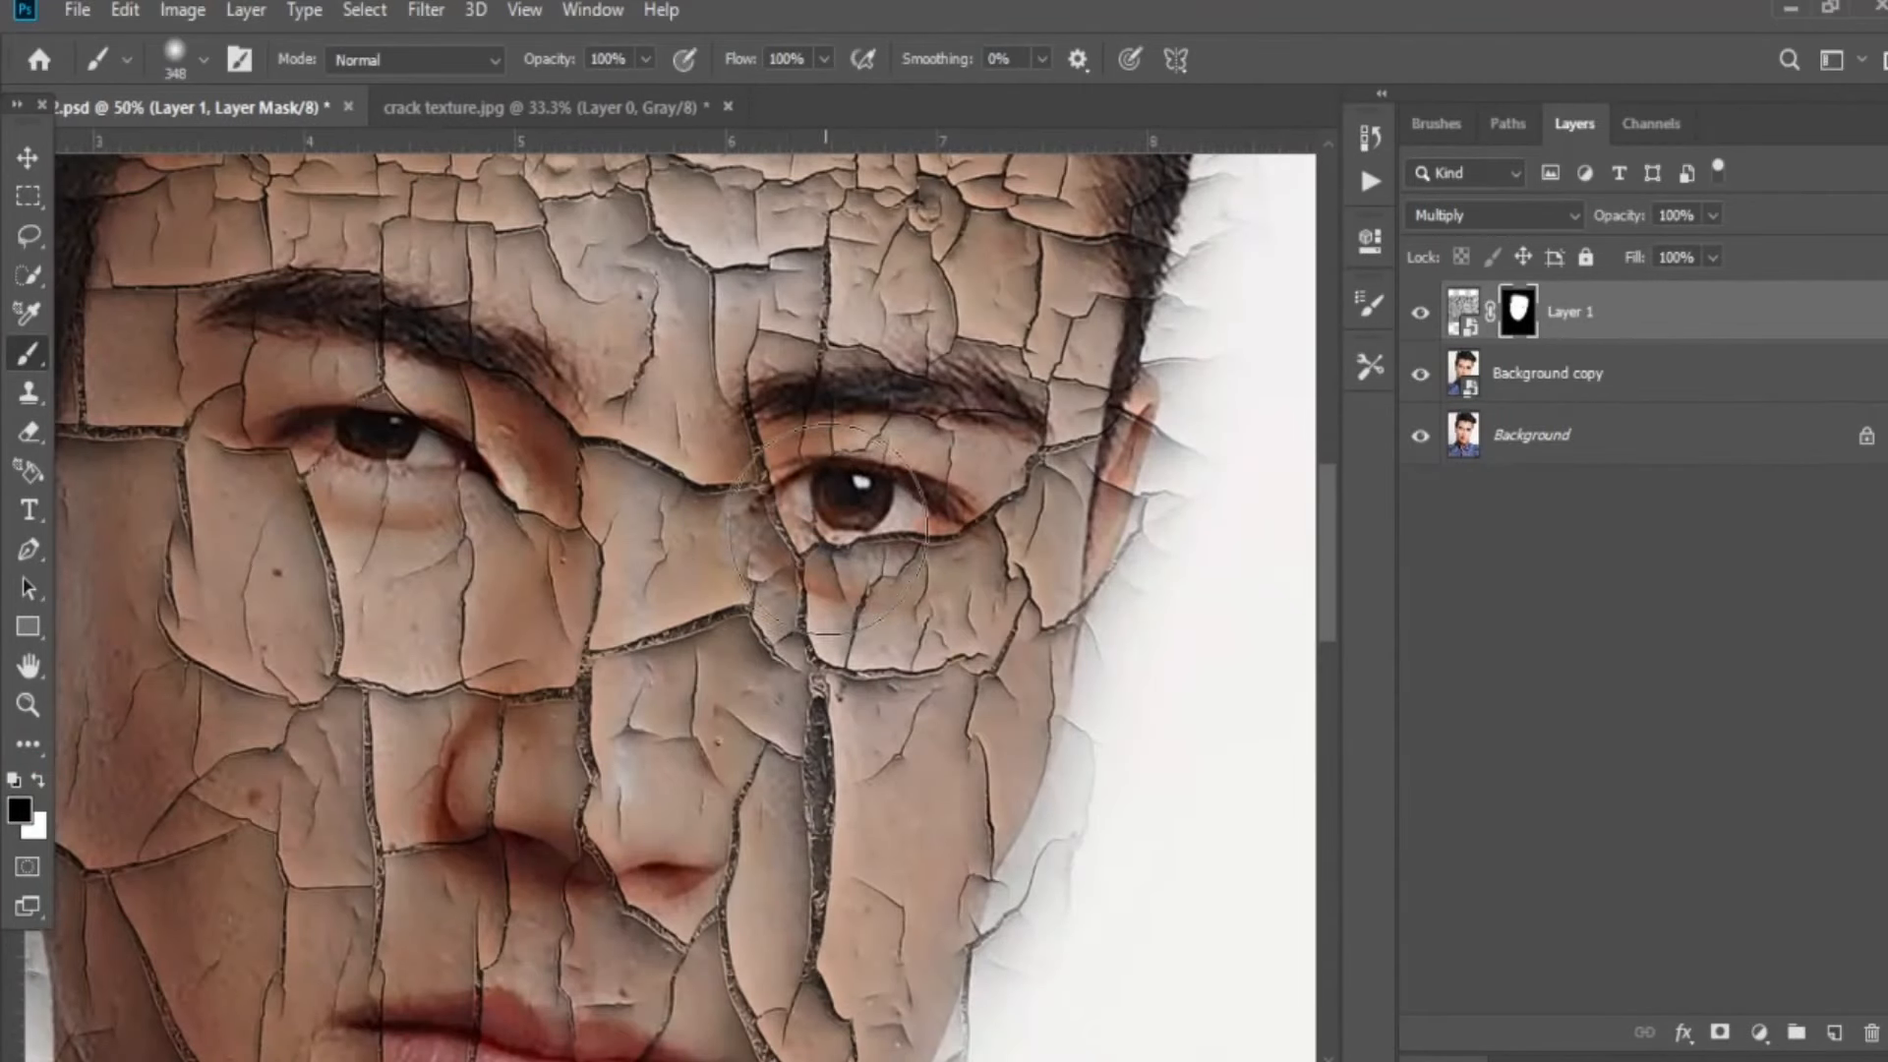
left_click_drag(890, 497, 816, 506)
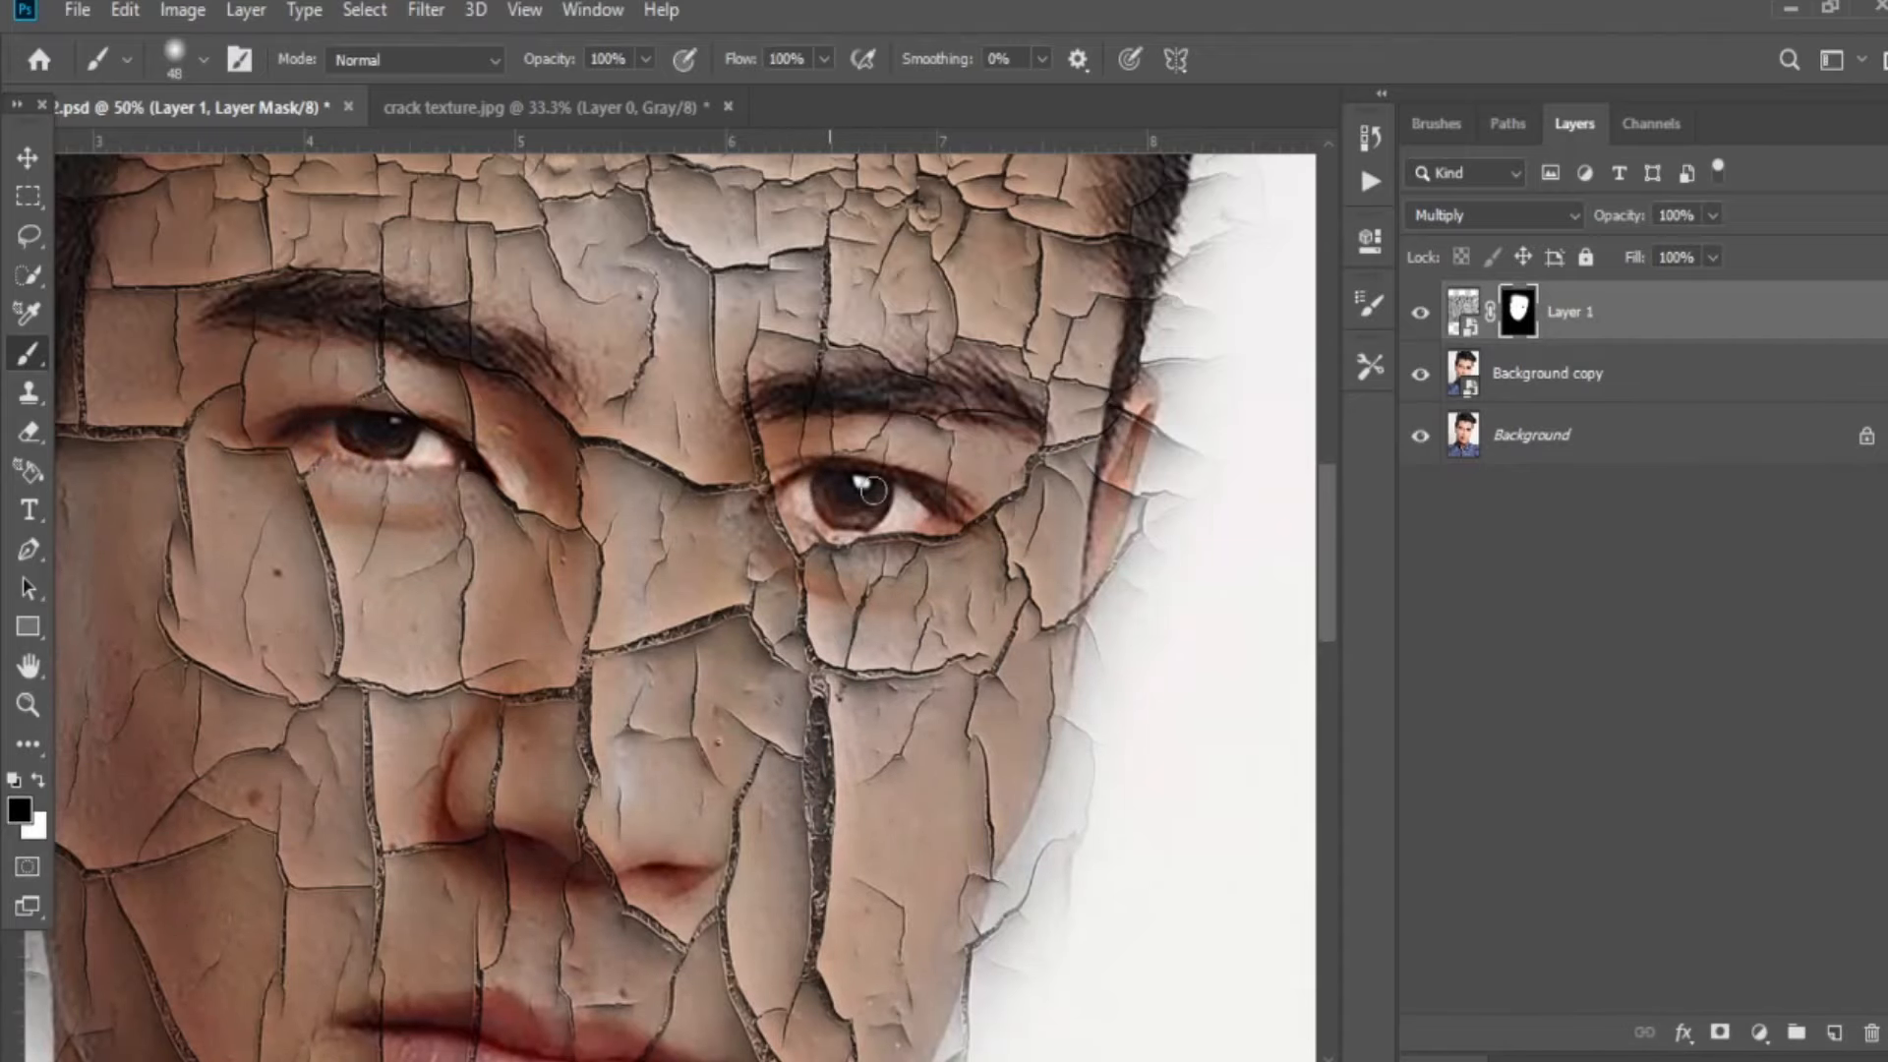
key("ctrl+minus")
left_click_drag(797, 494, 876, 248)
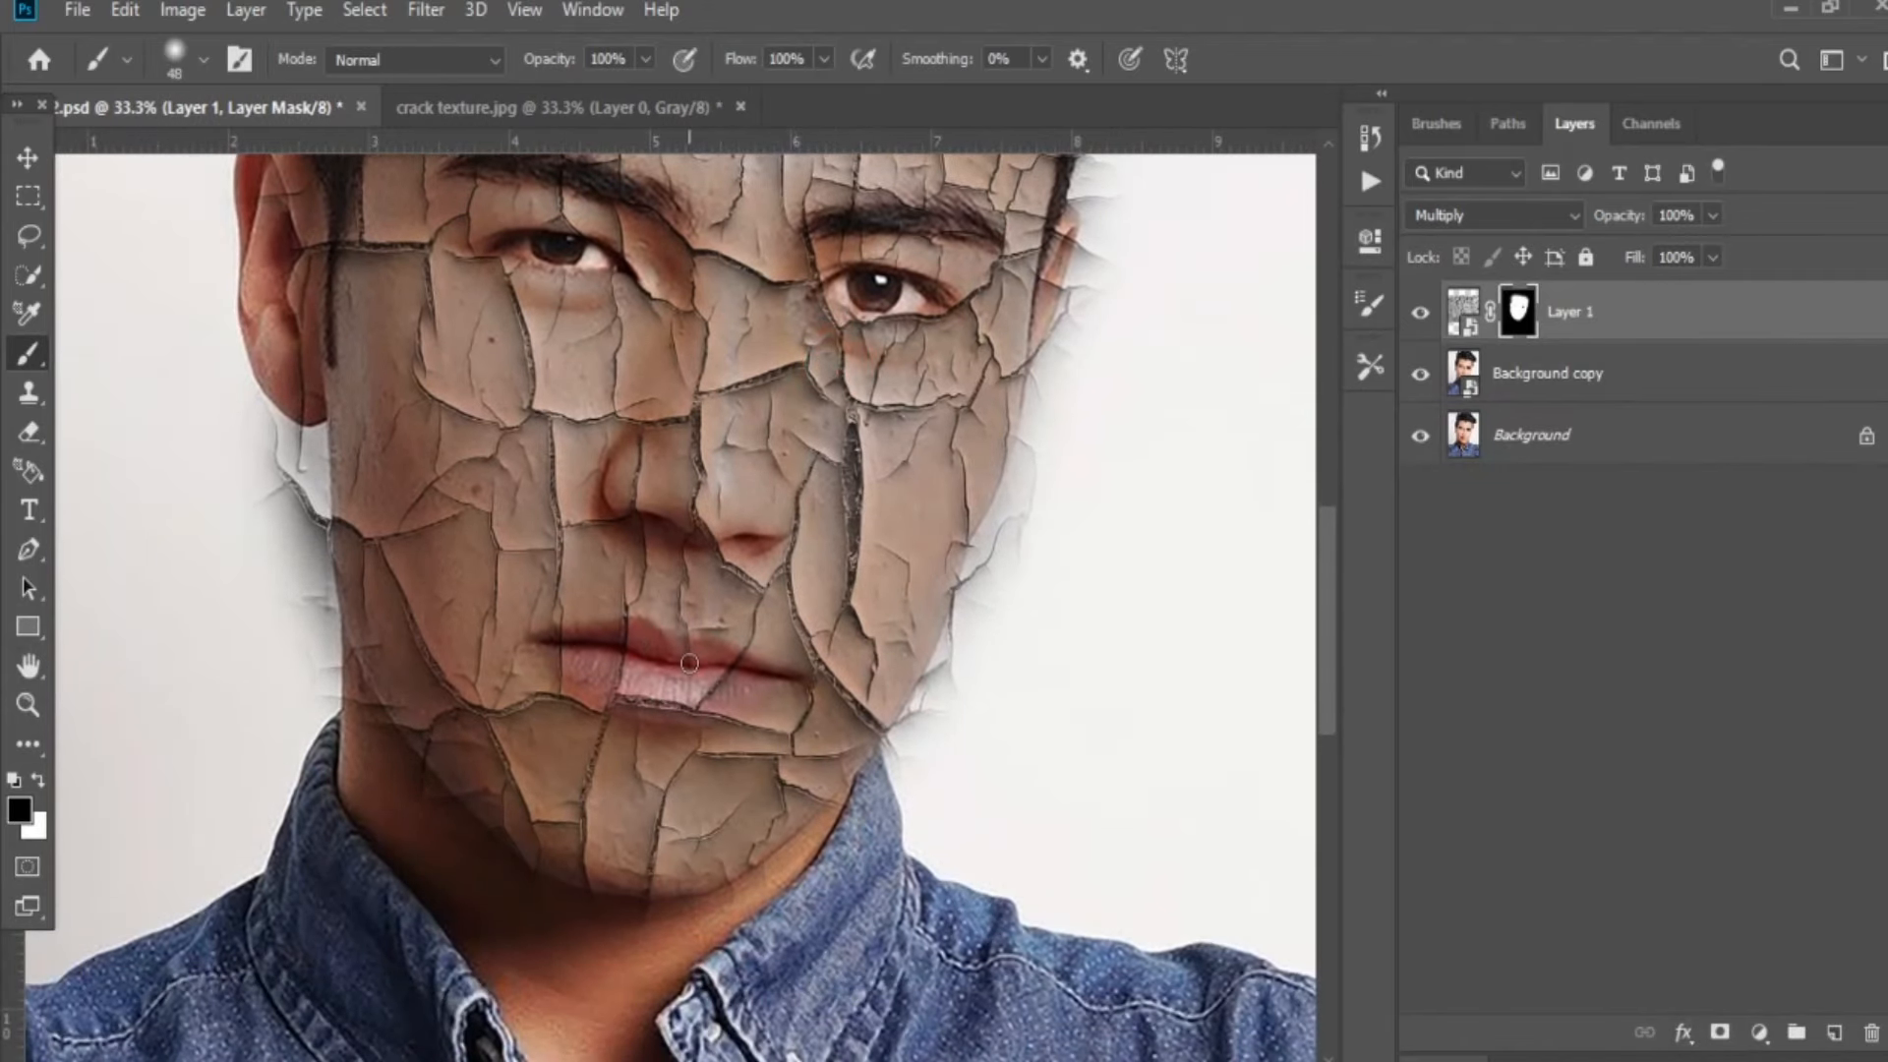
key("ctrl+2")
key("x")
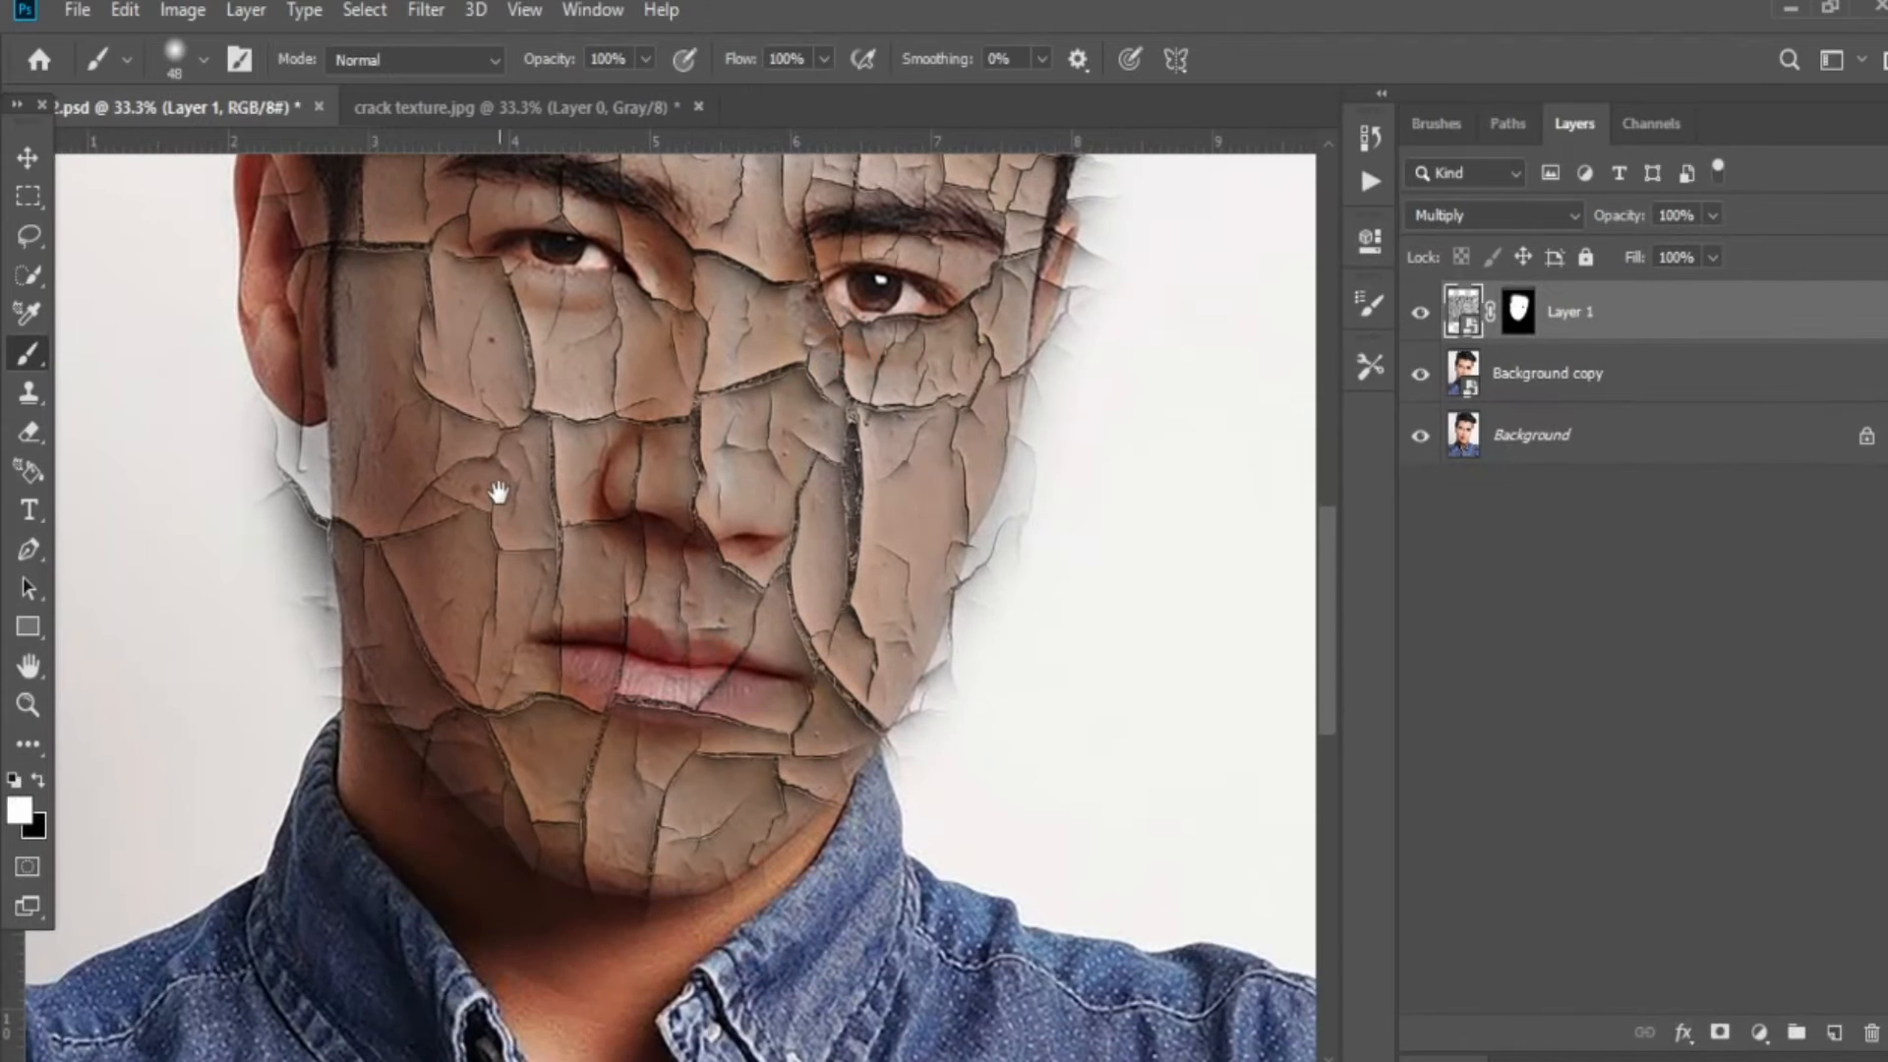
left_click_drag(498, 492, 624, 675)
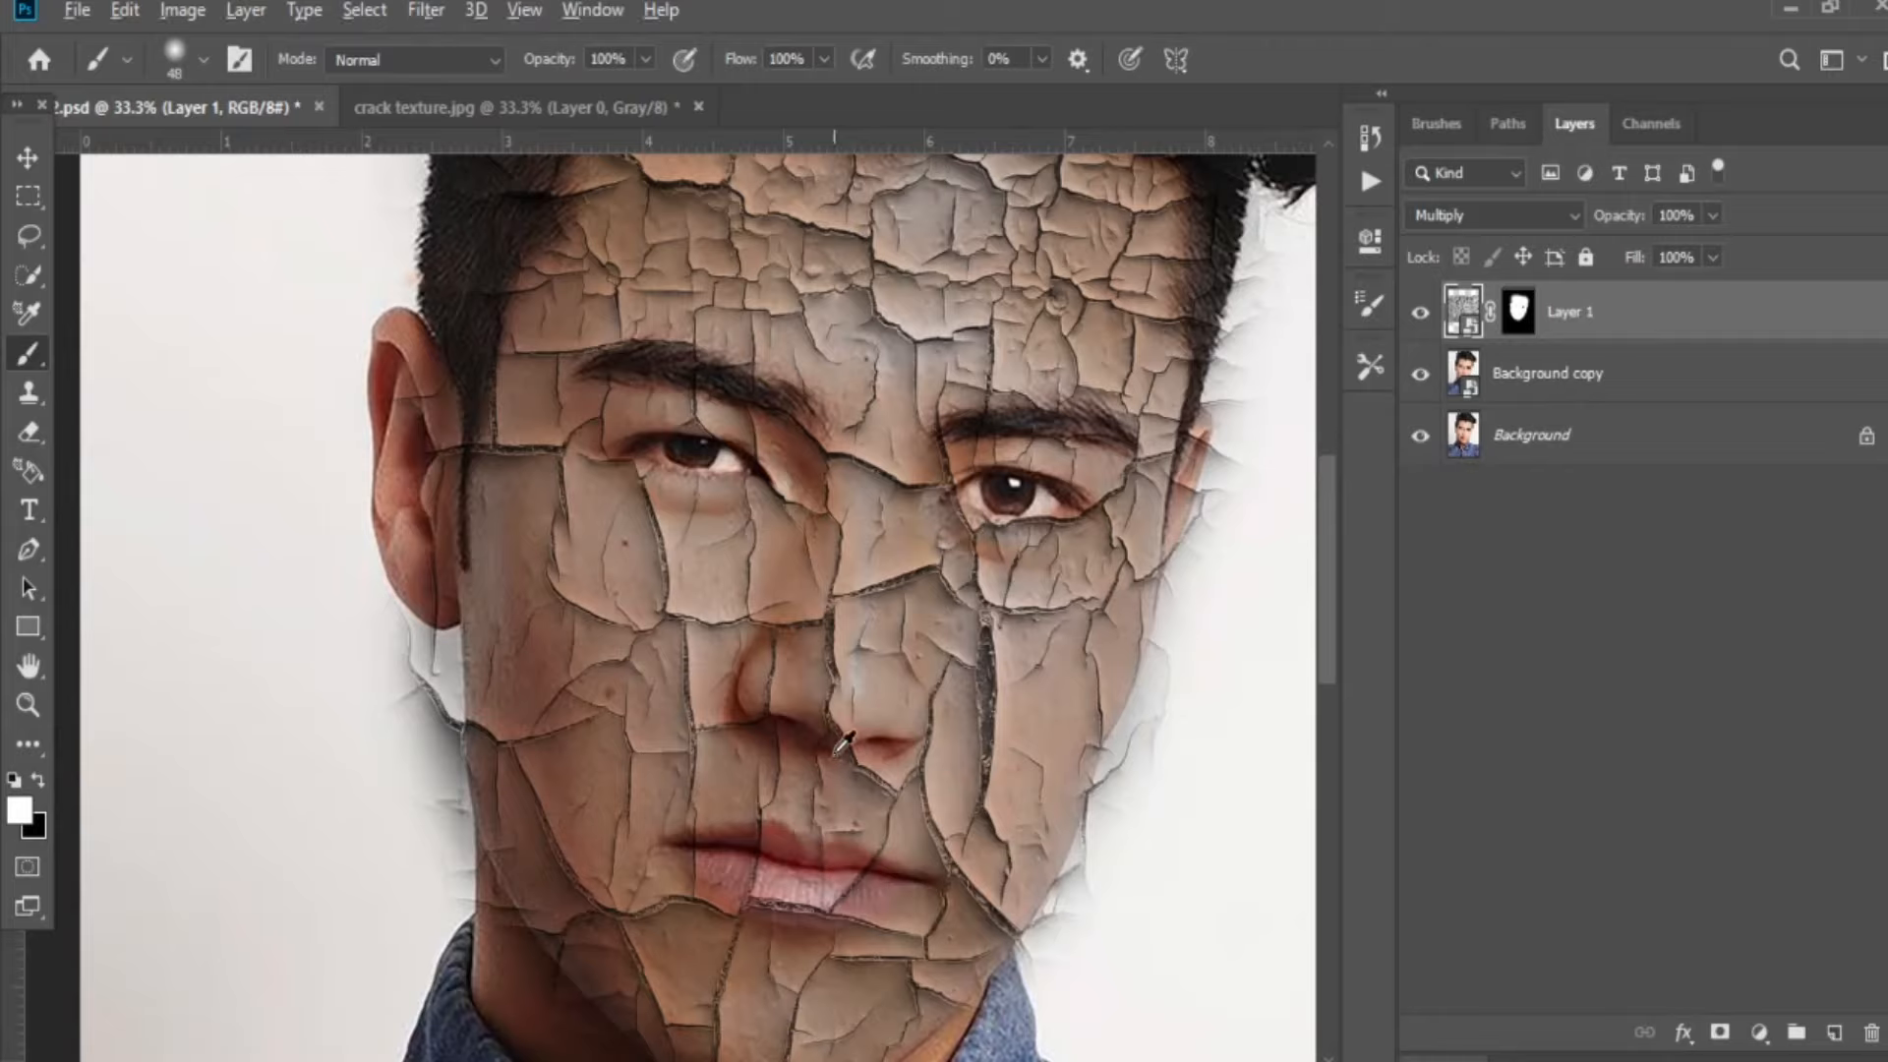
left_click_drag(651, 753, 687, 765)
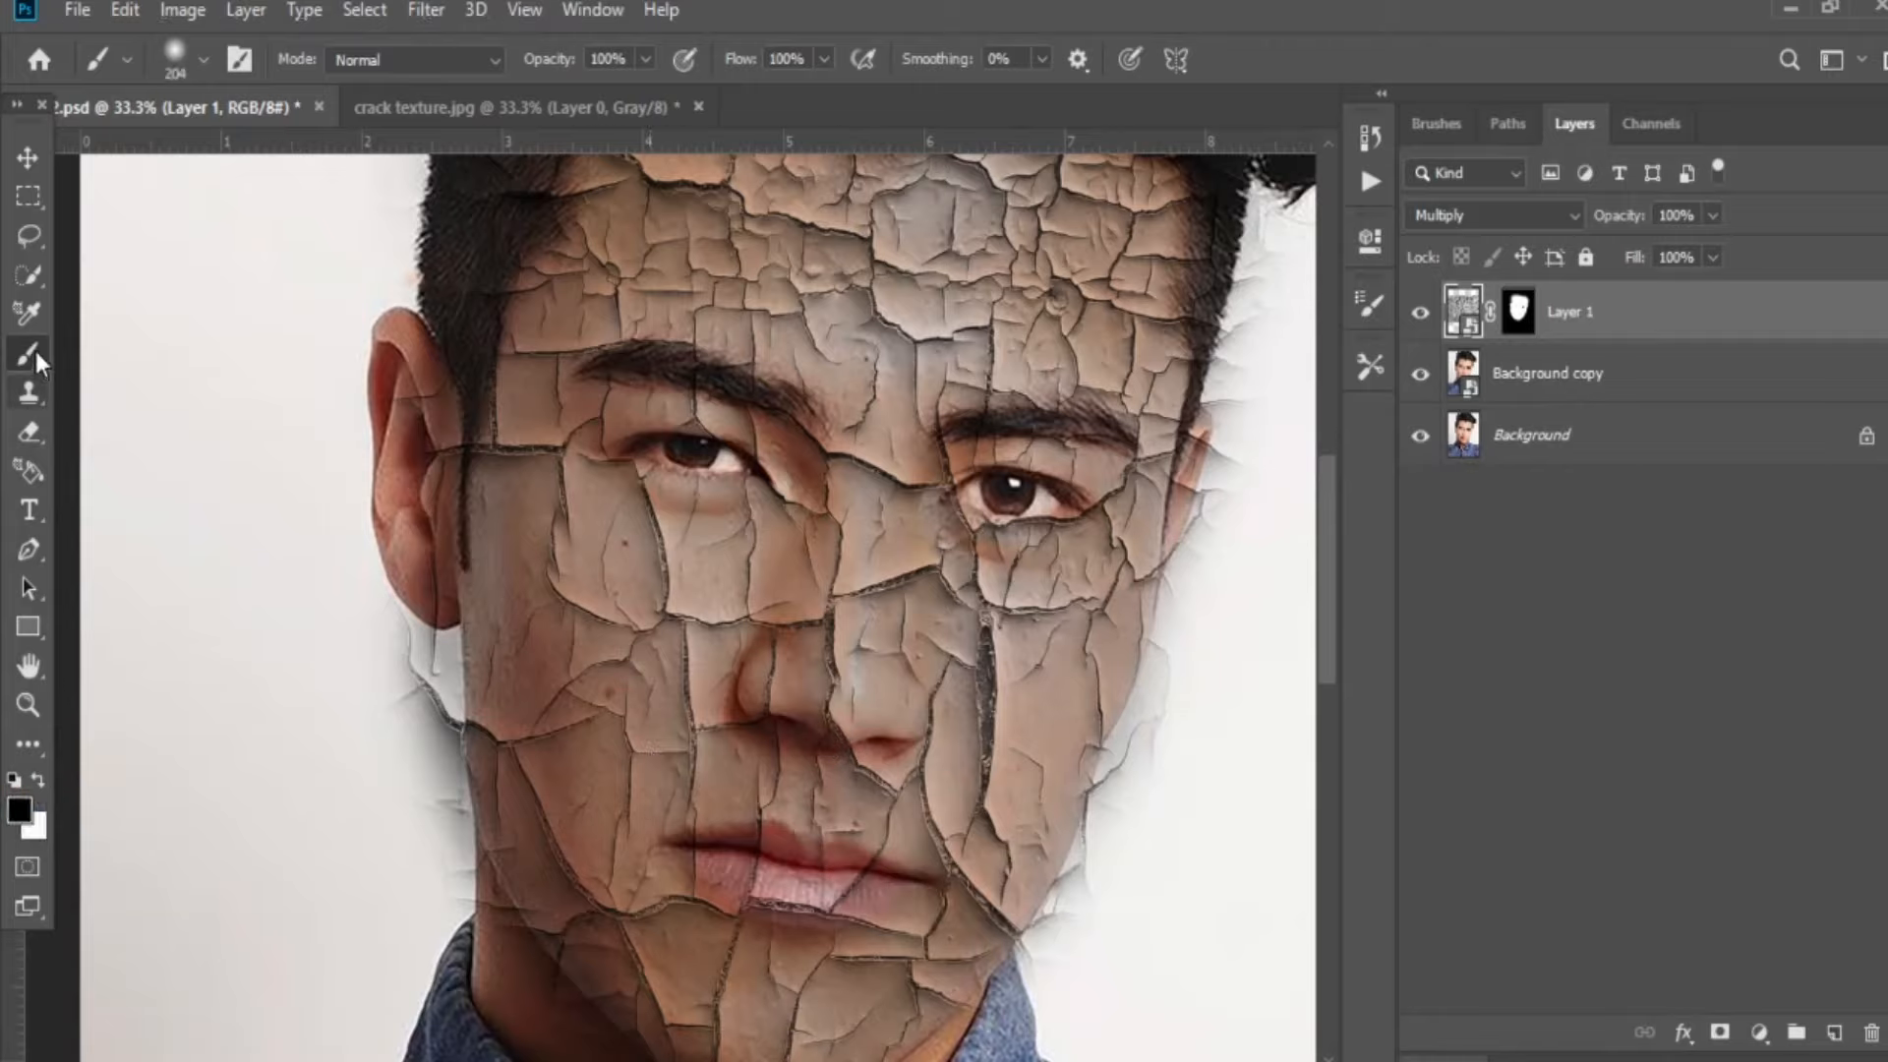
left_click(37, 777)
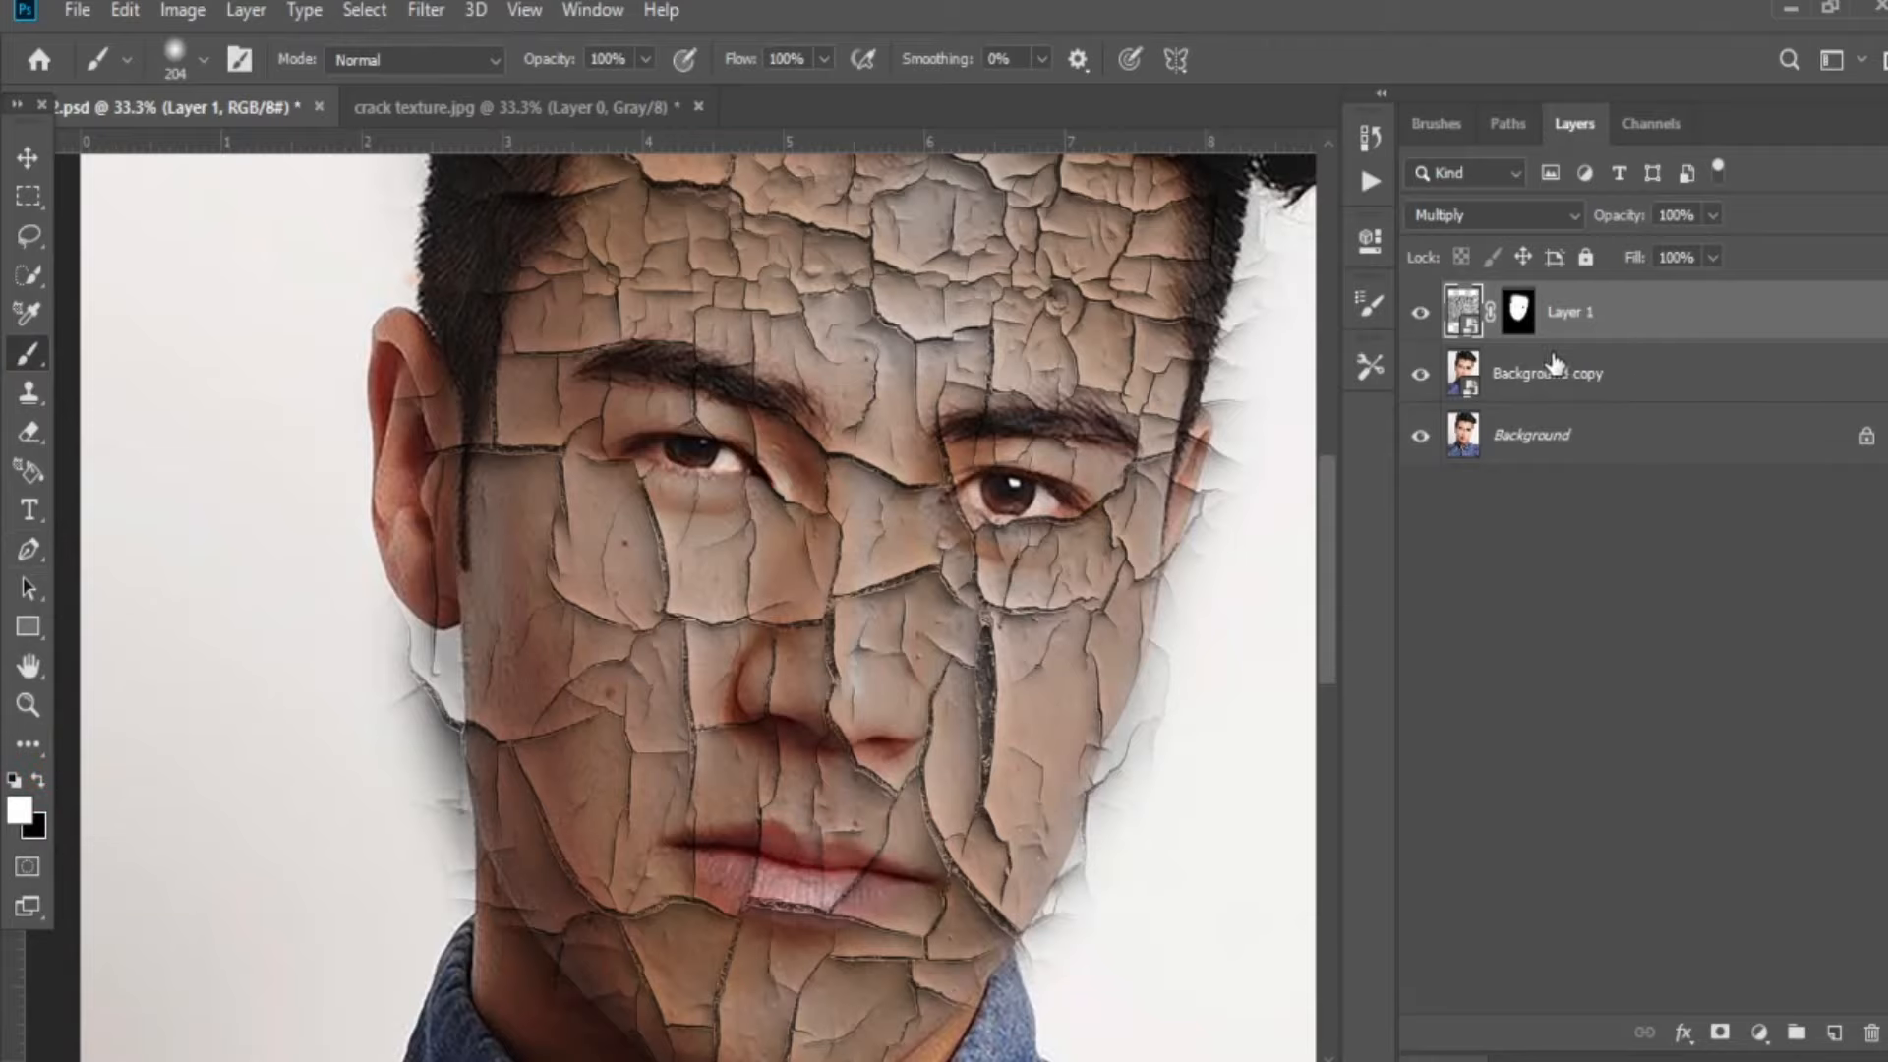
left_click(1520, 324)
key("x")
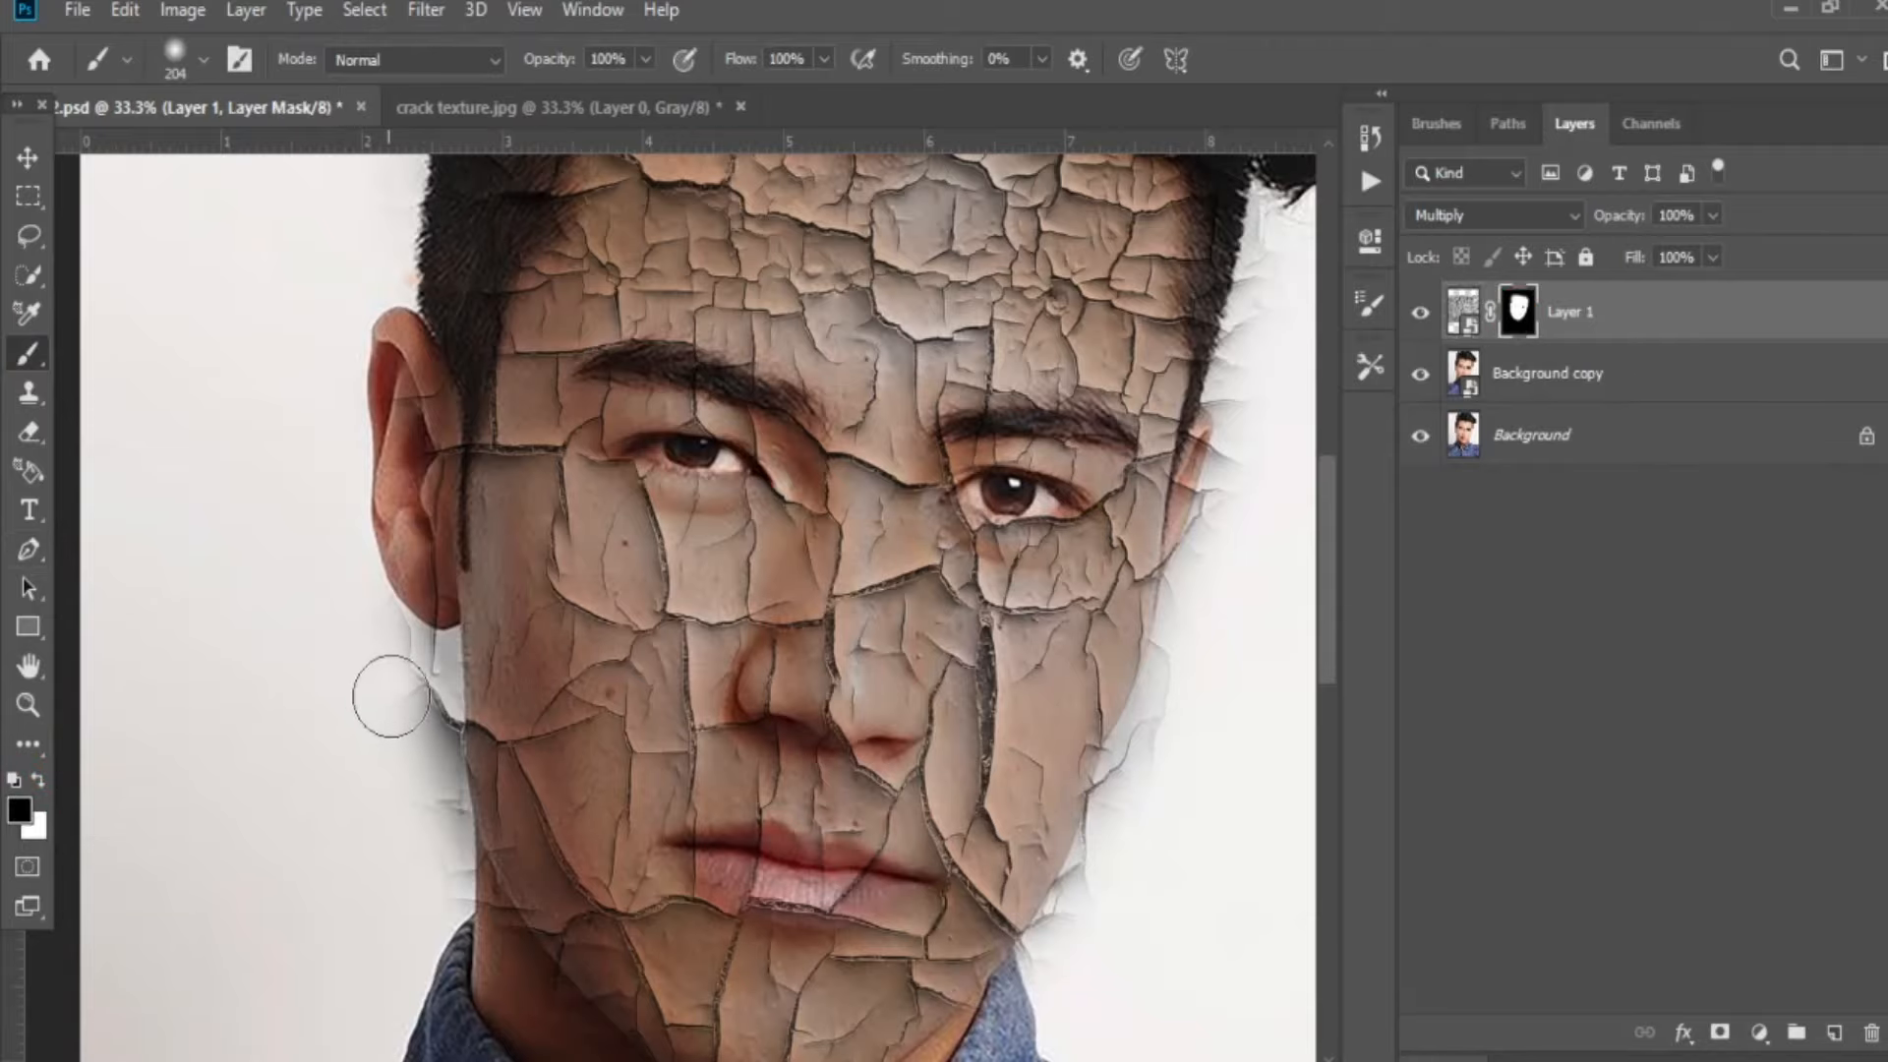
Hide the cracks spilling onto the background below the man's right ear by painting the mask with a 96 px black brush.
key("ctrl+plus")
mouse_move(391, 716)
left_mouse_down()
mouse_move(714, 488)
mouse_move(607, 522)
mouse_move(642, 451)
mouse_move(683, 754)
mouse_move(680, 738)
mouse_move(669, 834)
mouse_move(574, 410)
mouse_move(621, 428)
left_mouse_up()
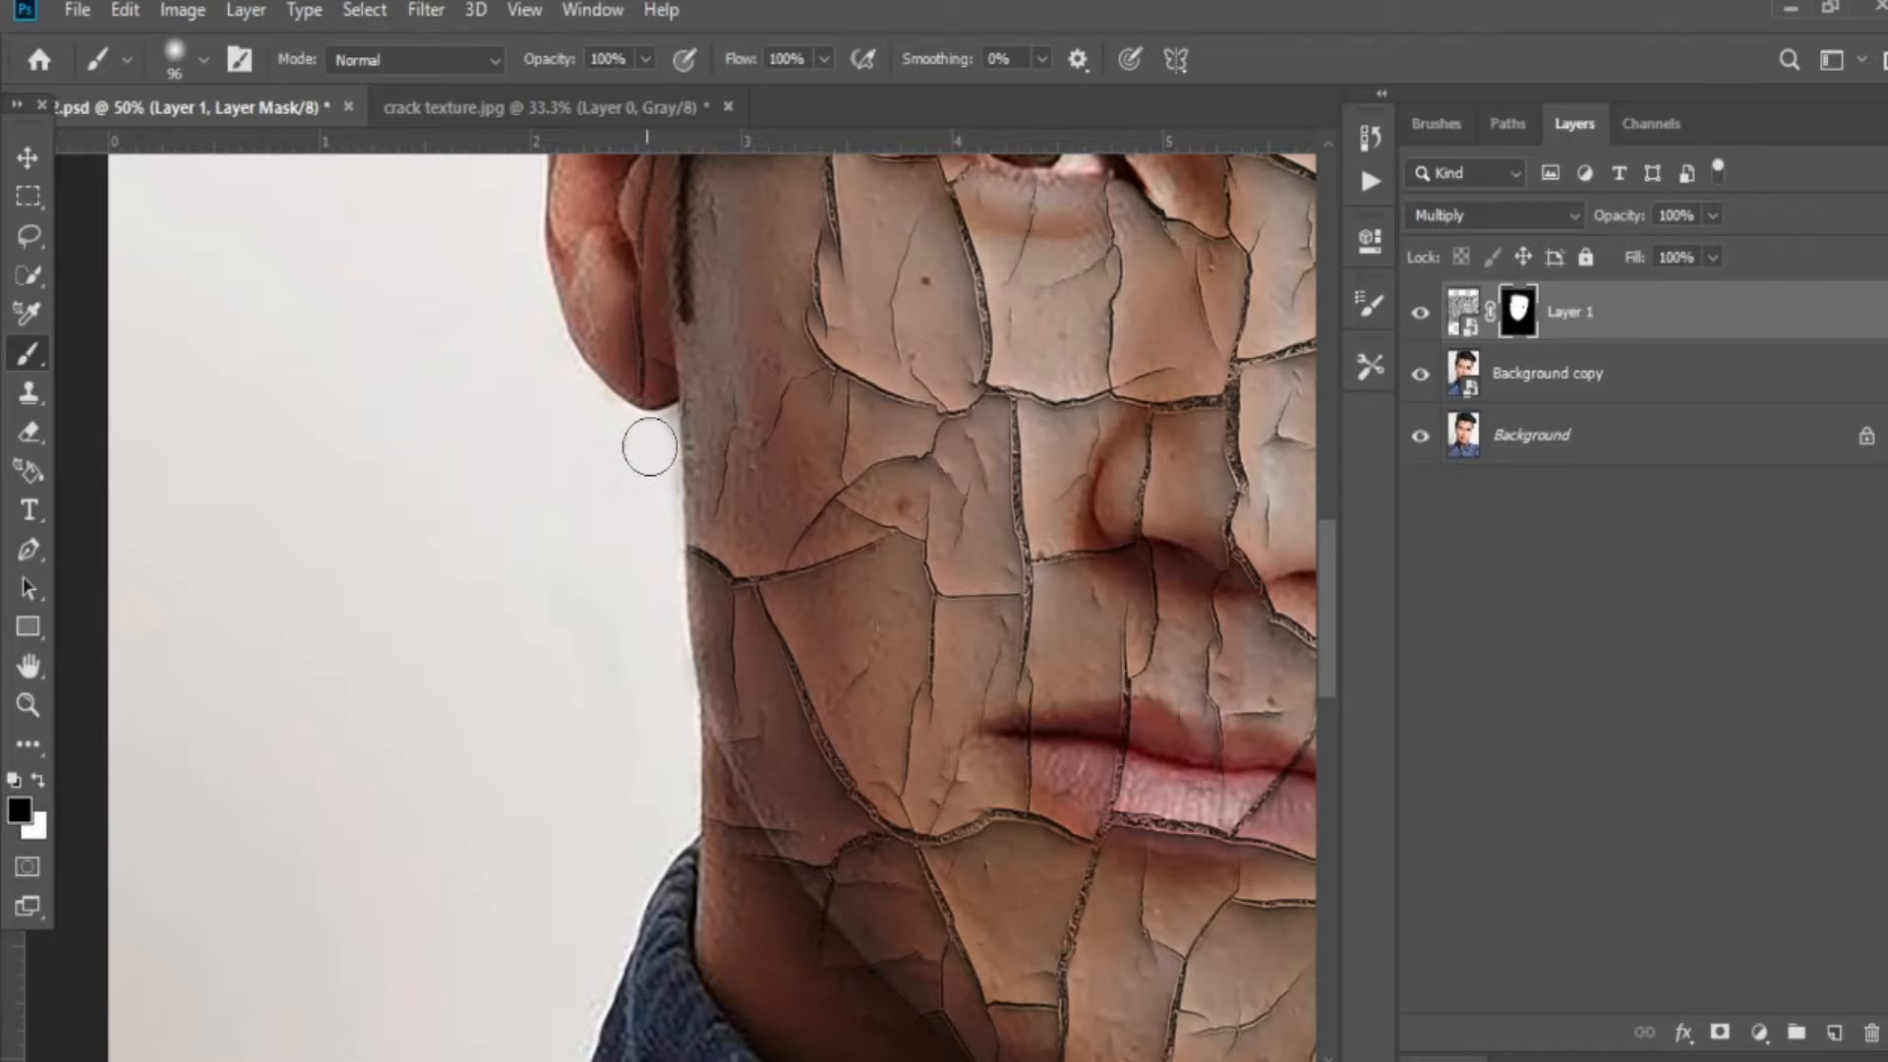
left_click(622, 726)
Hide the cracks outside the man's left ear, cheek and jaw, and below the chin, by painting the mask black at 96 px.
left_click_drag(671, 632, 186, 708)
left_click_drag(944, 607, 311, 600)
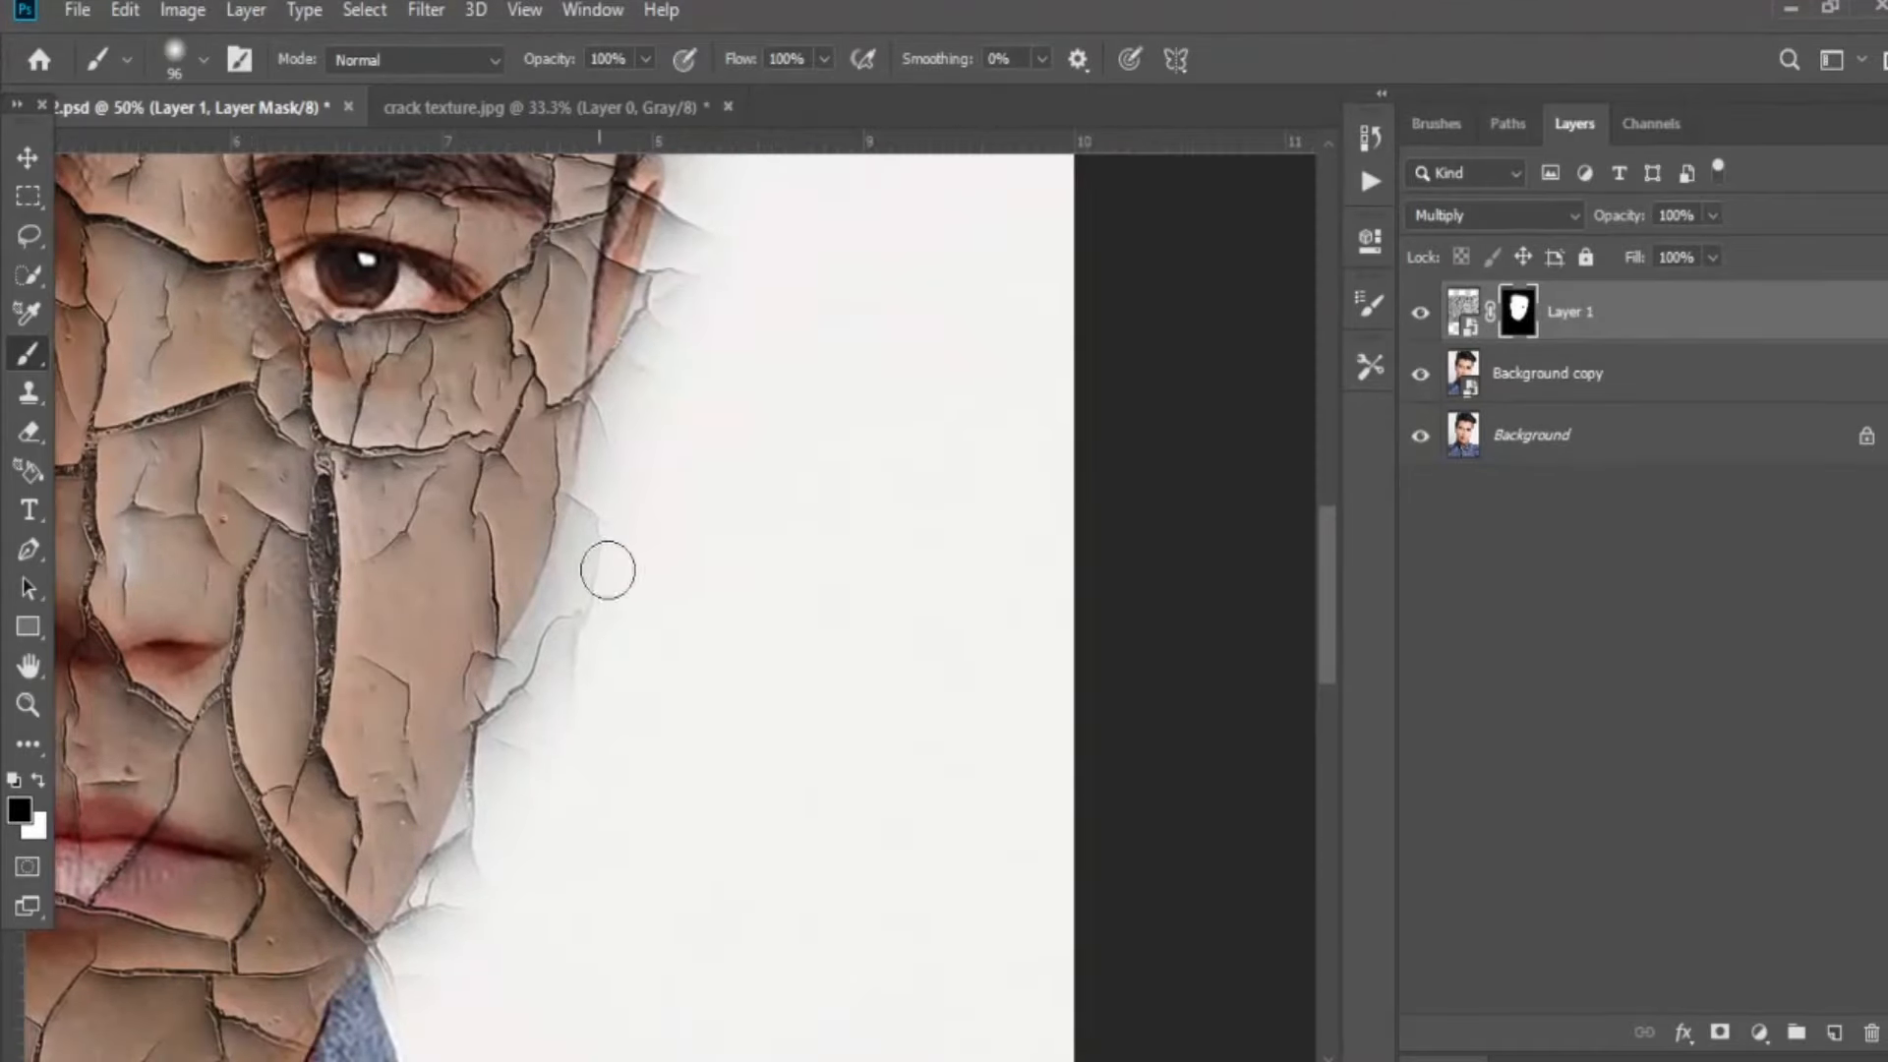
left_click_drag(616, 524, 609, 551)
left_click_drag(617, 426, 671, 276)
left_click_drag(670, 339, 615, 550)
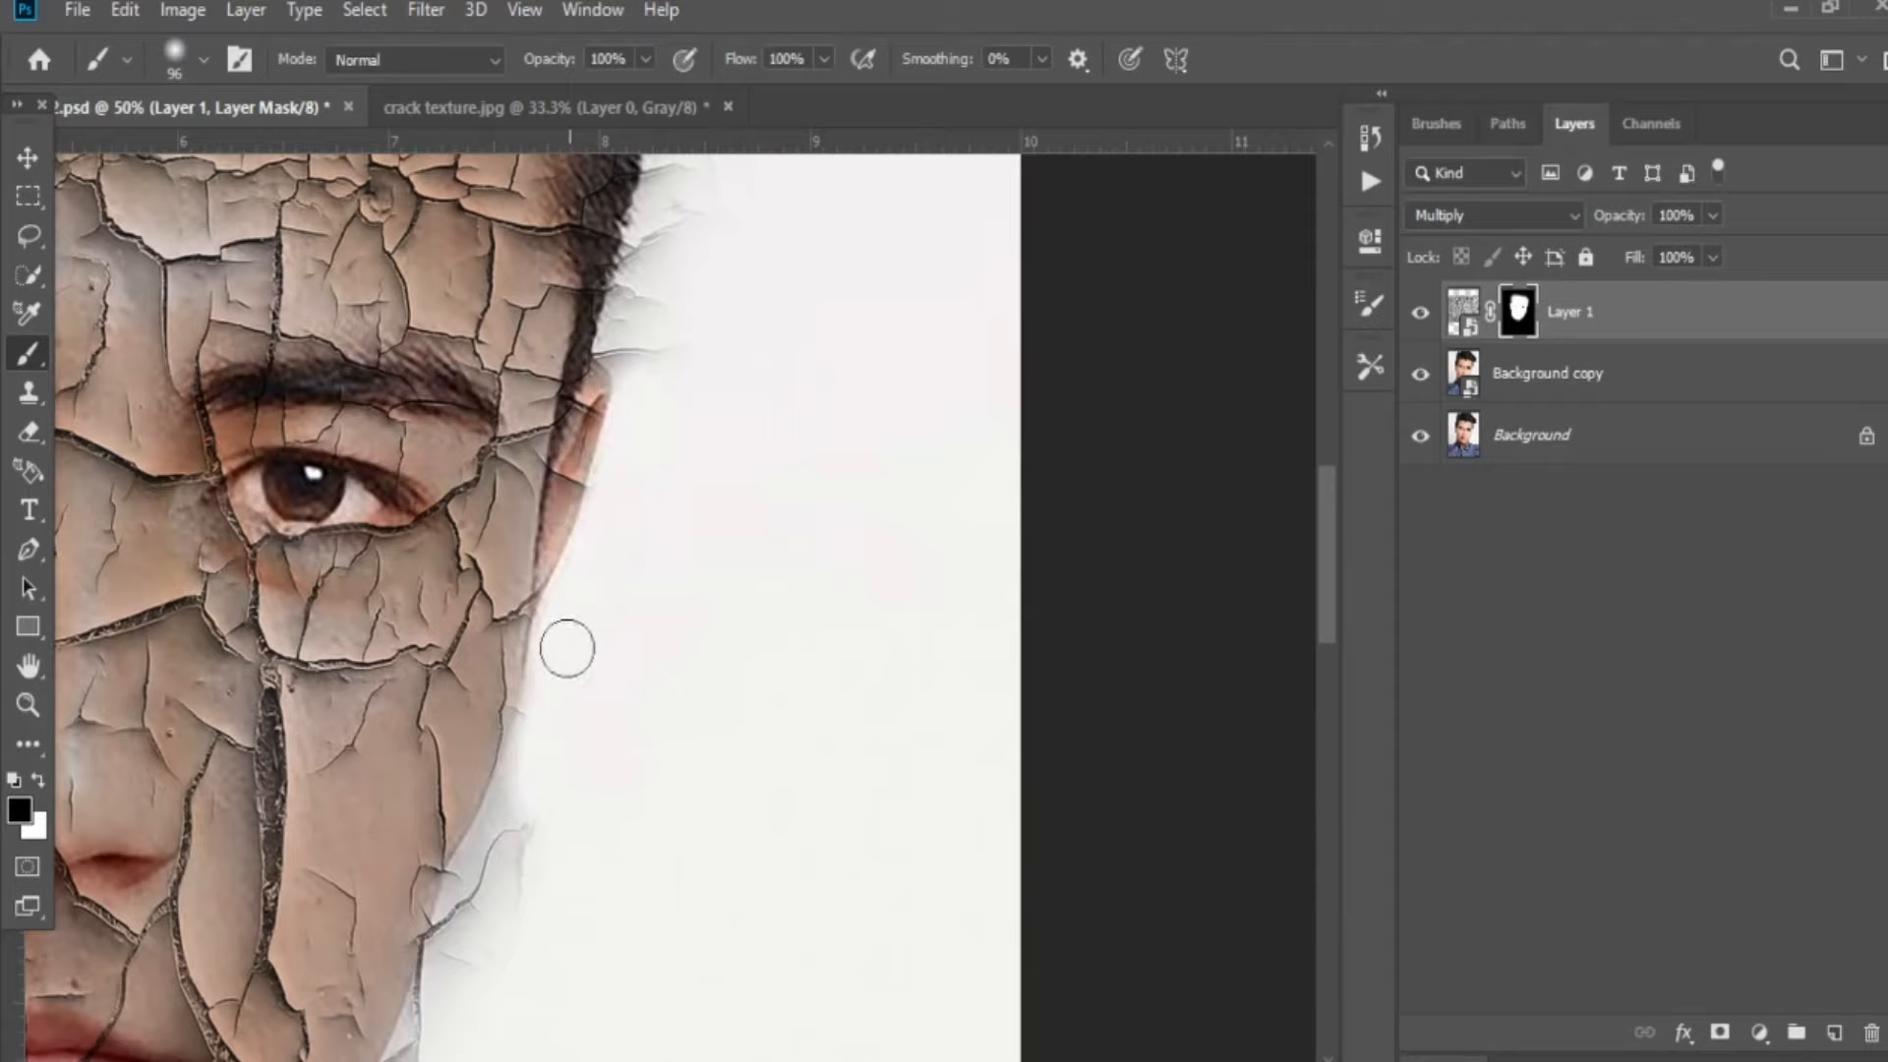
mouse_move(567, 649)
left_mouse_down()
mouse_move(594, 434)
mouse_move(564, 582)
mouse_move(463, 733)
mouse_move(694, 294)
left_mouse_up()
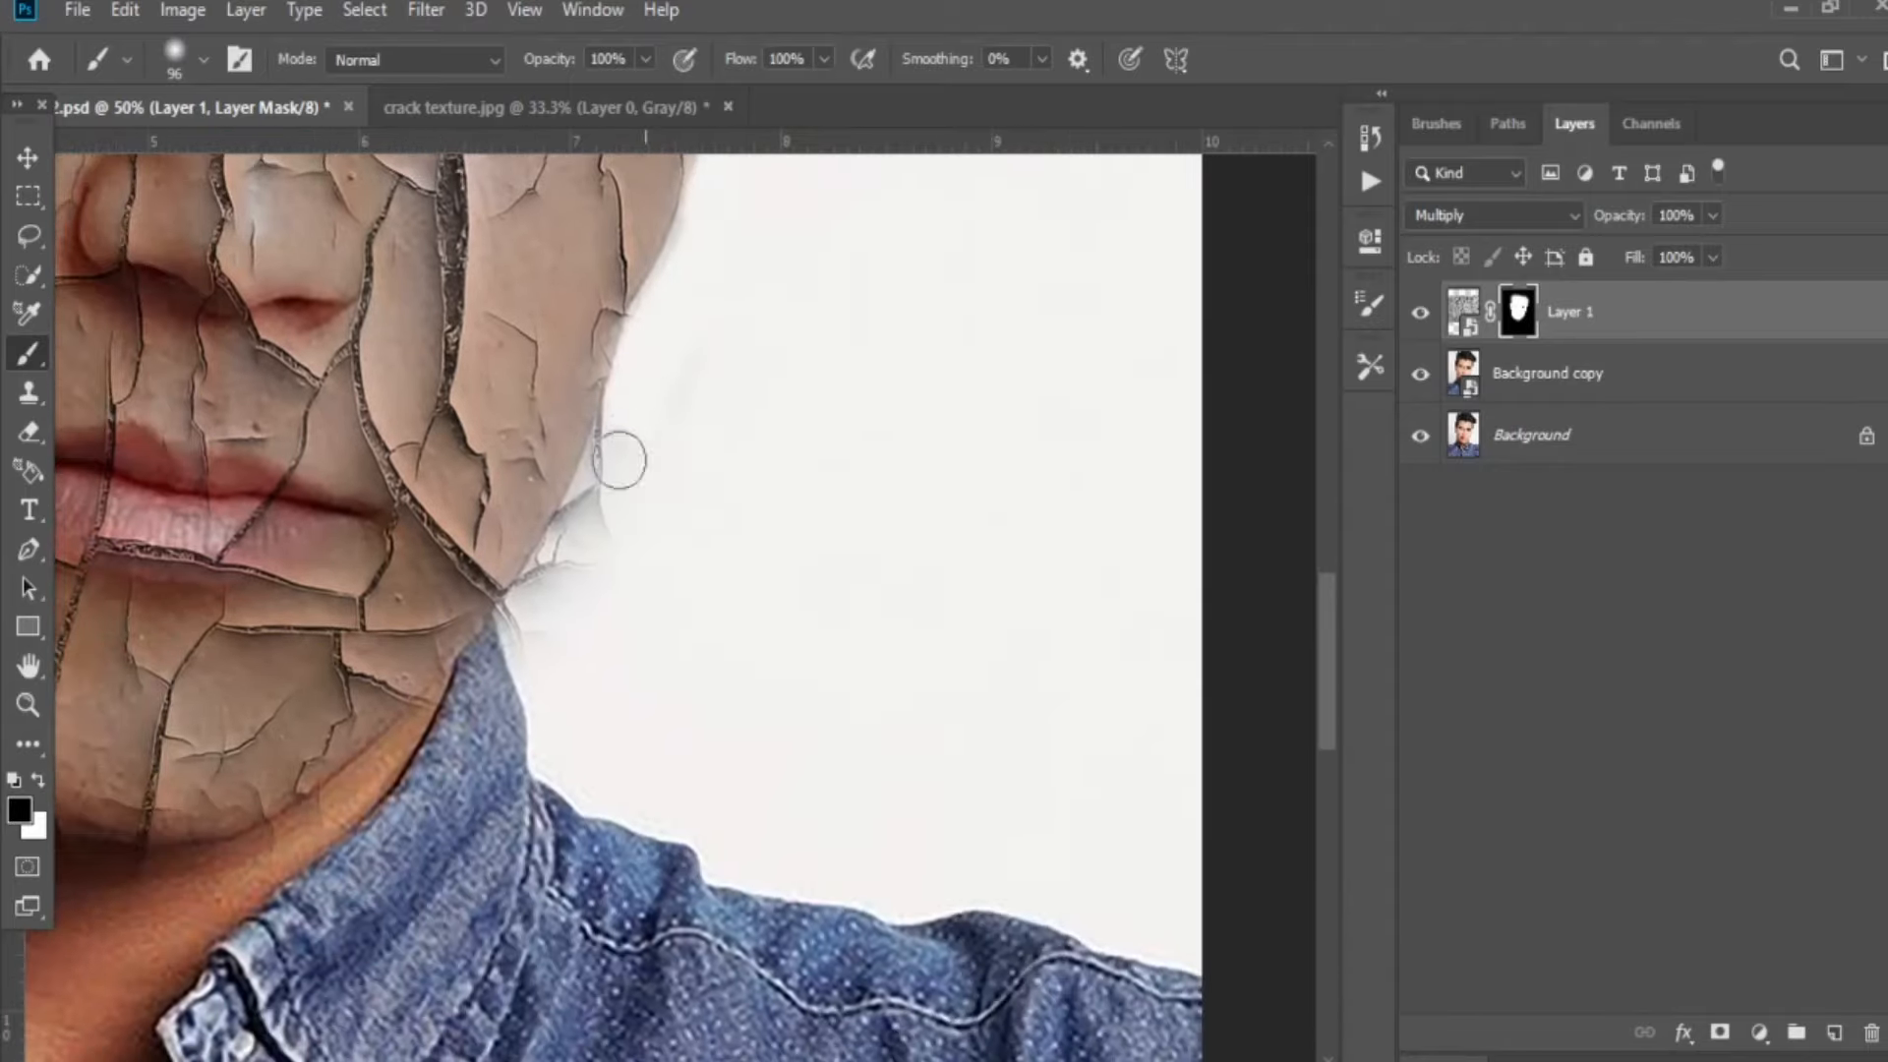
left_click_drag(620, 460, 625, 435)
mouse_move(621, 499)
left_mouse_down()
mouse_move(601, 535)
mouse_move(624, 479)
mouse_move(518, 636)
left_mouse_up()
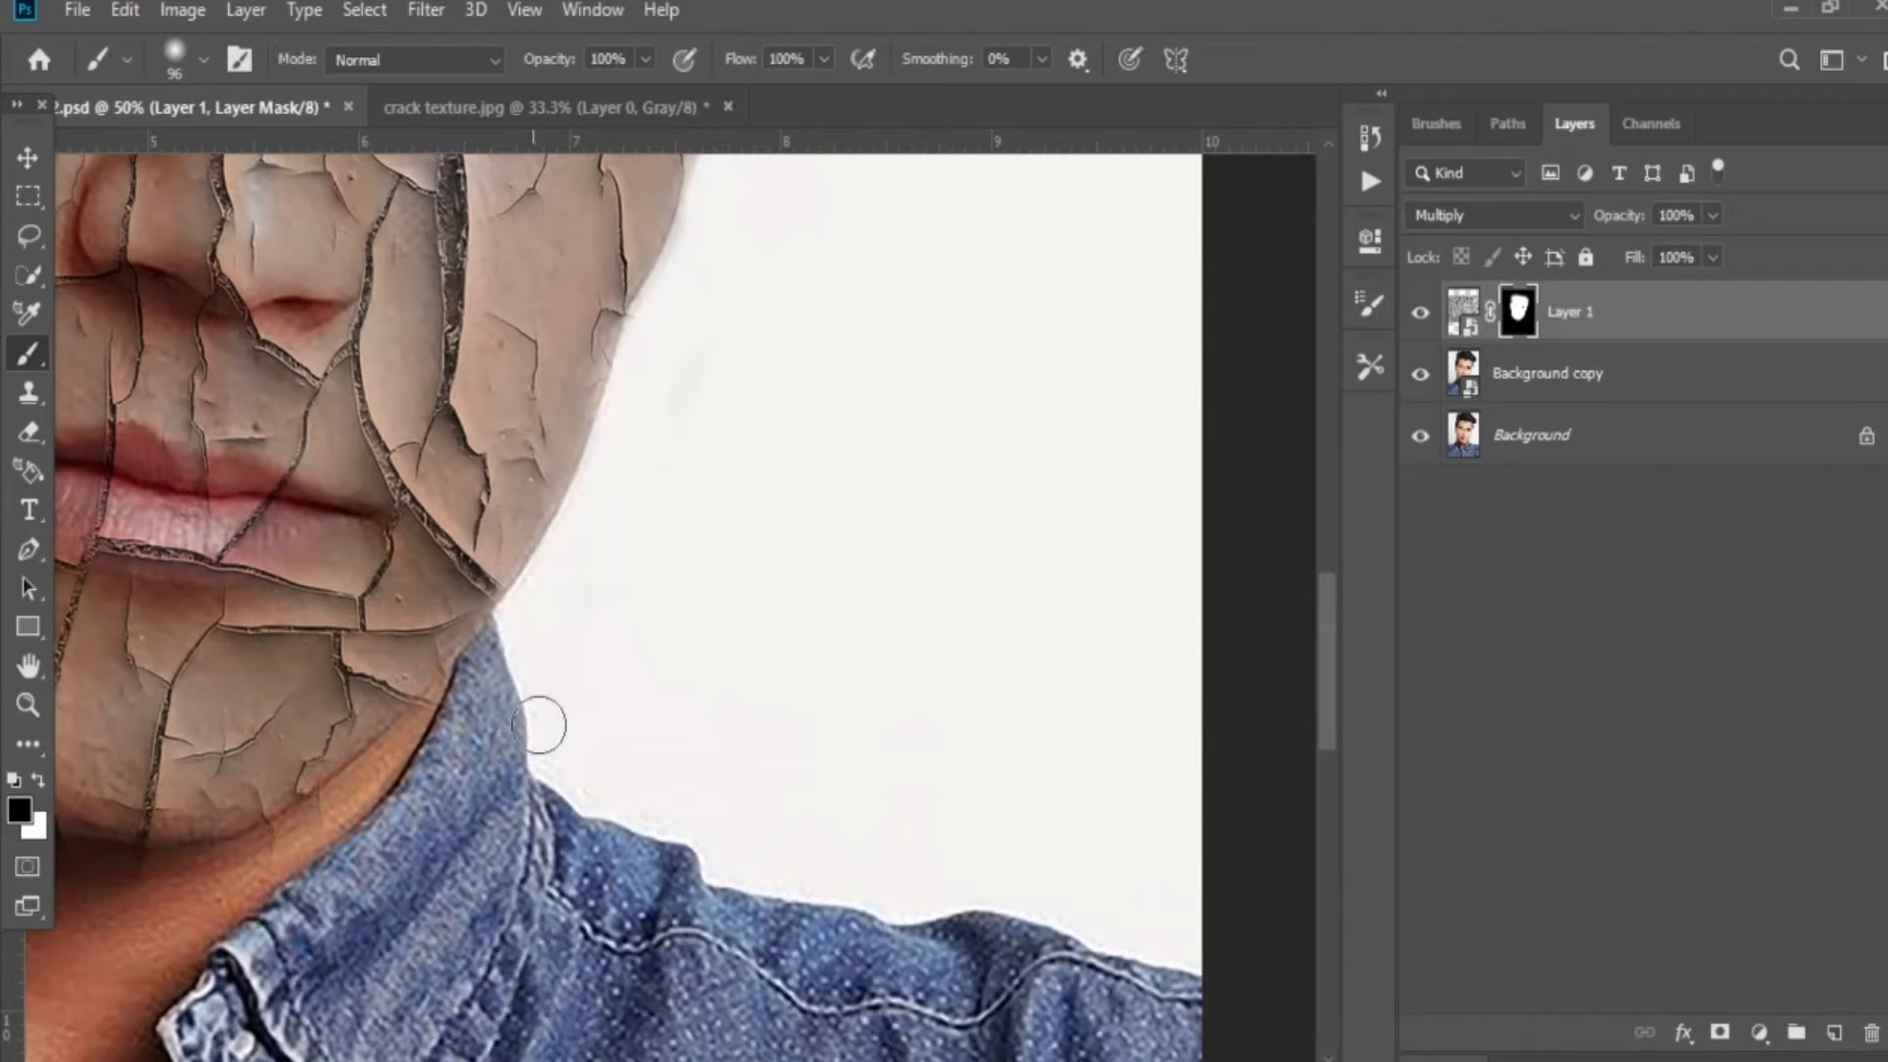
left_click_drag(437, 759, 646, 609)
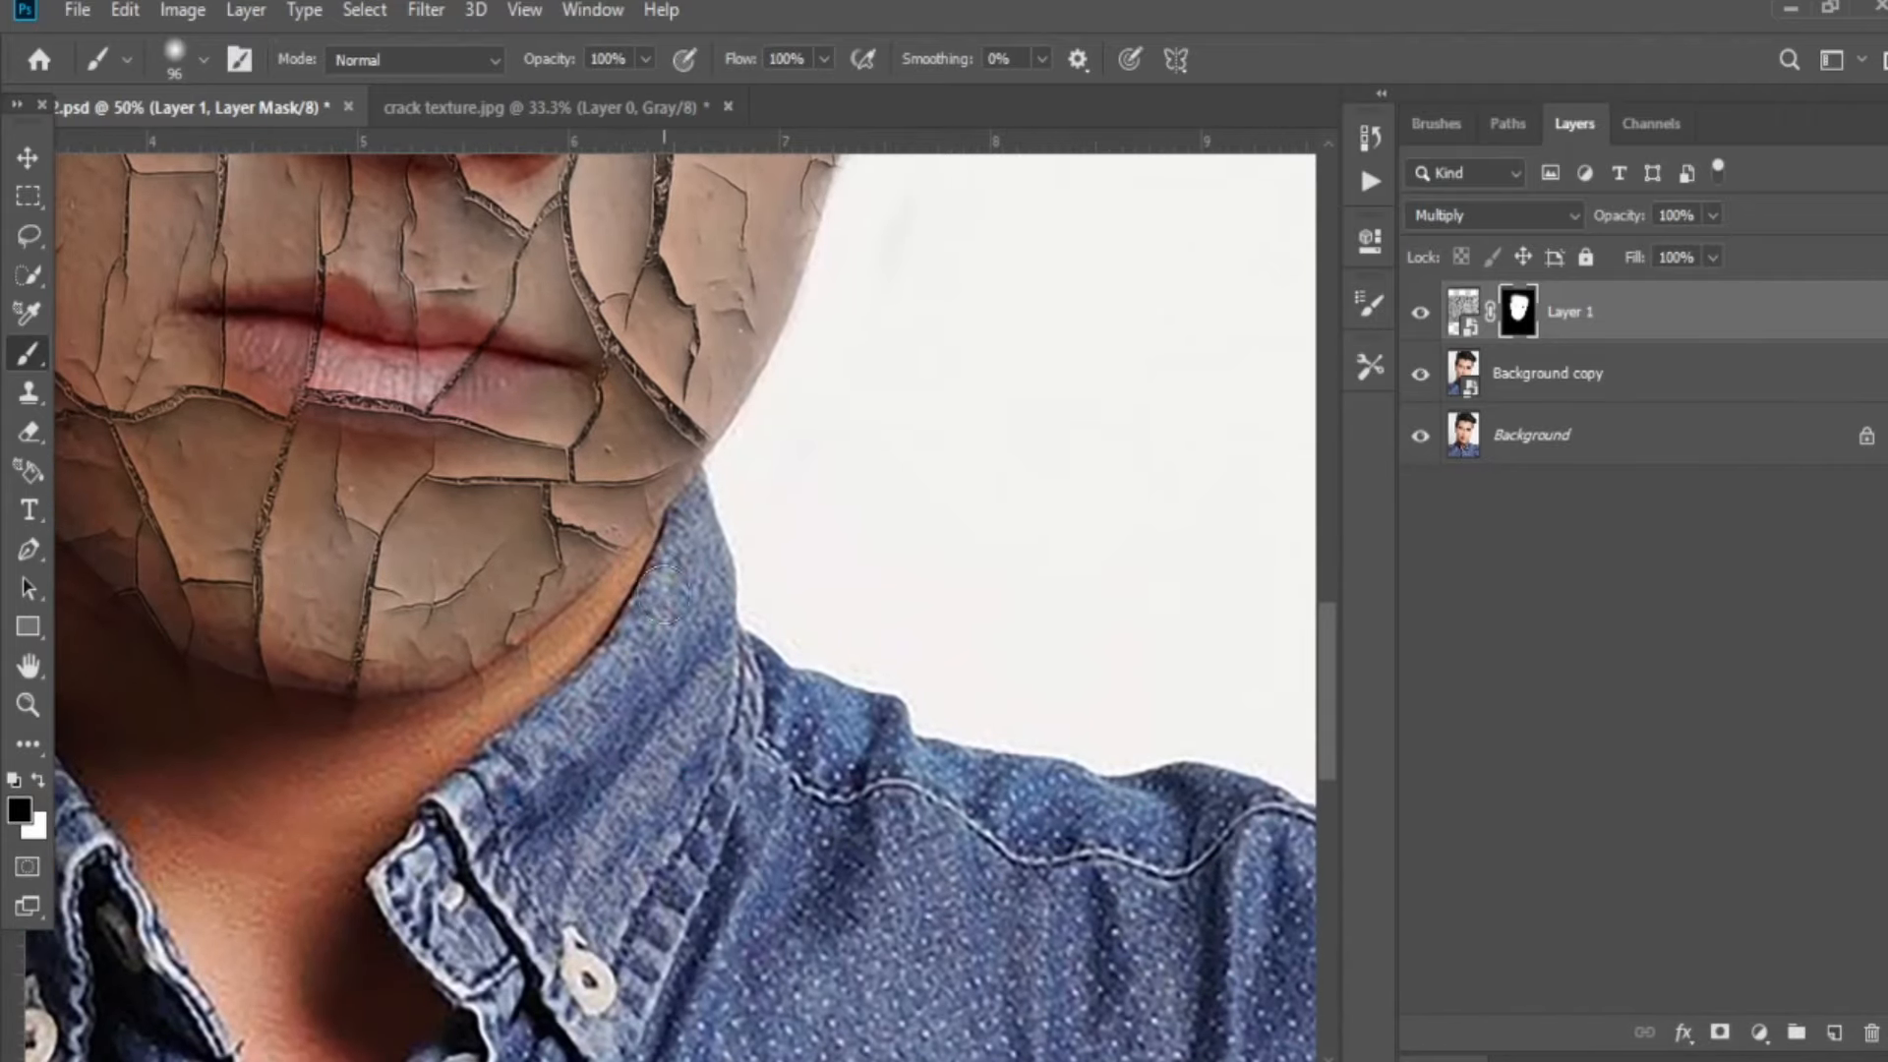
left_click_drag(537, 732, 1041, 630)
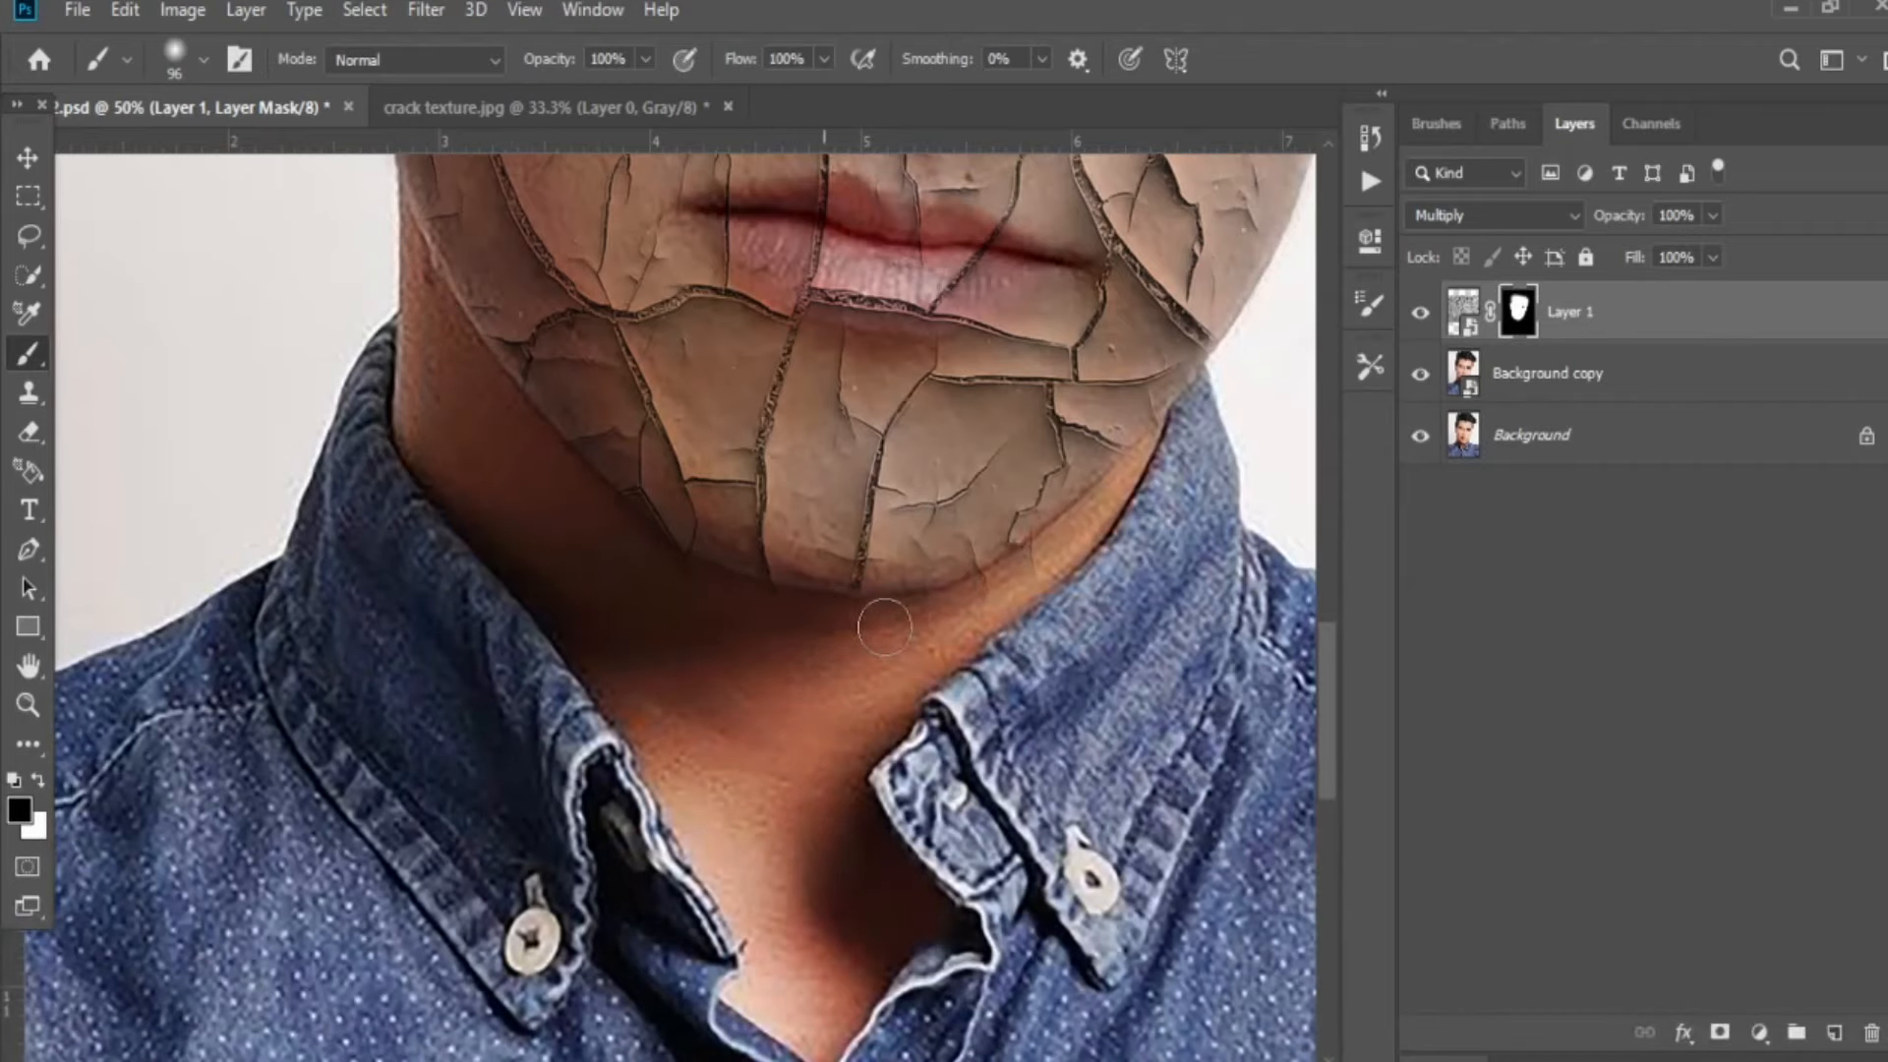
Hide the cracks over the hair, sideburns and background beside the temple by painting the mask black with the 96 px brush.
key("ctrl+minus")
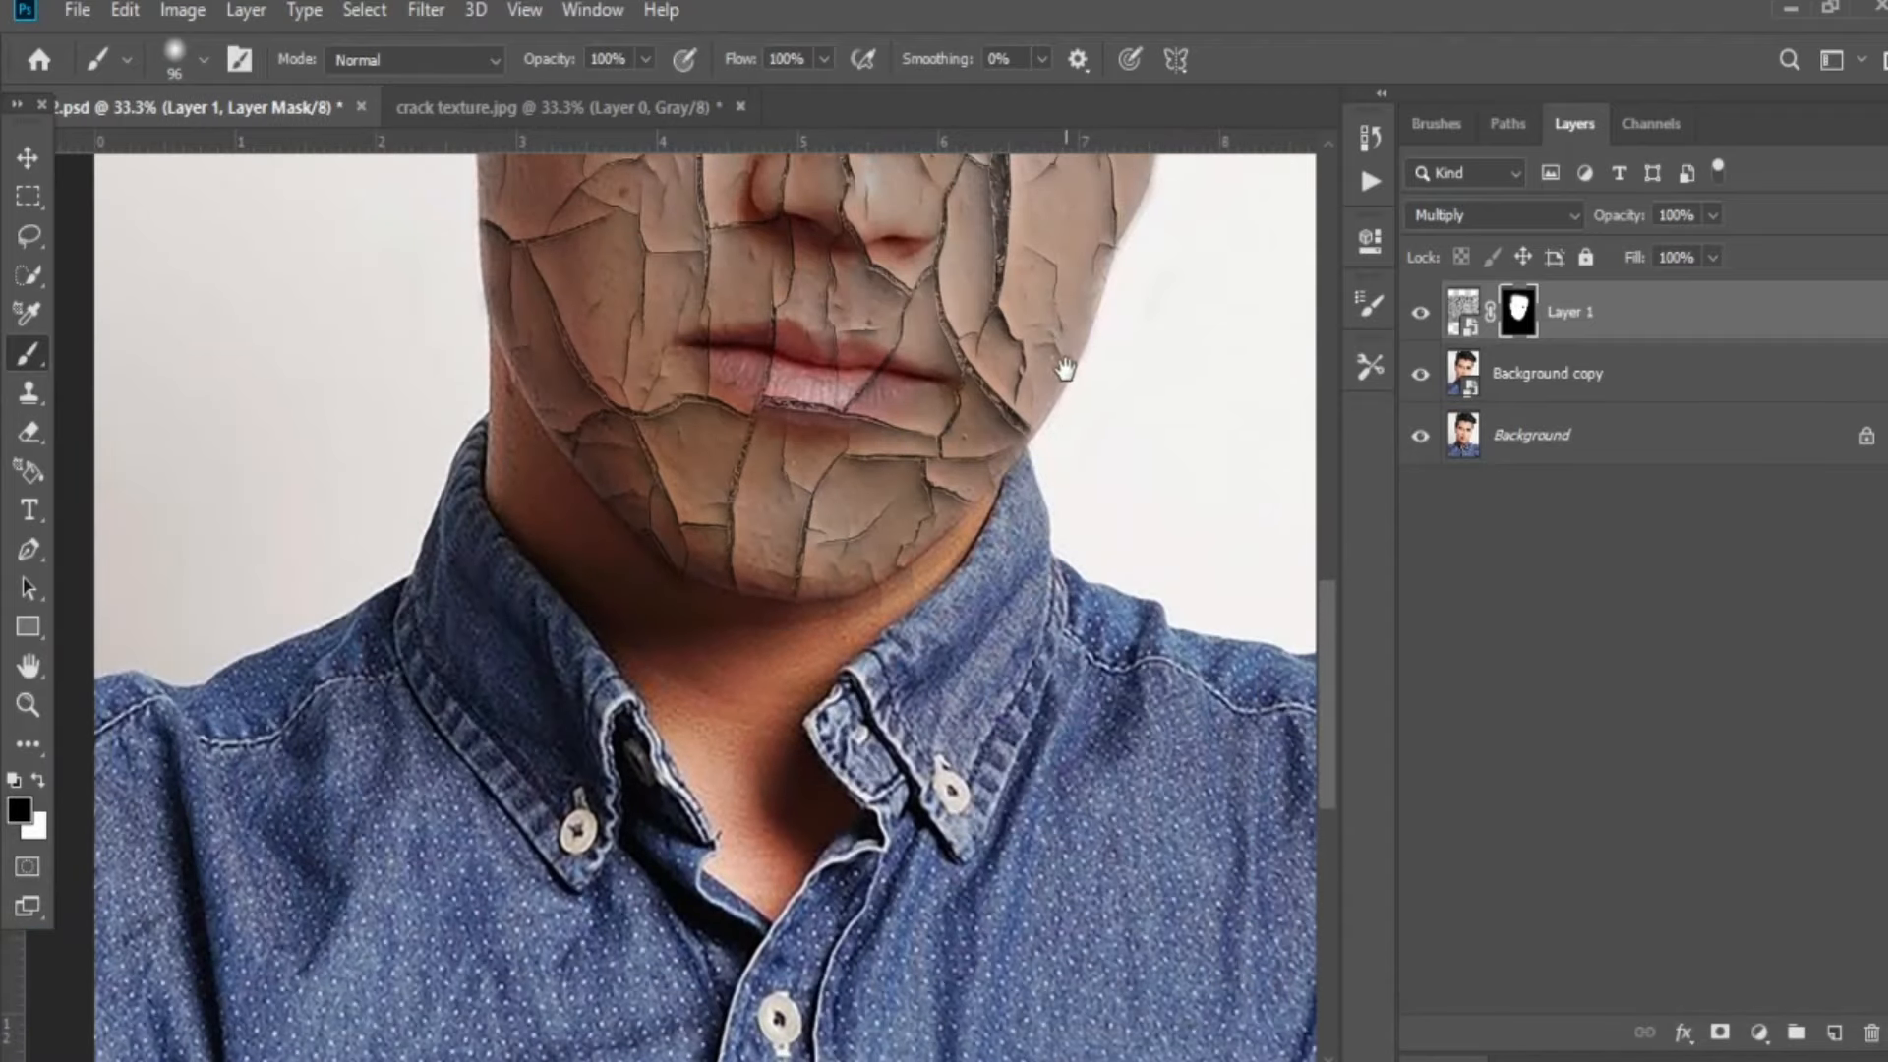
left_click_drag(1065, 370, 877, 843)
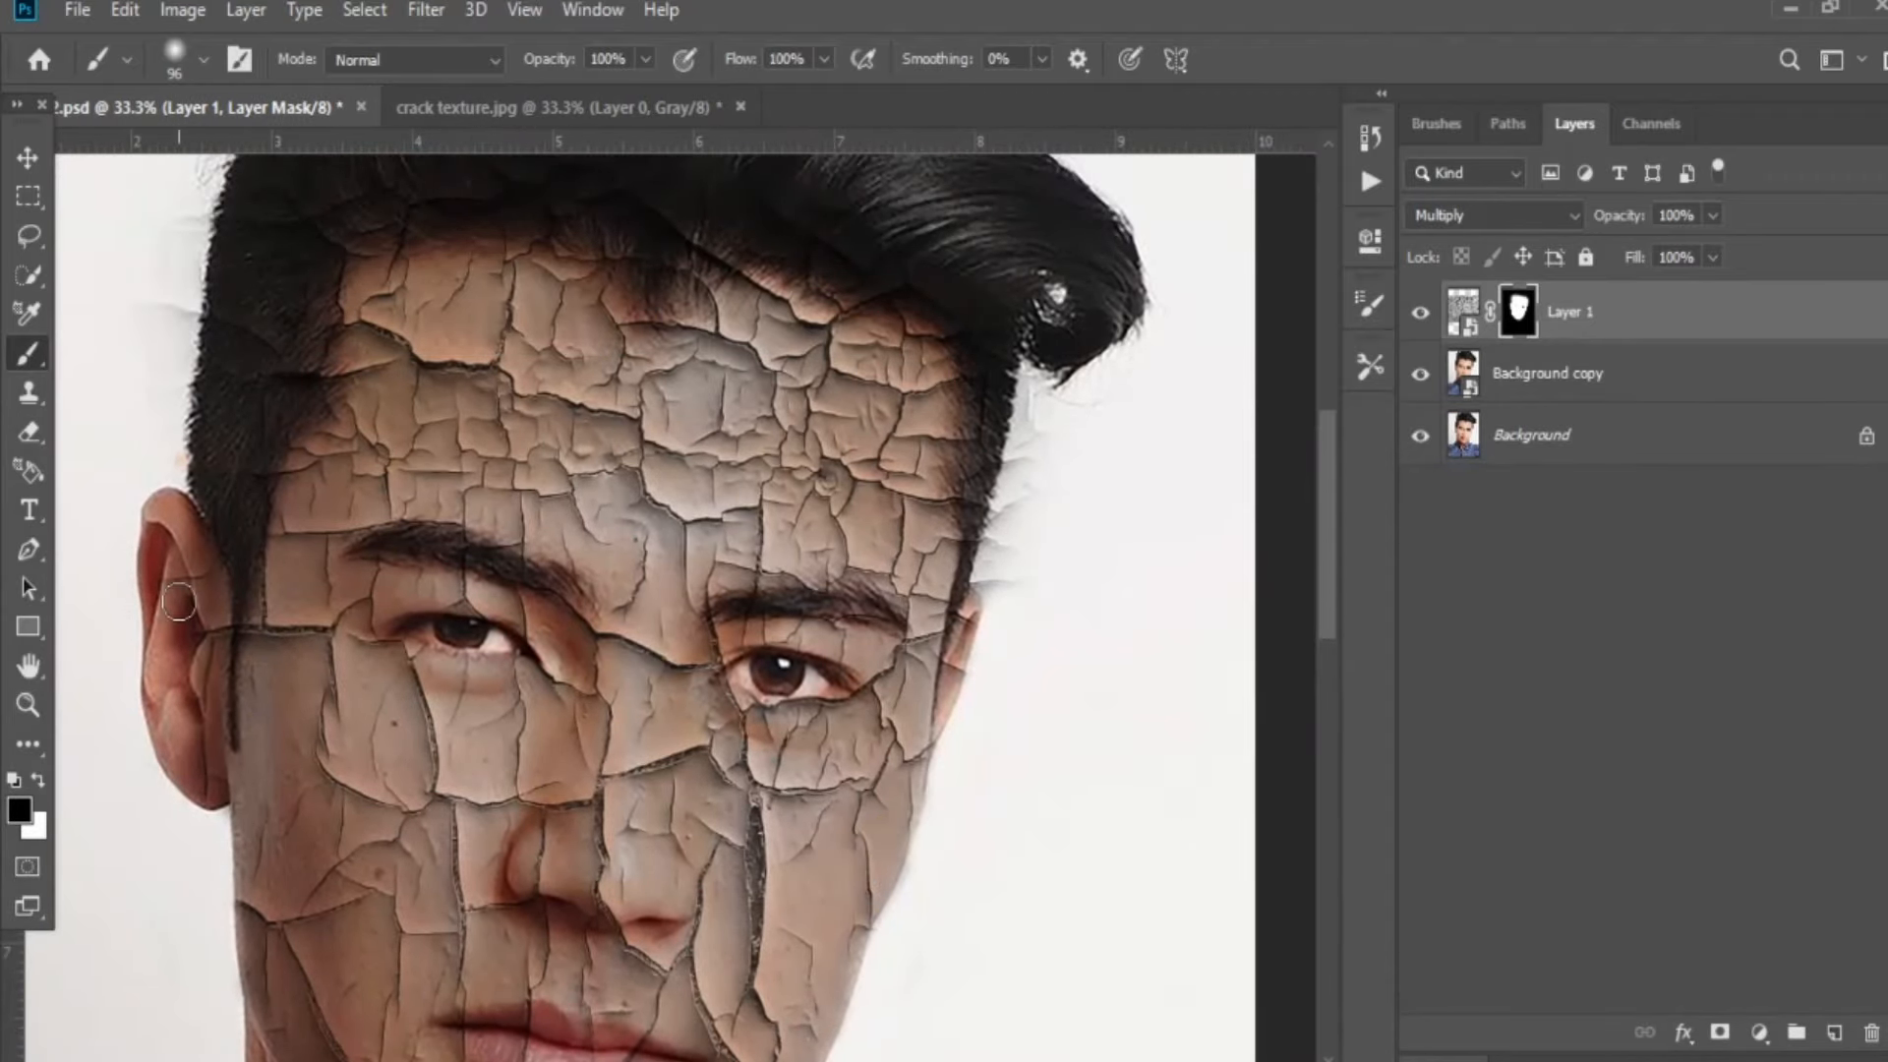
left_click_drag(758, 423, 744, 553)
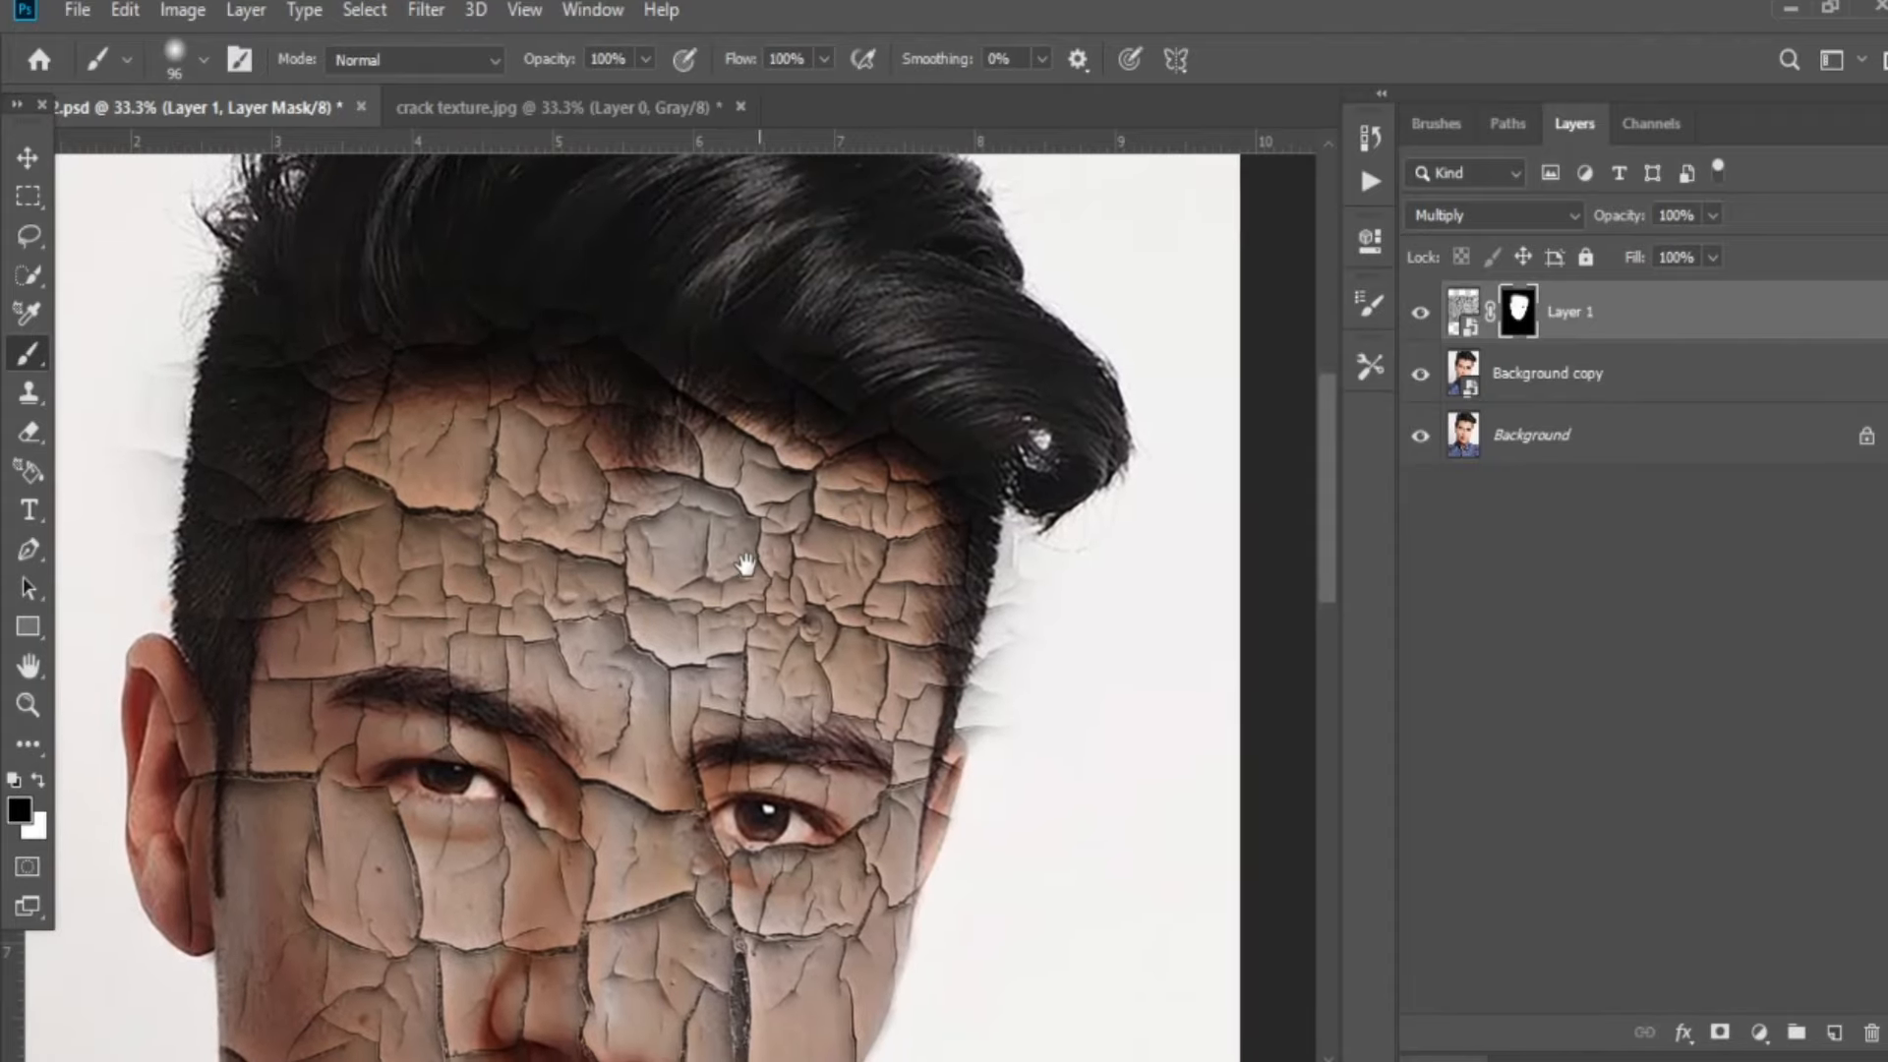
mouse_move(1011, 662)
left_mouse_down()
mouse_move(1028, 524)
mouse_move(980, 701)
left_mouse_up()
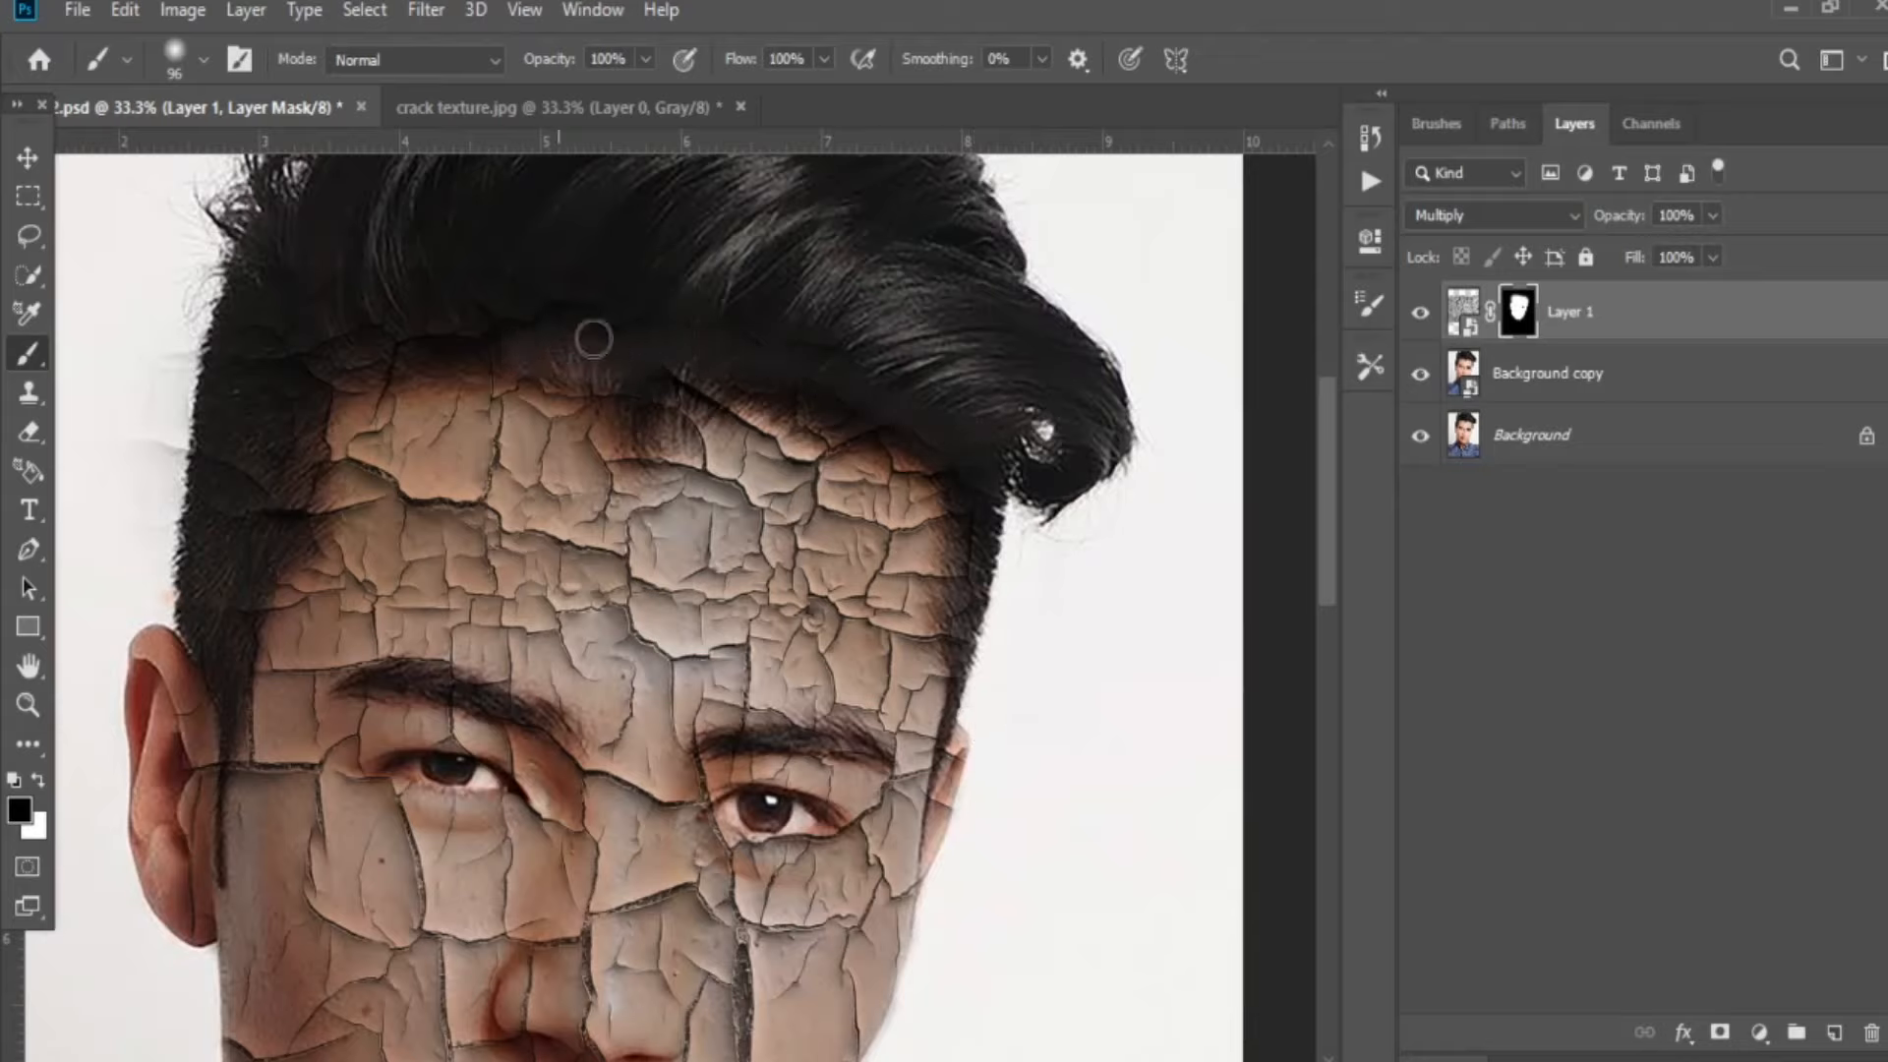
mouse_move(511, 314)
left_mouse_down()
mouse_move(368, 357)
mouse_move(308, 406)
mouse_move(288, 362)
mouse_move(258, 385)
mouse_move(274, 410)
mouse_move(256, 544)
left_mouse_up()
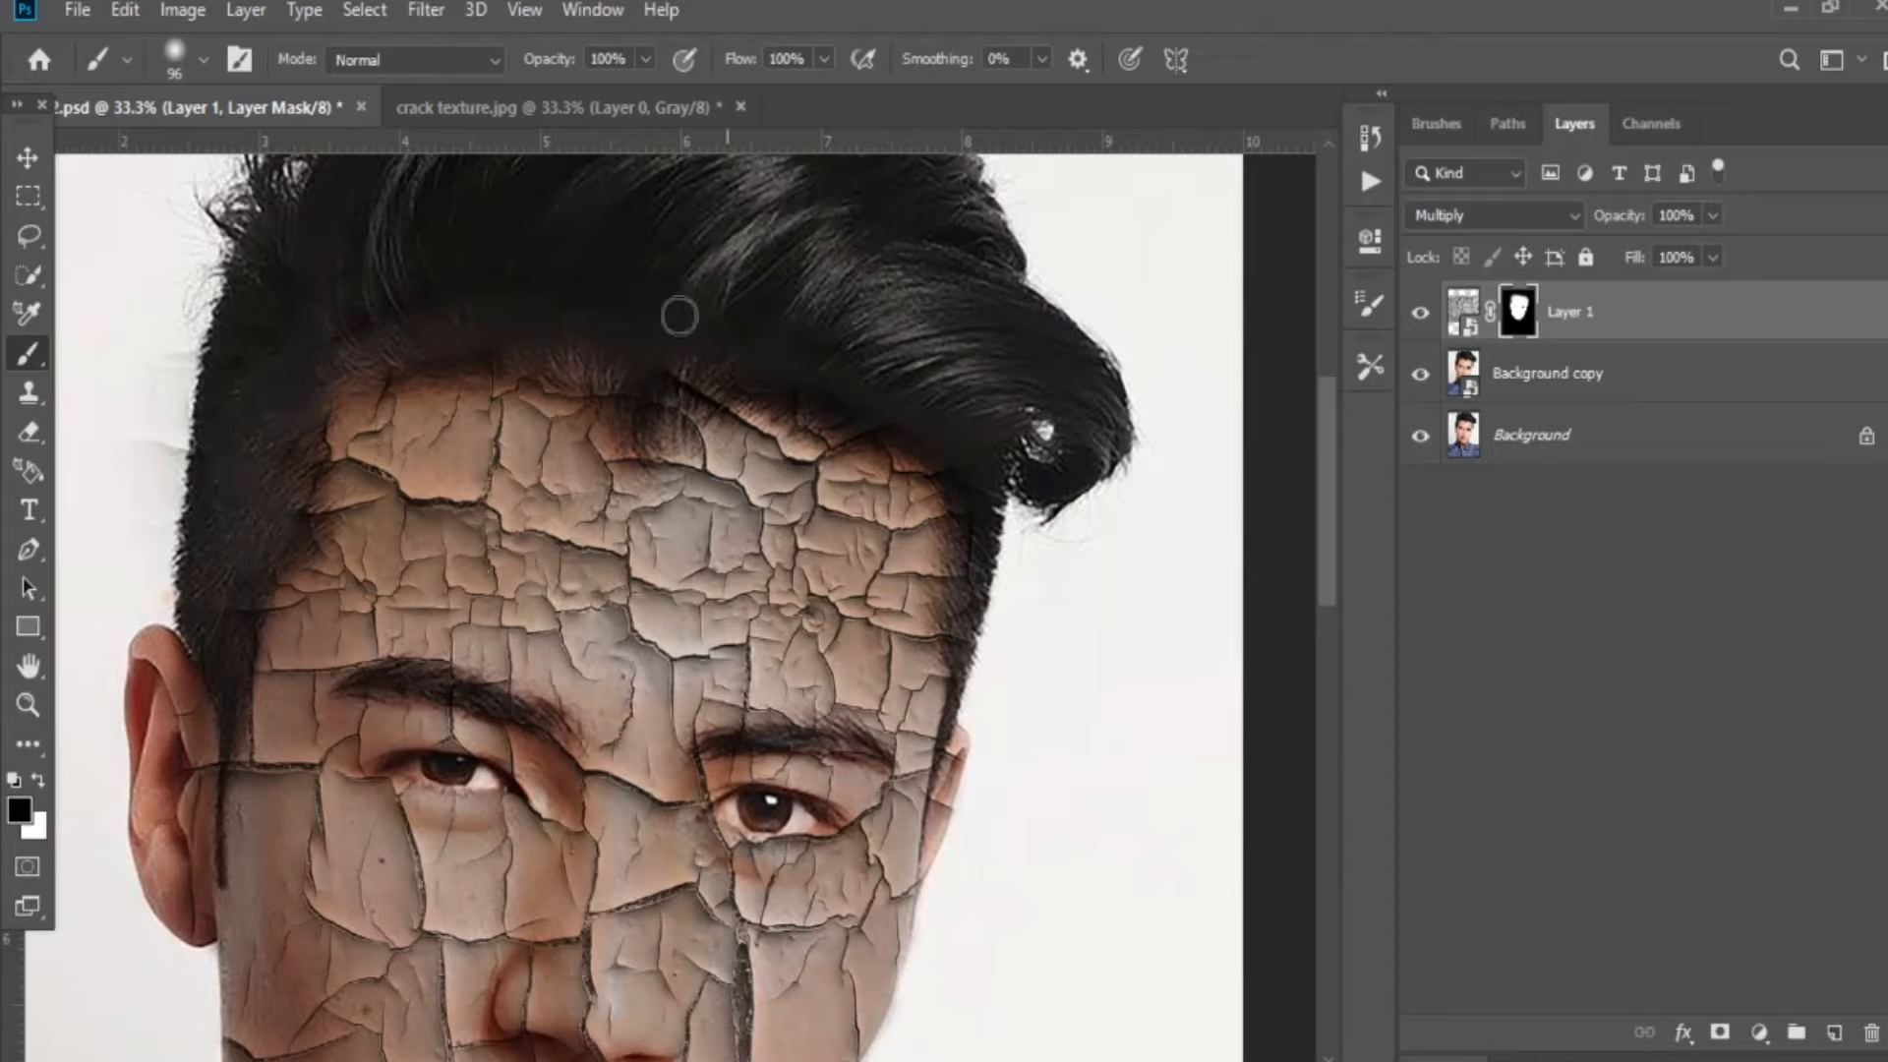
left_click_drag(910, 403, 857, 215)
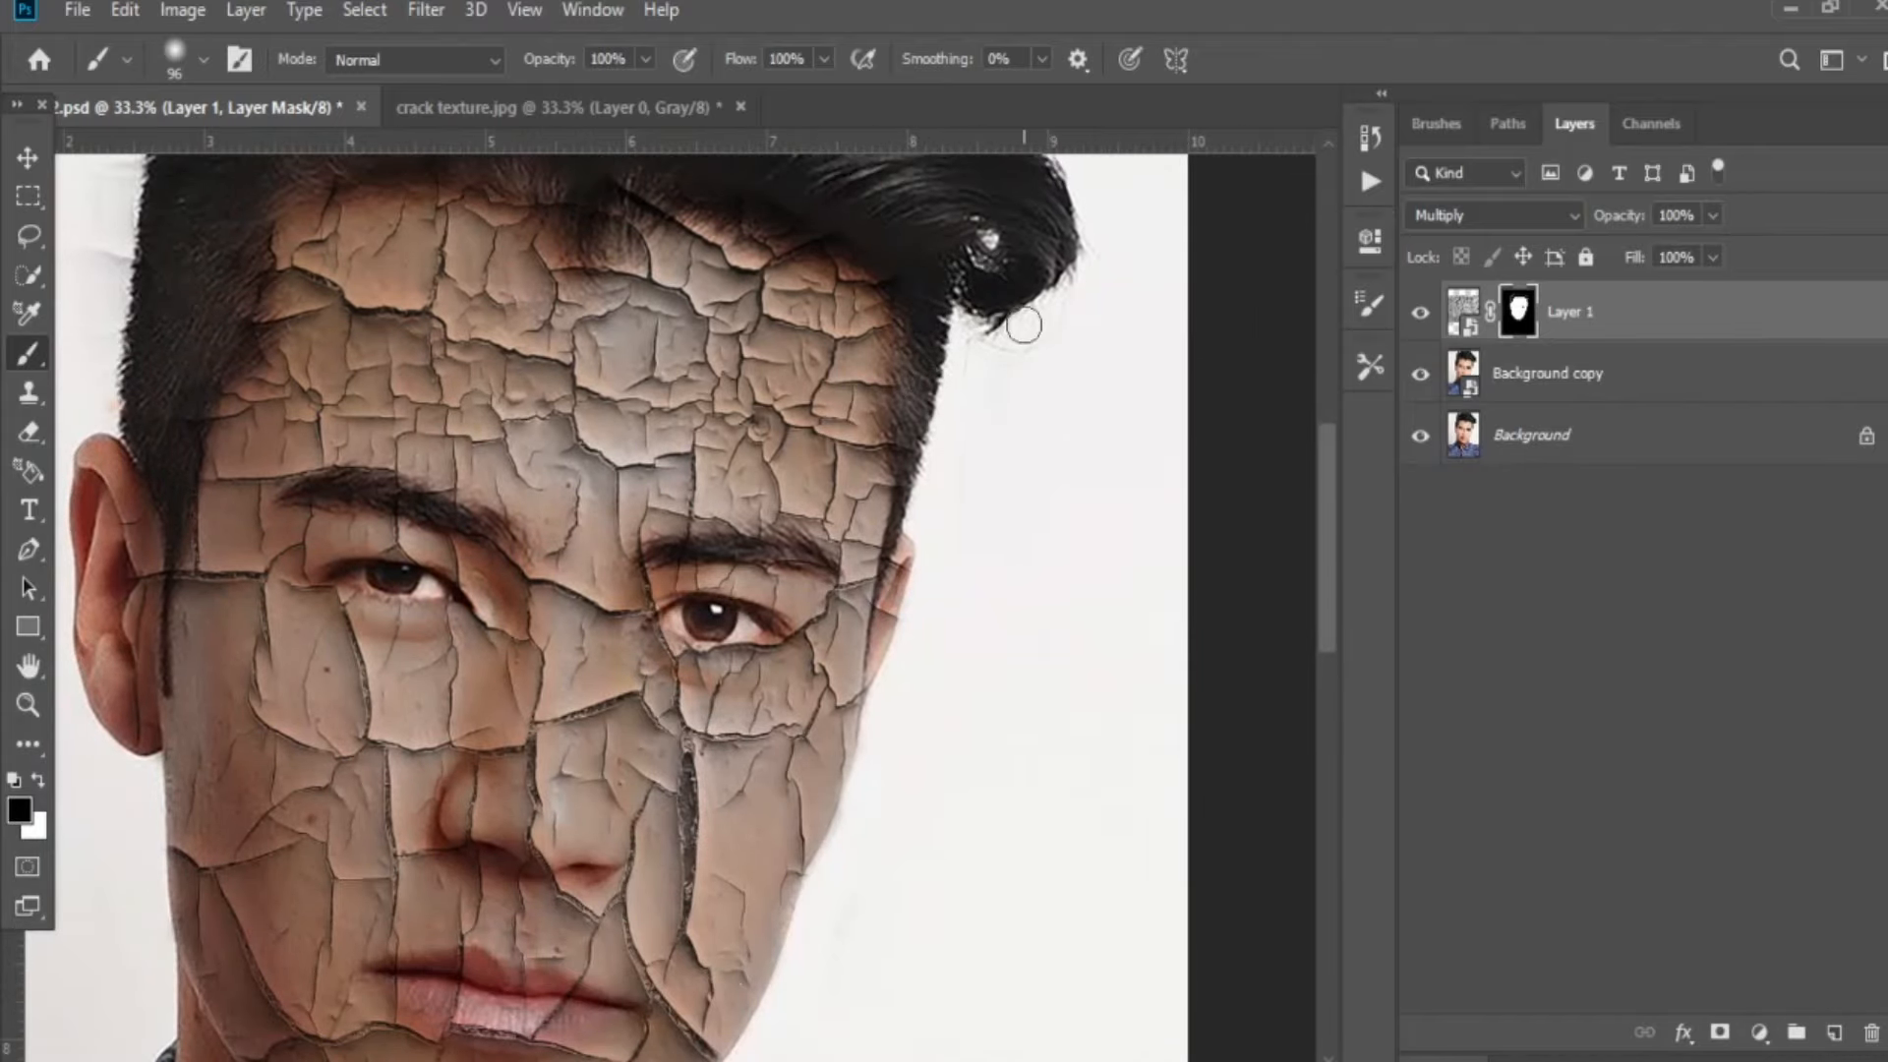
key("ctrl+minus")
key("ctrl+minus")
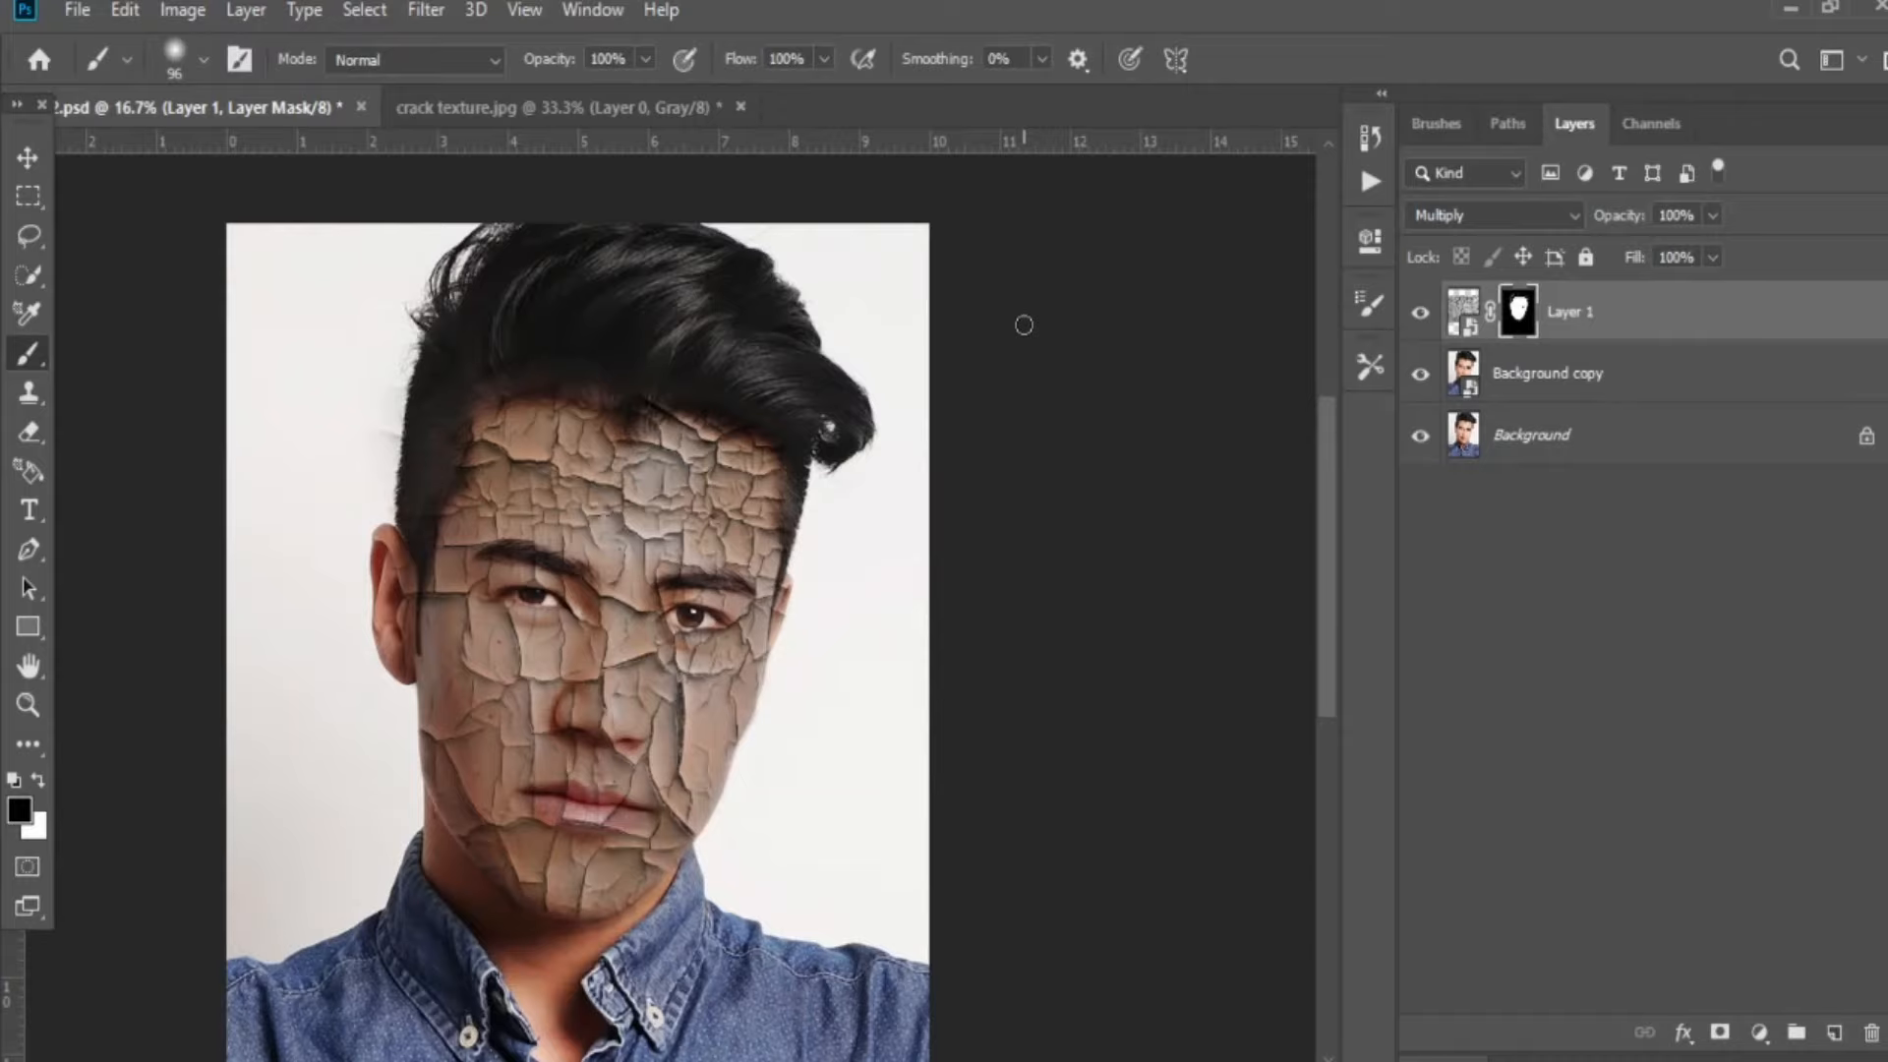
Select the crack texture layer's image instead of its mask and open it in the Liquify filter.
key("v")
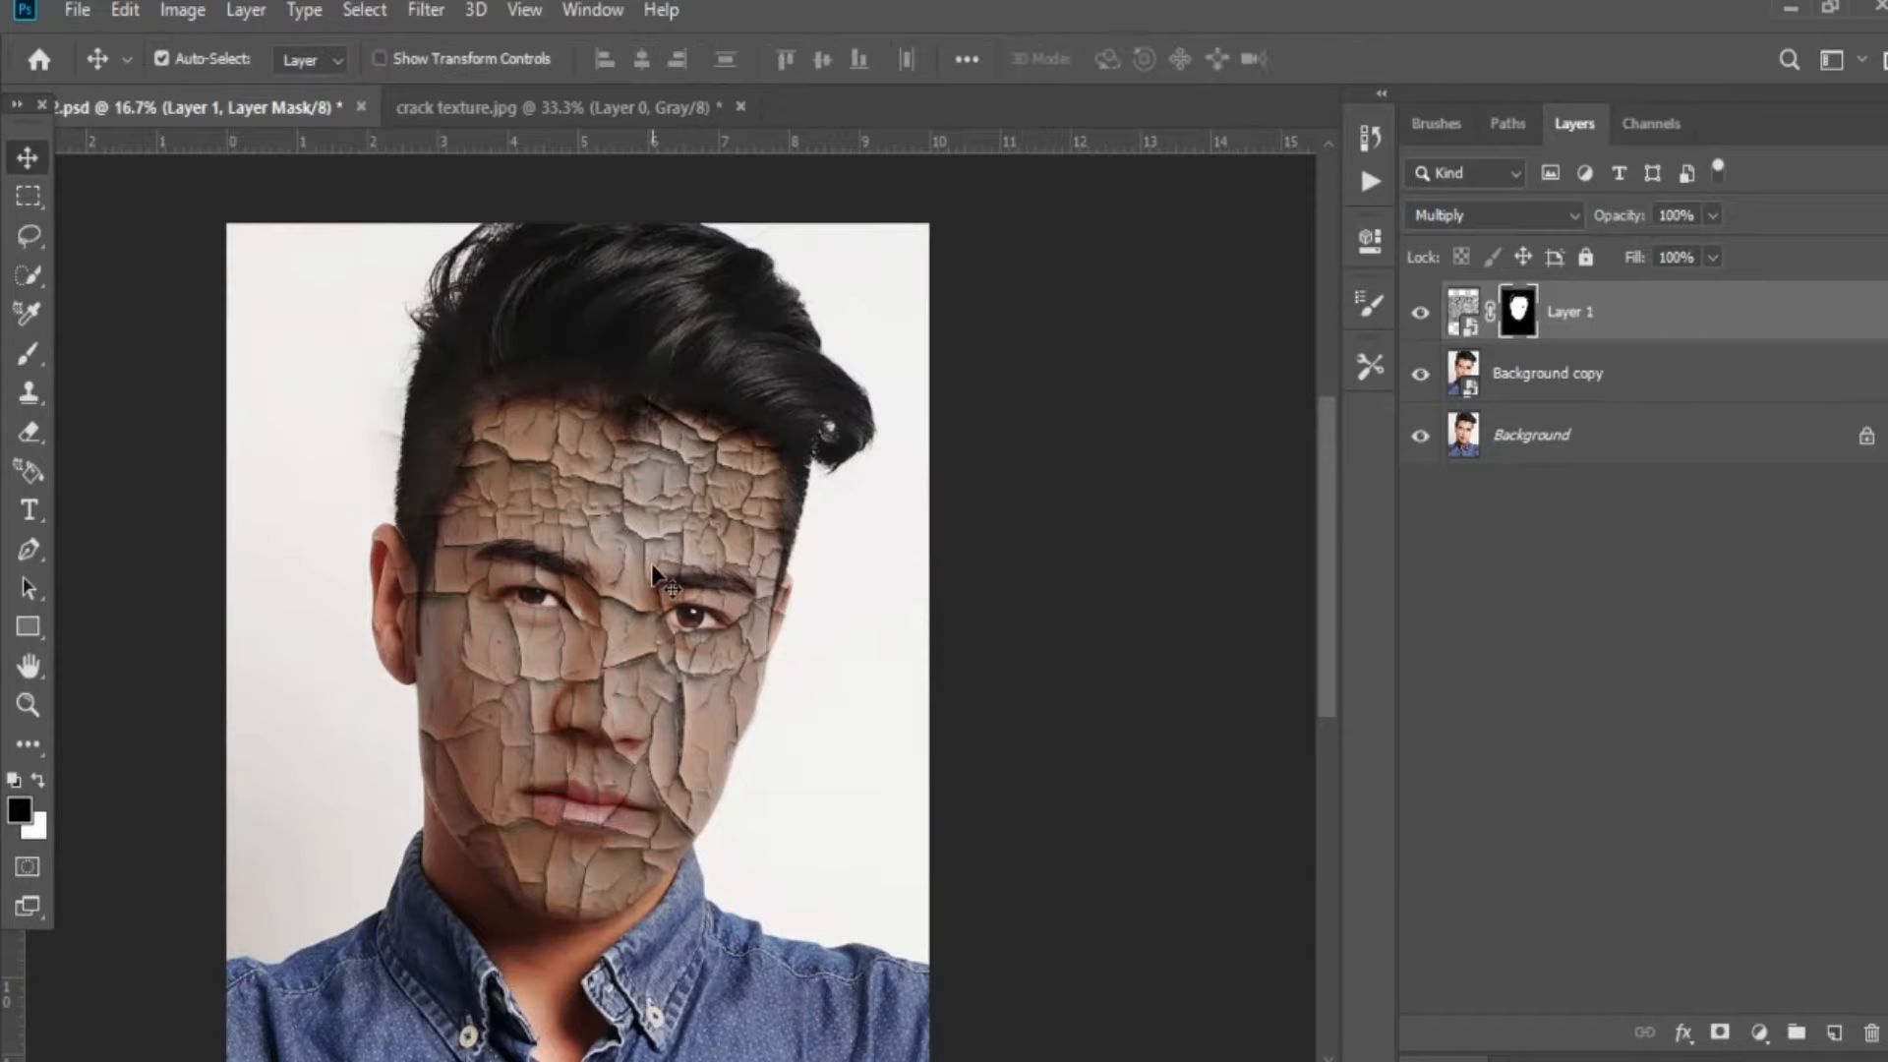
left_click_drag(652, 568, 686, 534)
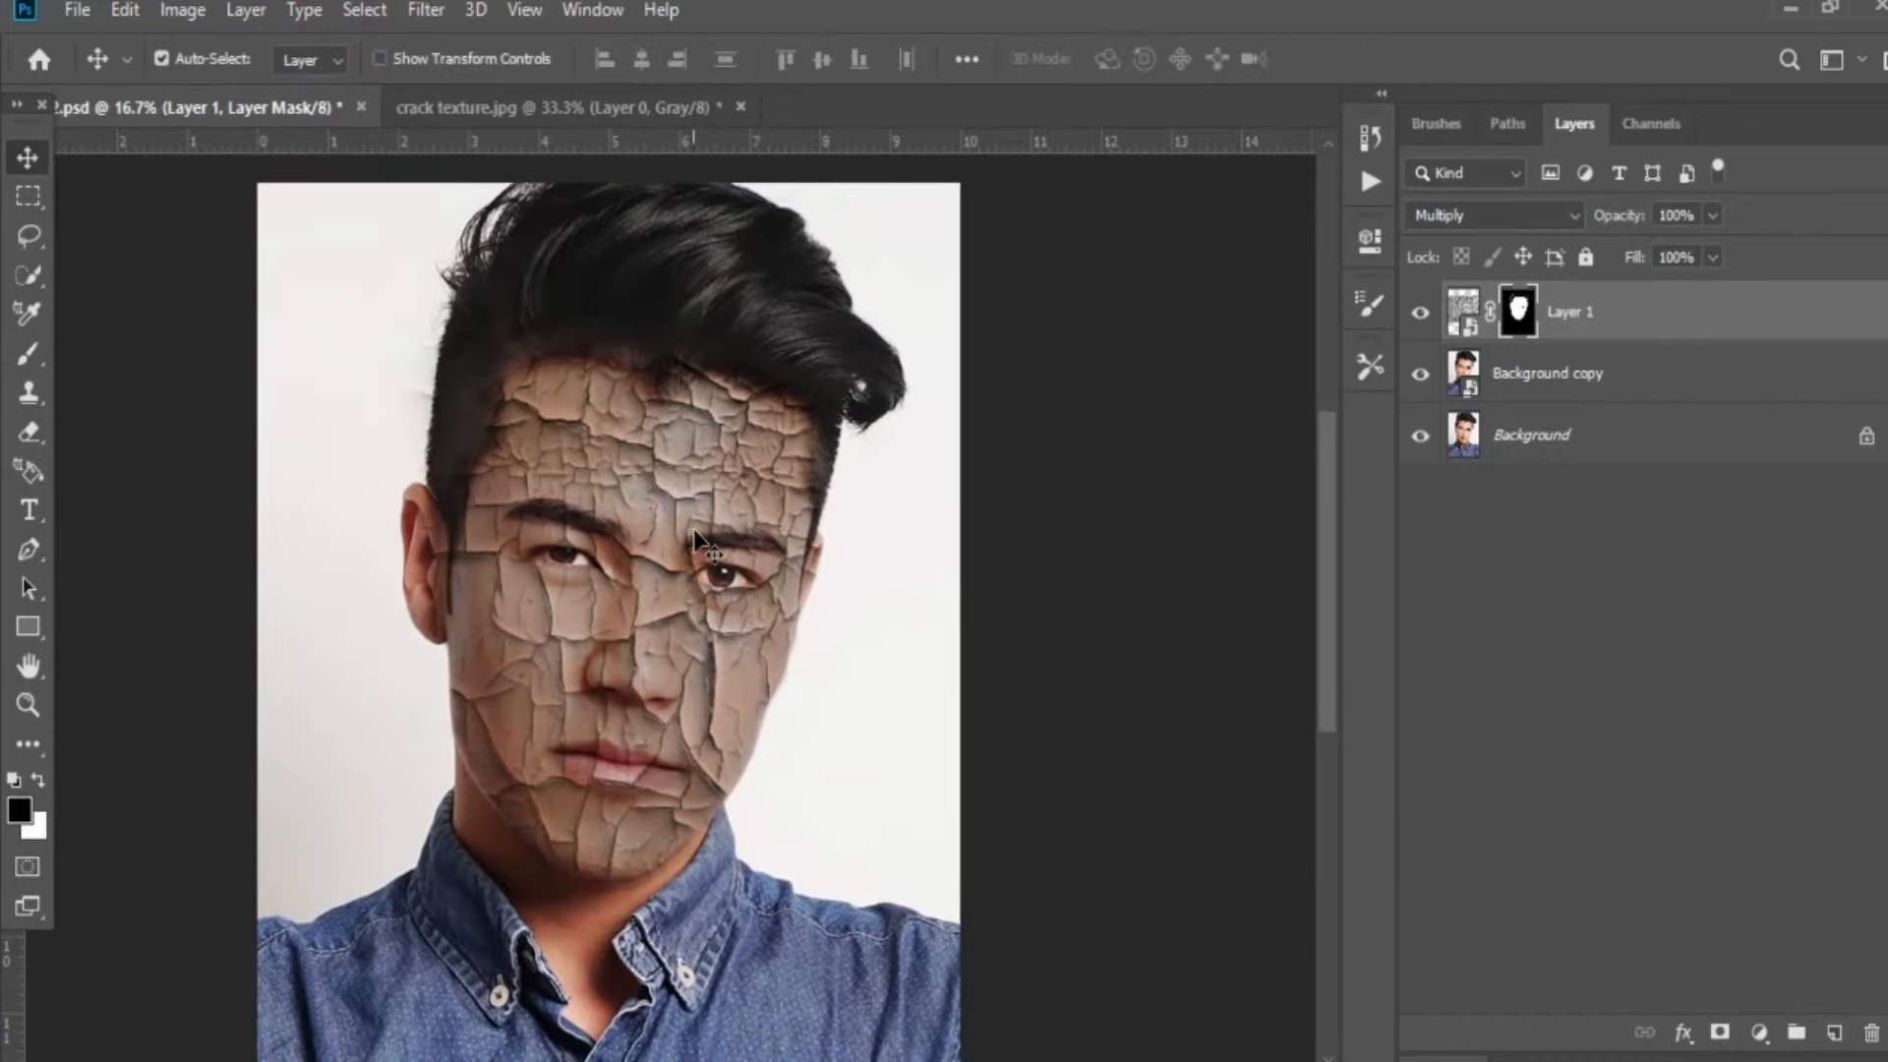
left_click(1469, 311)
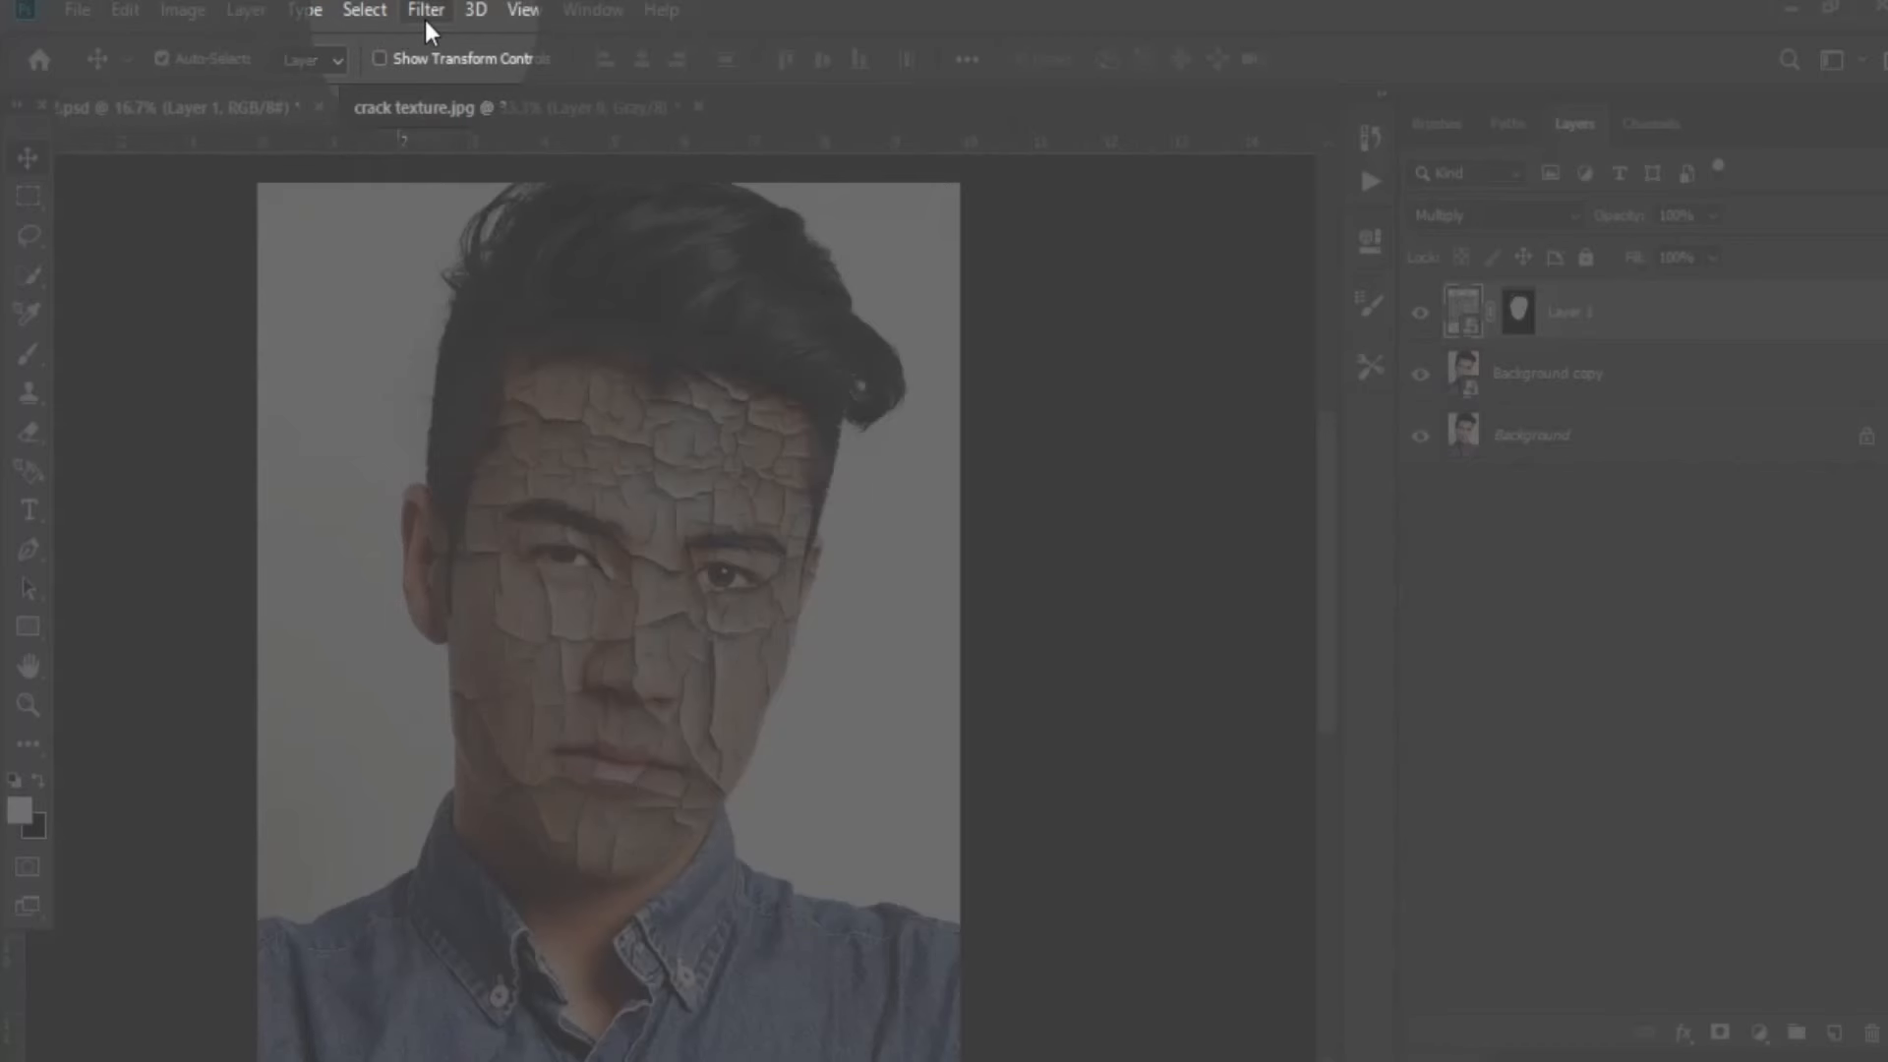
left_click(424, 11)
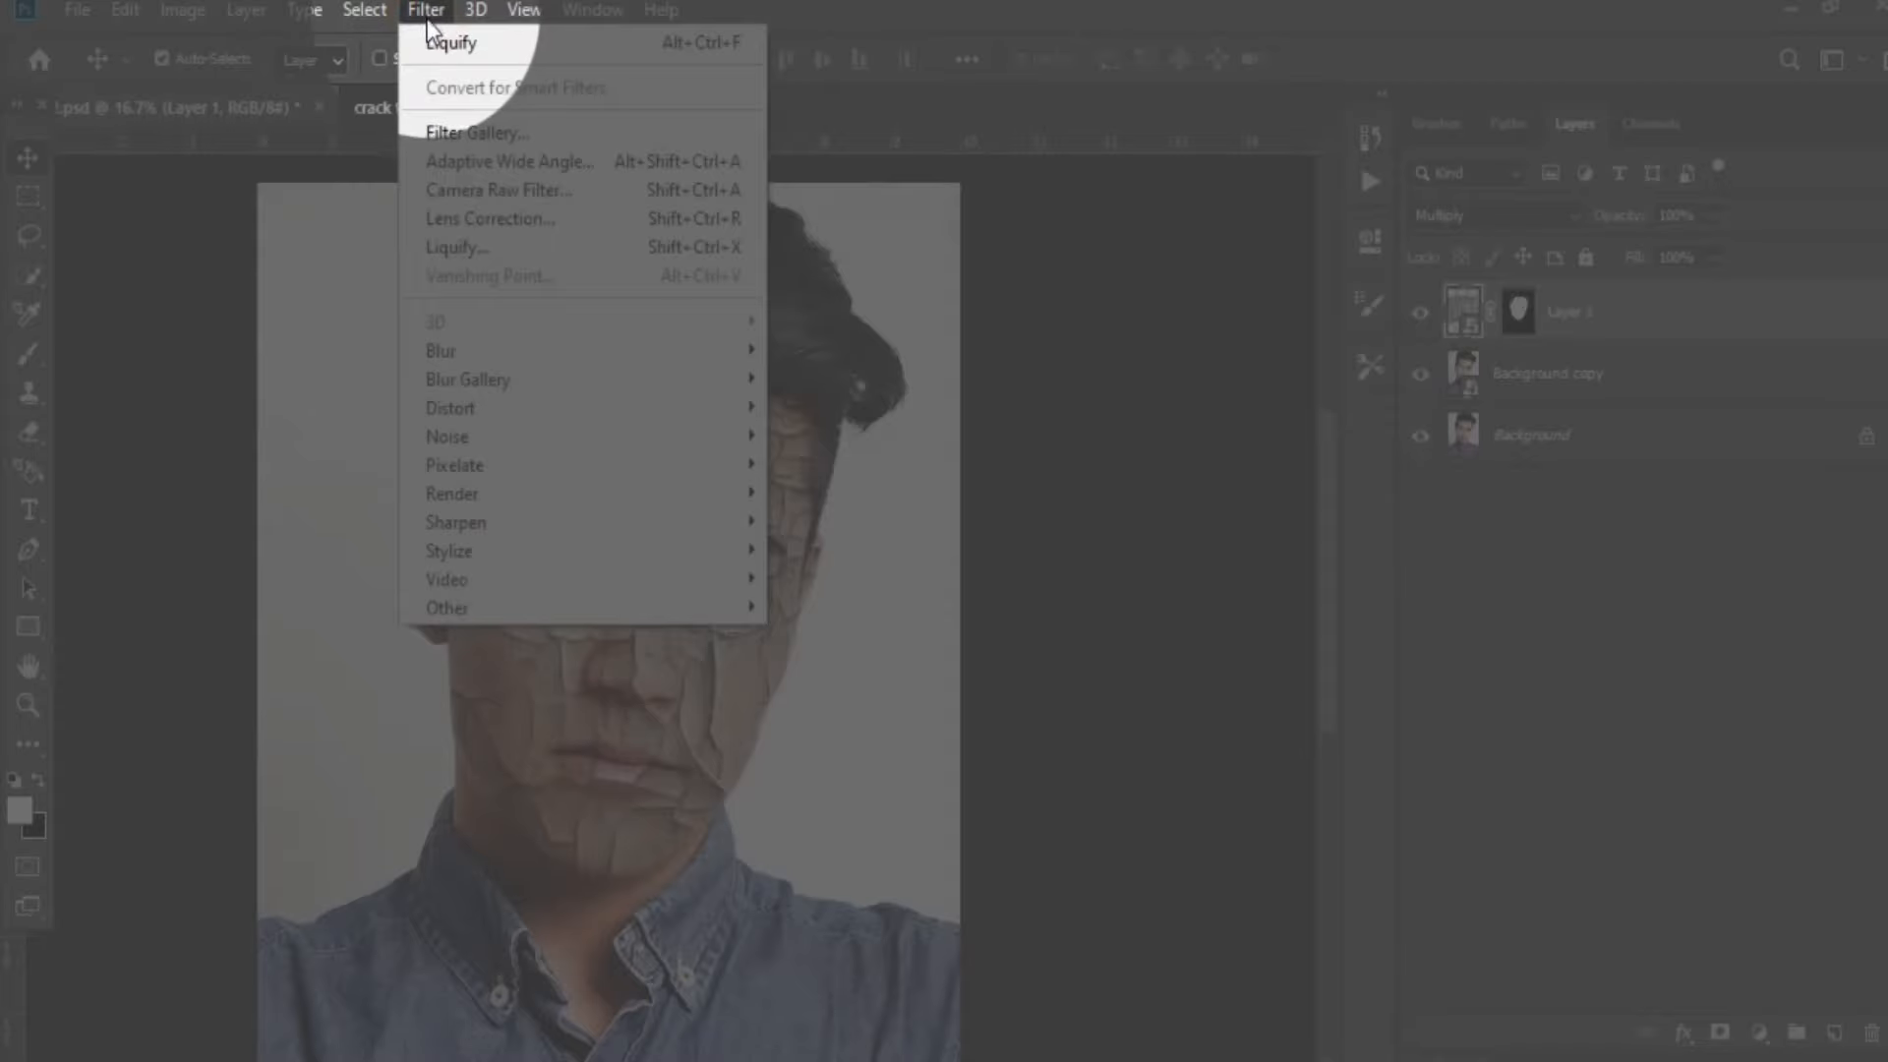
left_click(489, 249)
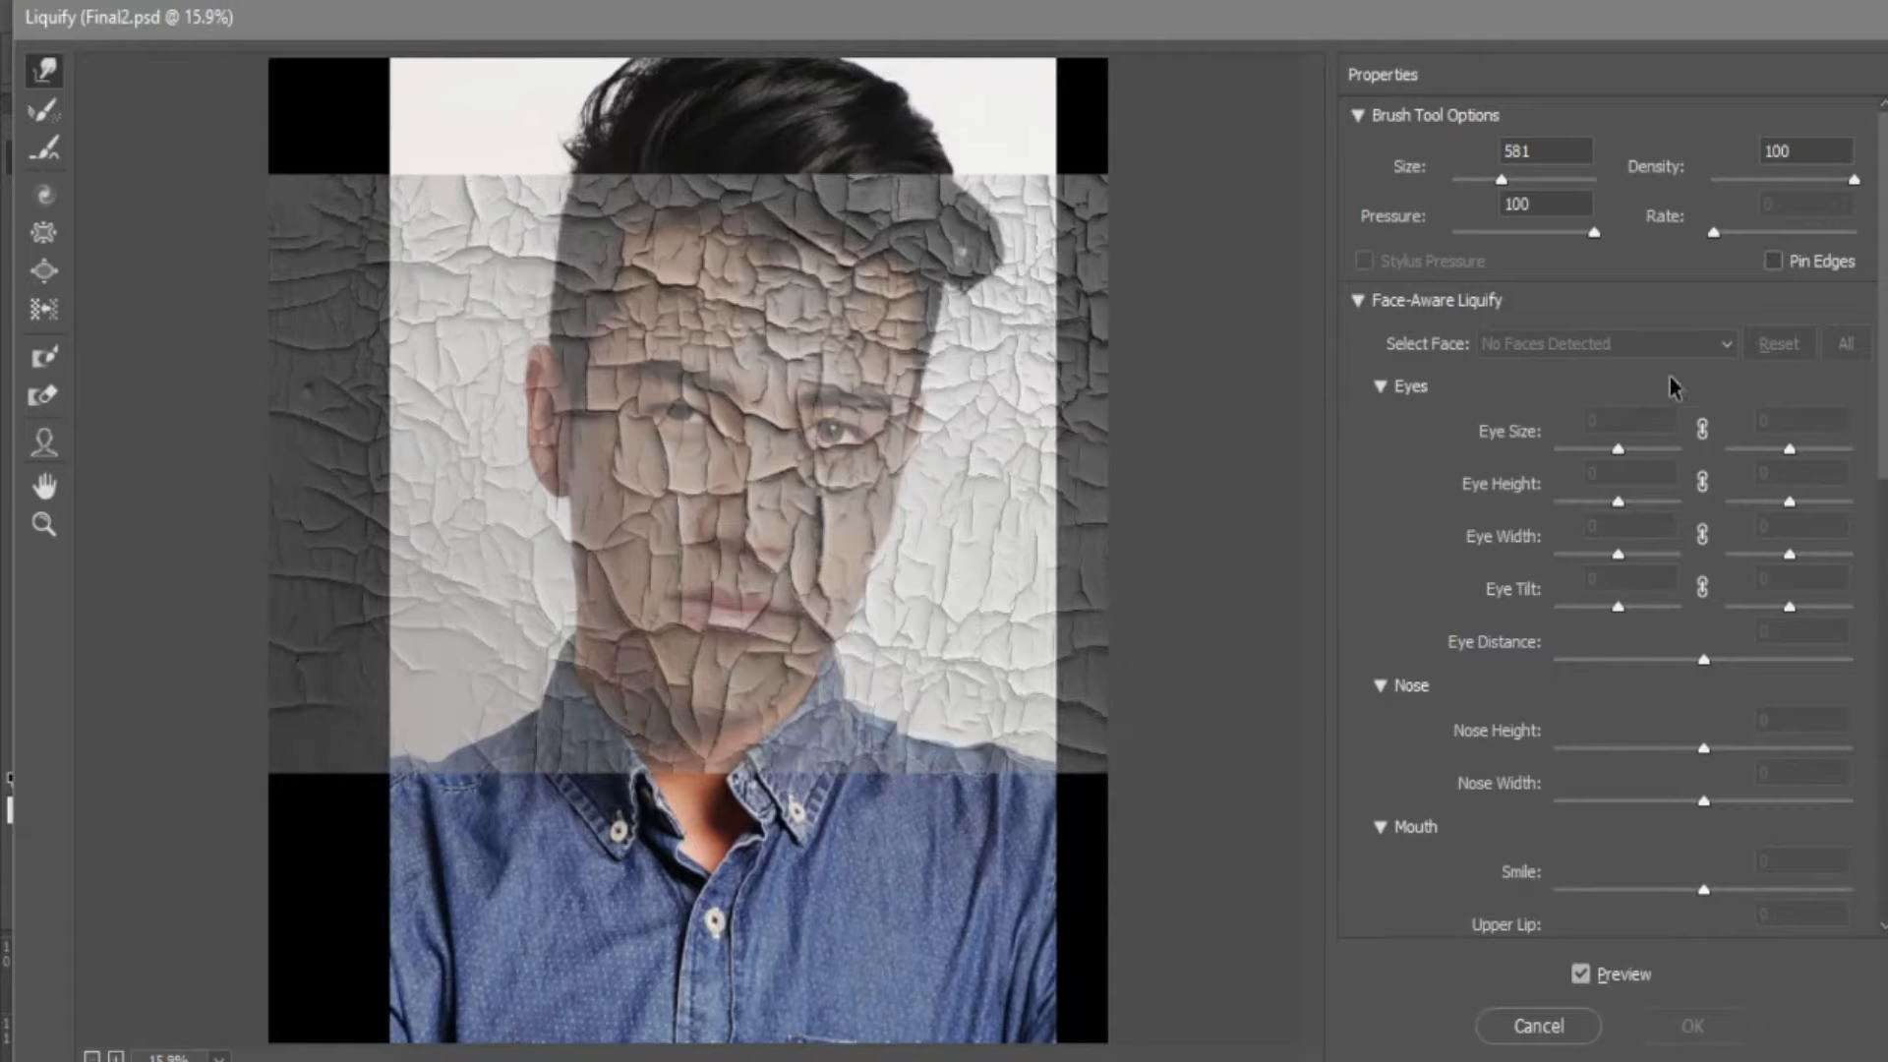
Show the Background layer as the Liquify backdrop behind the crack texture.
scroll(1884, 454, "down", 10)
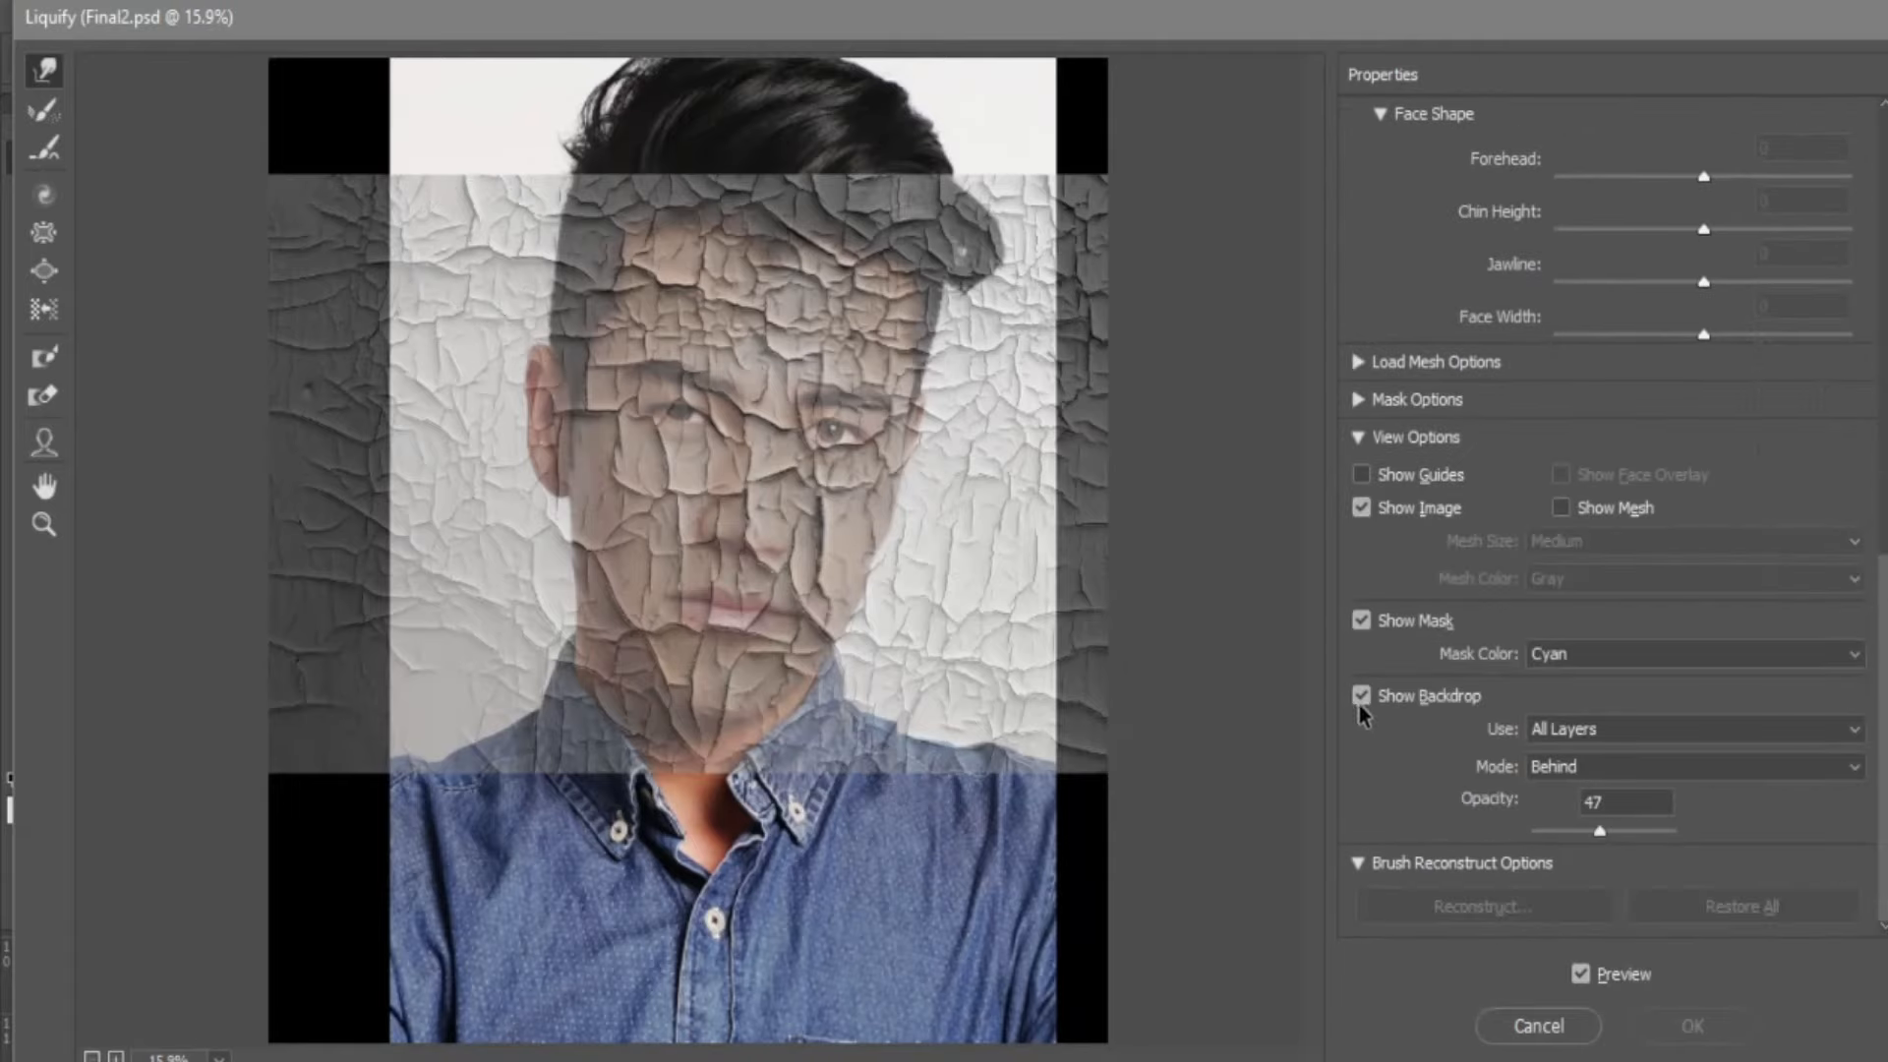
left_click(1362, 700)
left_click(1362, 700)
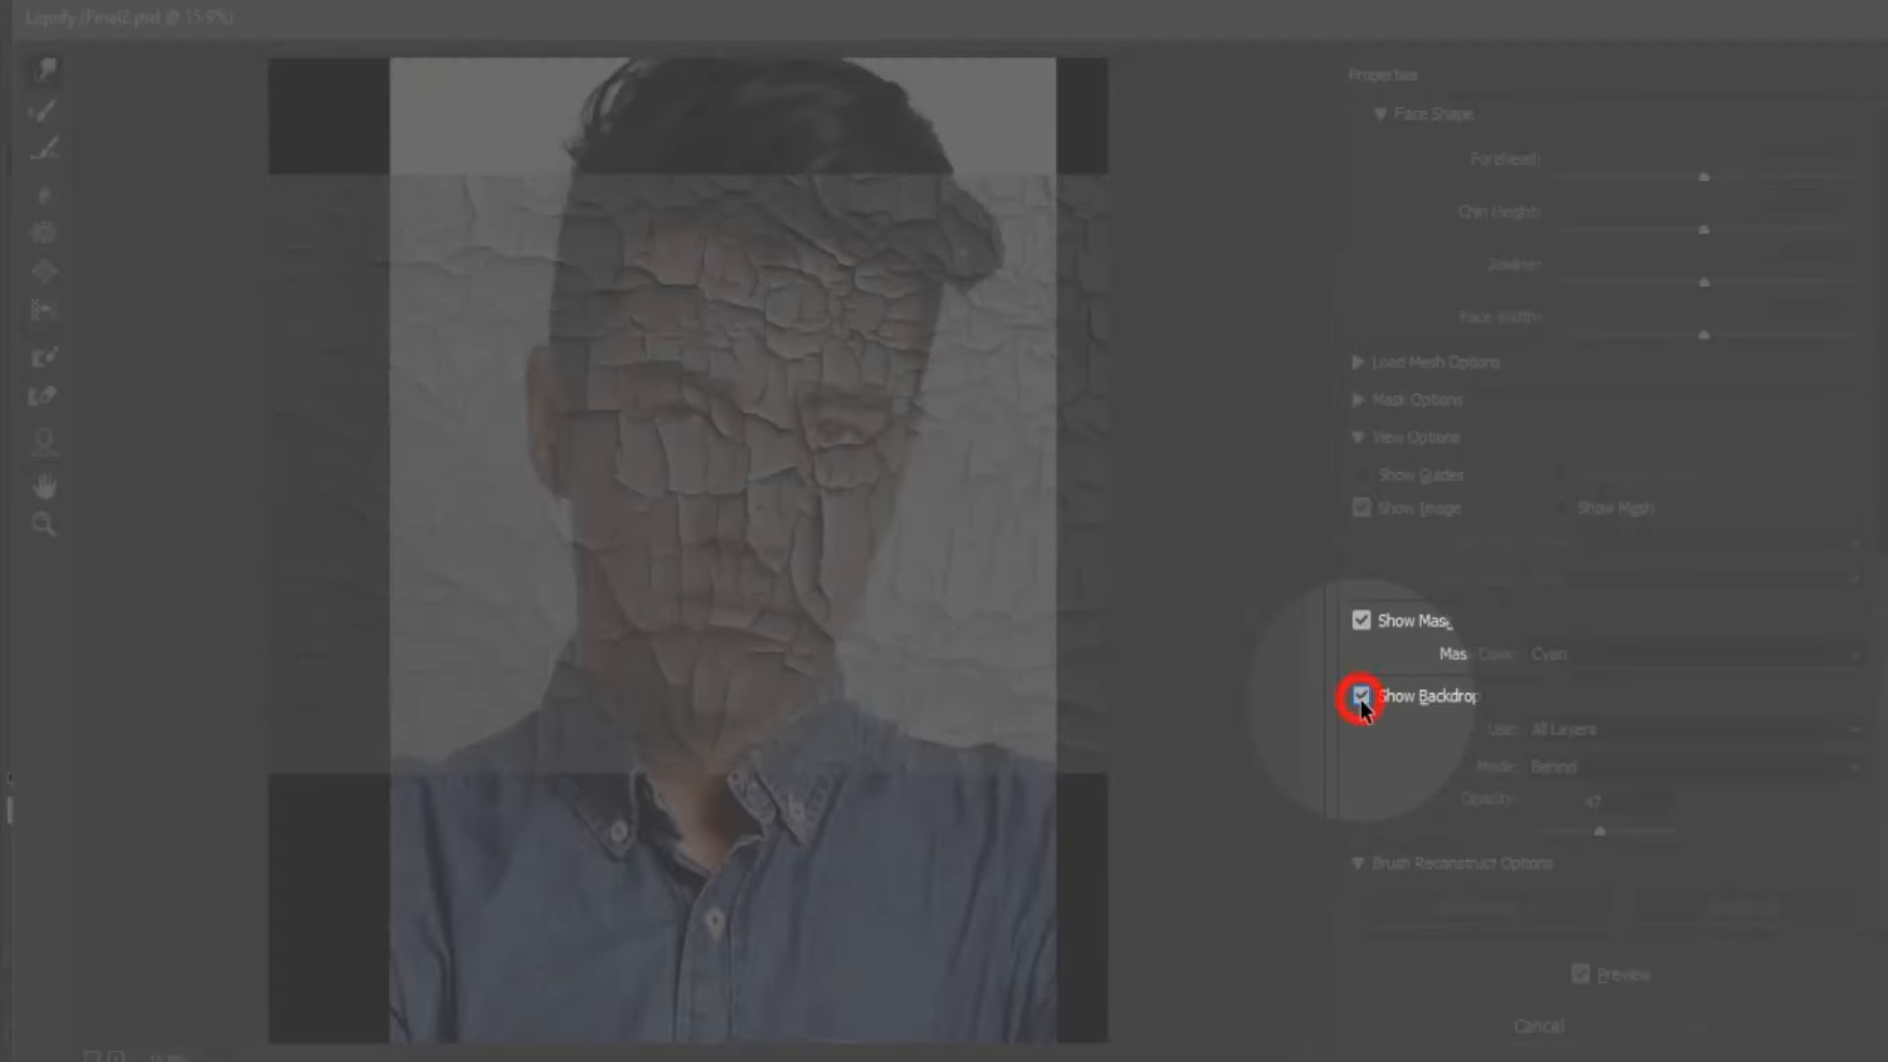
left_click(1648, 733)
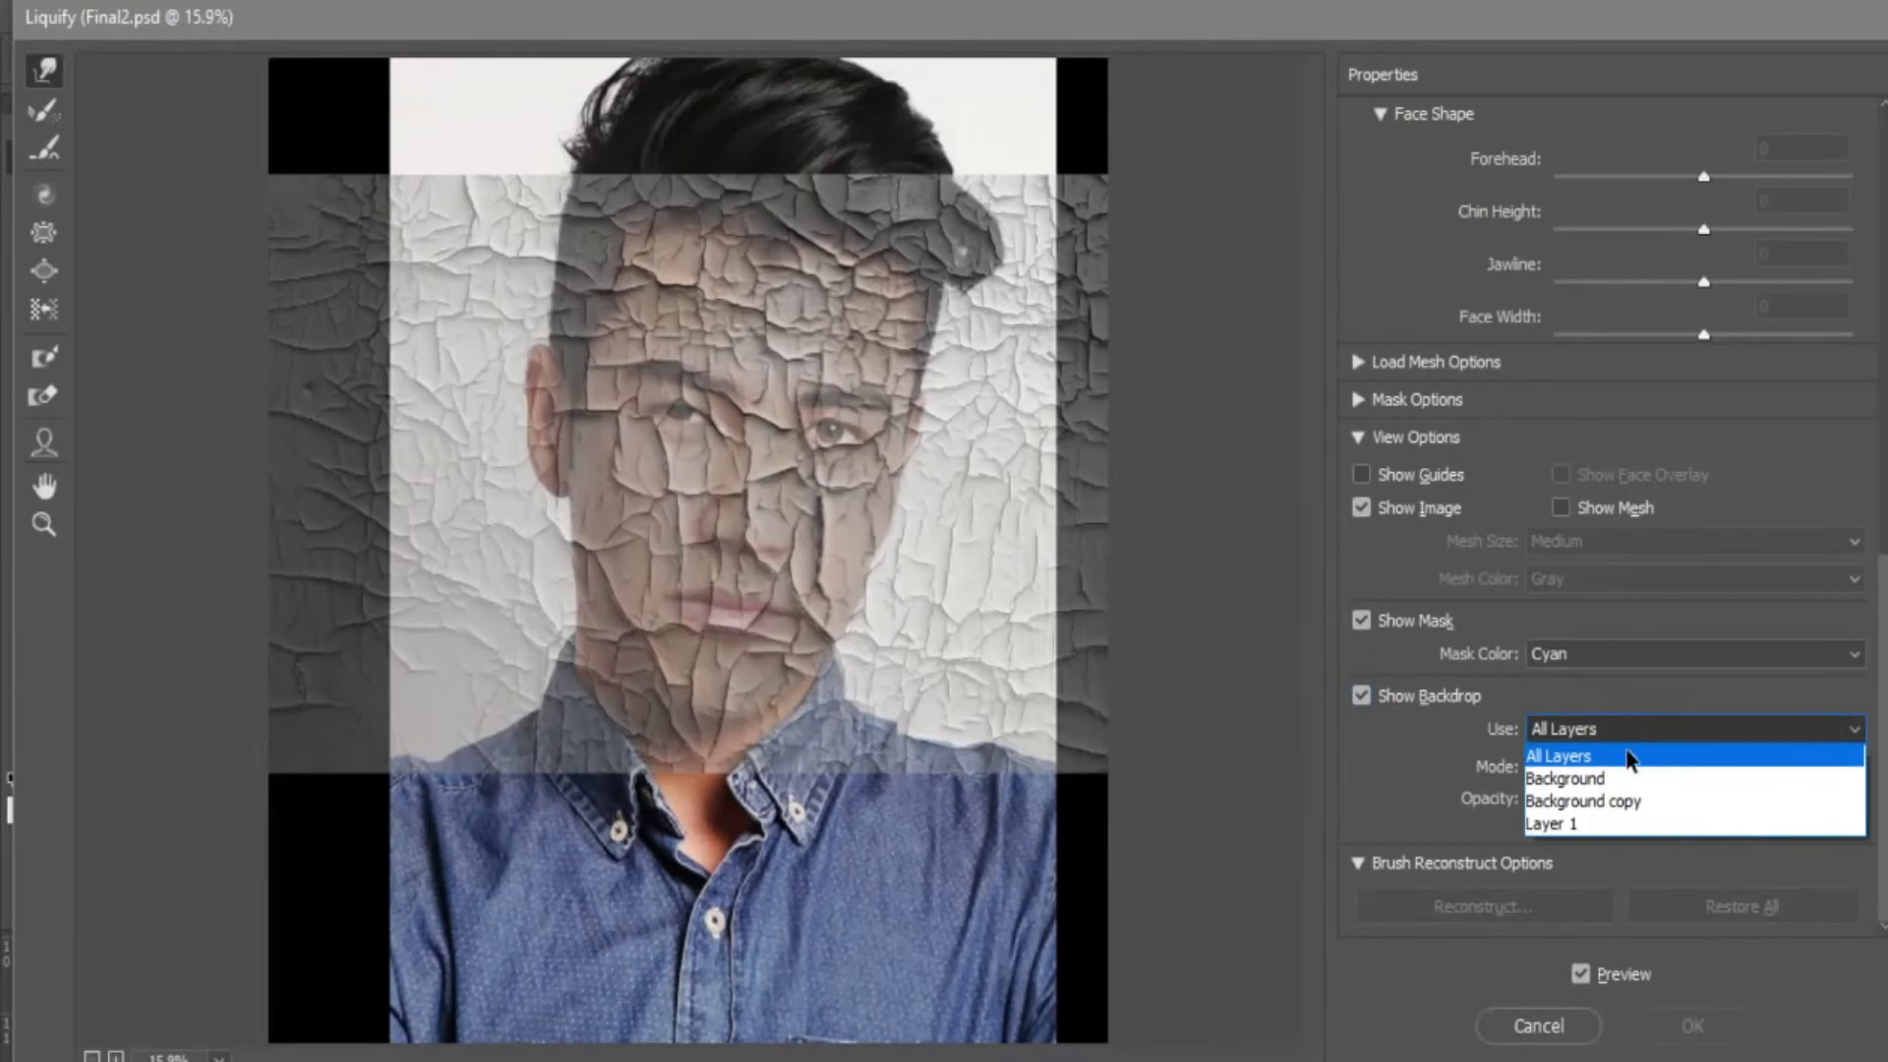
left_click(1578, 779)
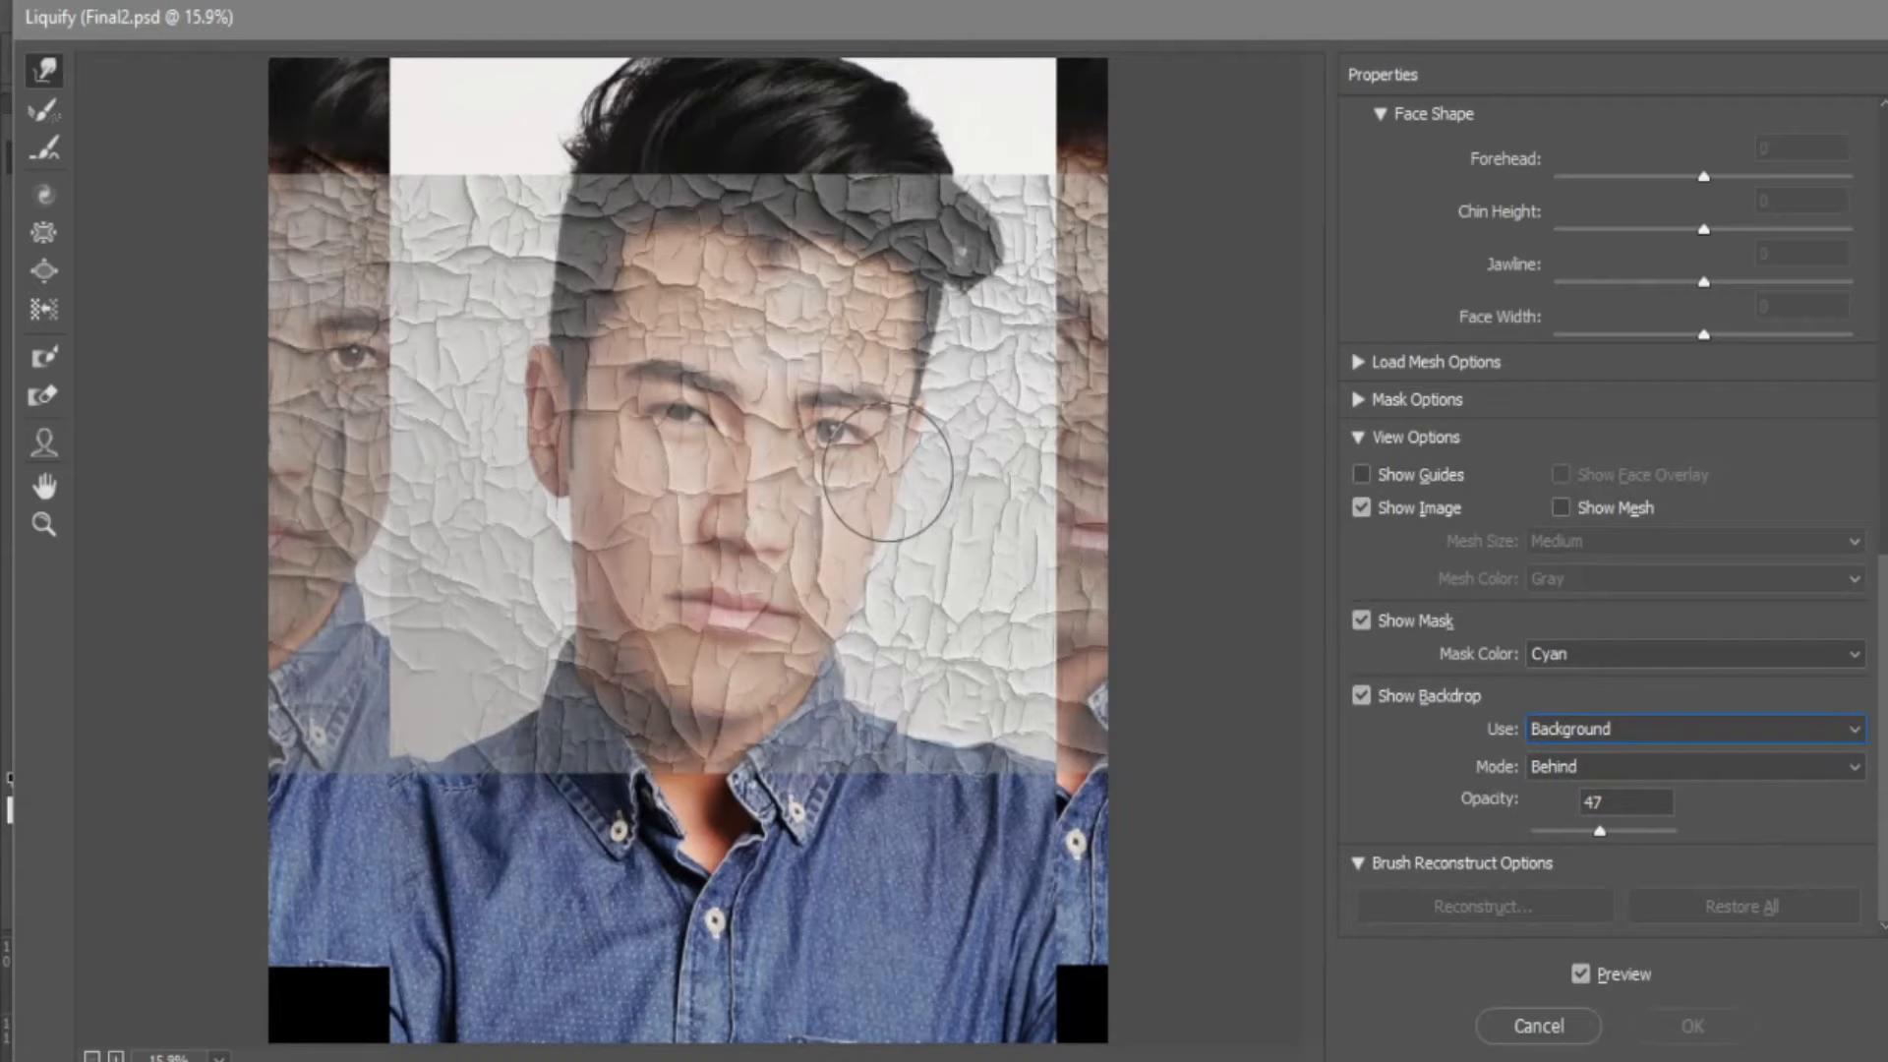
scroll(669, 434, "up", 2)
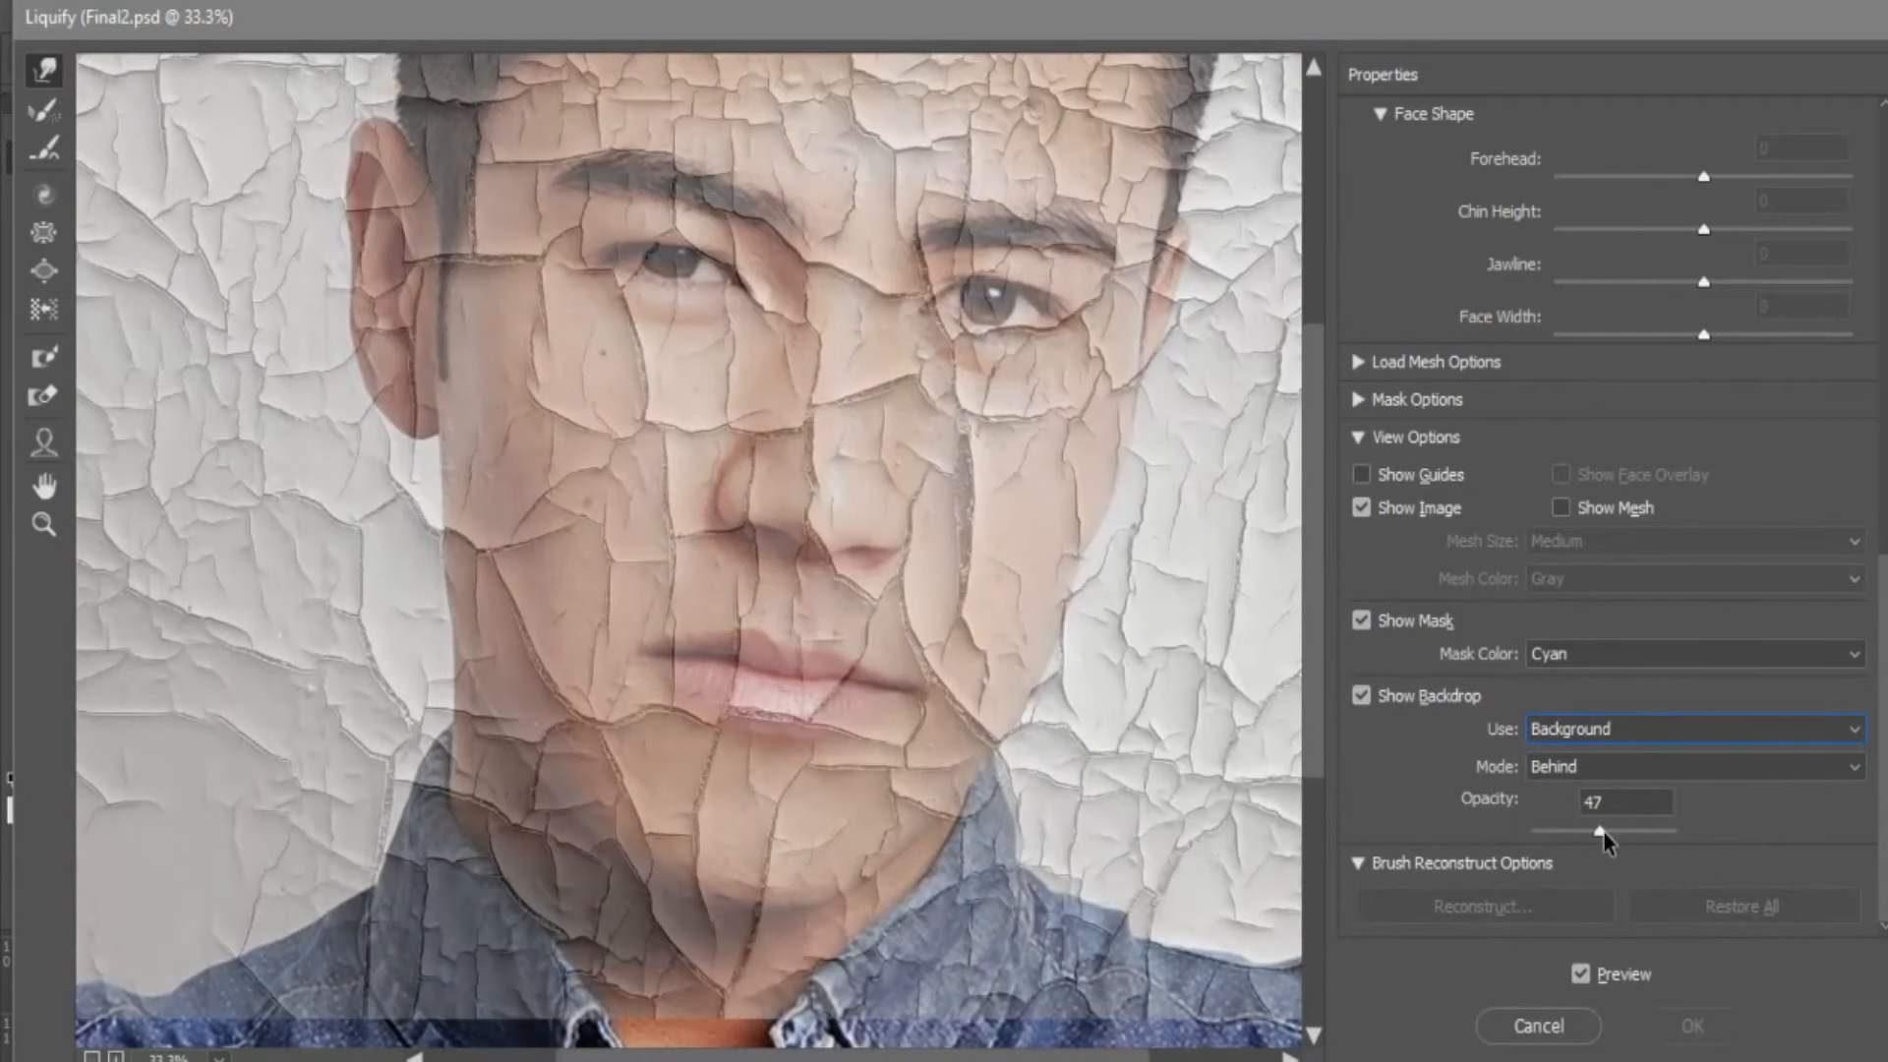
Set the Liquify backdrop opacity to 51 and warp the cracks along the cheek and temple beside the fully visible ear.
left_click_drag(1605, 841, 1611, 846)
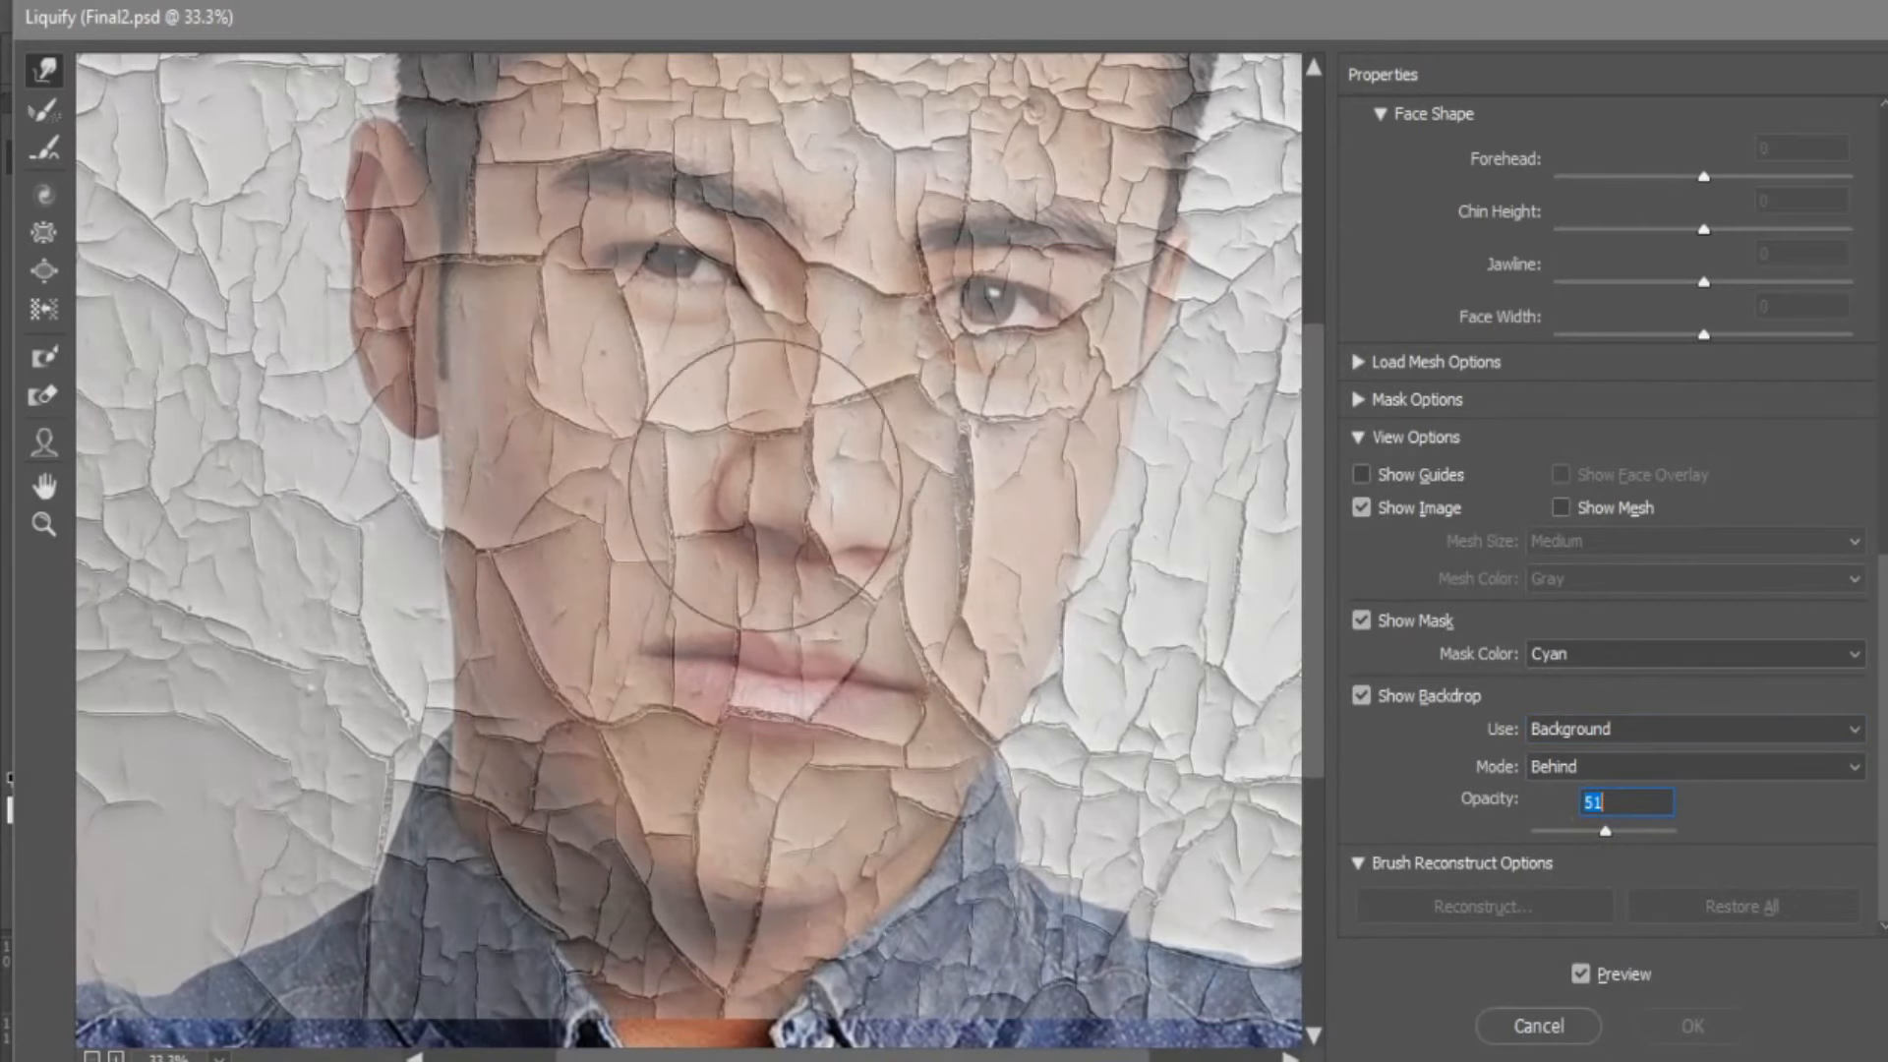
left_click_drag(725, 485, 688, 645)
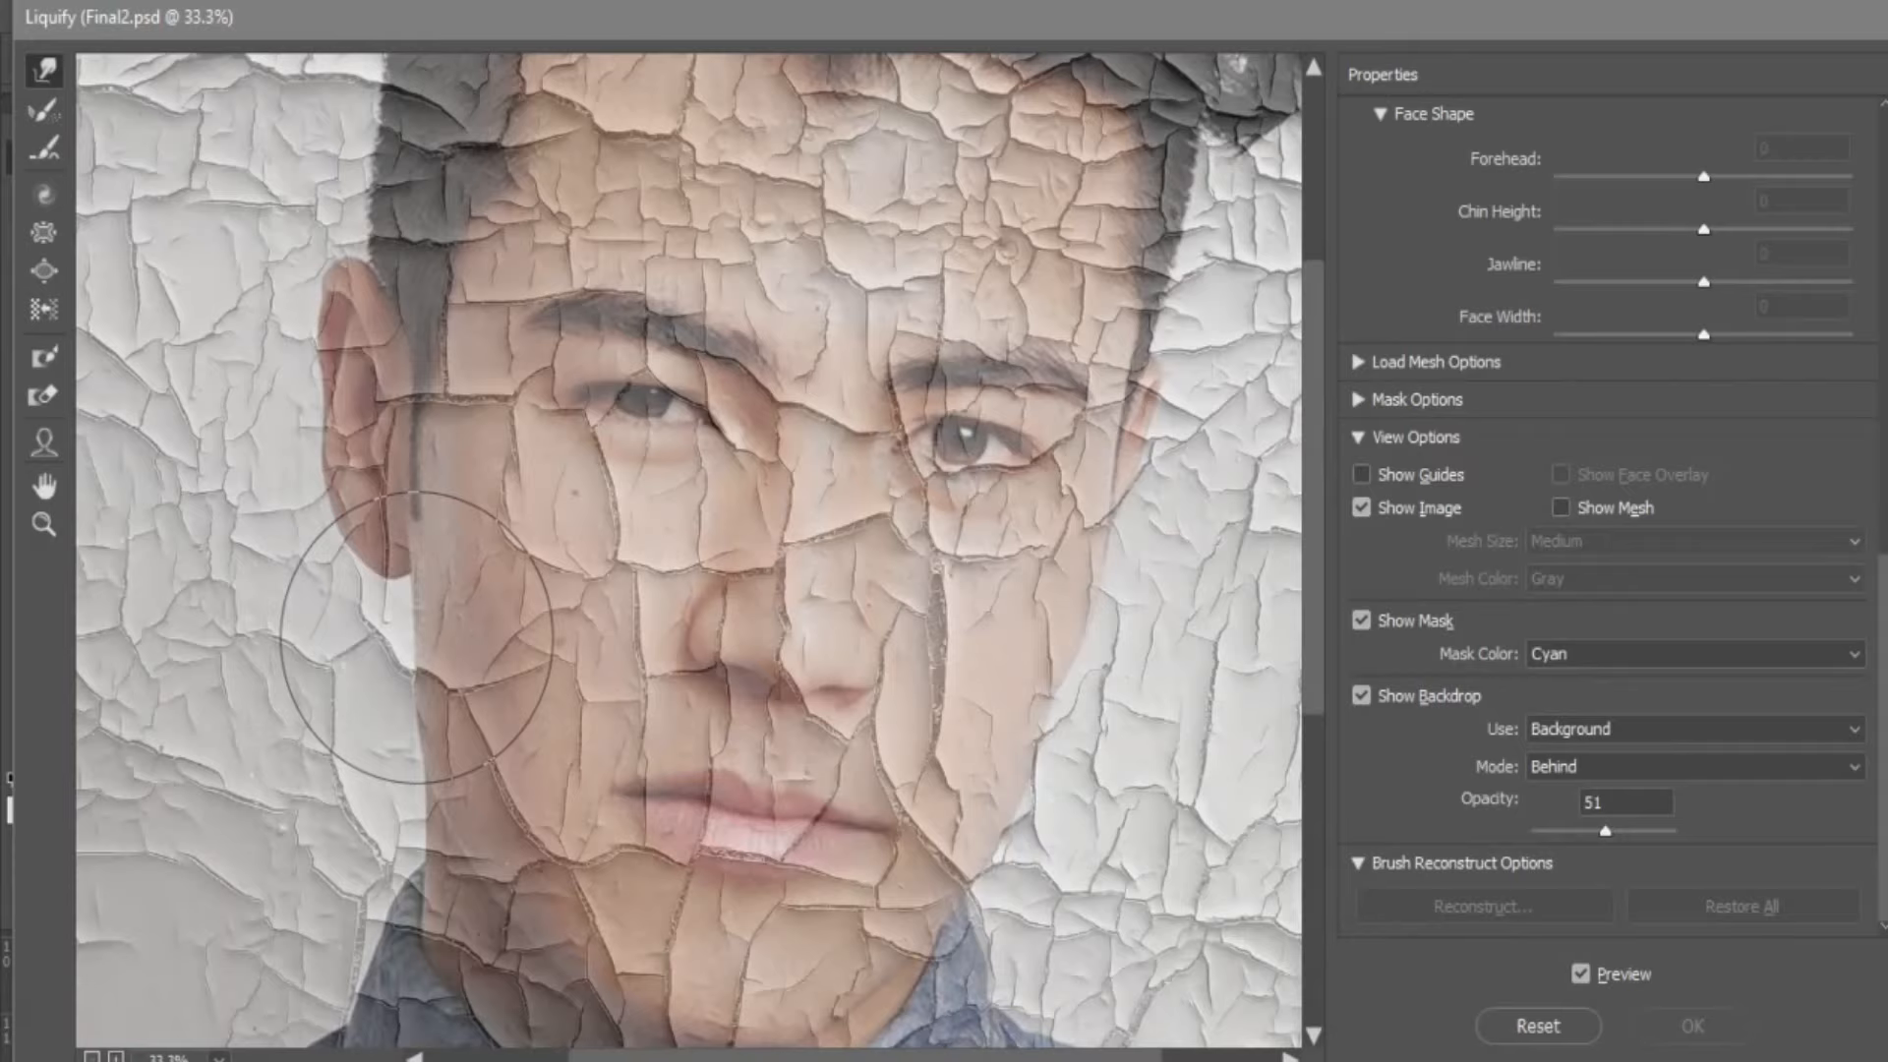
mouse_move(421, 629)
left_mouse_down()
mouse_move(498, 641)
mouse_move(439, 686)
mouse_move(406, 629)
left_mouse_up()
left_click_drag(423, 531, 435, 529)
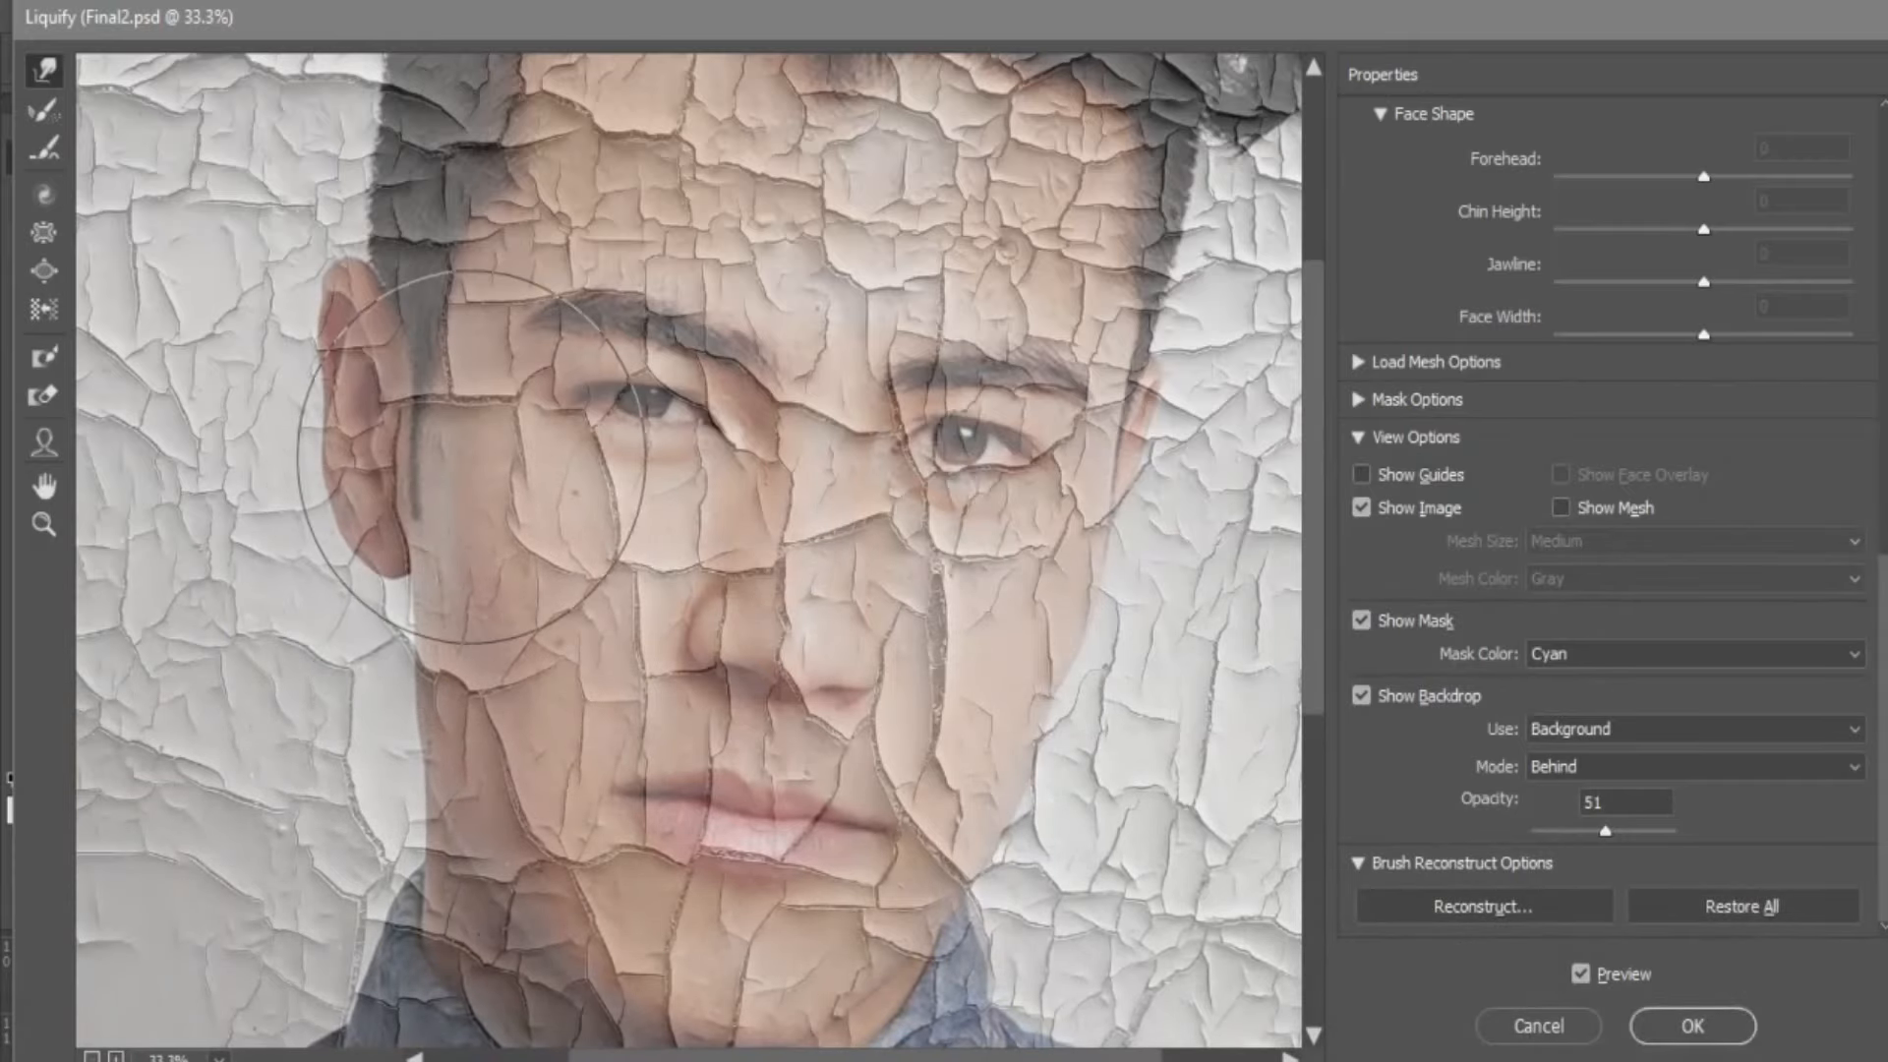
left_click_drag(413, 432, 442, 359)
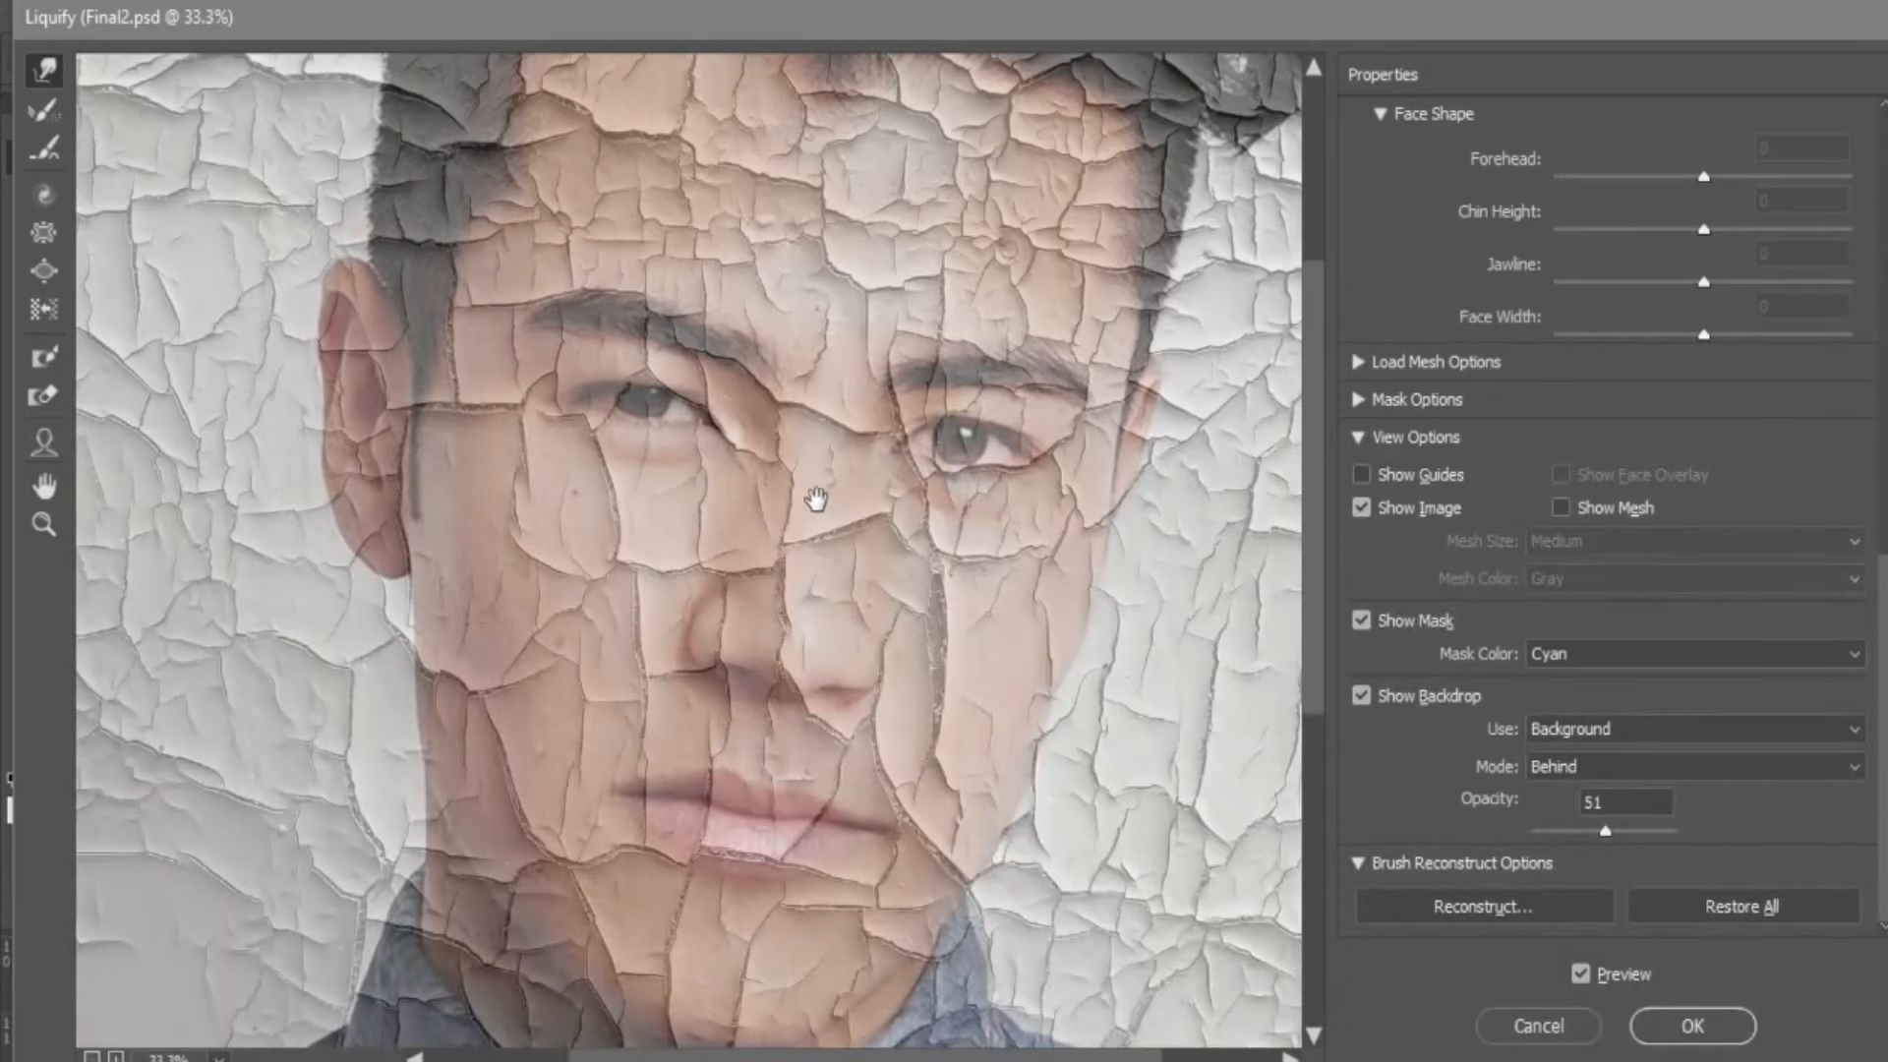
Warp the cracks on the cheek opposite the visible ear and around the chin to follow the face's contour.
left_click_drag(815, 499, 599, 465)
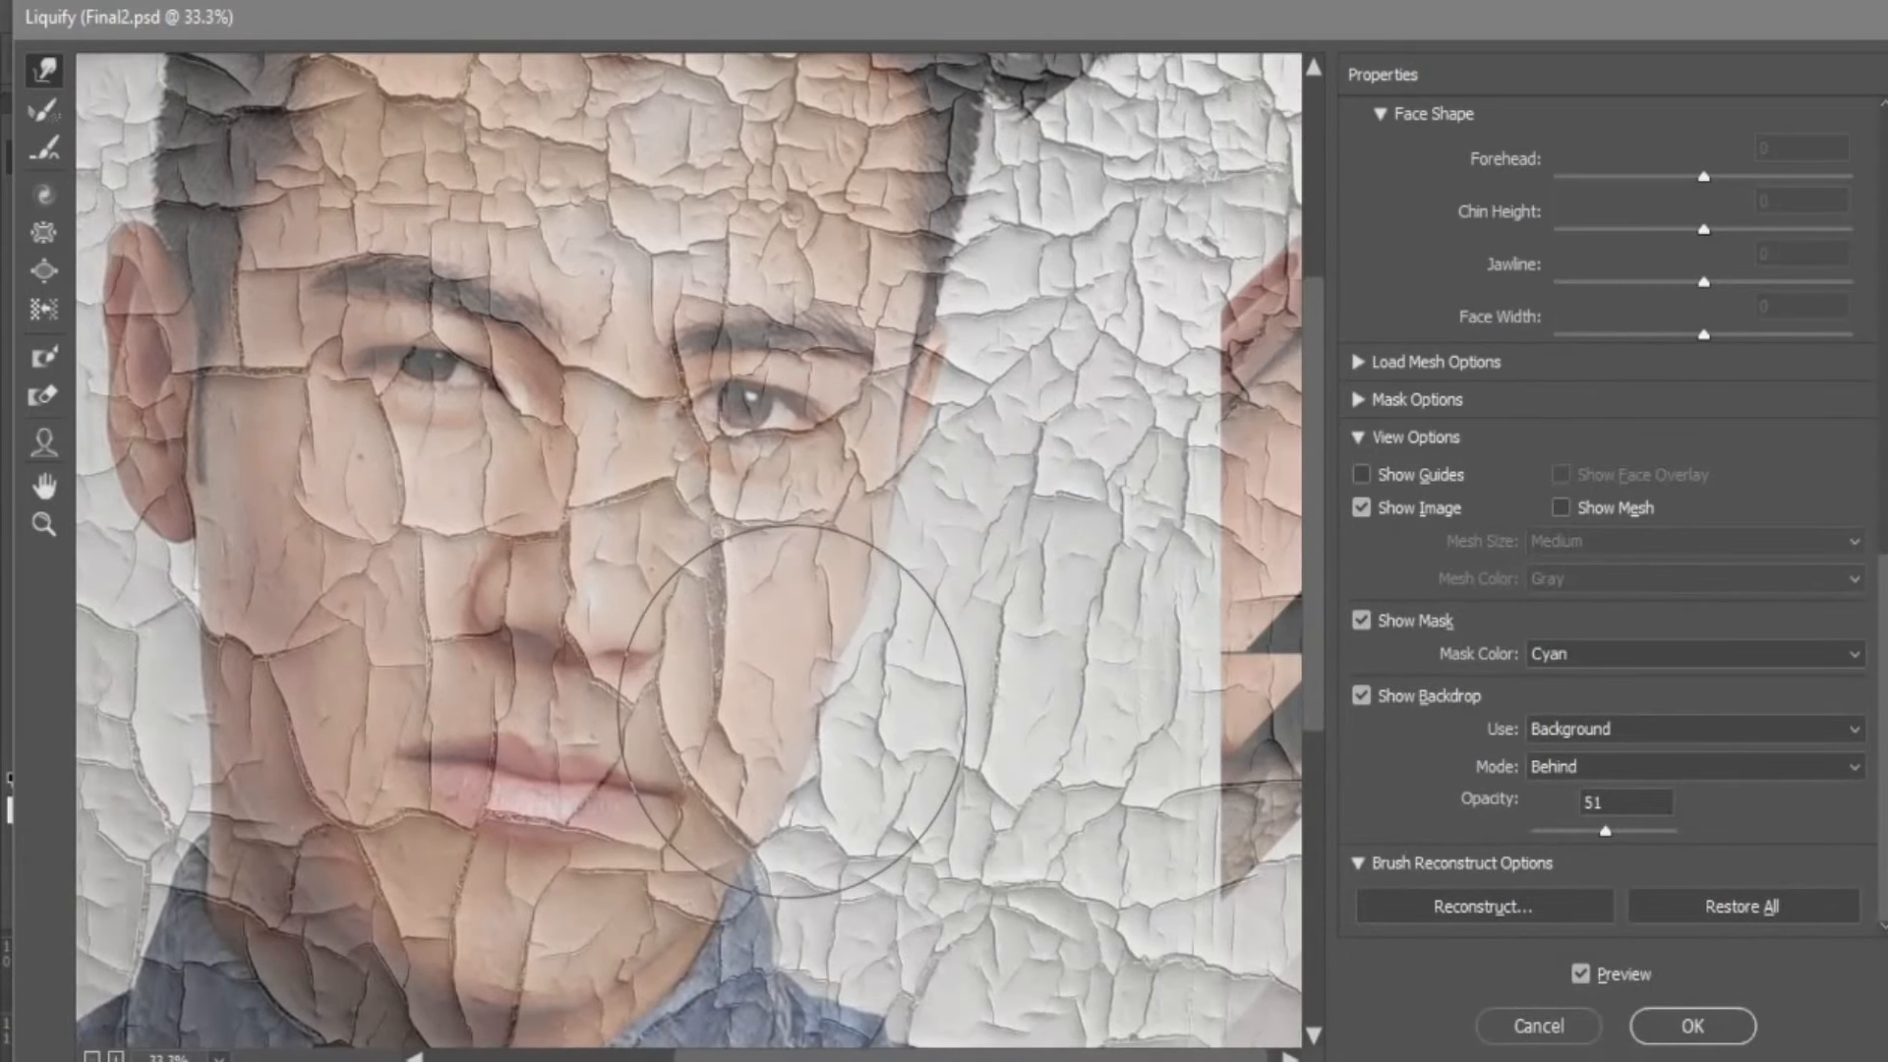
left_click_drag(784, 708, 801, 561)
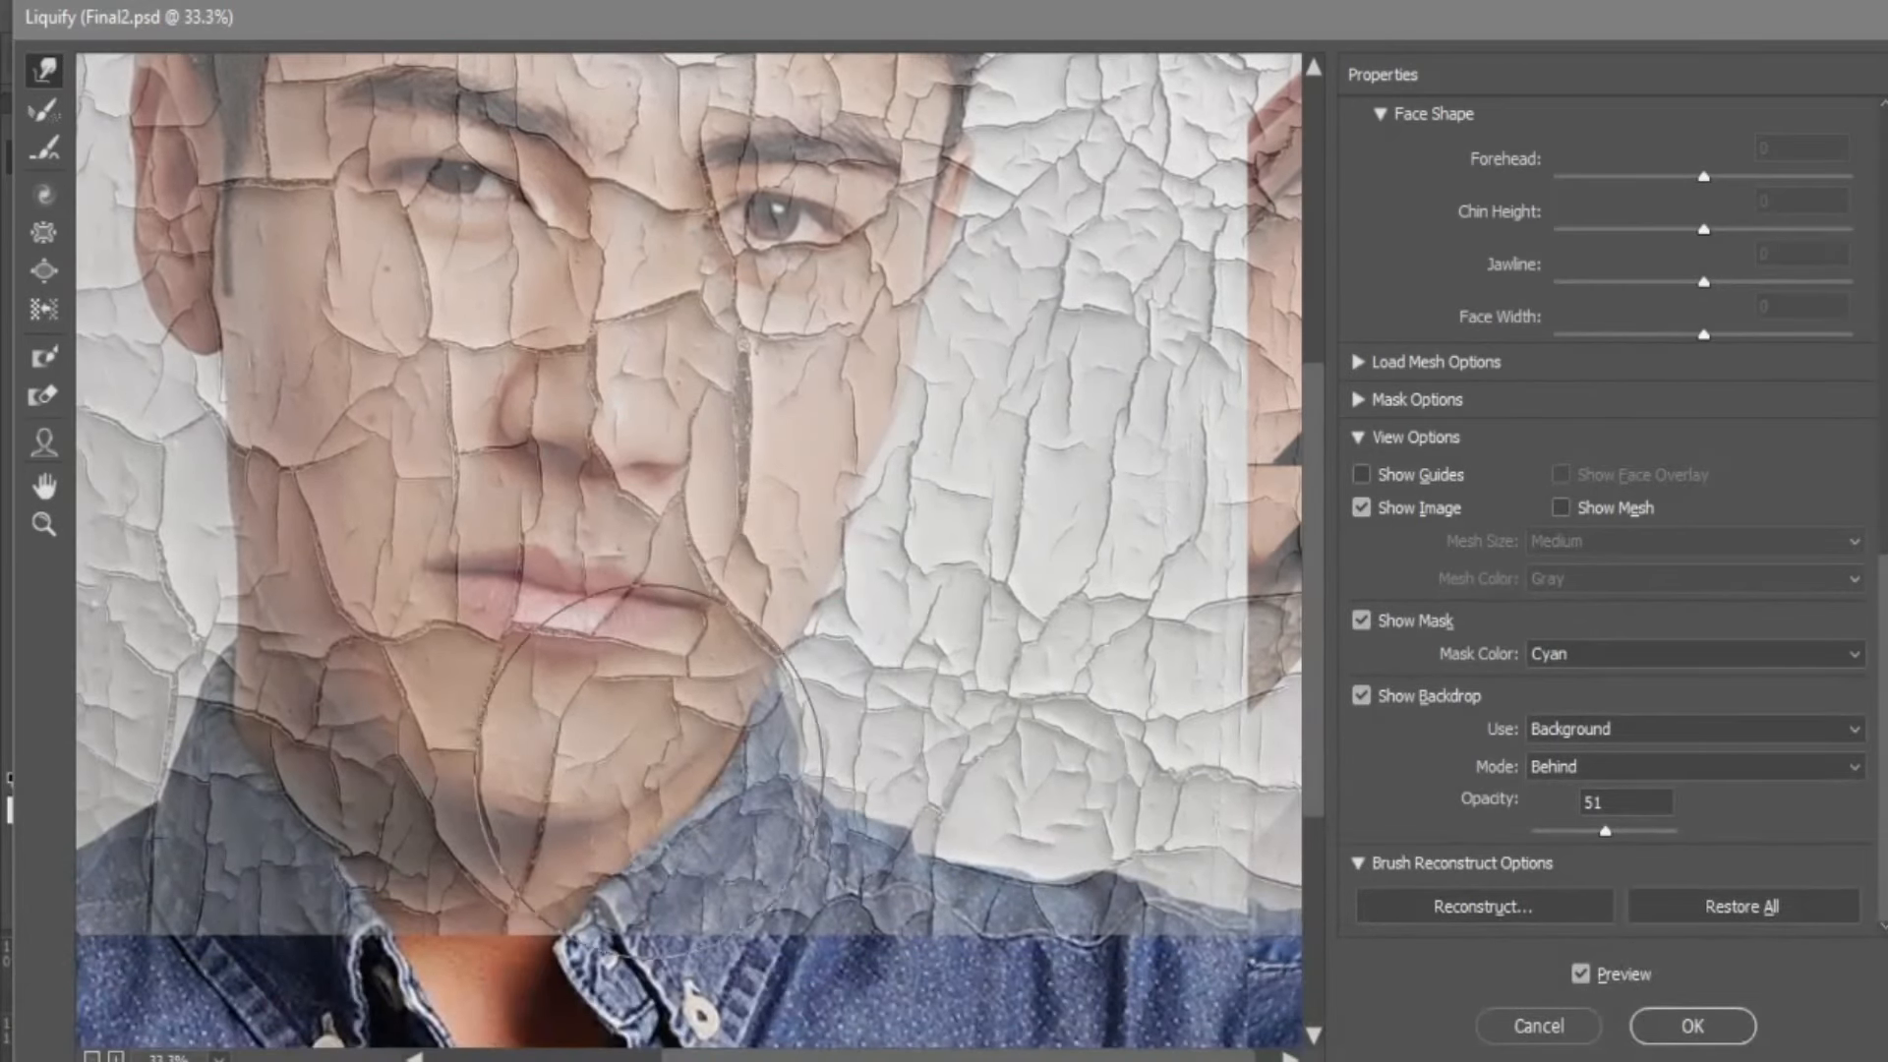
mouse_move(649, 758)
left_mouse_down()
mouse_move(623, 771)
mouse_move(463, 717)
mouse_move(438, 775)
left_mouse_up()
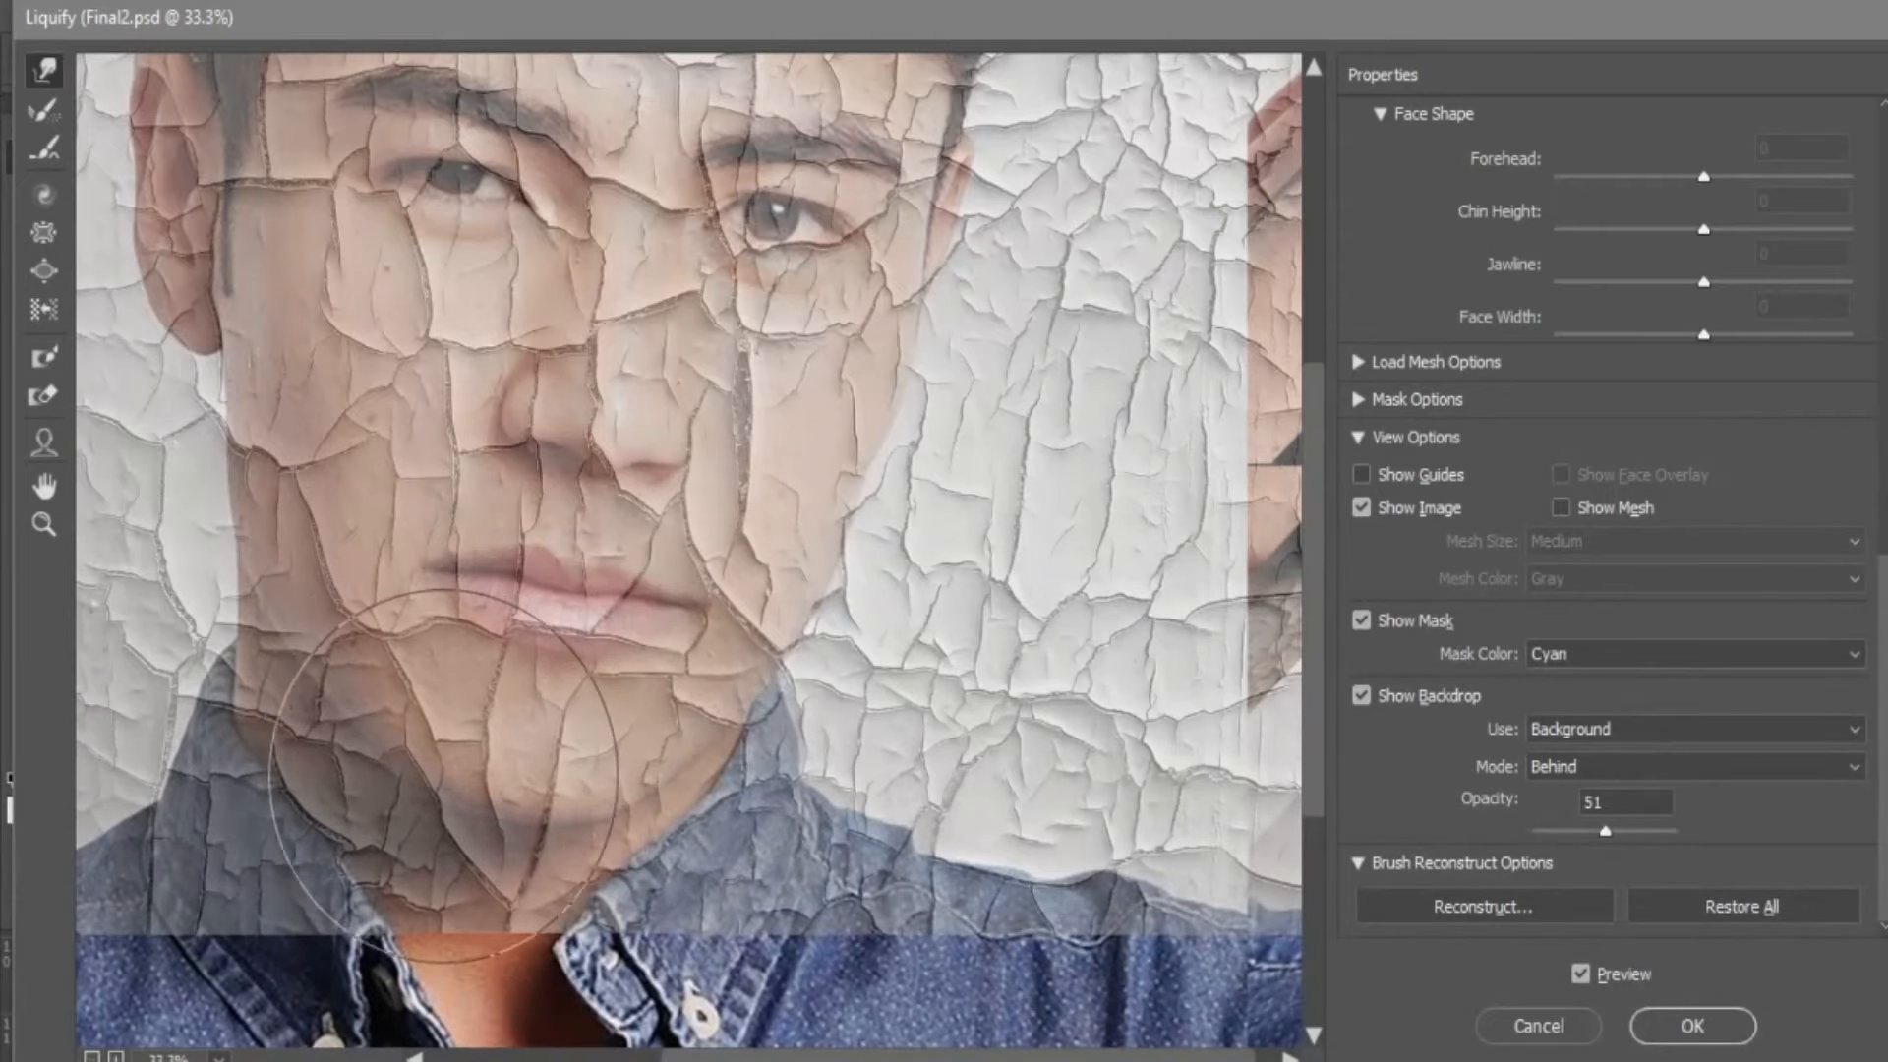
left_click_drag(523, 721, 517, 816)
Push the cracks along the hairline upward and bend those across the forehead and temples to follow the head's shape.
scroll(632, 708, "up", 8)
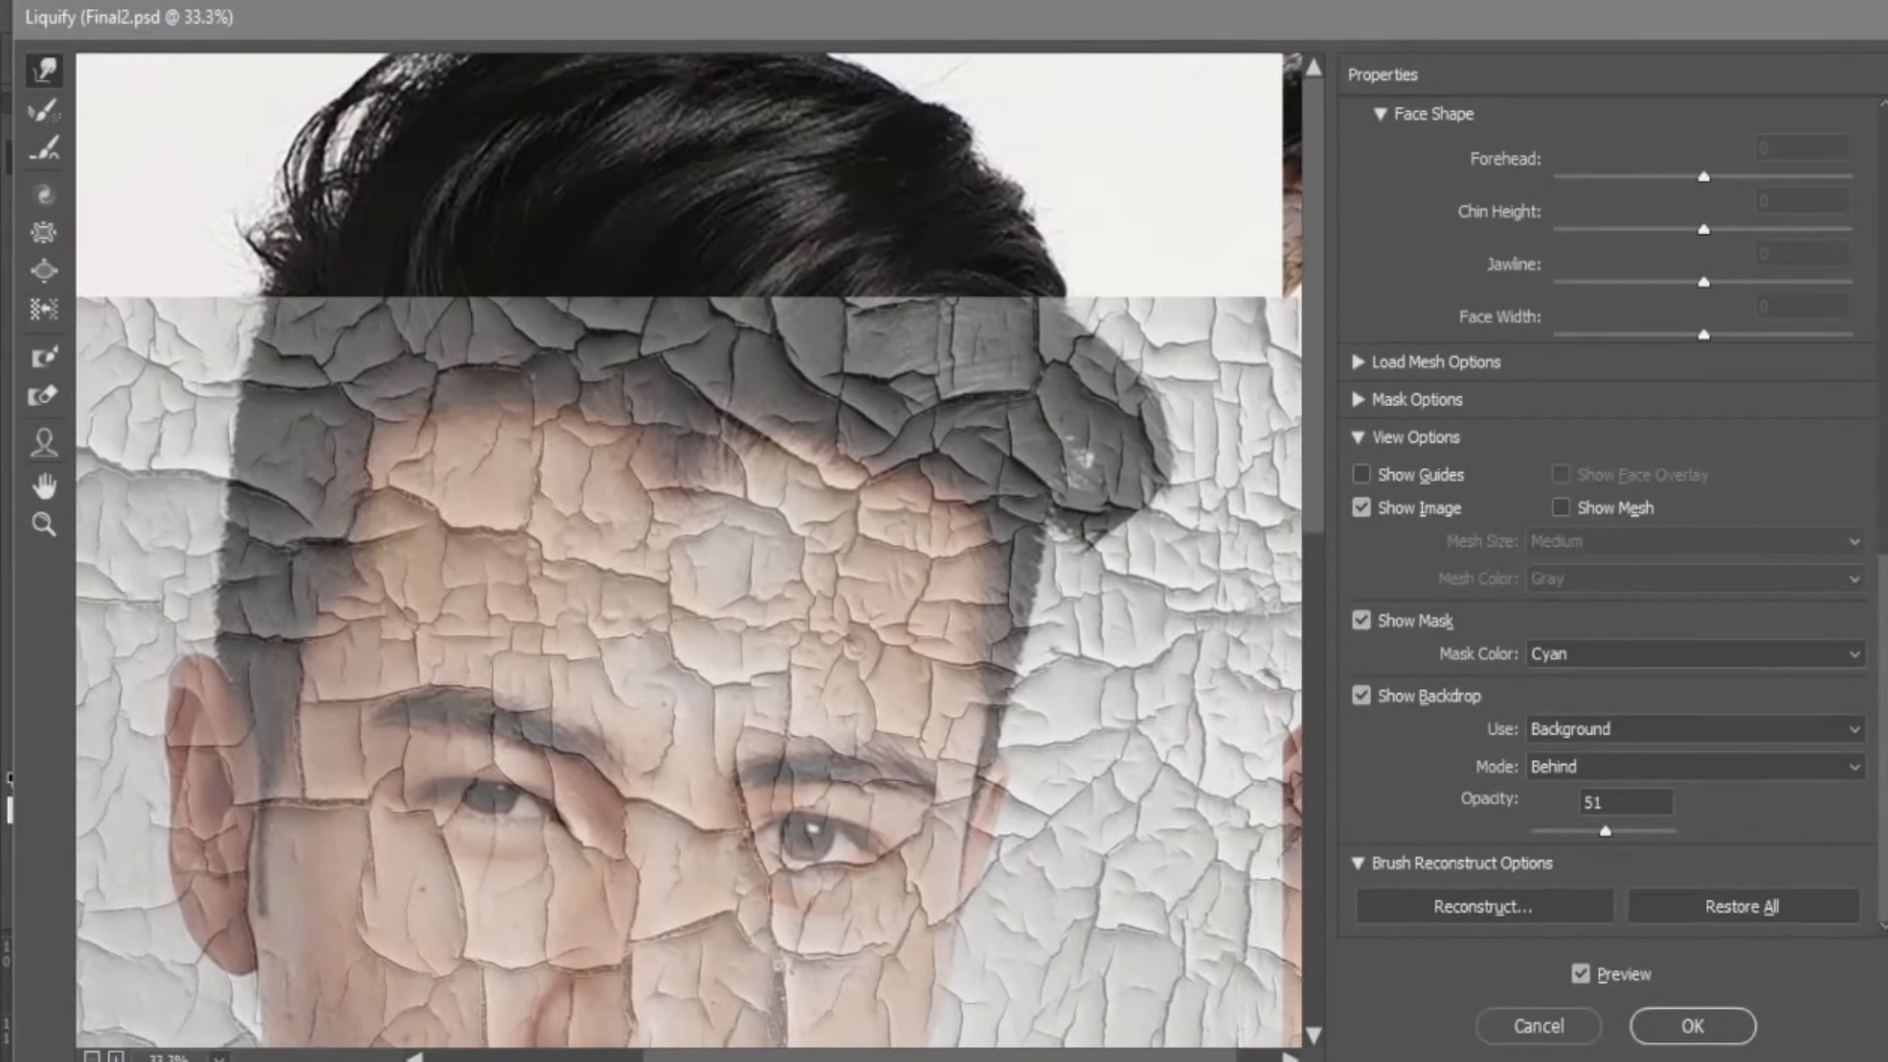
left_click_drag(712, 303, 584, 325)
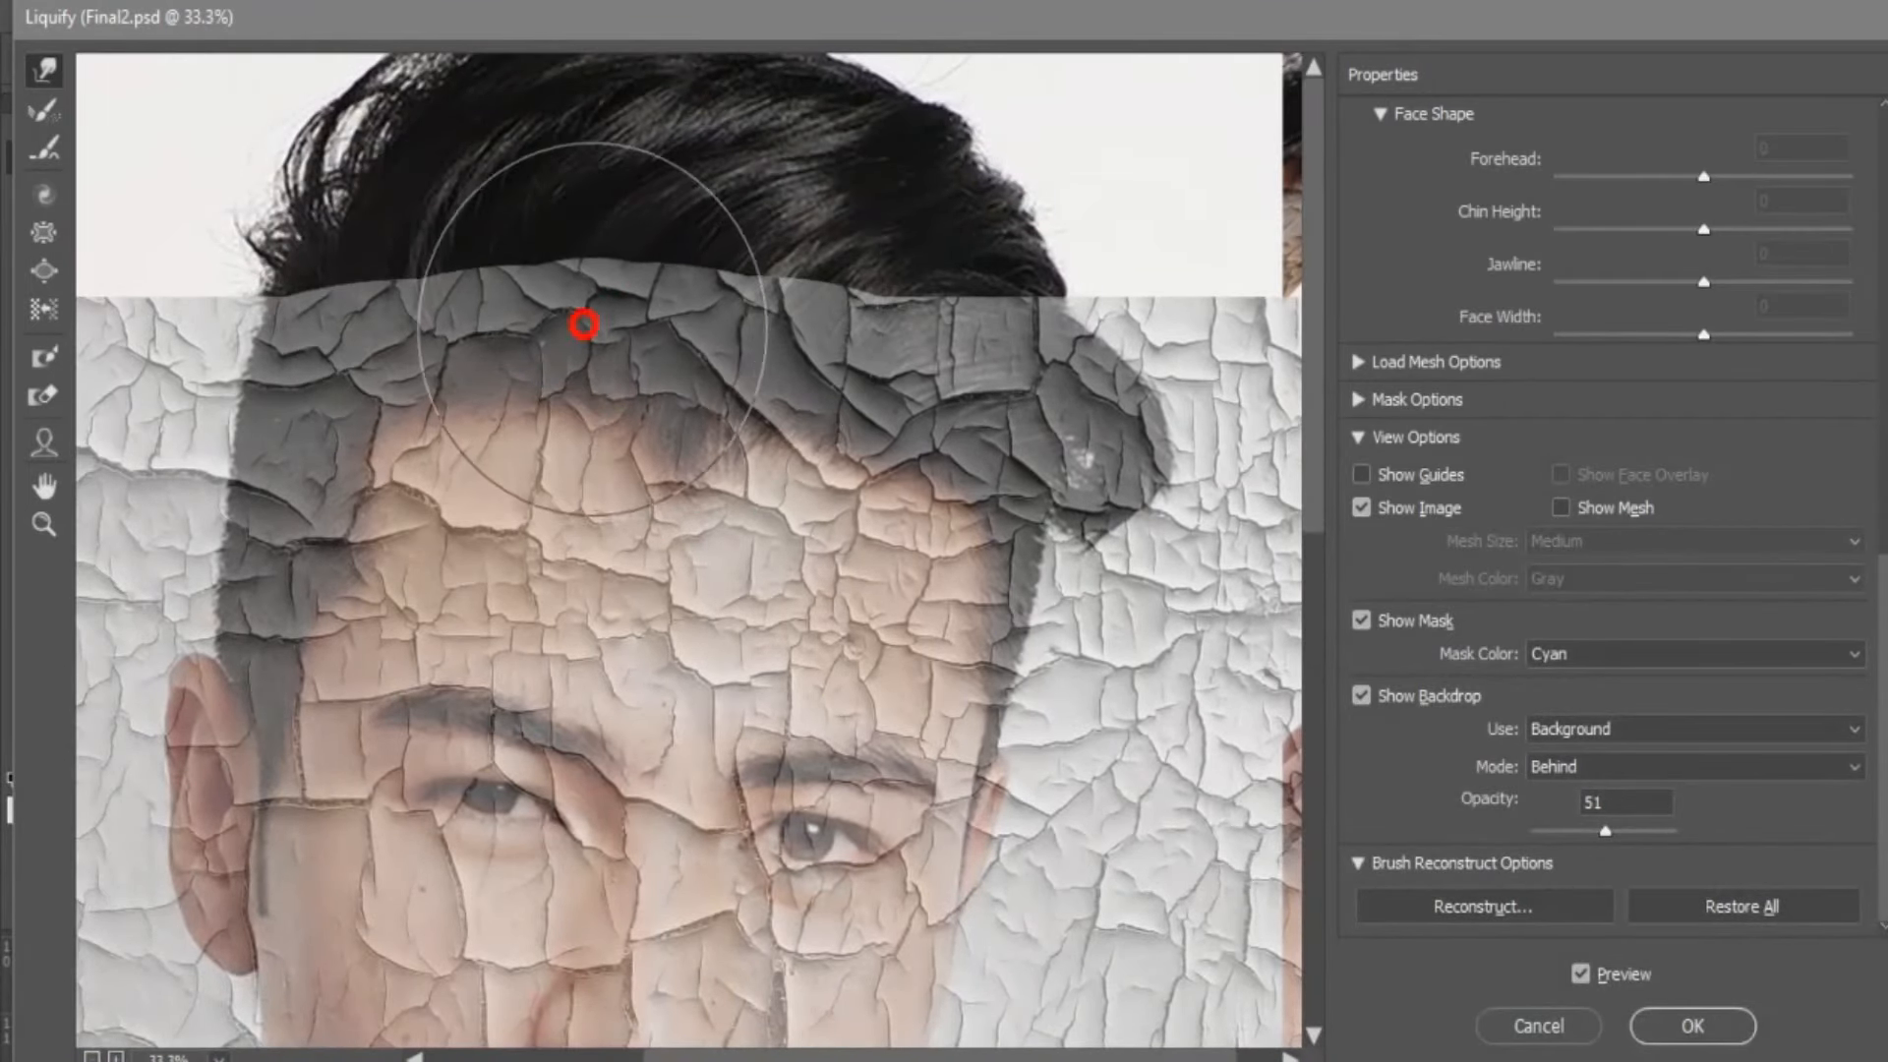
mouse_move(915, 285)
left_mouse_down()
mouse_move(927, 210)
mouse_move(984, 425)
mouse_move(1084, 661)
left_mouse_up()
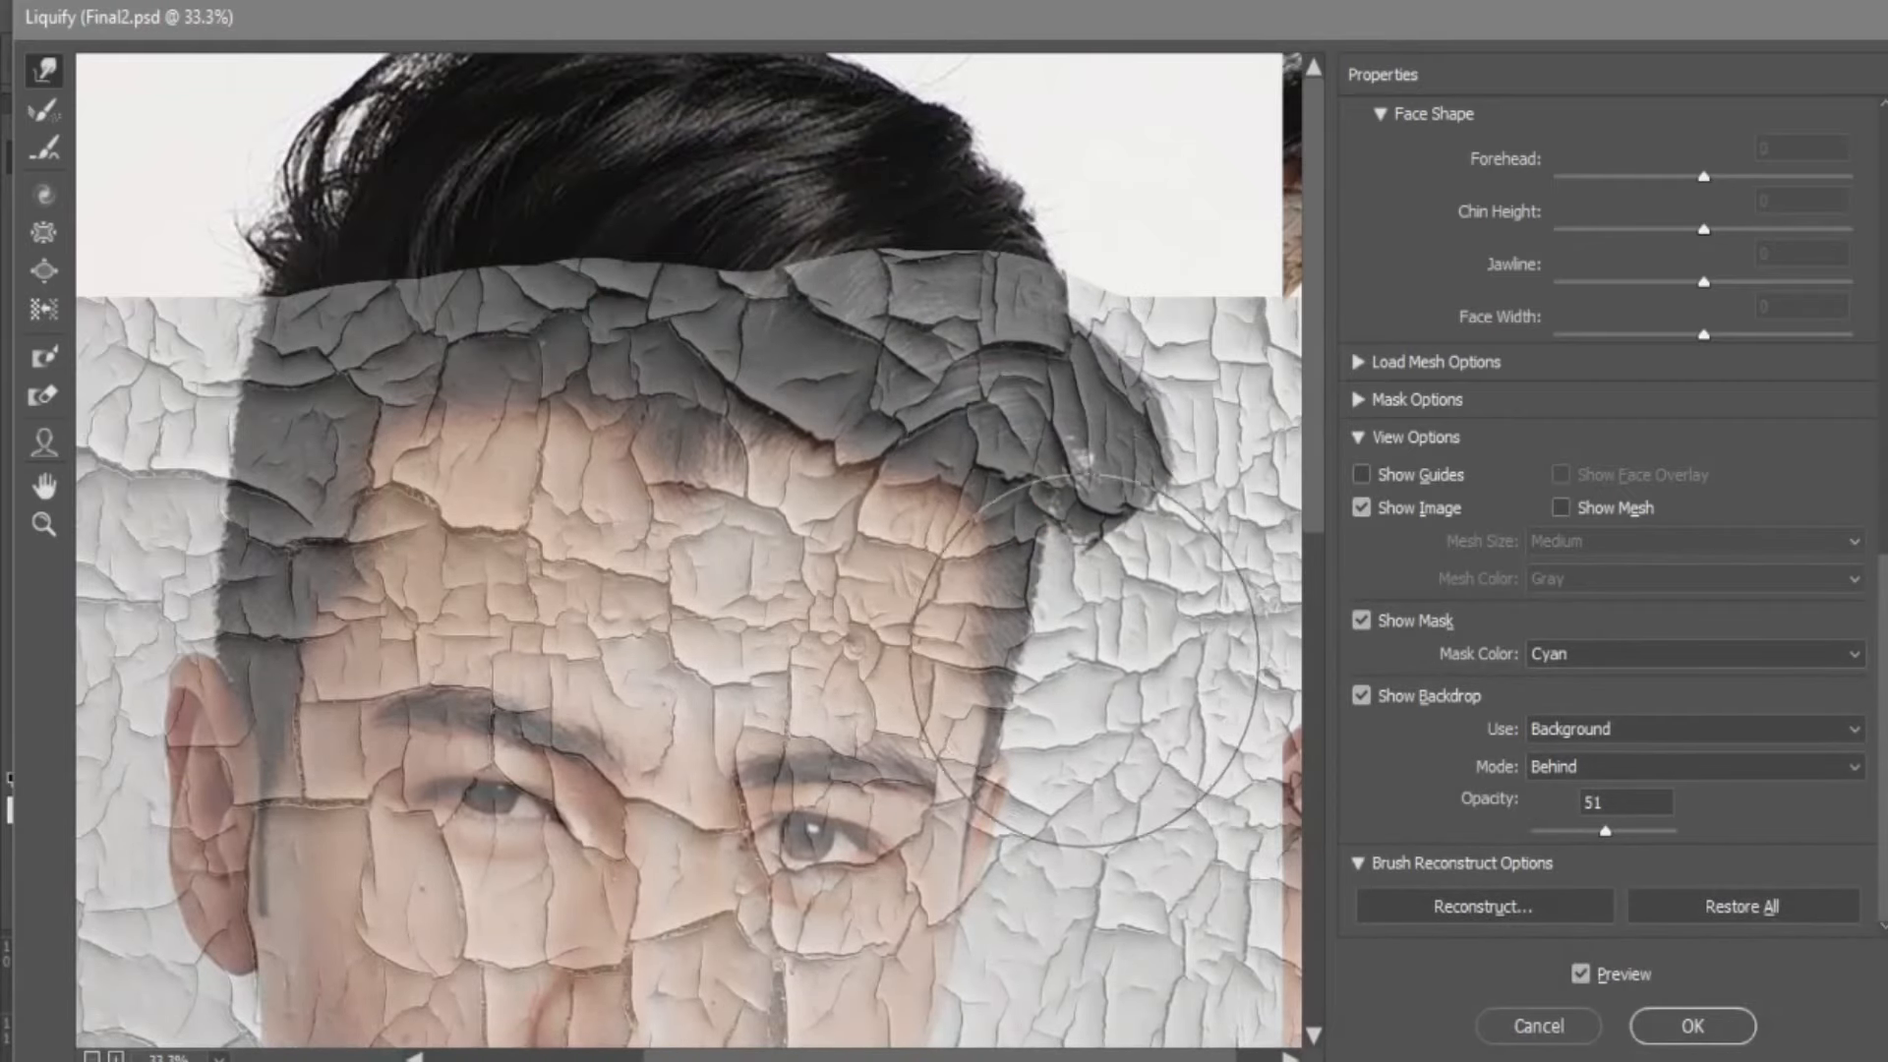
left_click_drag(540, 392, 590, 236)
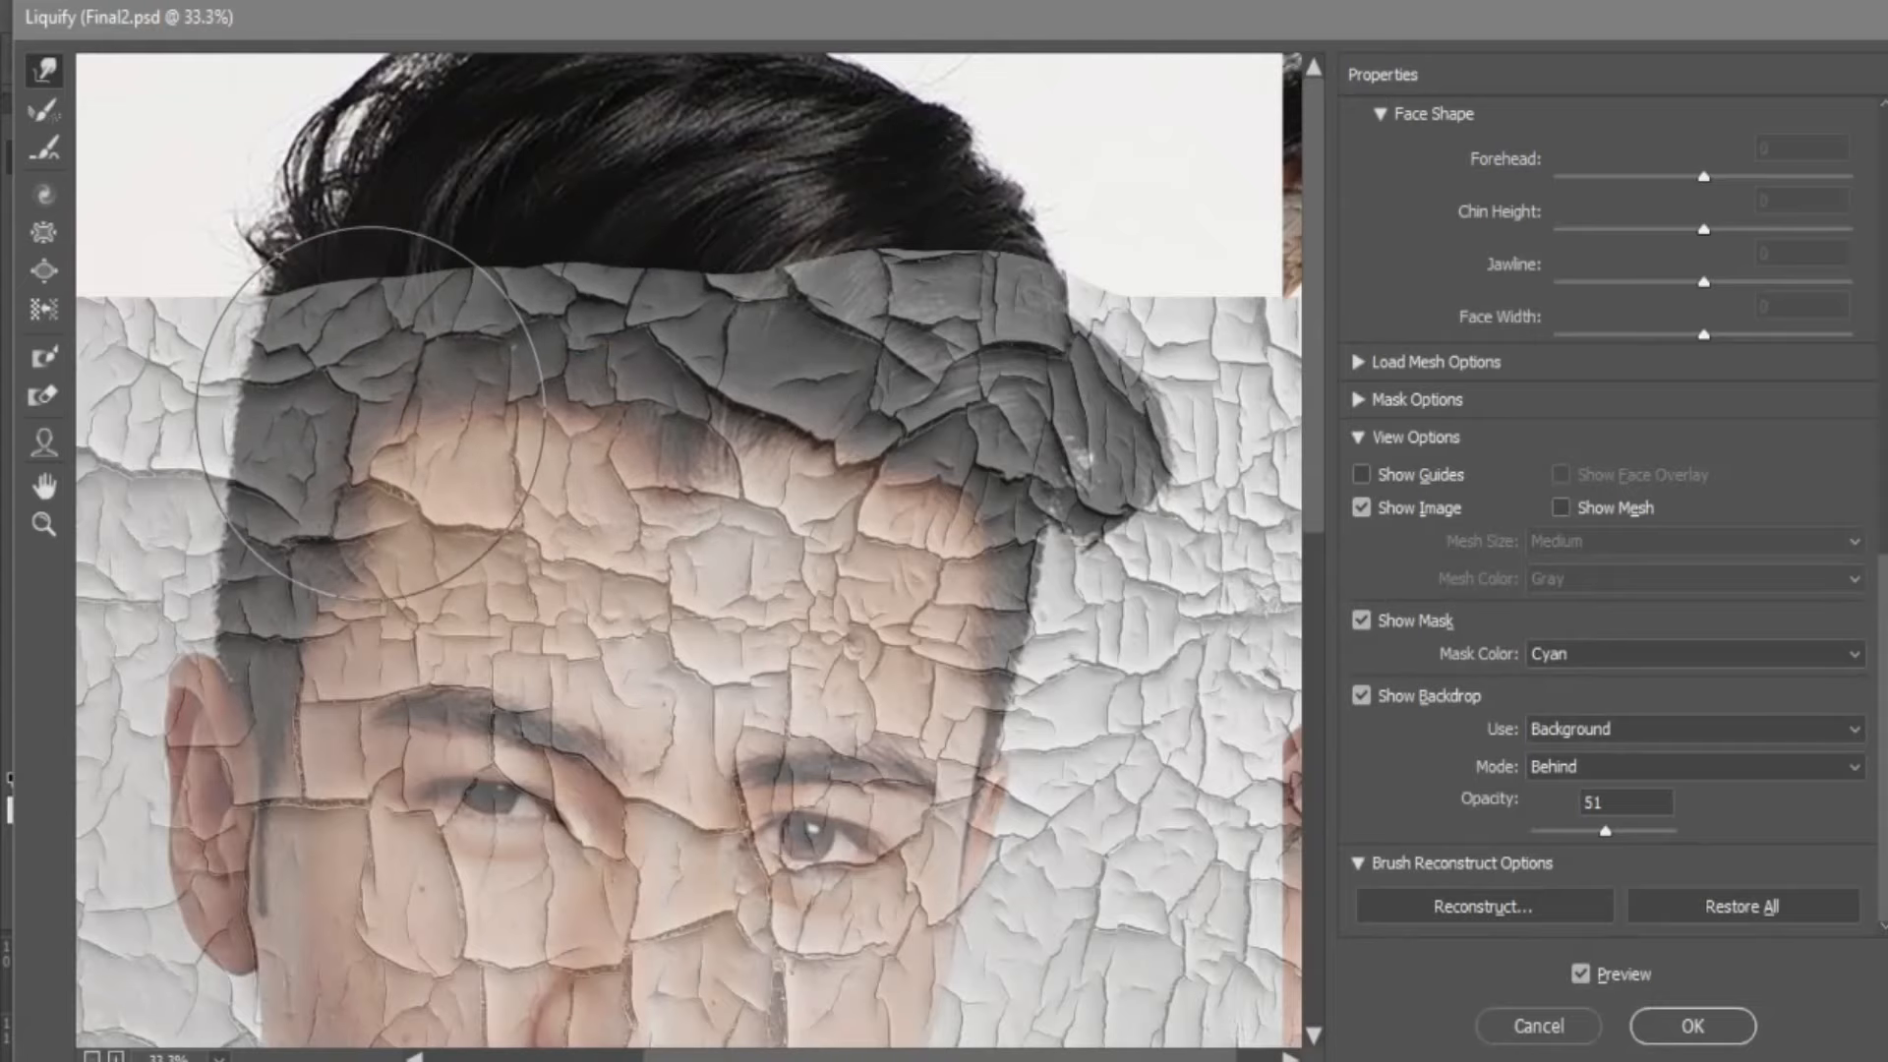
left_click_drag(497, 434, 316, 464)
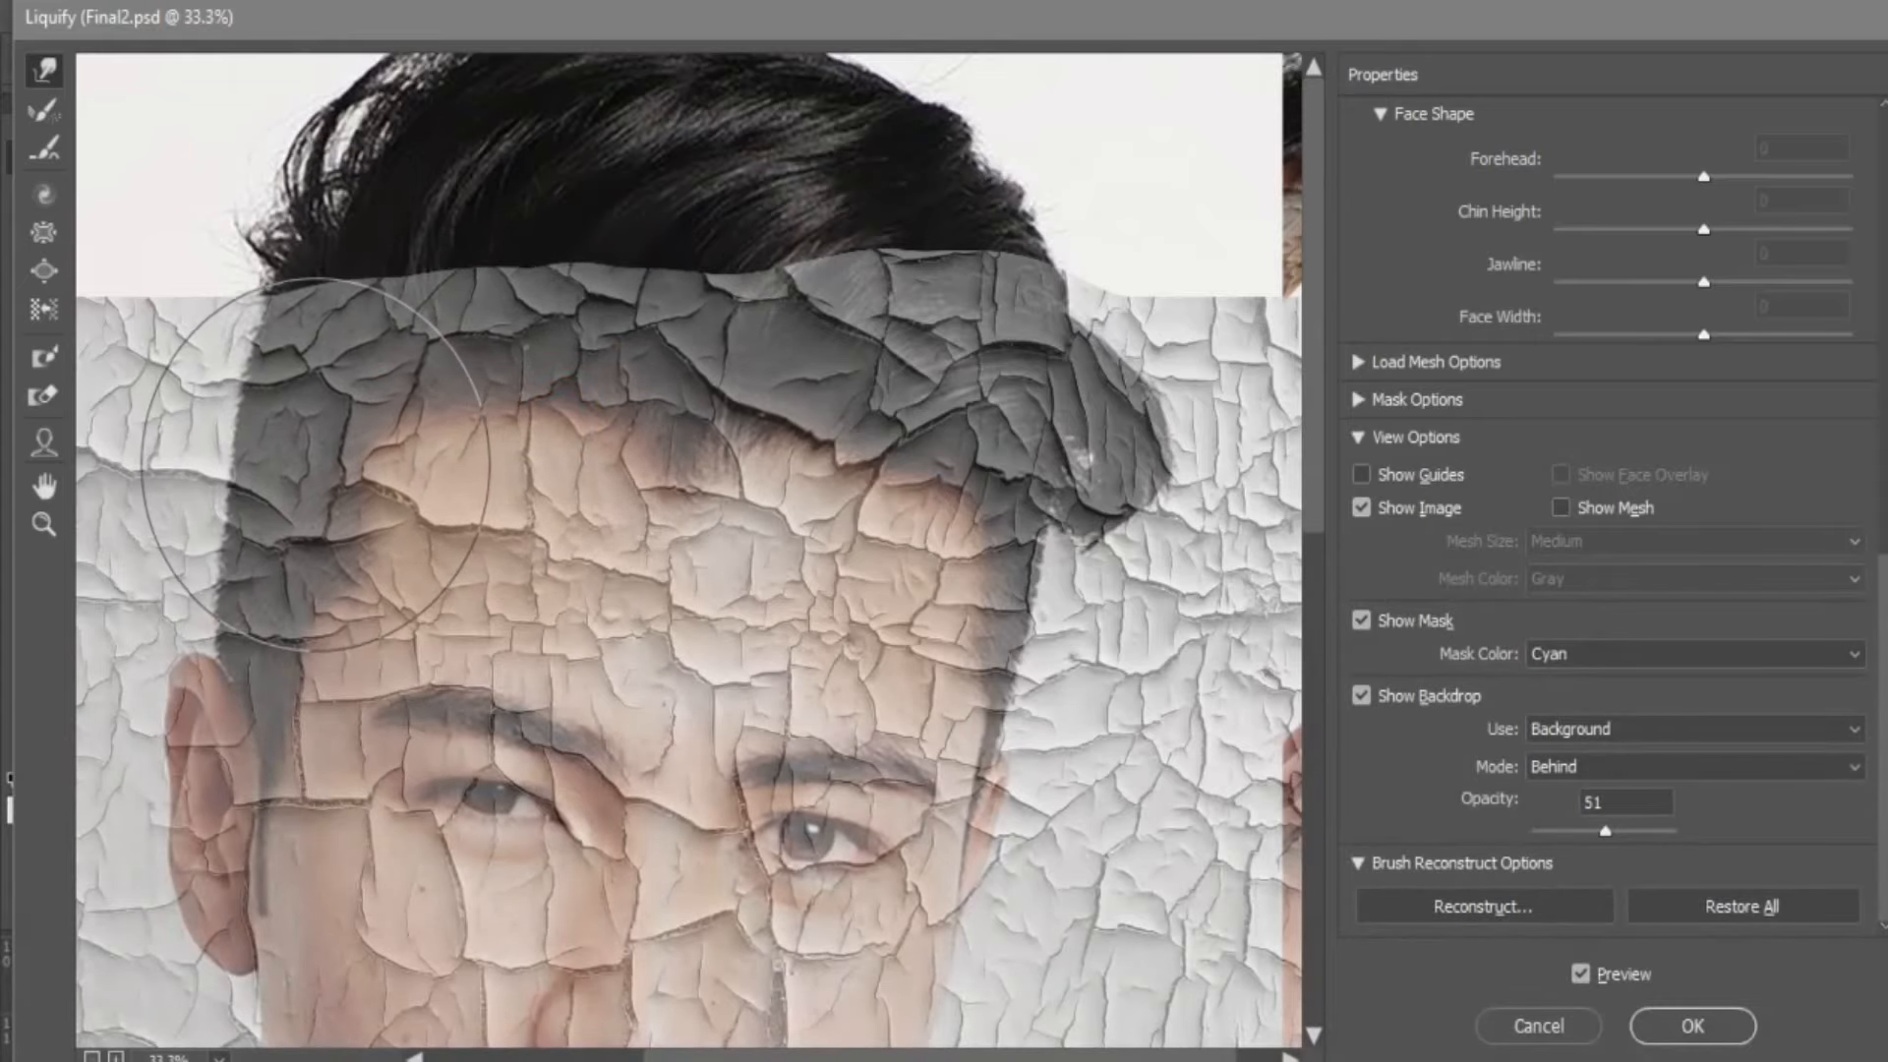
left_click_drag(405, 531, 420, 300)
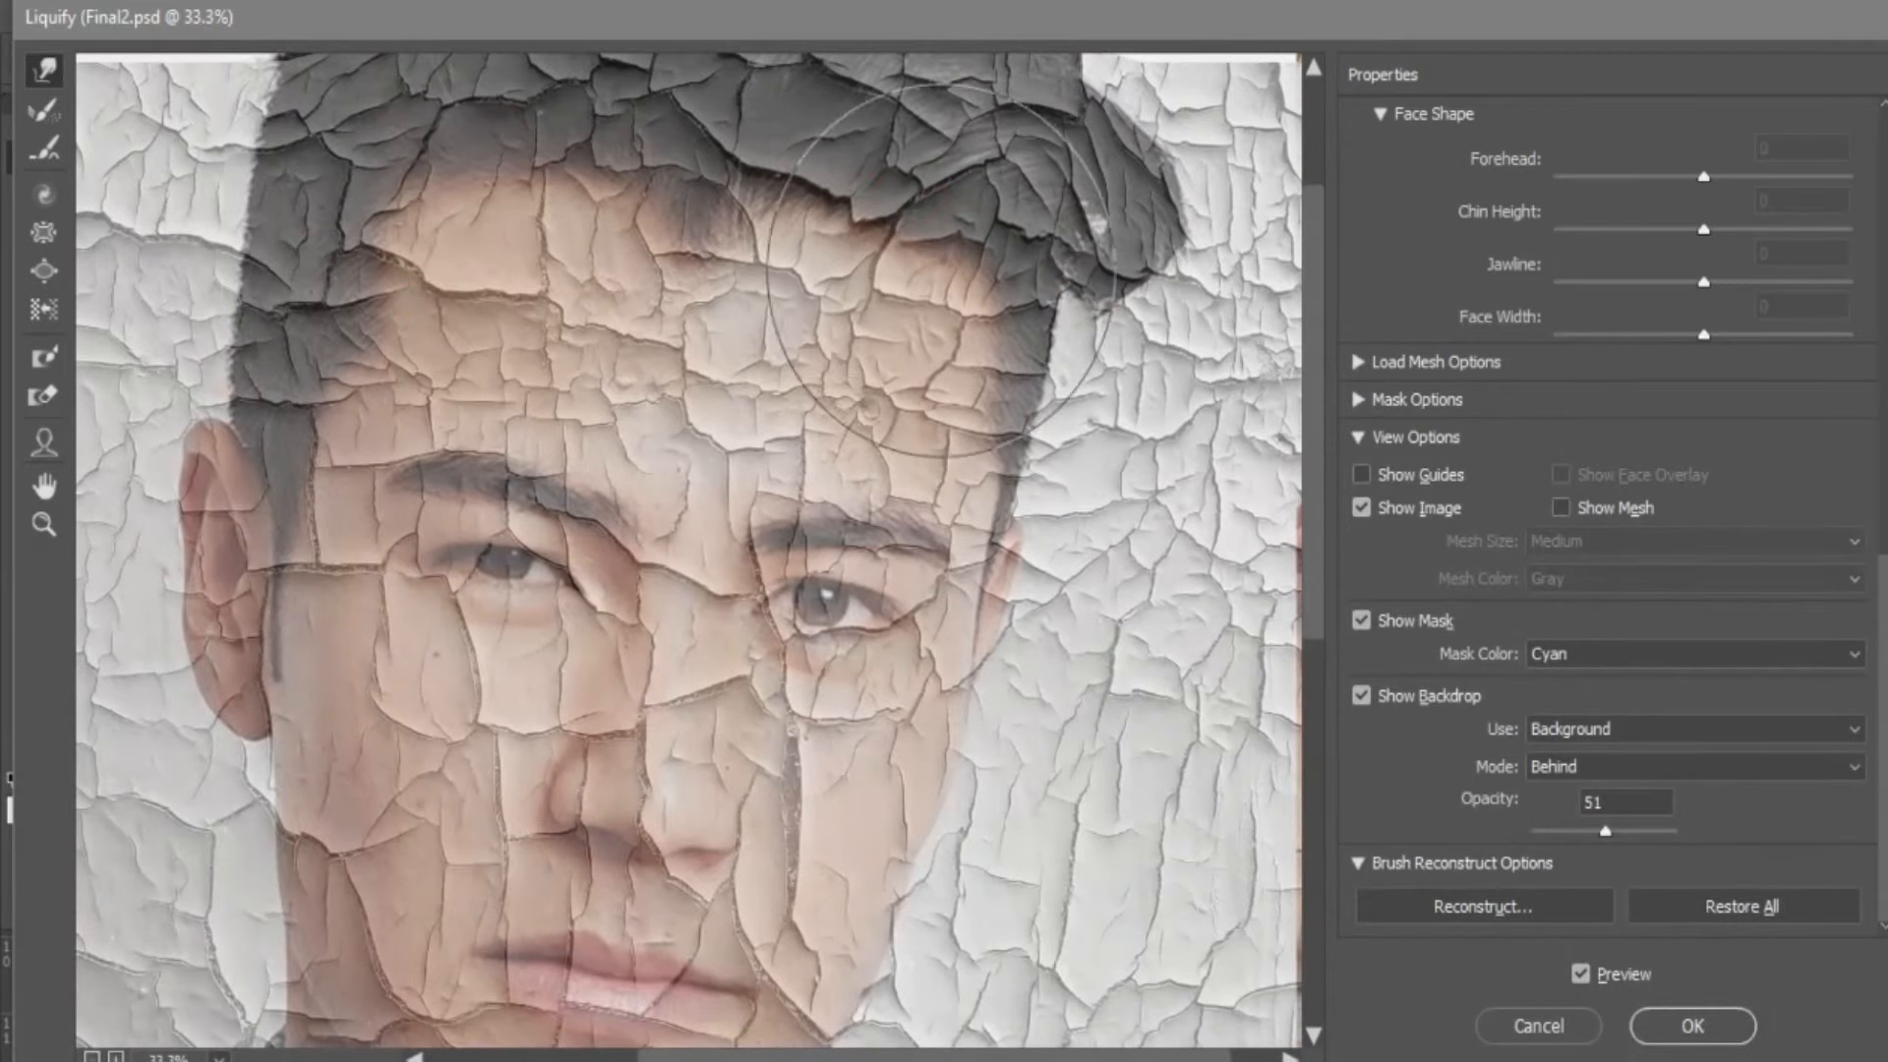
Warp the cracks along the temple and cheek opposite the visible ear, and around both sides of the jaw.
left_click_drag(1049, 588, 958, 391)
scroll(925, 636, "down", 3)
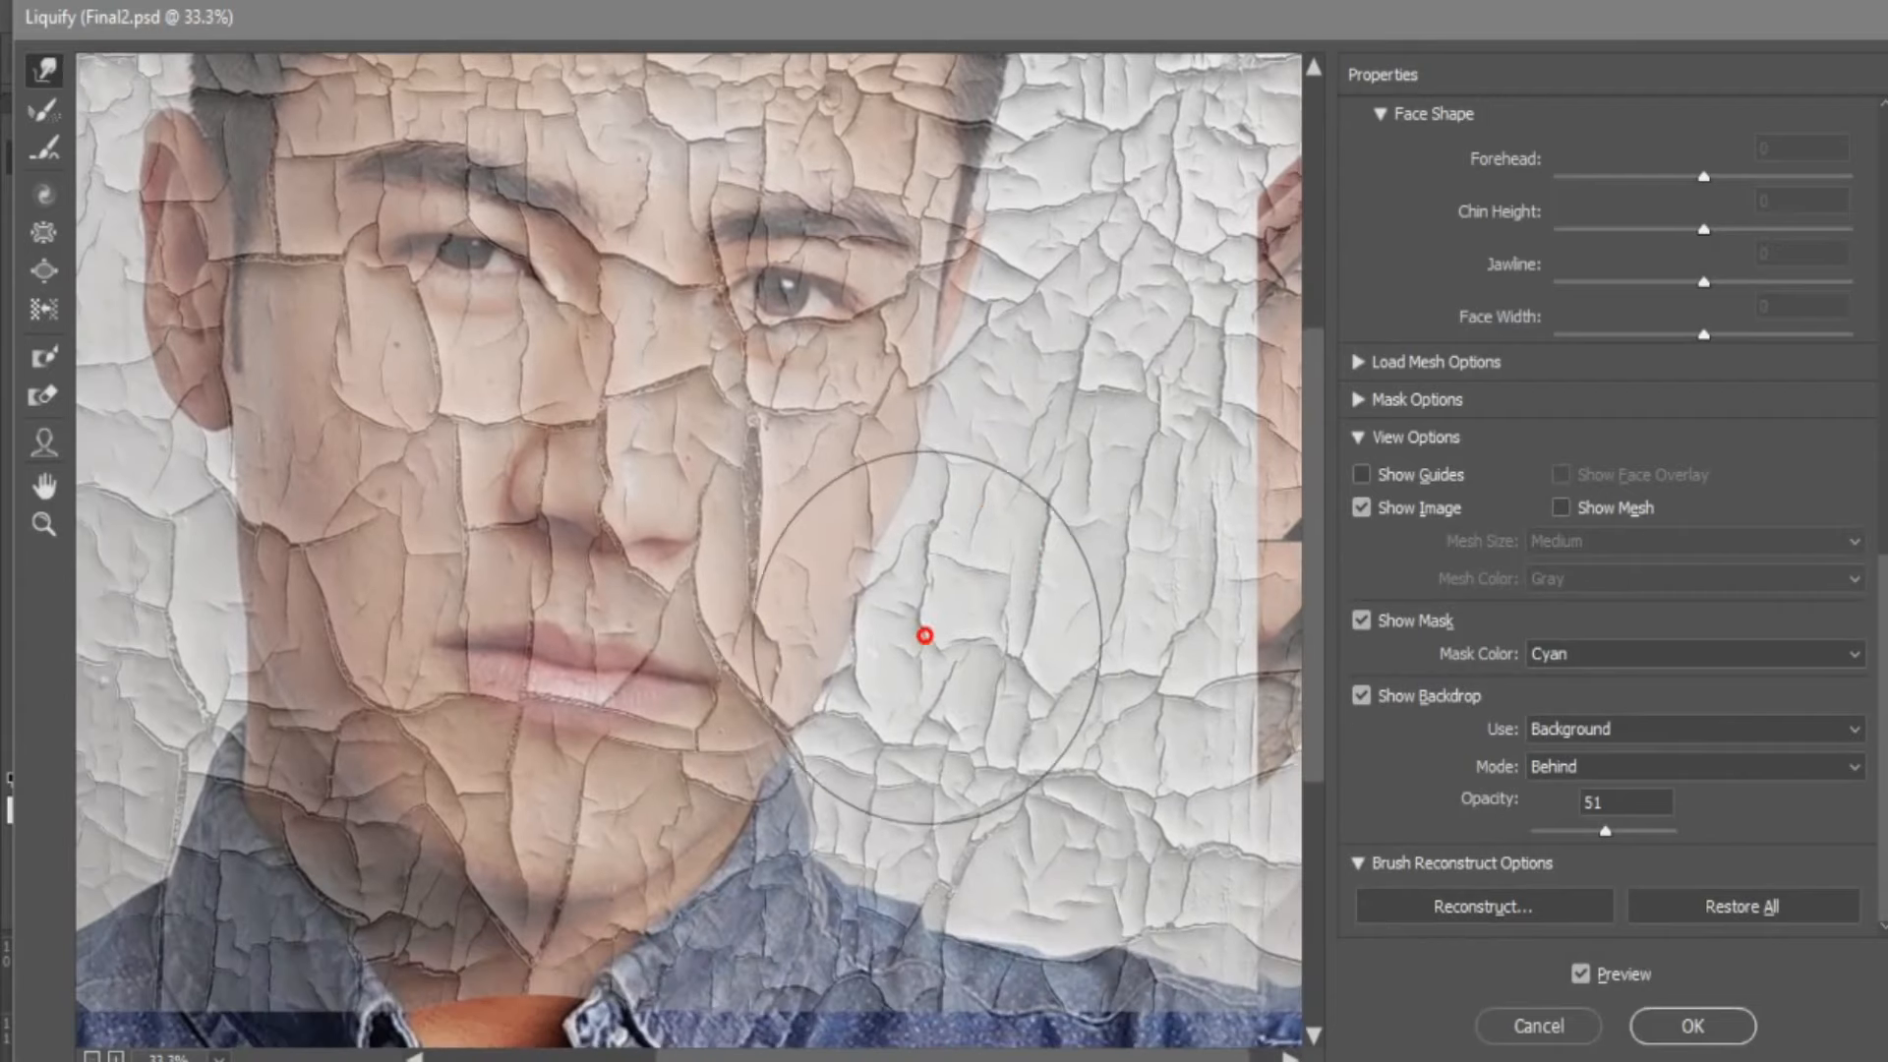
mouse_move(926, 635)
left_mouse_down()
mouse_move(894, 692)
mouse_move(923, 672)
mouse_move(915, 620)
left_mouse_up()
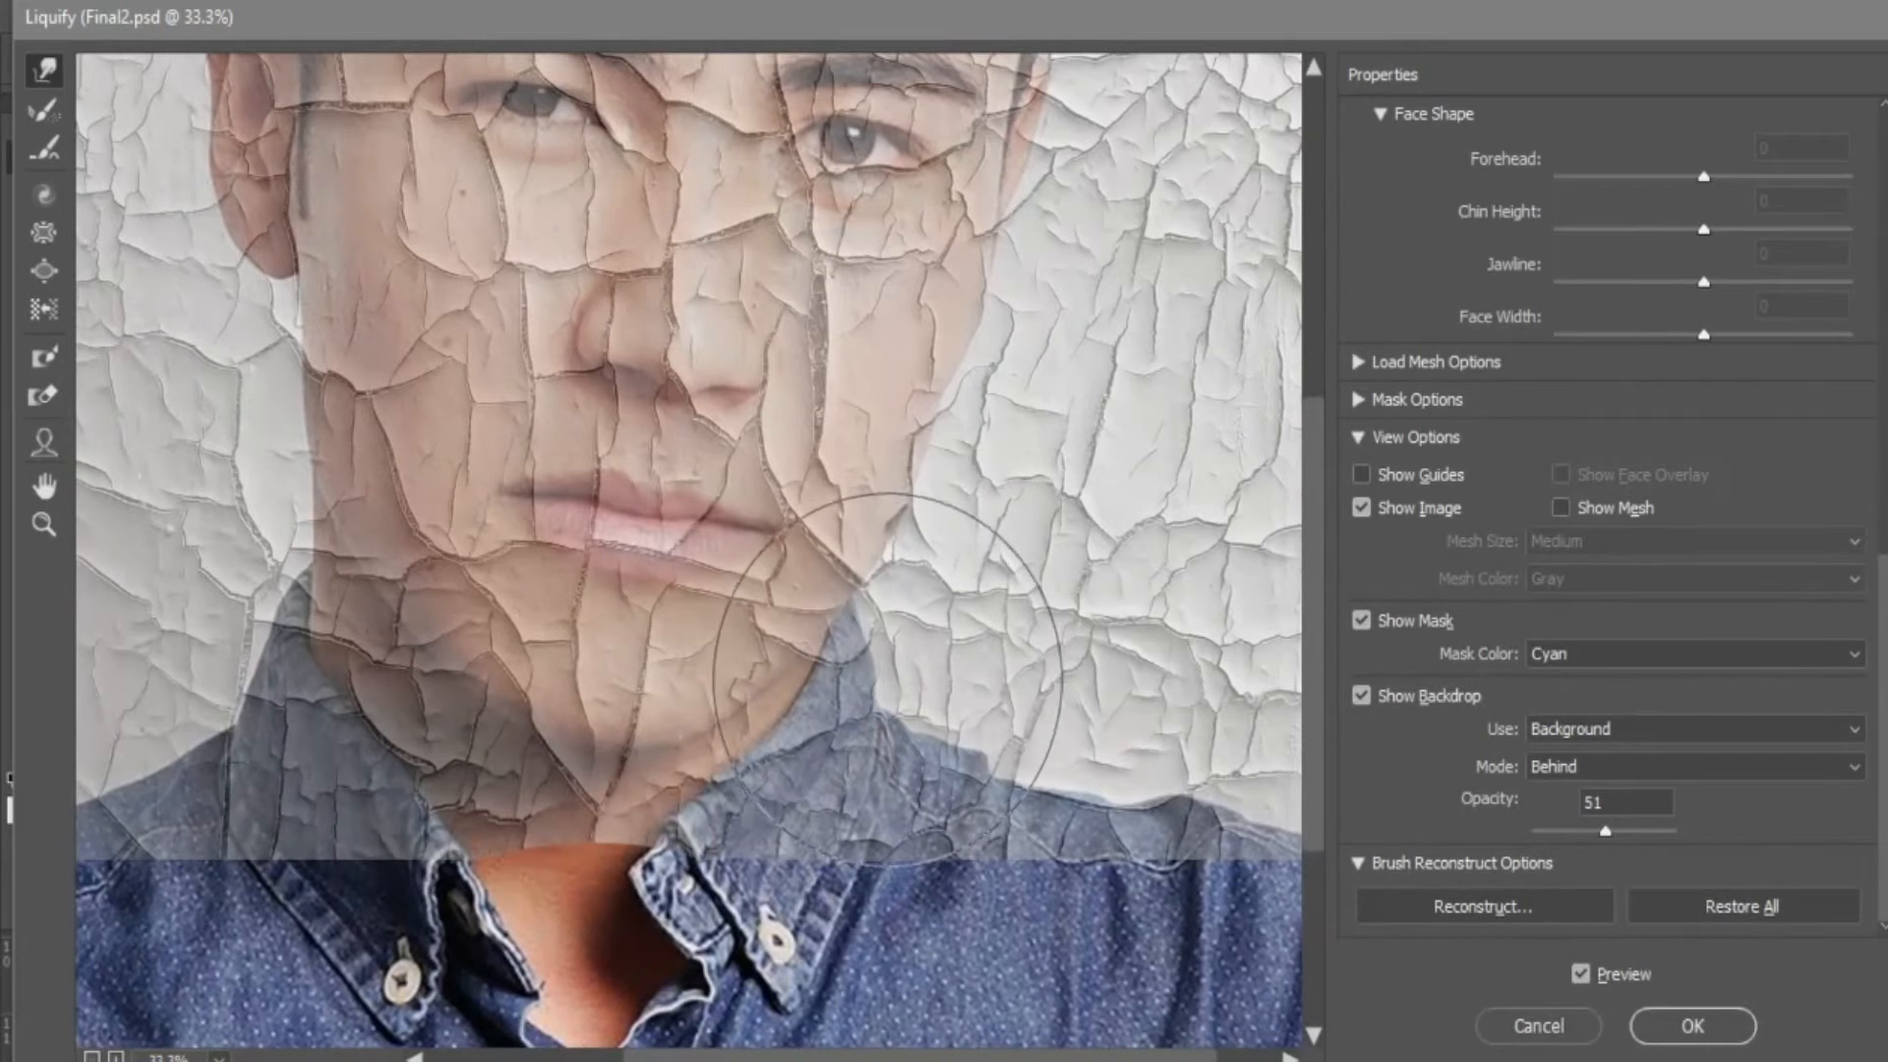
left_click(467, 770)
mouse_move(467, 770)
left_mouse_down()
mouse_move(315, 699)
mouse_move(316, 672)
mouse_move(227, 551)
left_mouse_up()
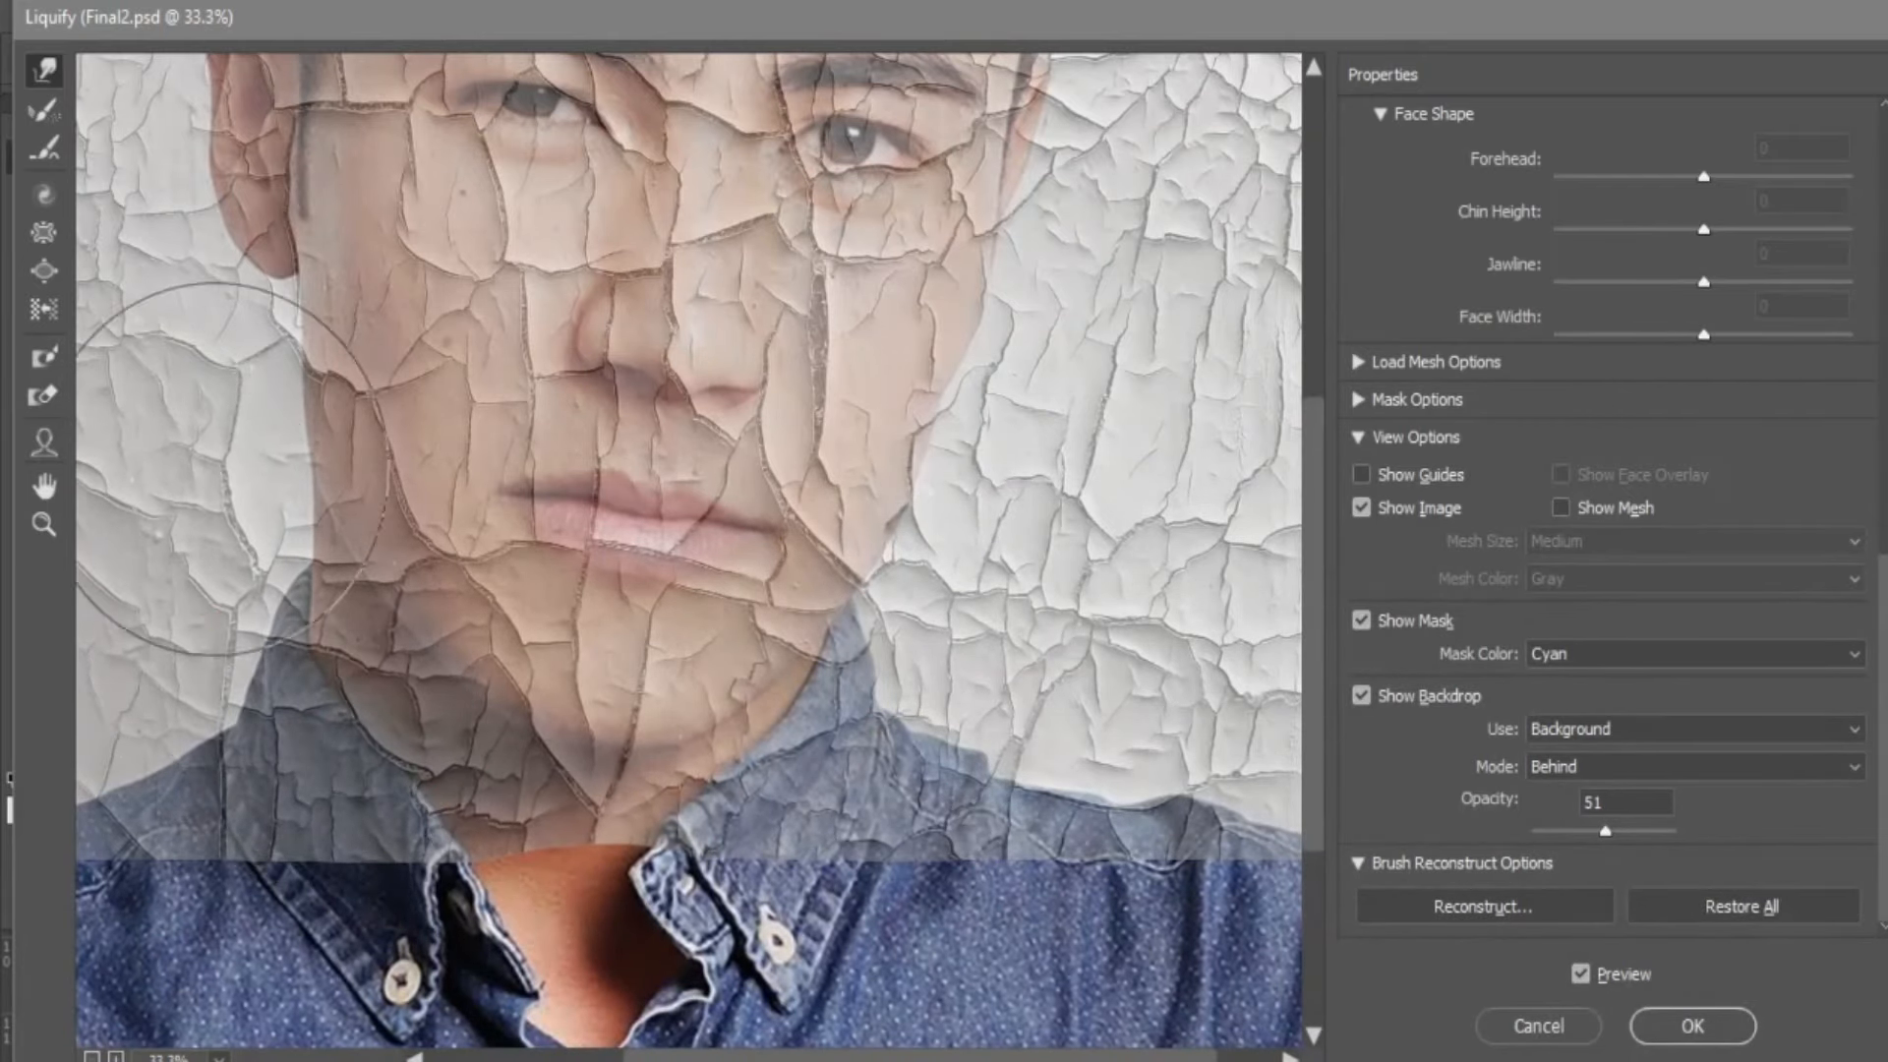
left_click_drag(514, 421, 599, 620)
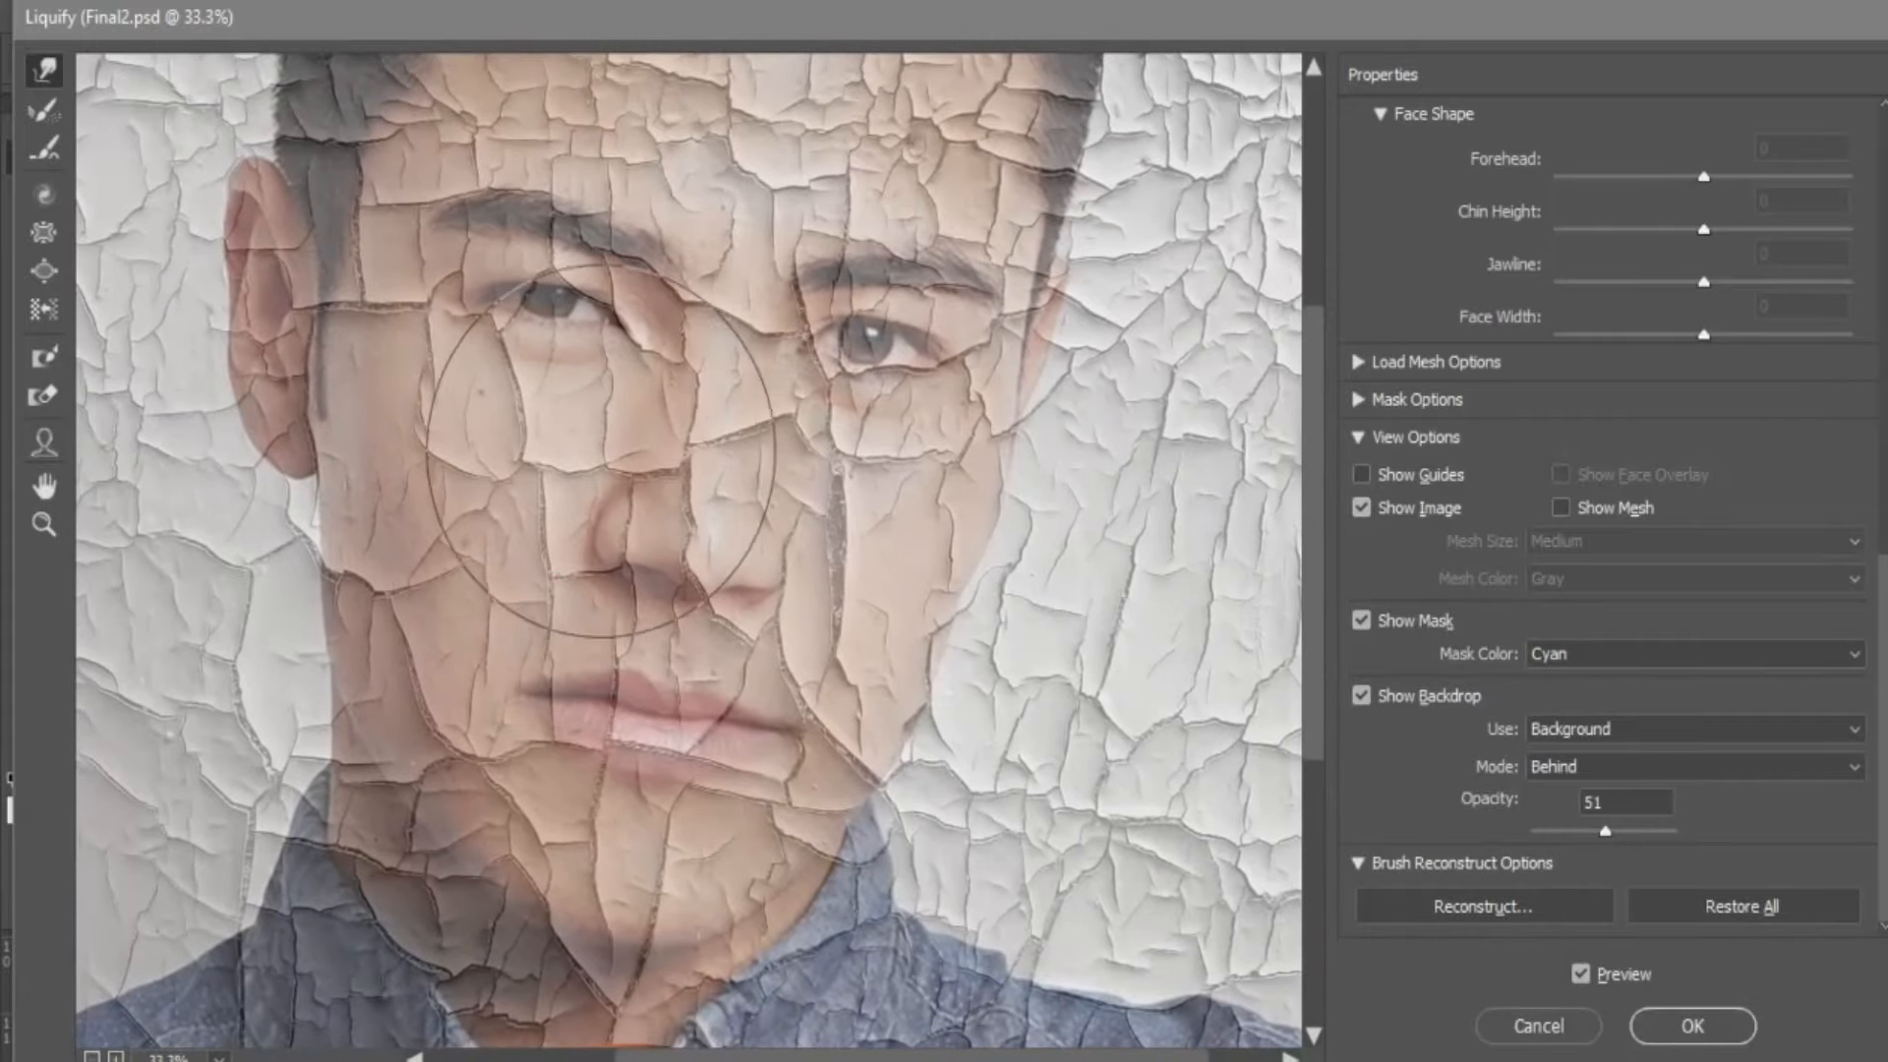
Warp the cracks around the nose and mouth to fit the facial features, and apply the Liquify distortion to the texture layer.
mouse_move(645, 388)
left_mouse_down()
mouse_move(495, 561)
mouse_move(495, 581)
mouse_move(550, 598)
mouse_move(550, 627)
mouse_move(578, 402)
left_mouse_up()
left_click(570, 540)
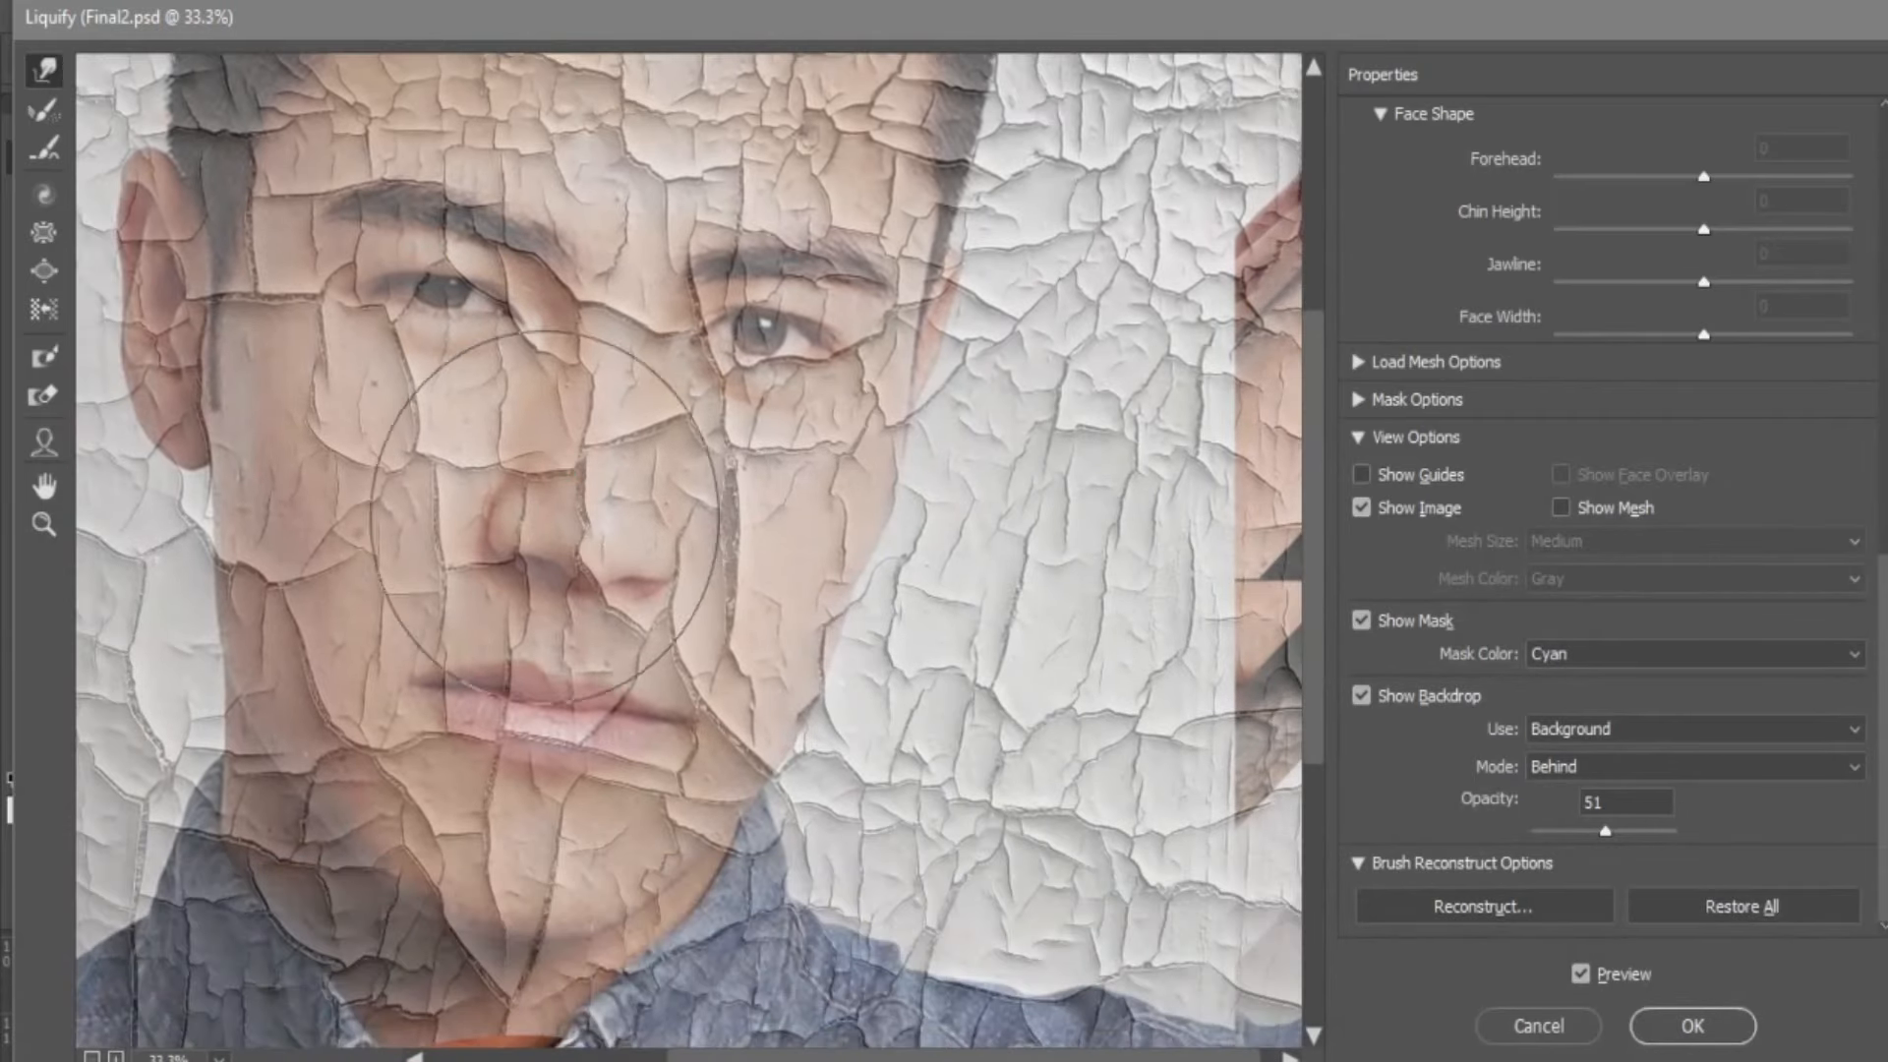
left_click_drag(695, 677, 522, 676)
scroll(619, 677, "down", 5)
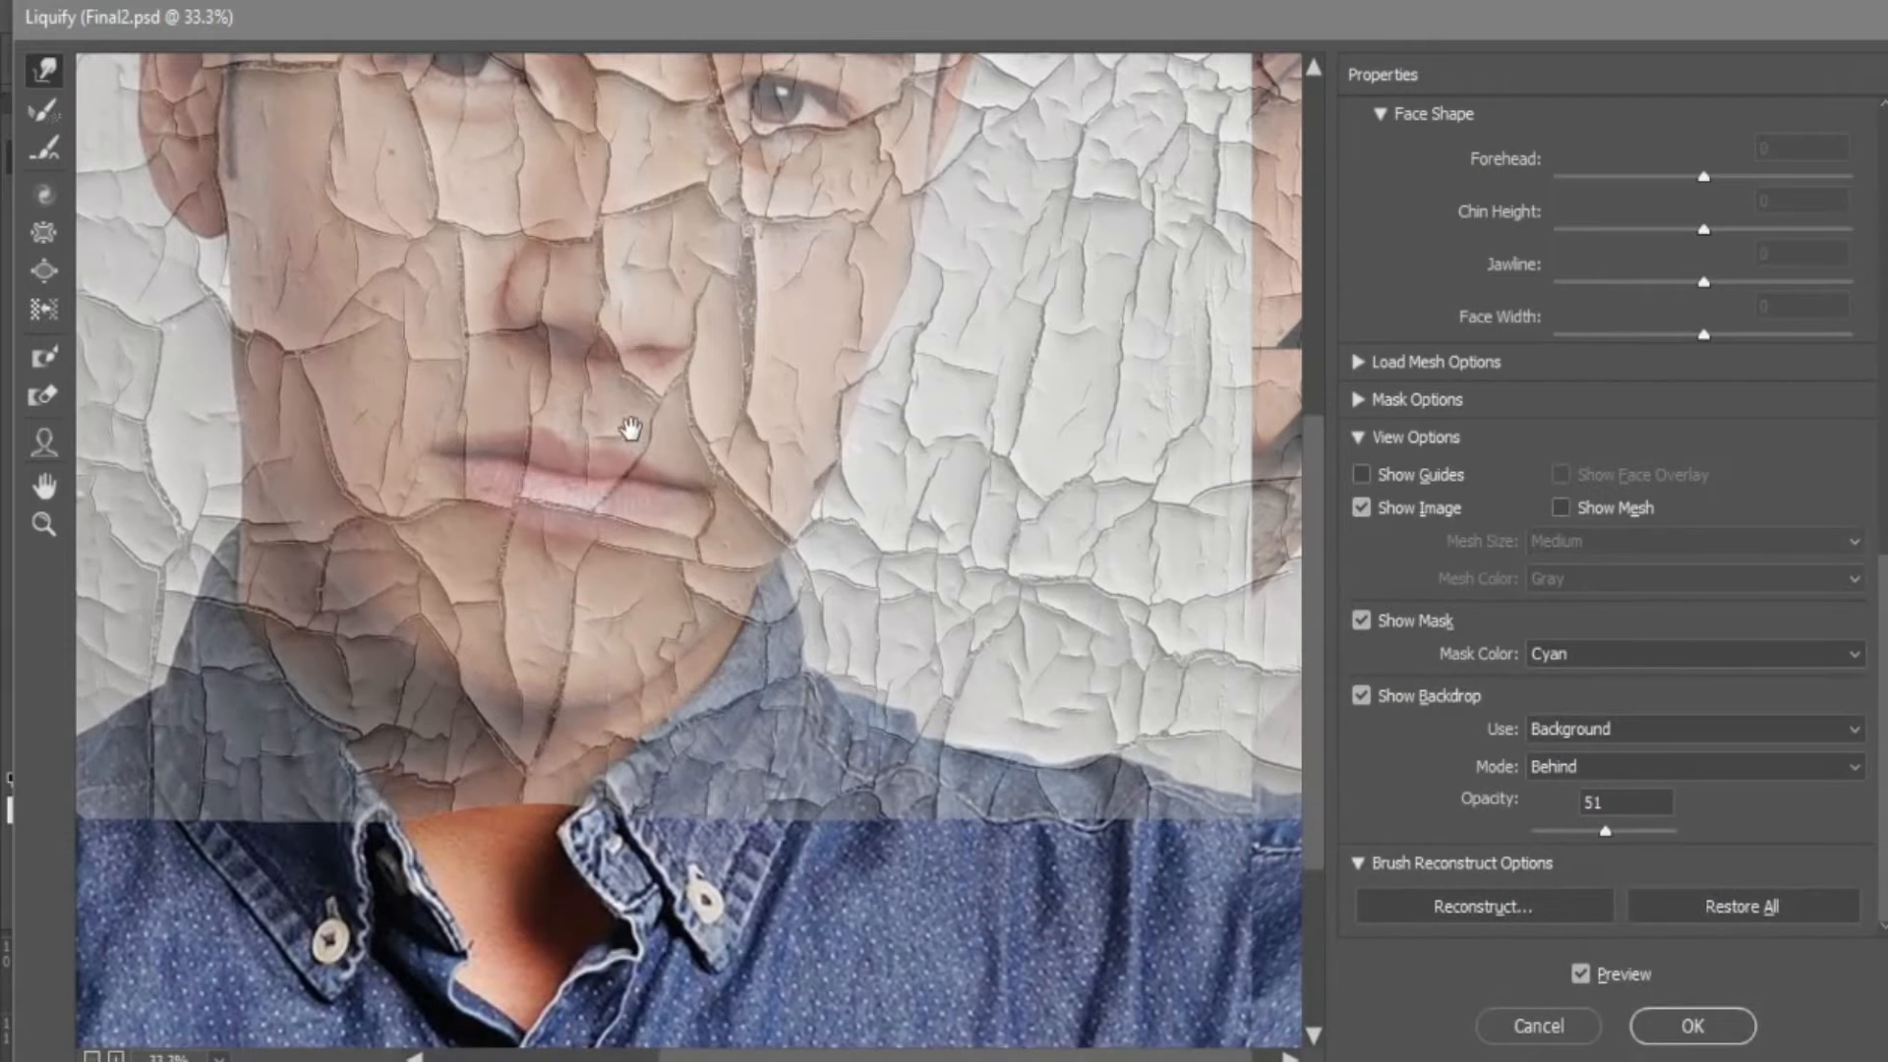
scroll(632, 426, "up", 5)
key("ctrl+minus")
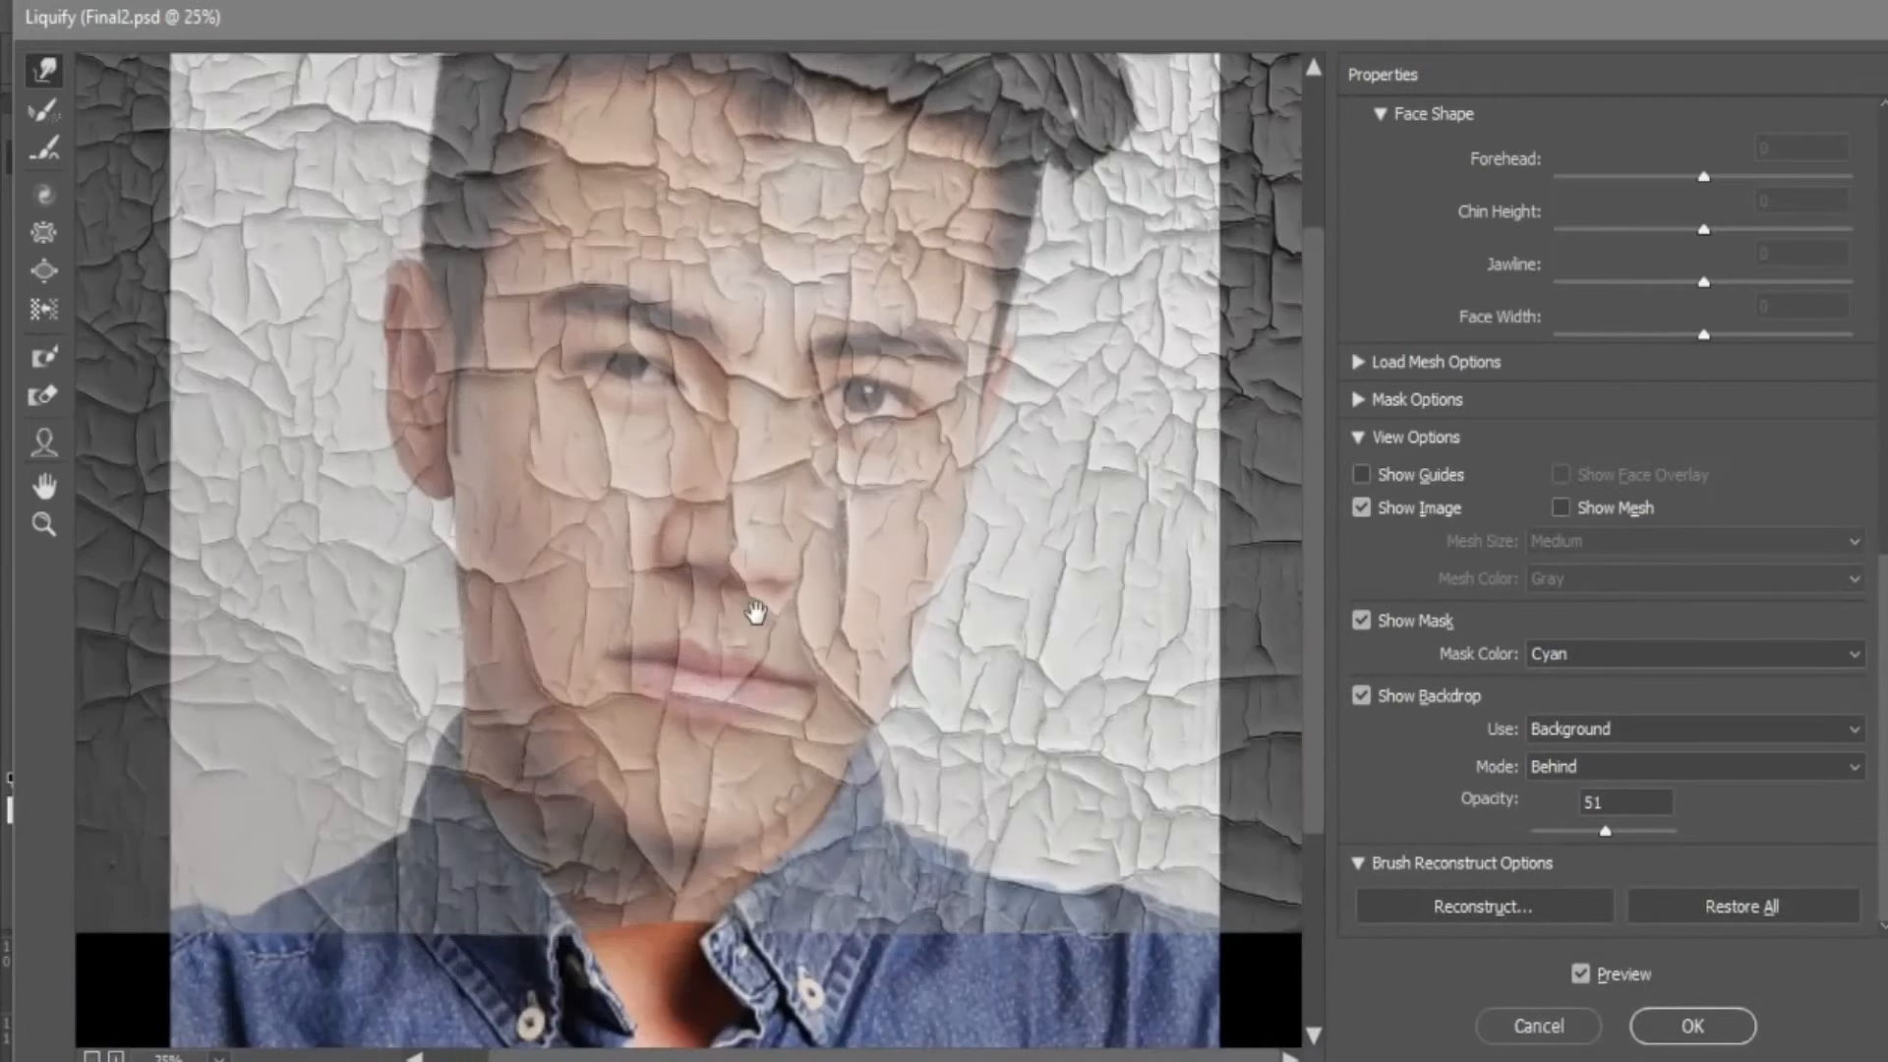
scroll(646, 673, "up", 4)
scroll(747, 624, "down", 2)
left_click(617, 544)
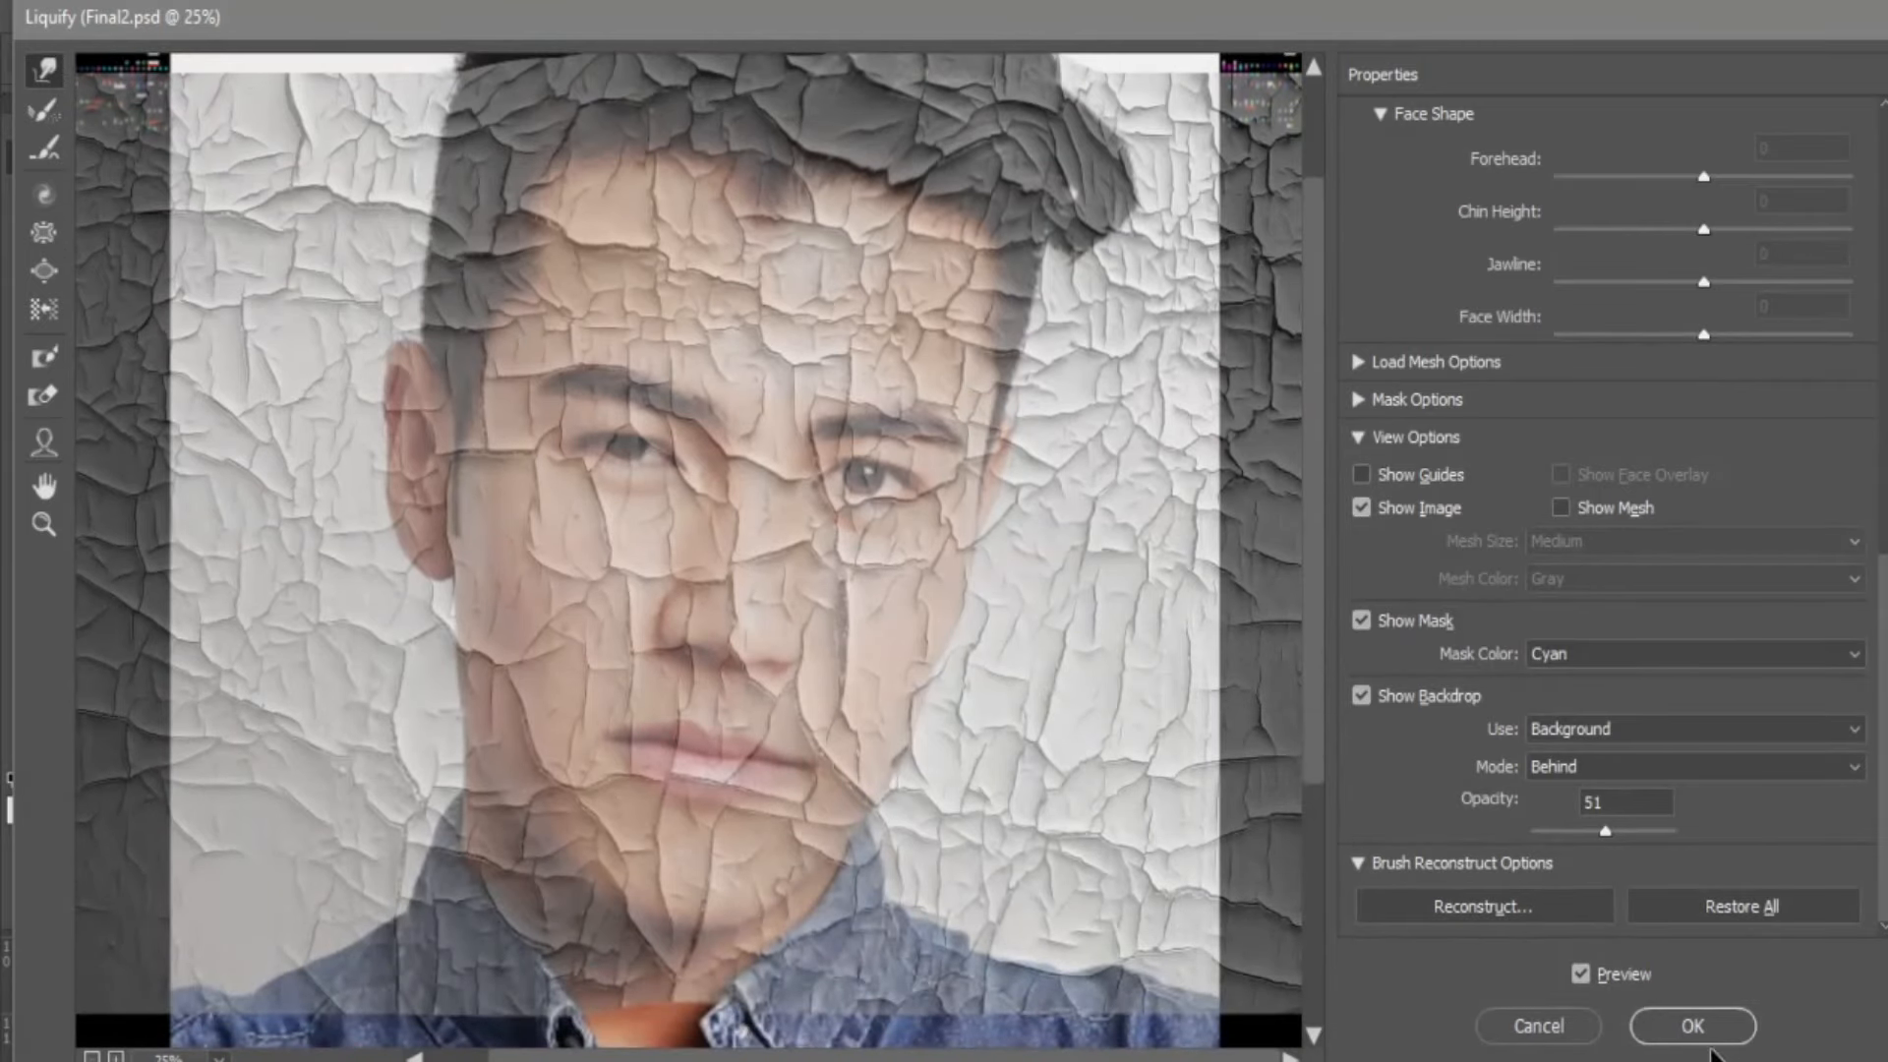
left_click(1697, 1028)
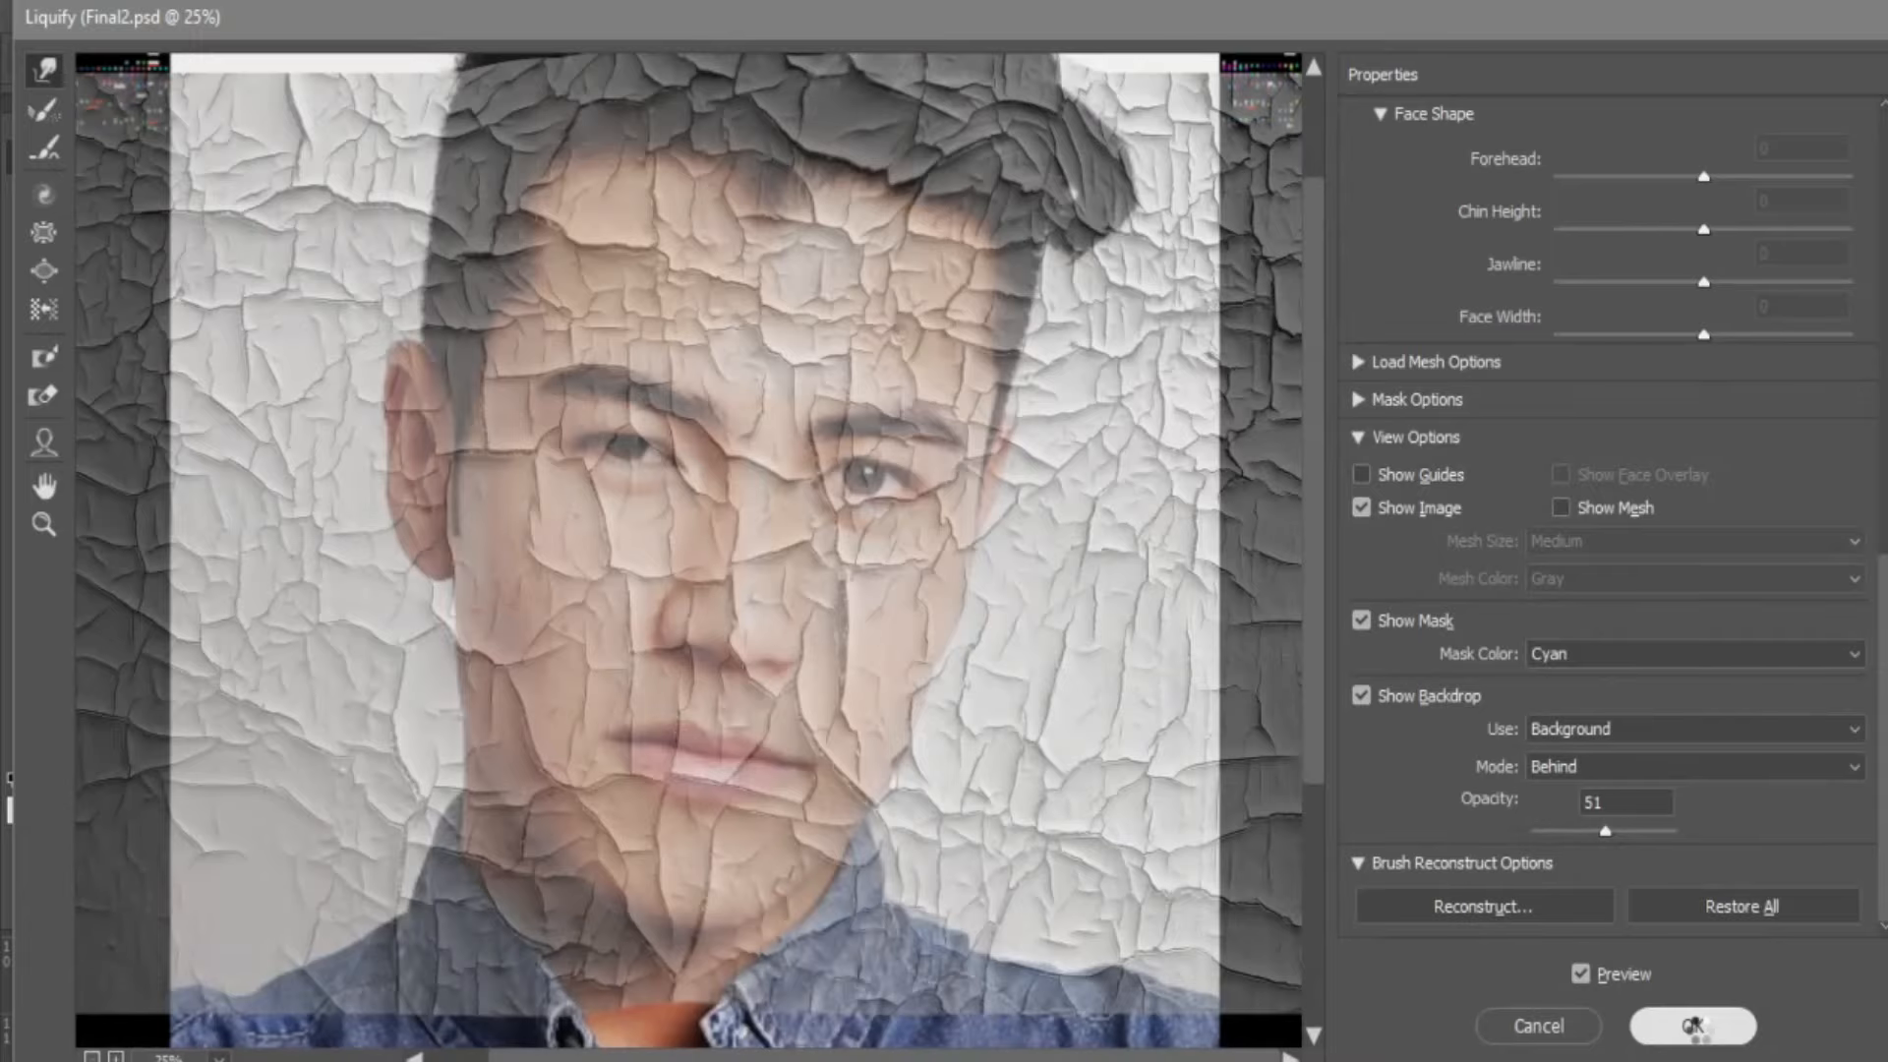
left_click(1694, 1025)
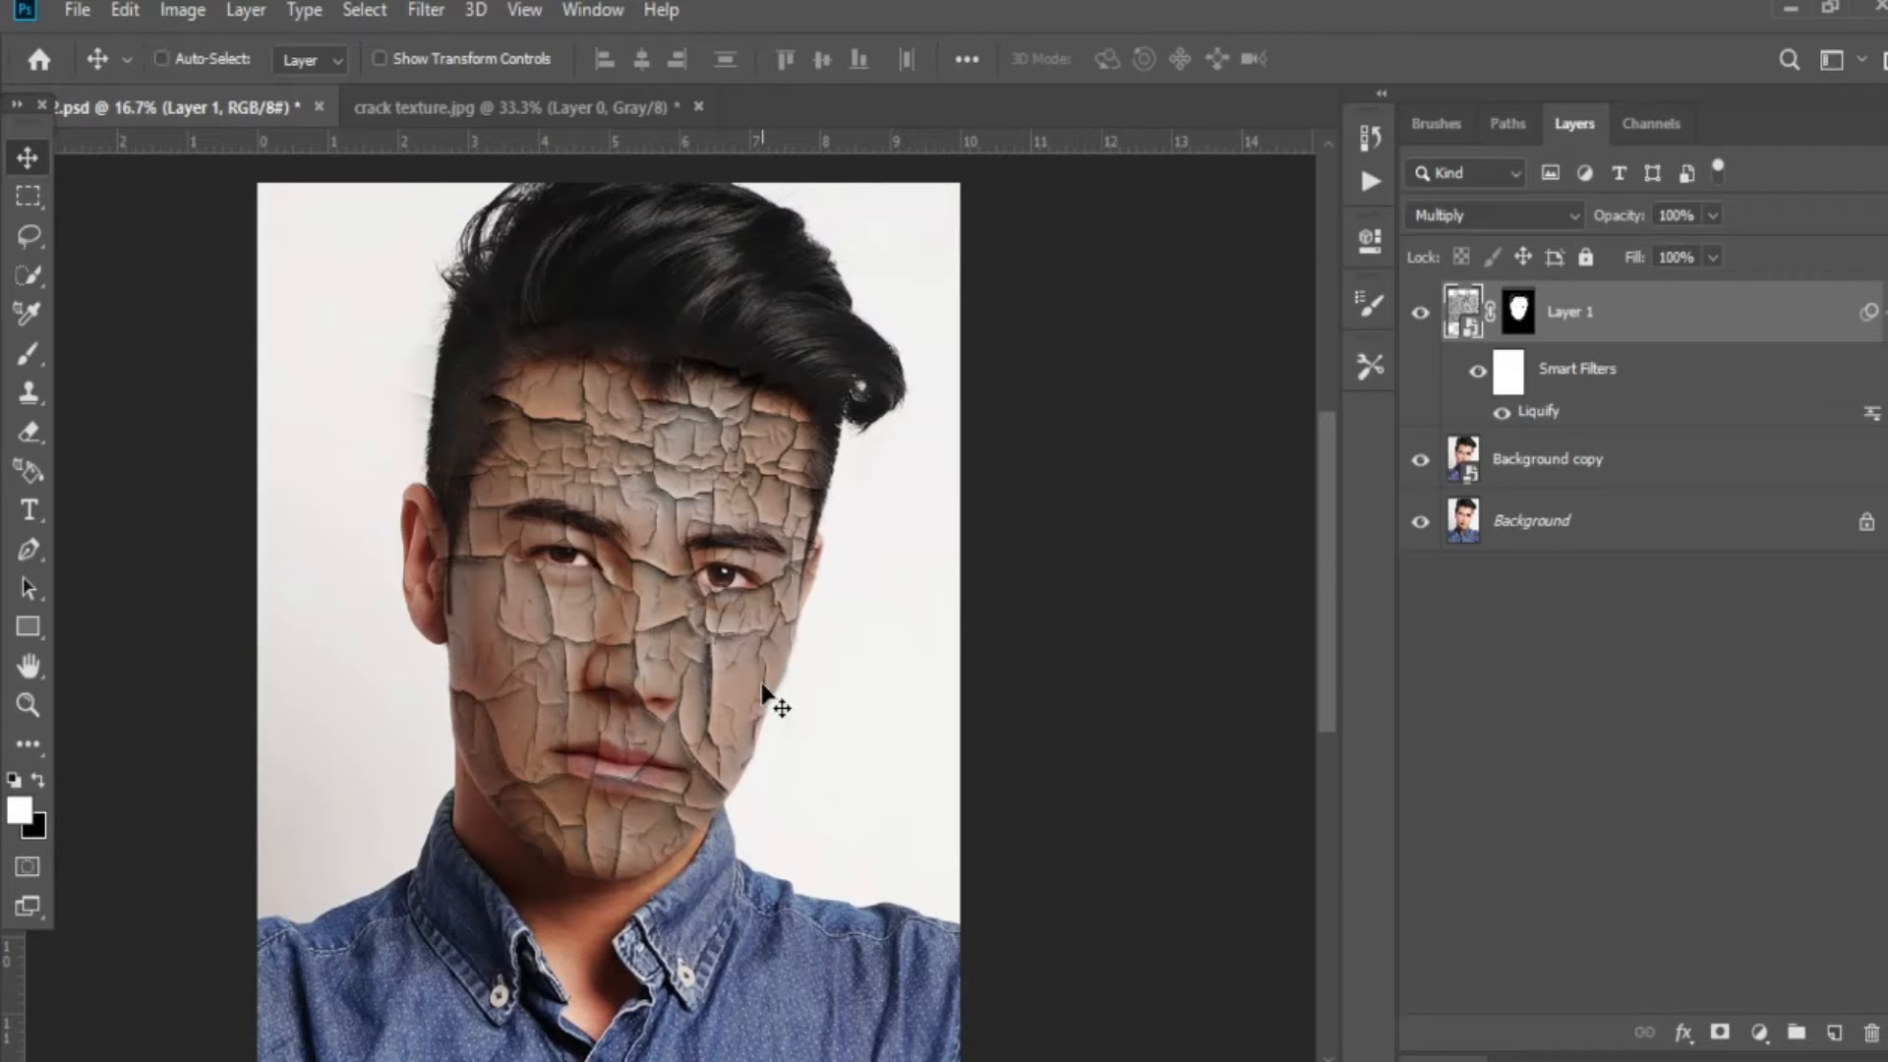
Desaturate the crack texture layer completely with a Hue/Saturation adjustment, setting Saturation to -100.
key("ctrl+plus")
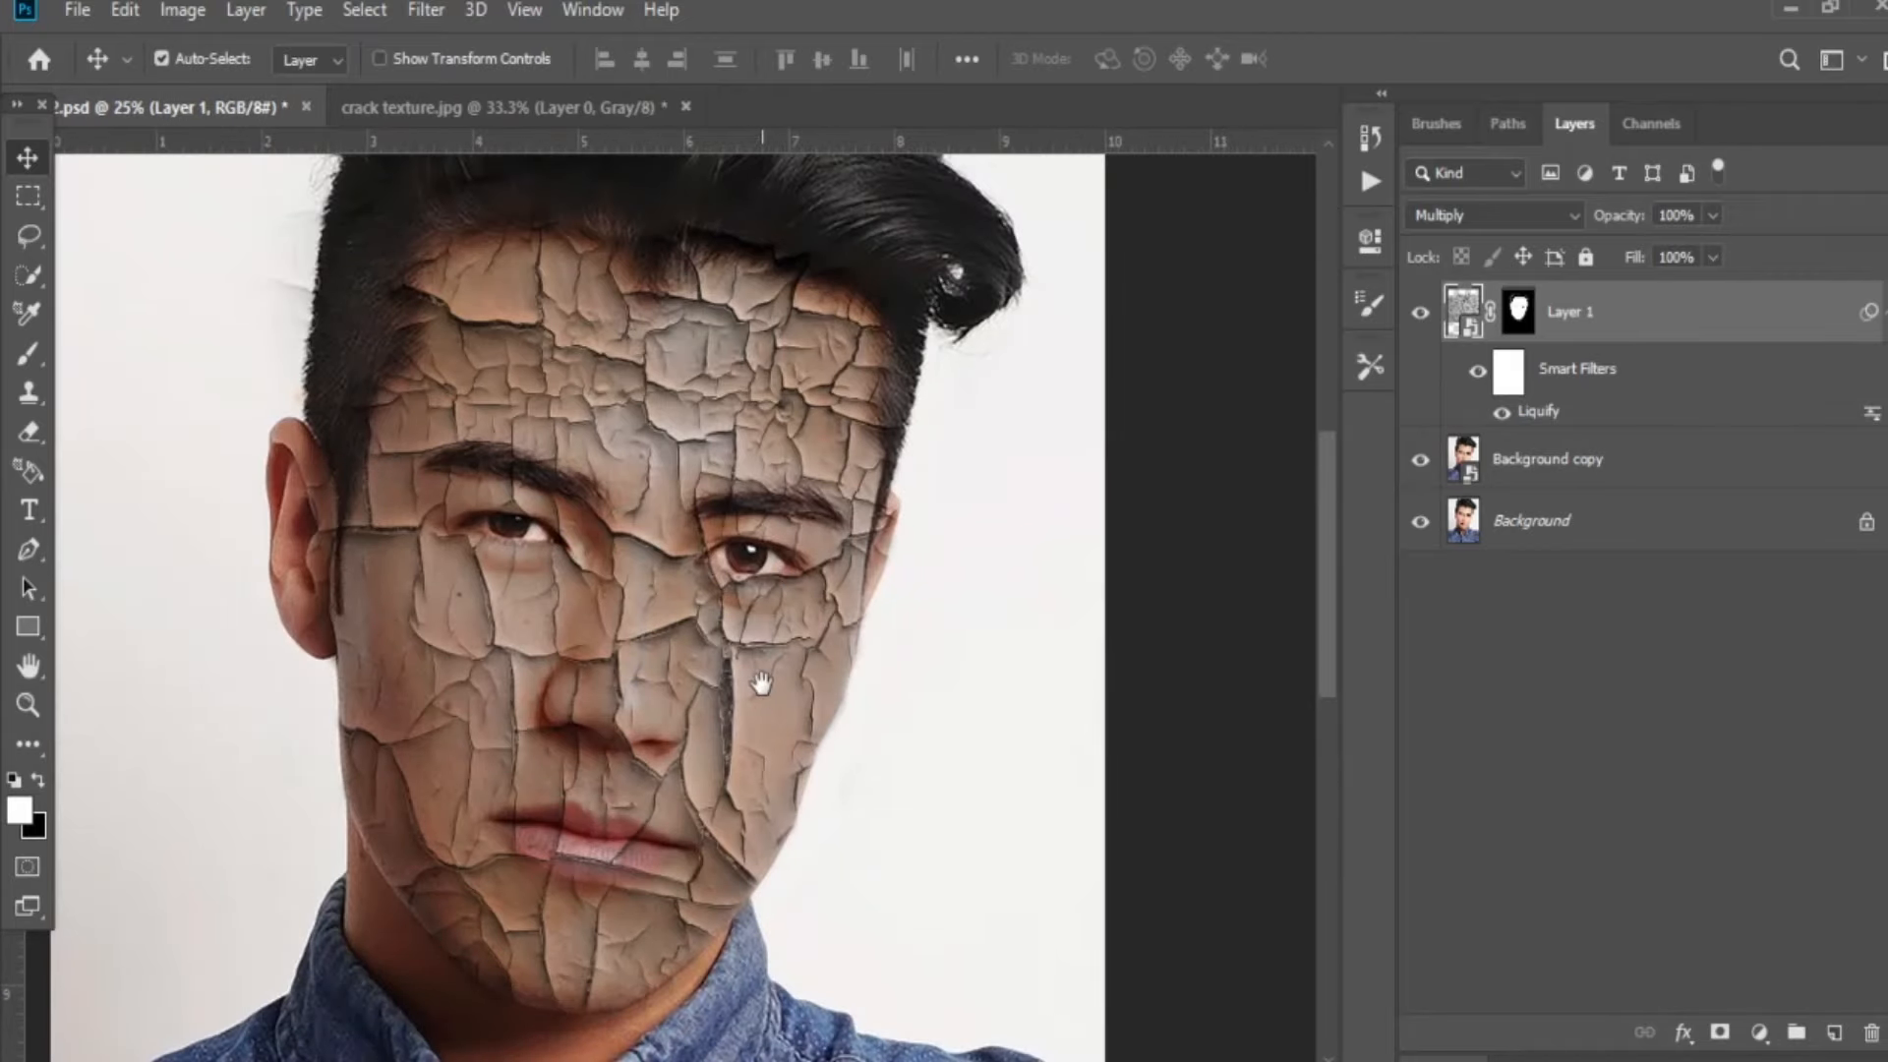
left_click_drag(761, 683, 797, 666)
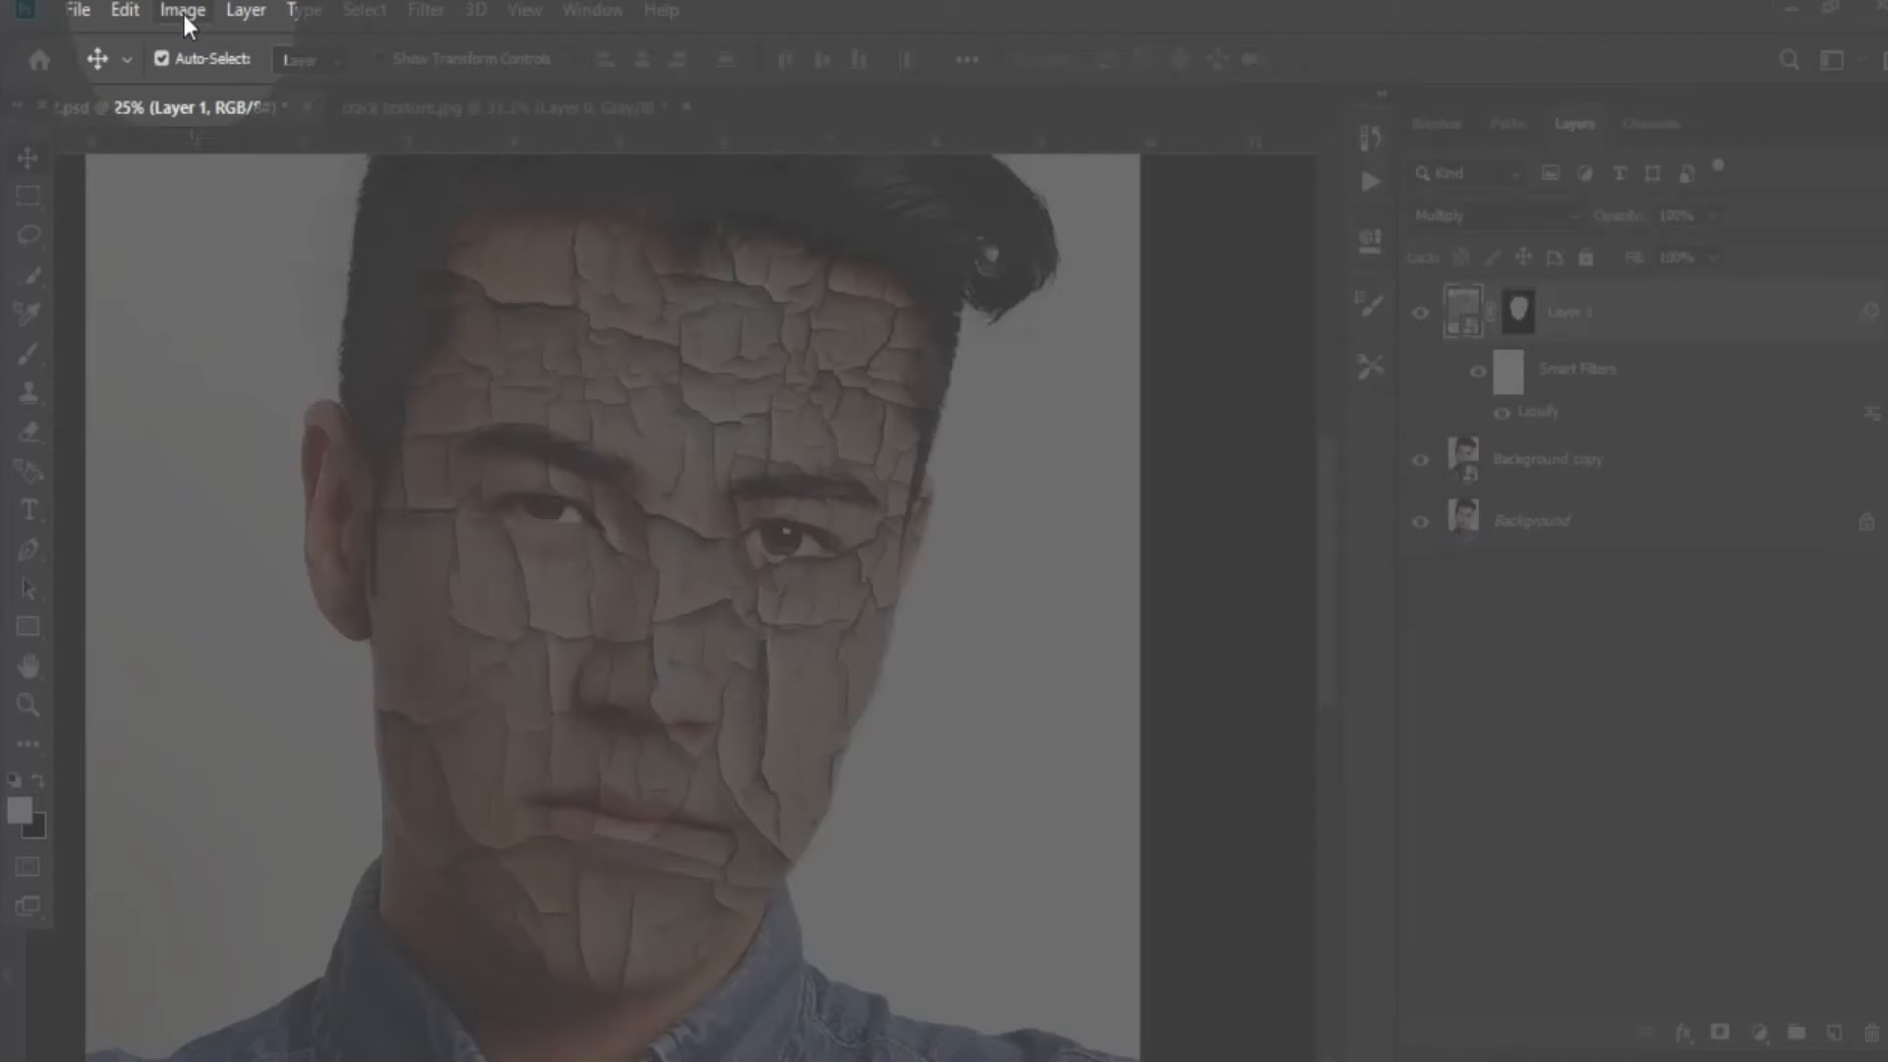
left_click(183, 11)
mouse_move(210, 91)
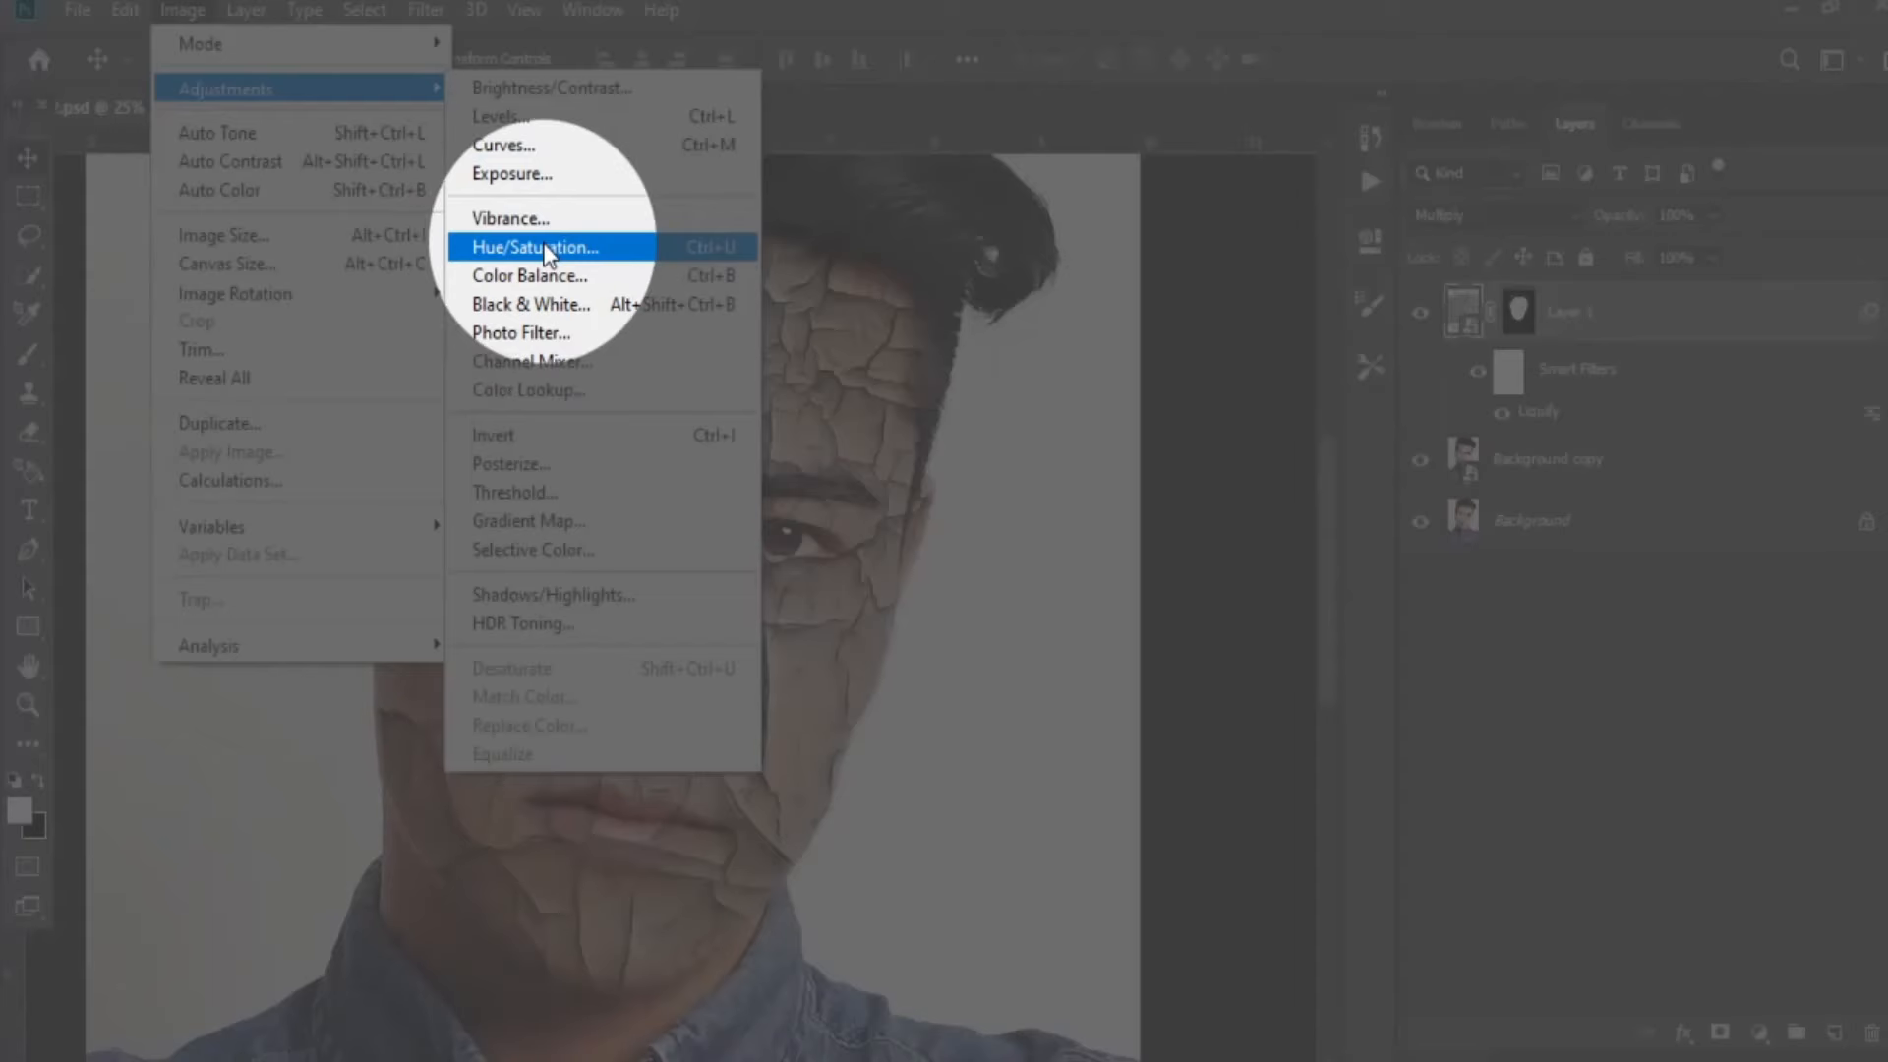
left_click(543, 250)
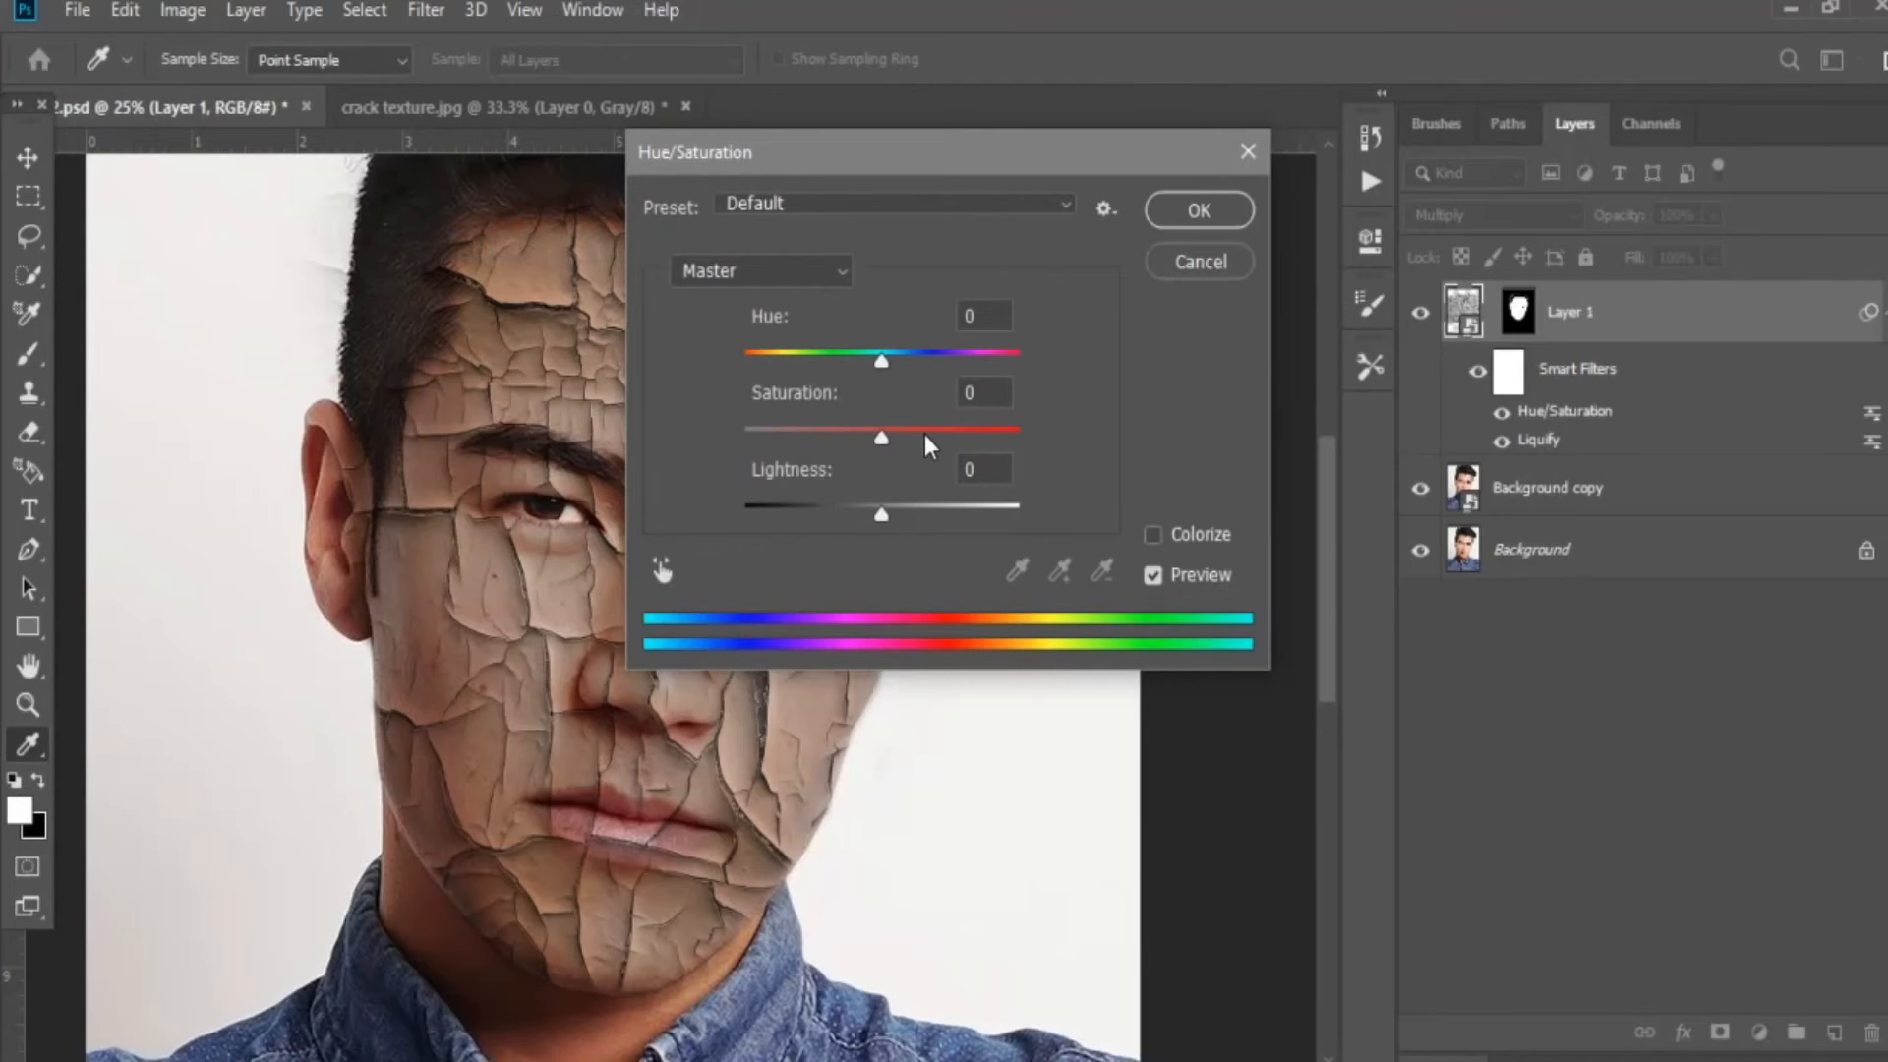
left_click_drag(887, 436, 736, 439)
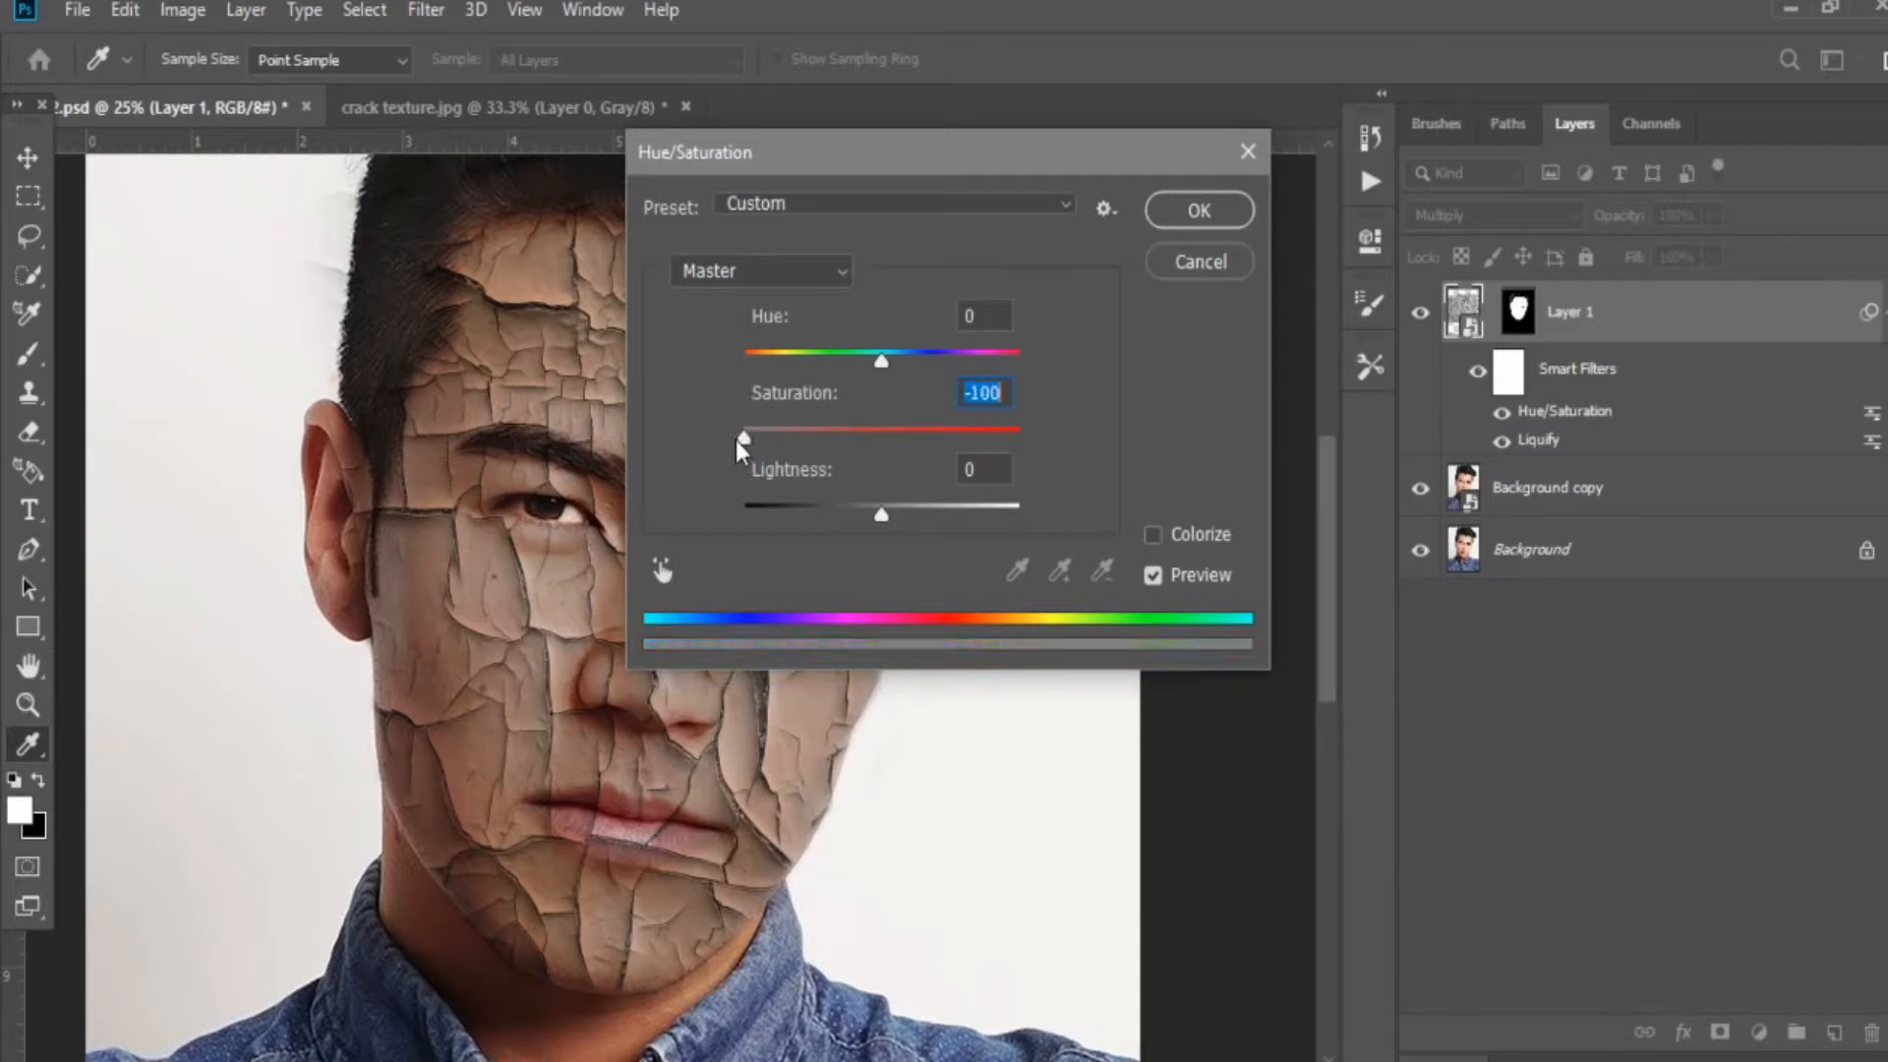
left_click(1170, 216)
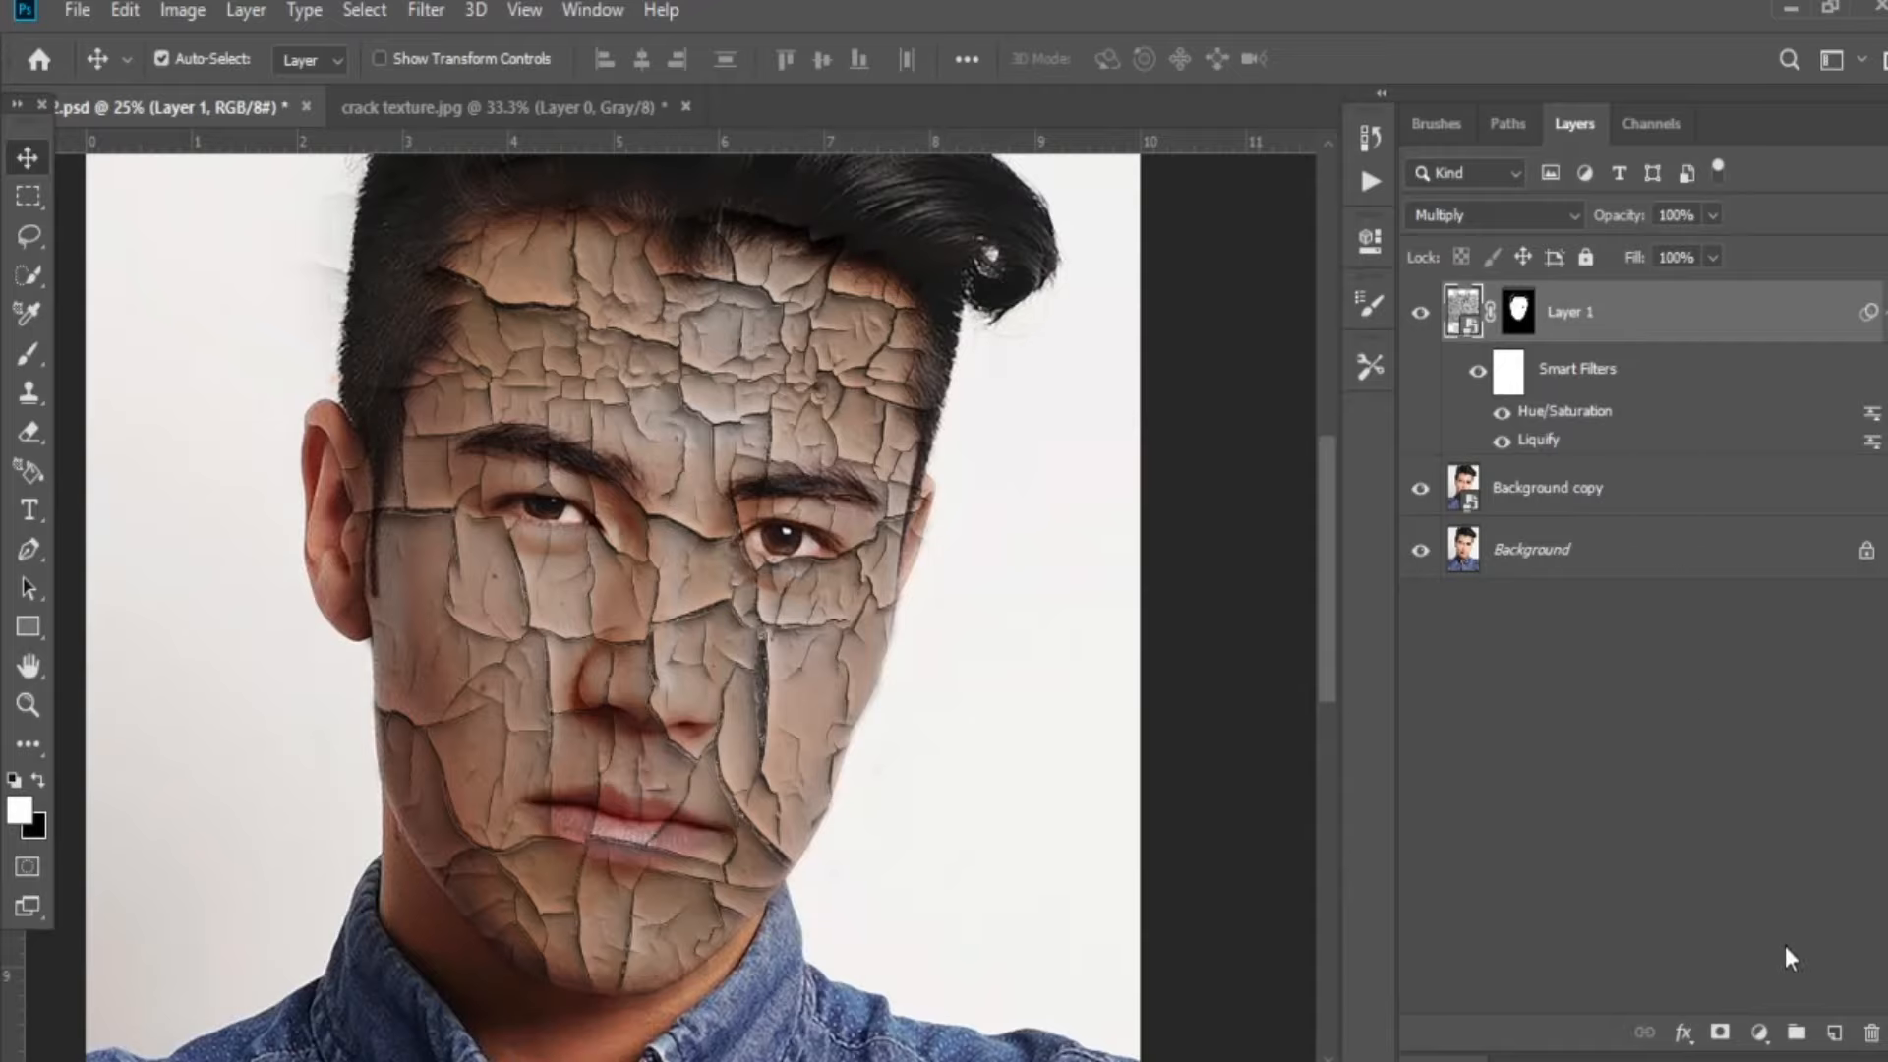
Add a Levels adjustment layer above the crack texture with the white input at 195 and midtones at 0.91.
left_click(1760, 1033)
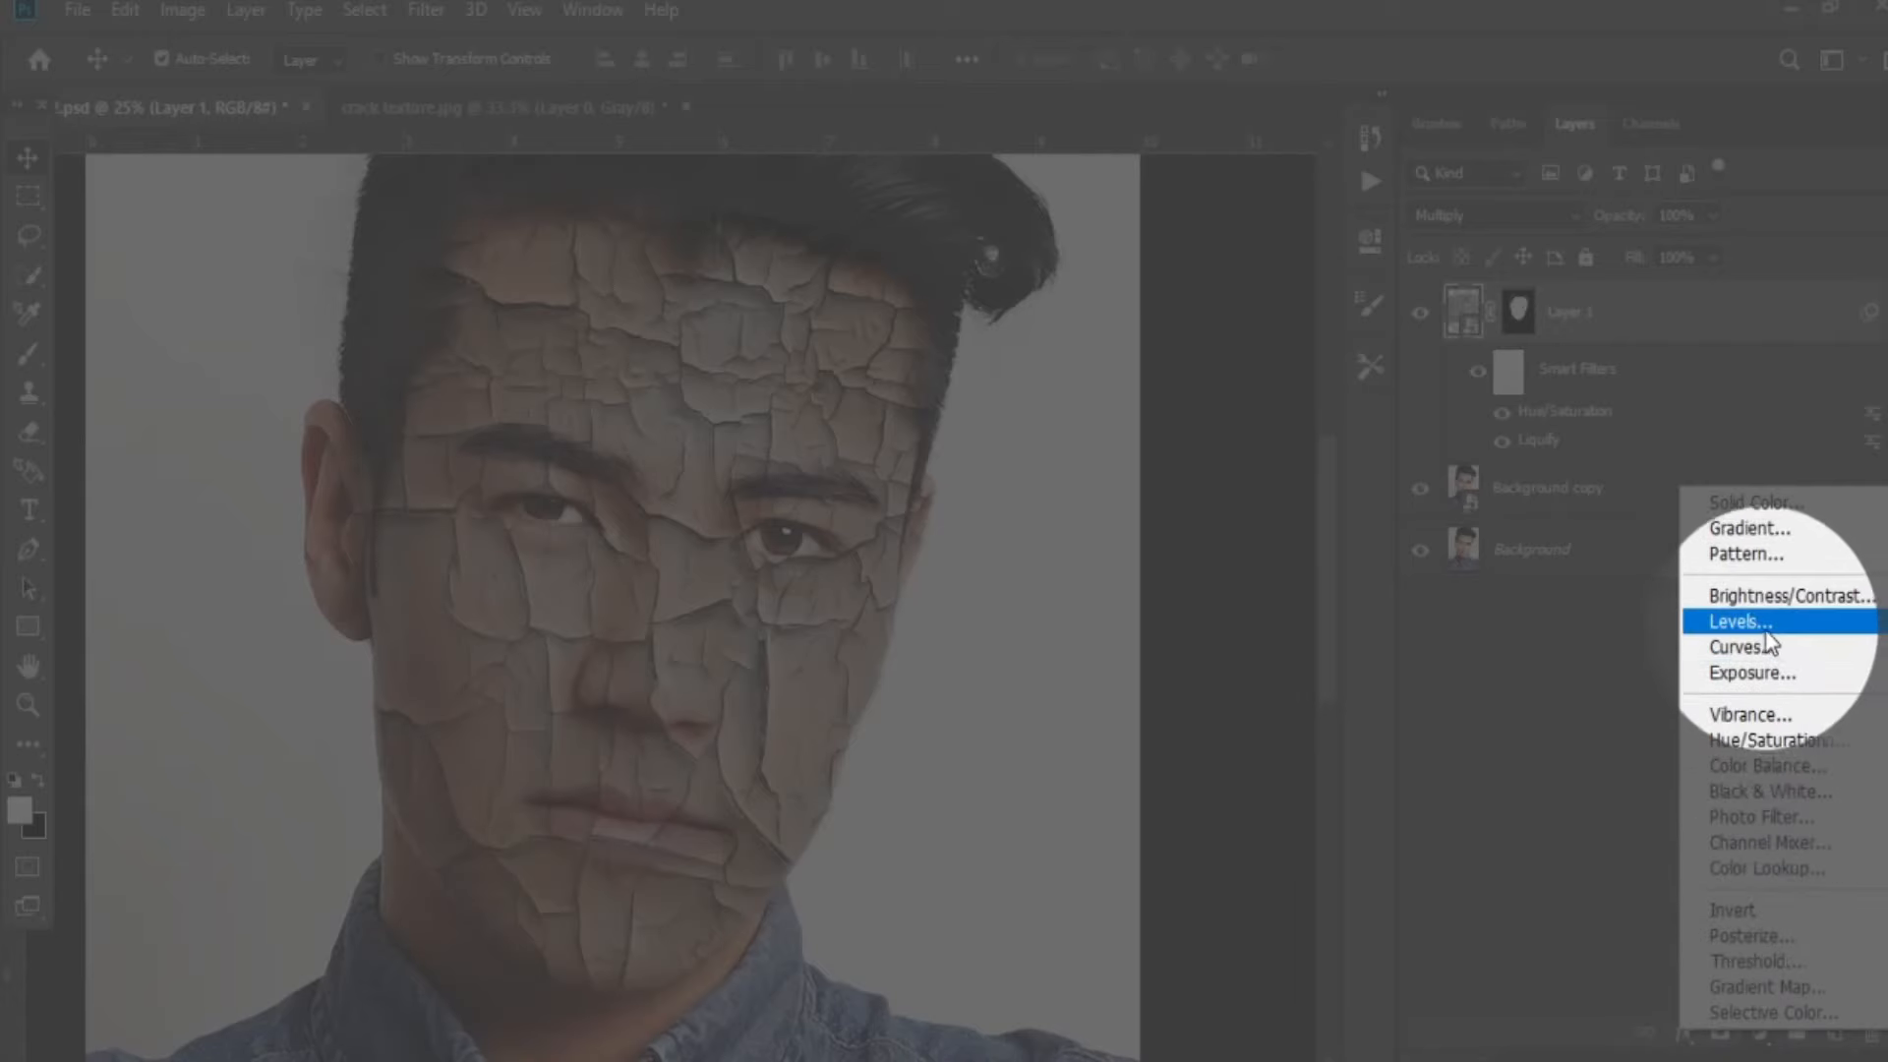
left_click(1740, 622)
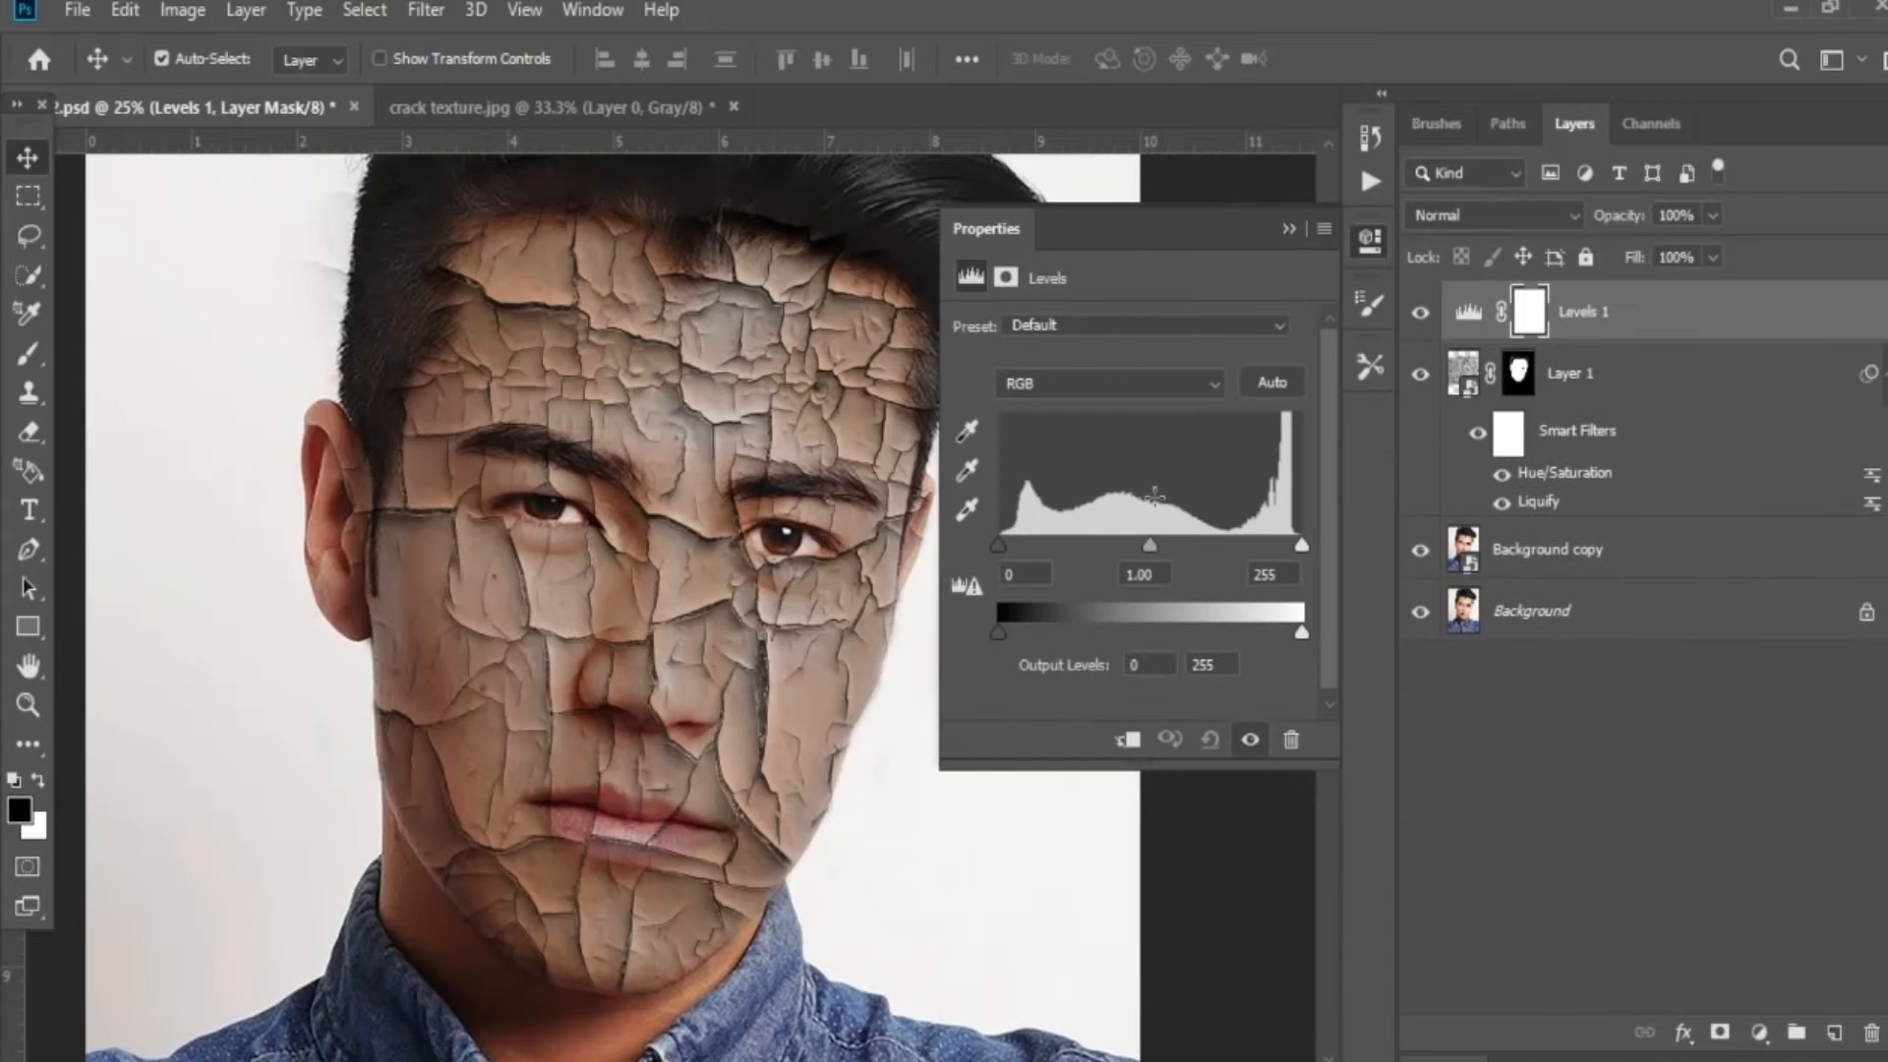
left_click_drag(1300, 544, 1230, 553)
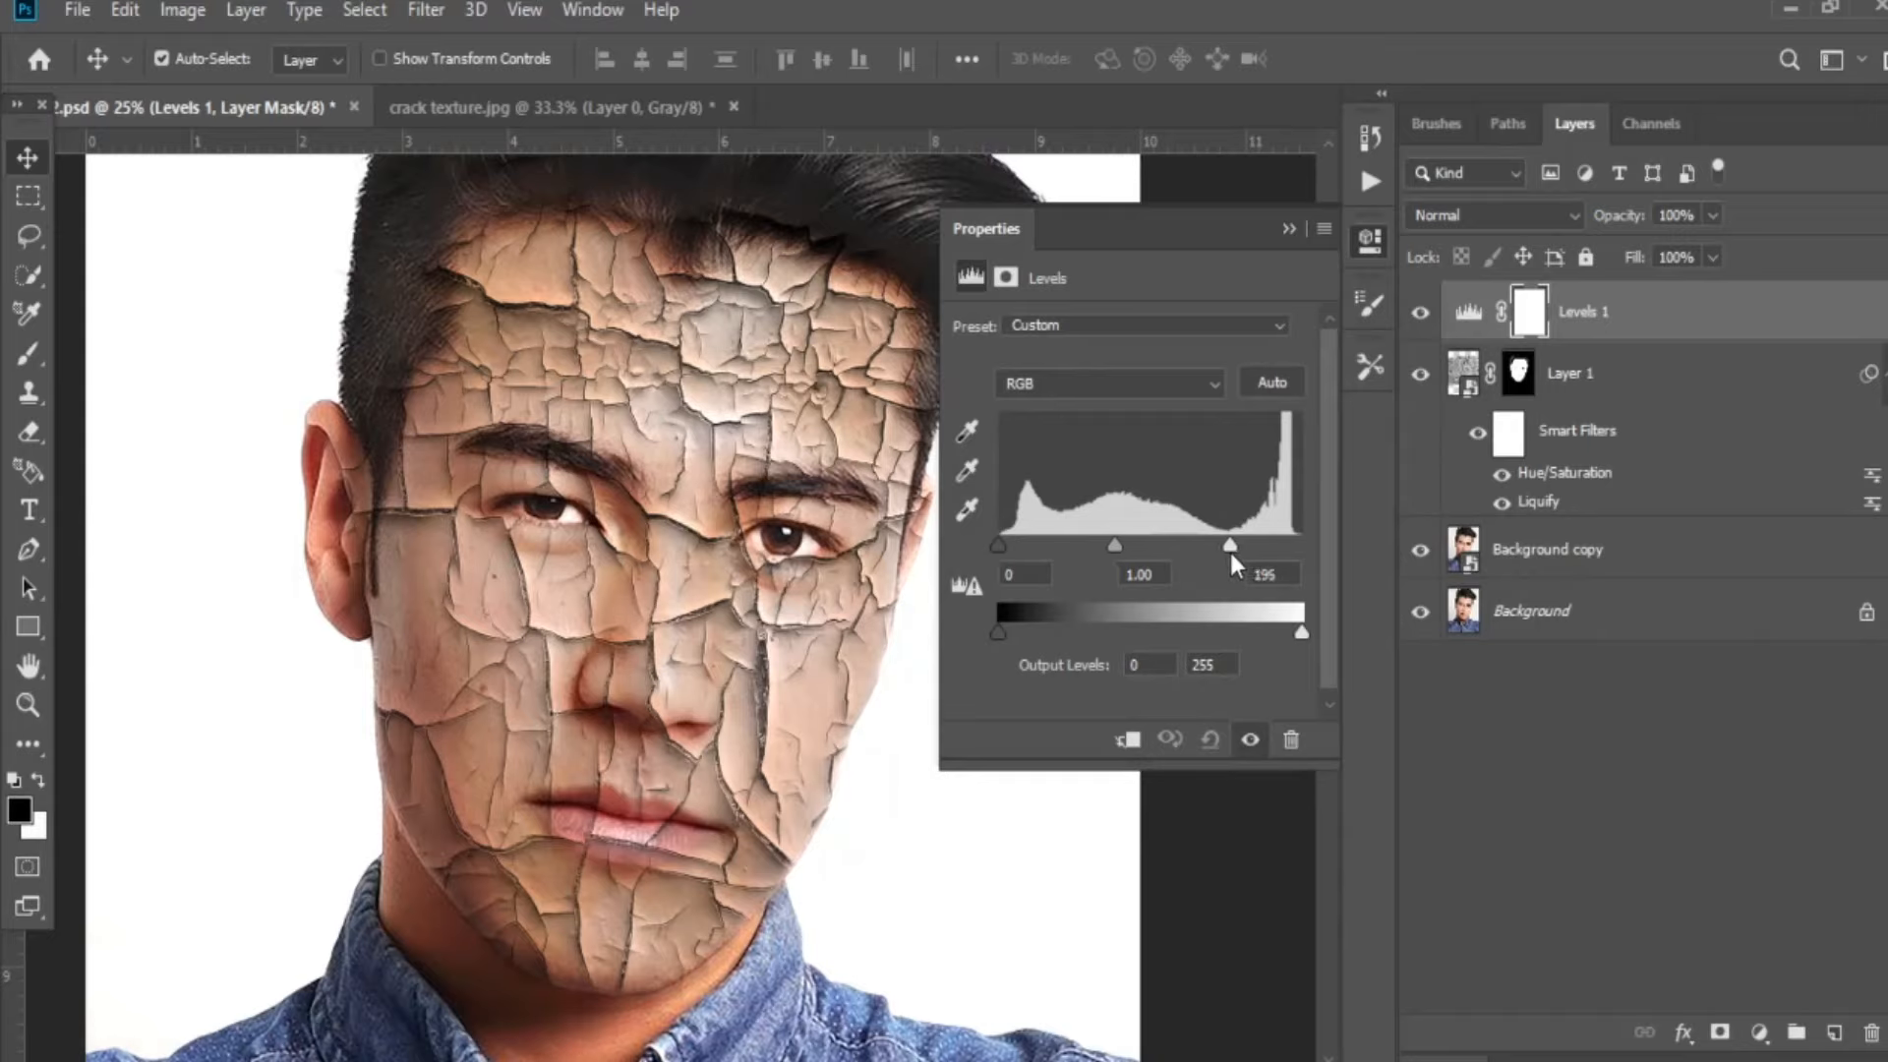
left_click_drag(1115, 546, 1119, 546)
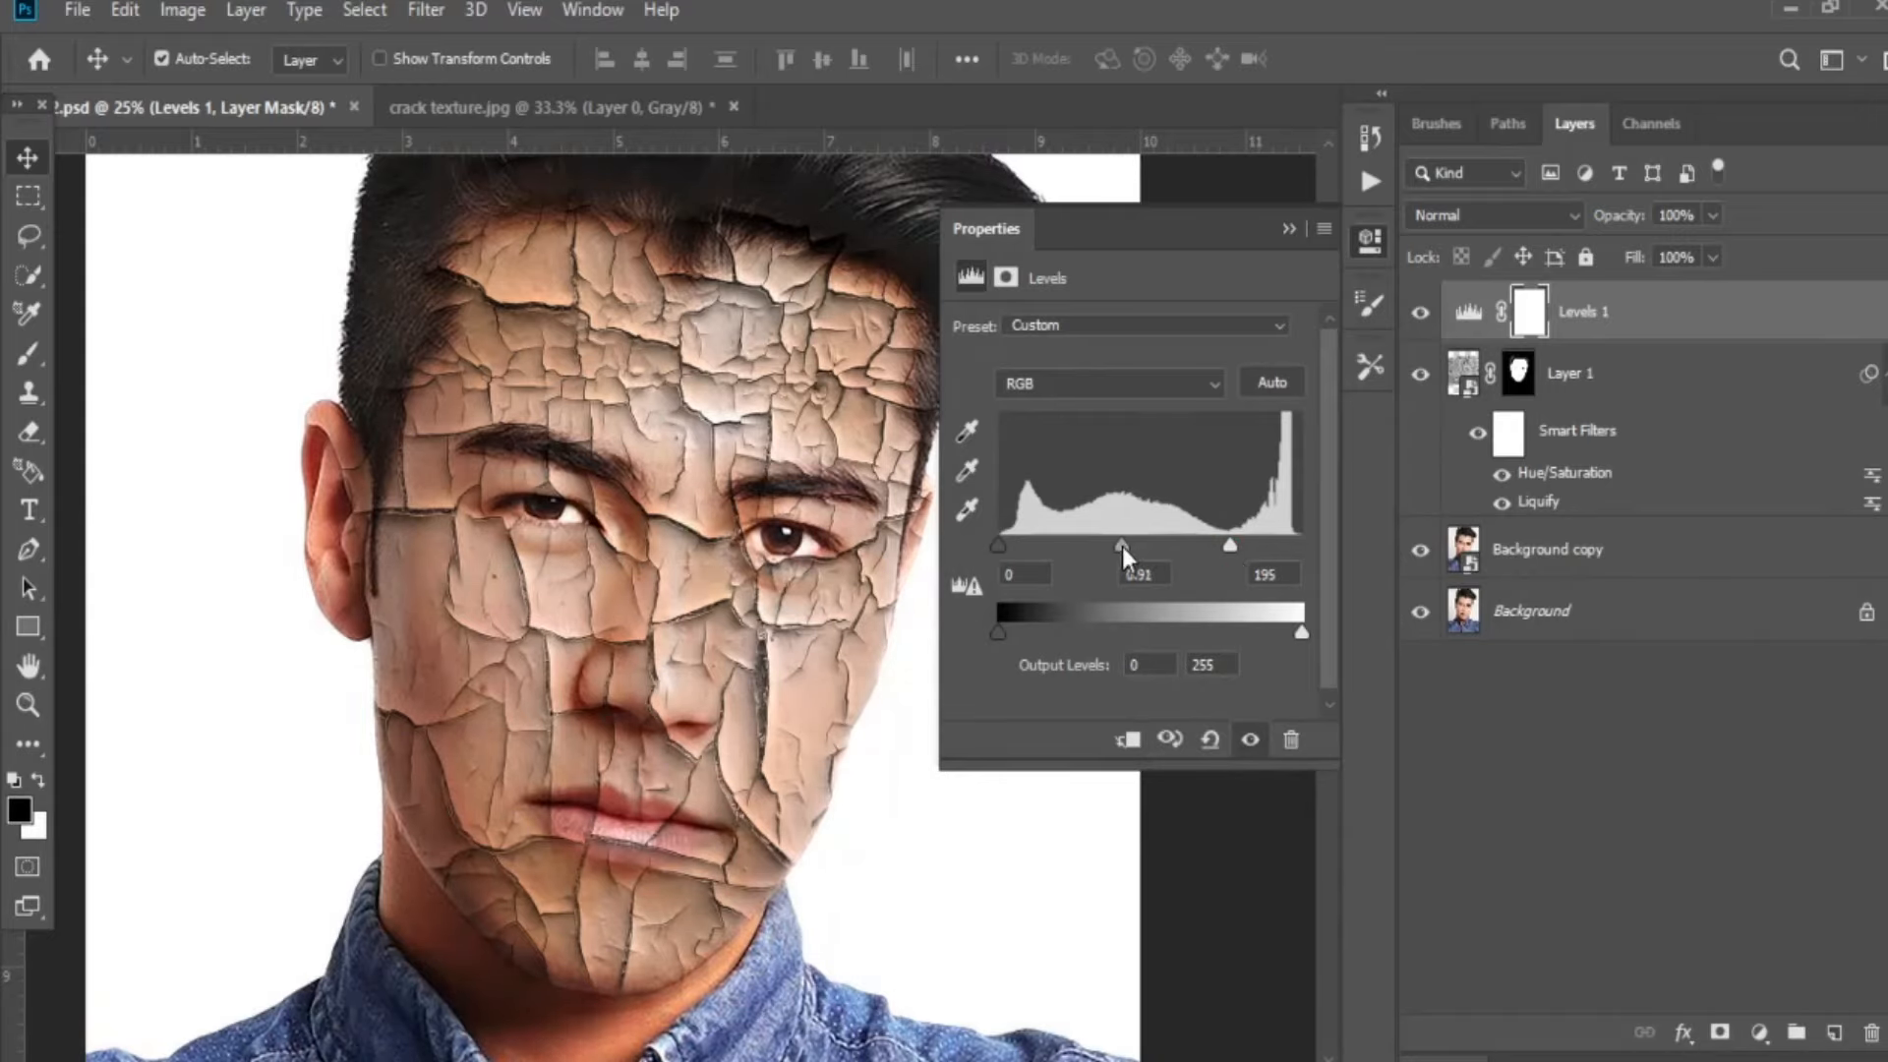
left_click(1288, 230)
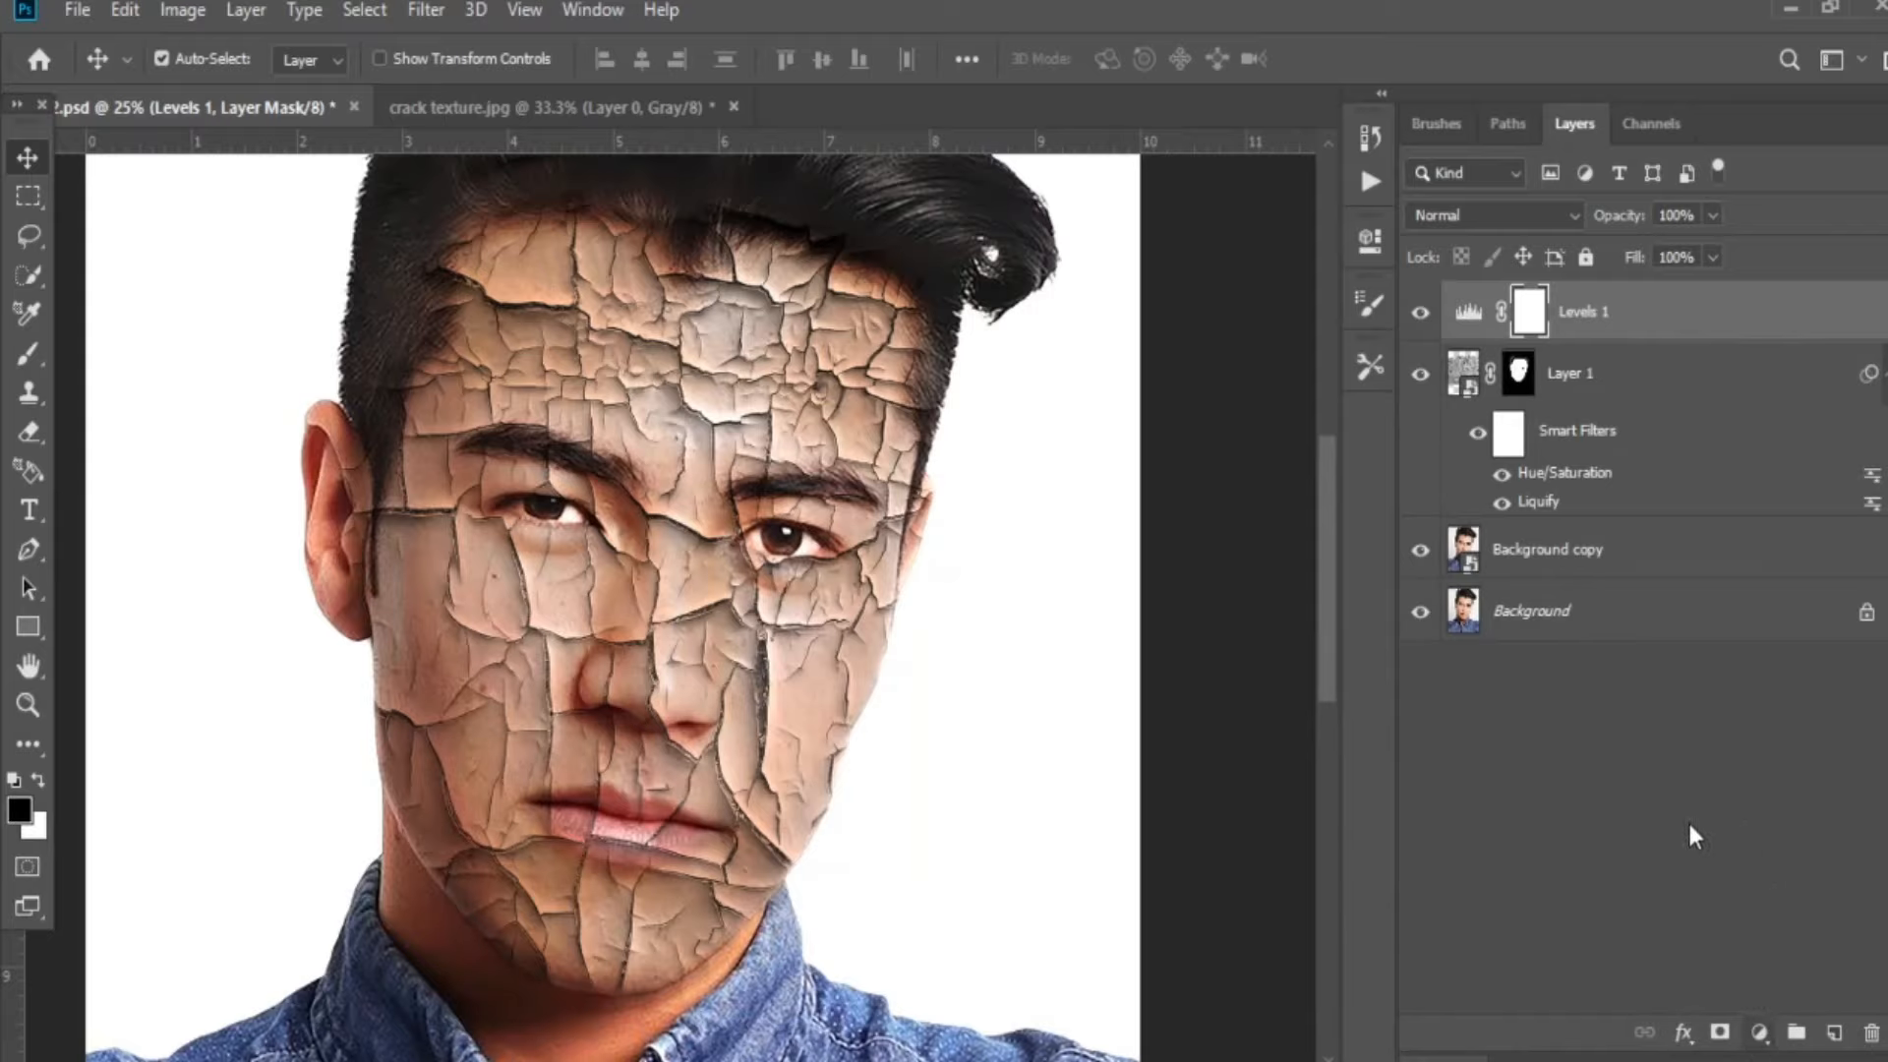
Start a Surface Blur on the Background copy layer, with its preview at 33% framing the eye and nose.
left_click(1614, 565)
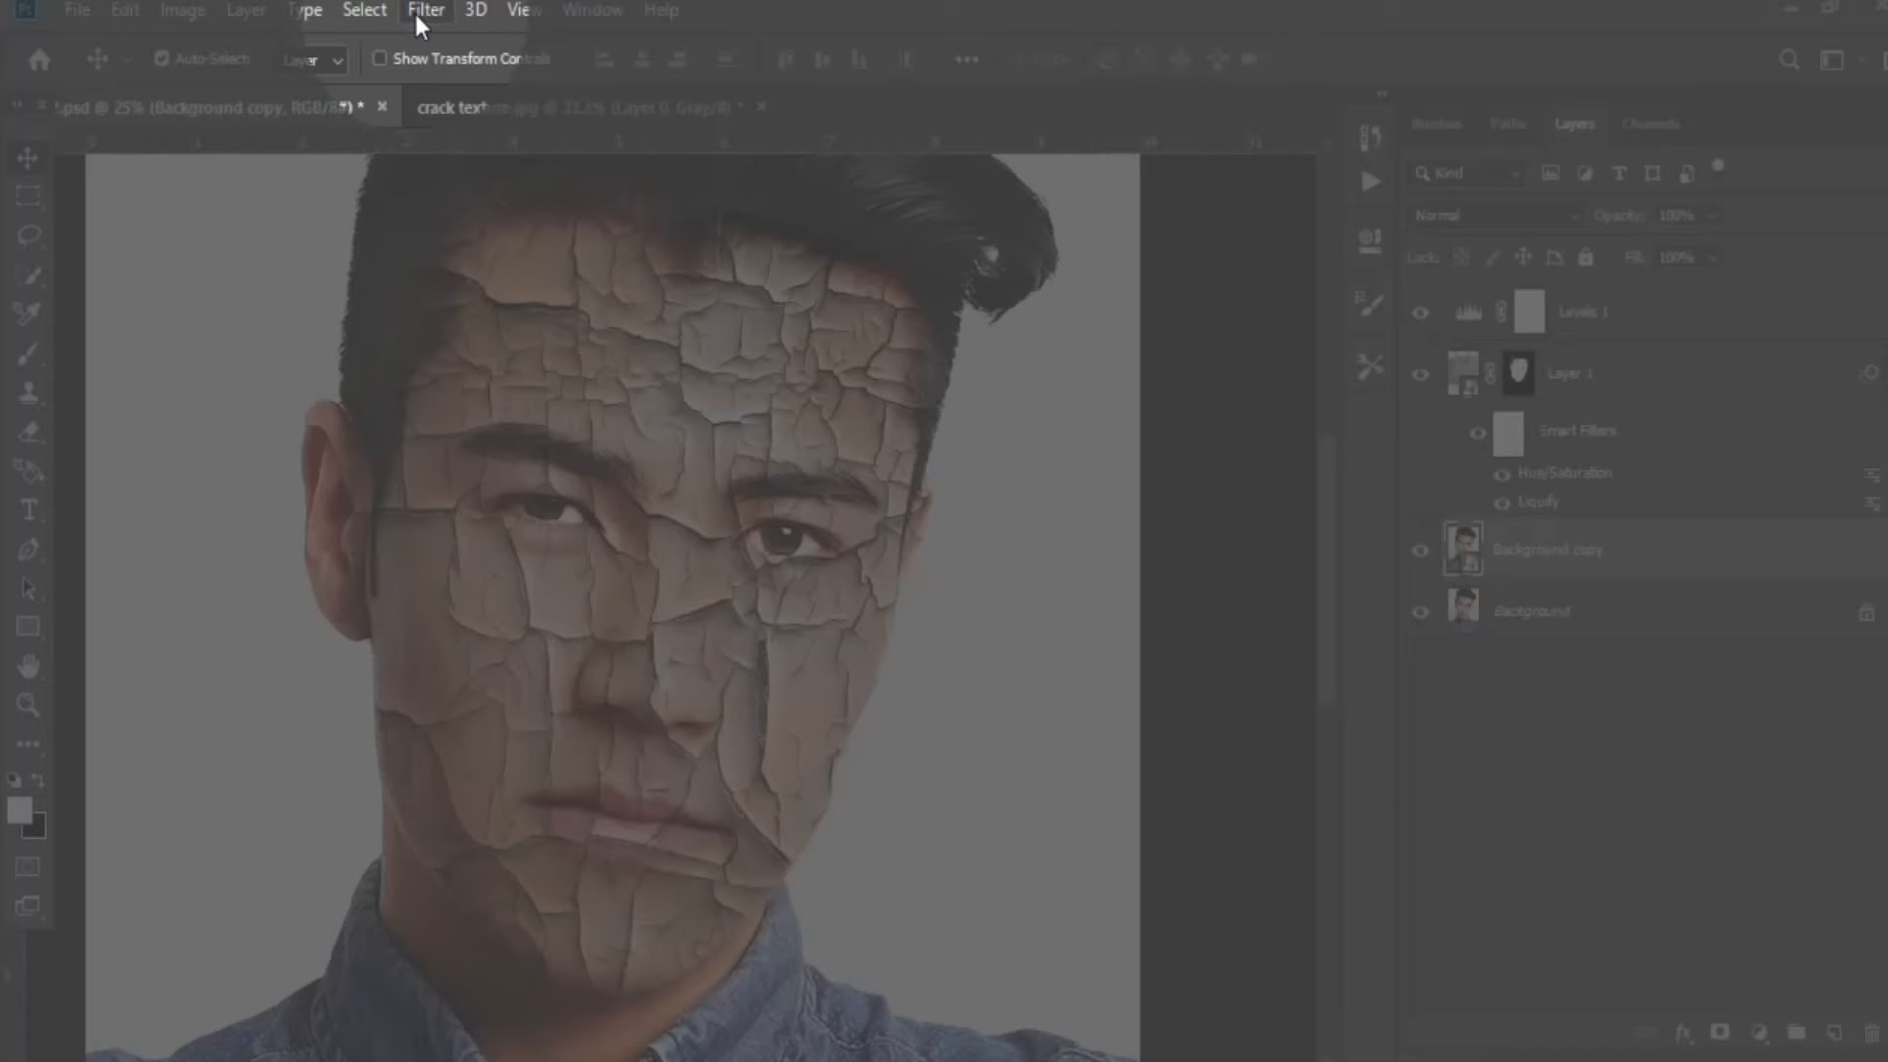
left_click(421, 14)
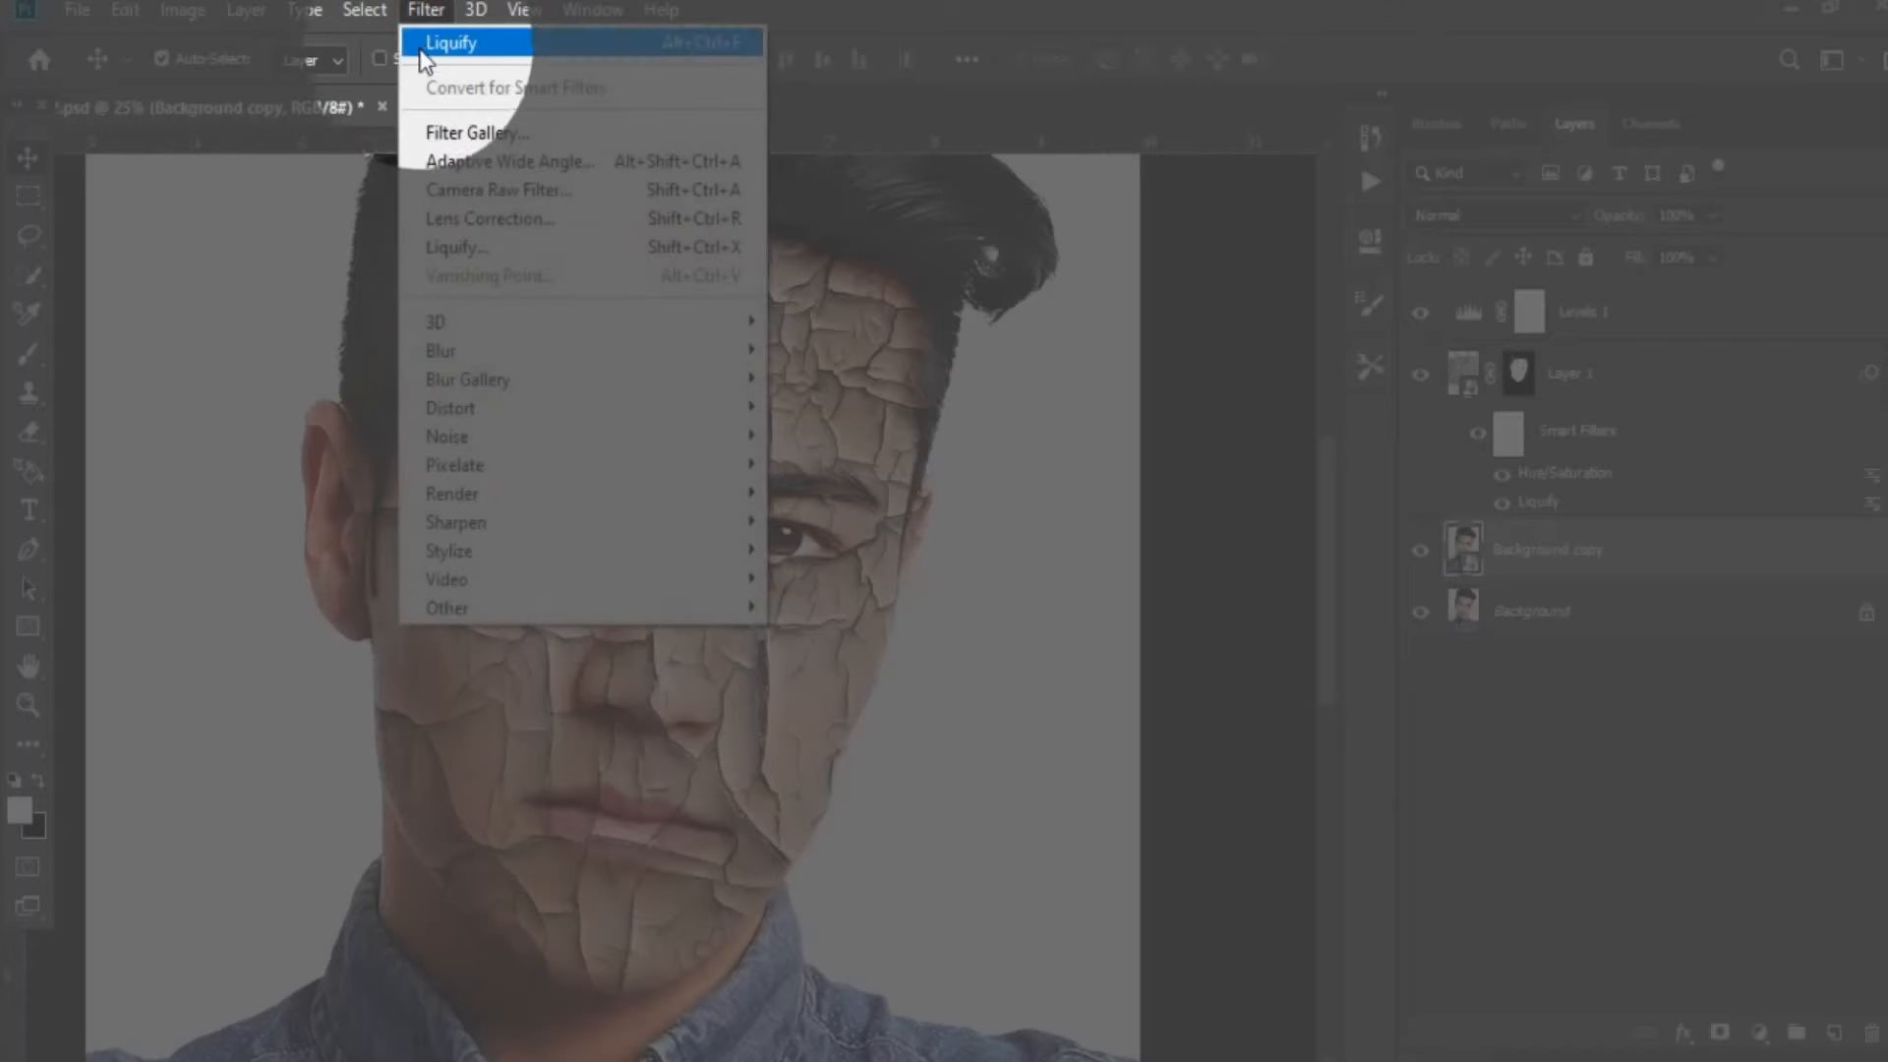
mouse_move(573, 353)
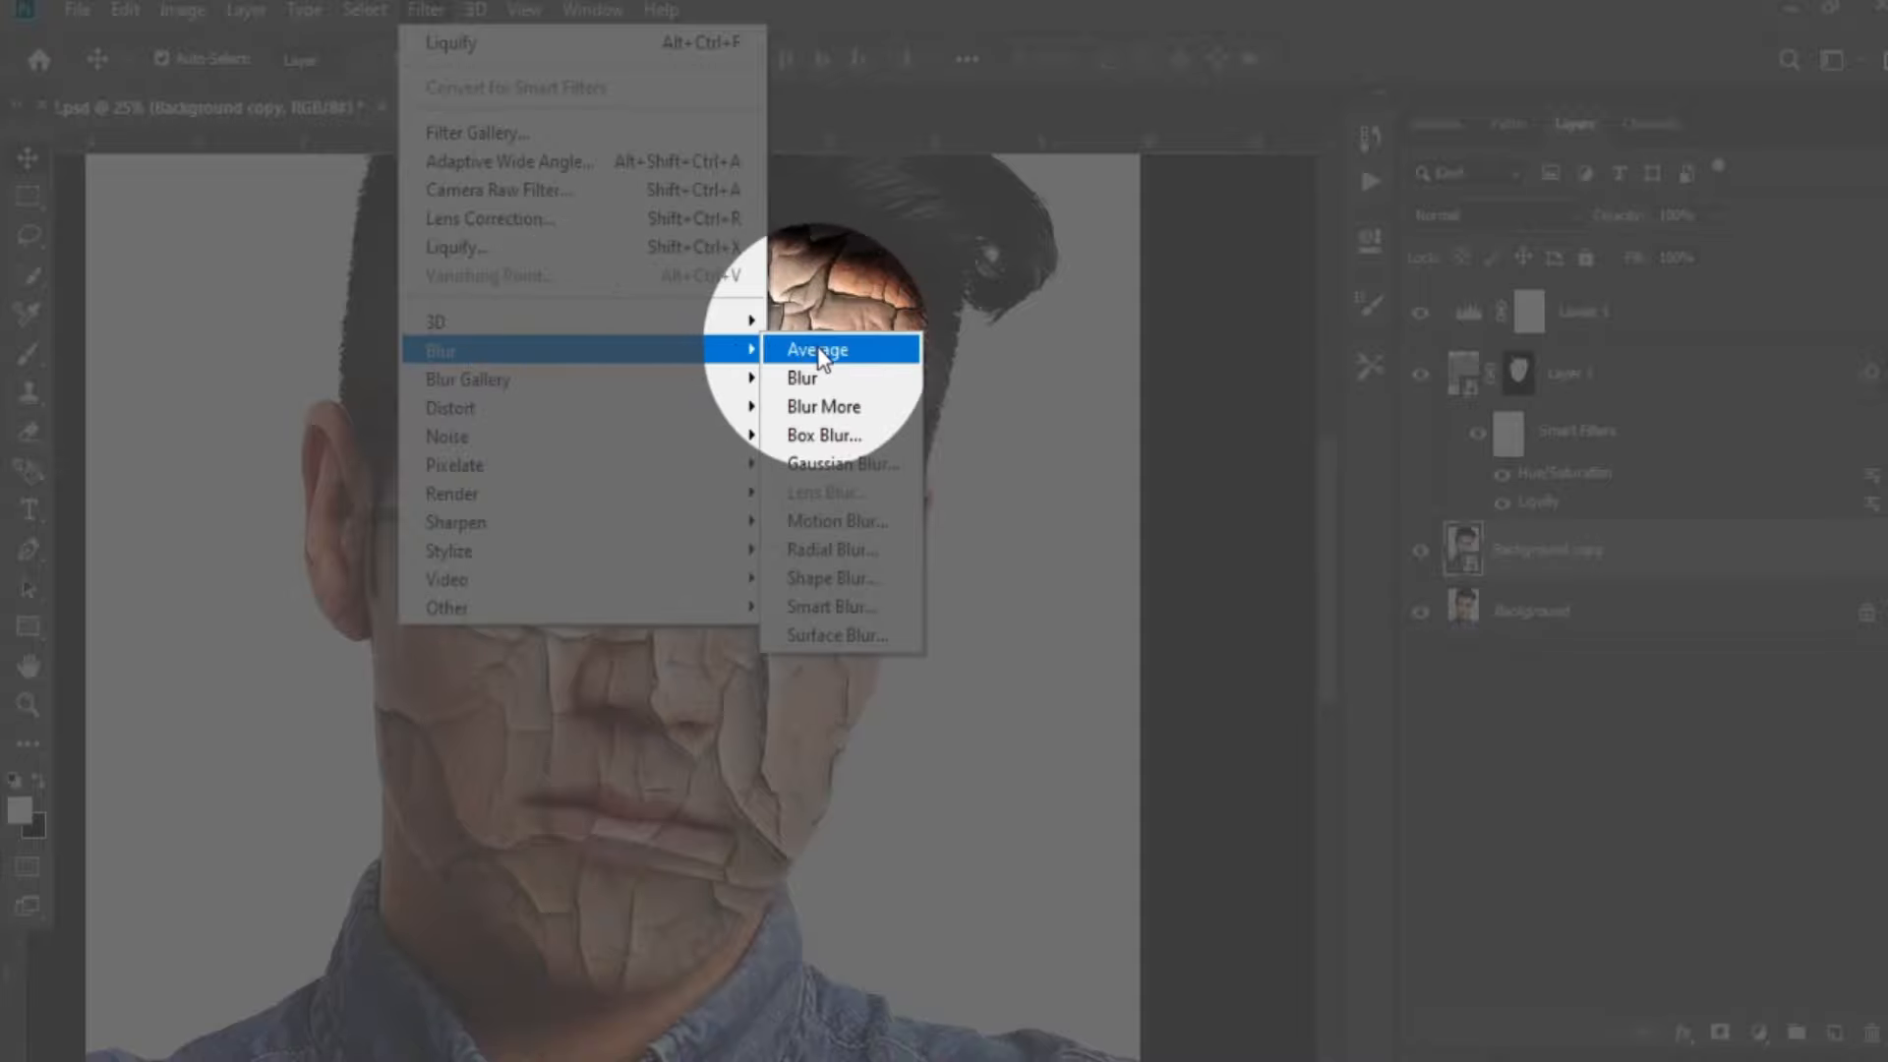
left_click(834, 637)
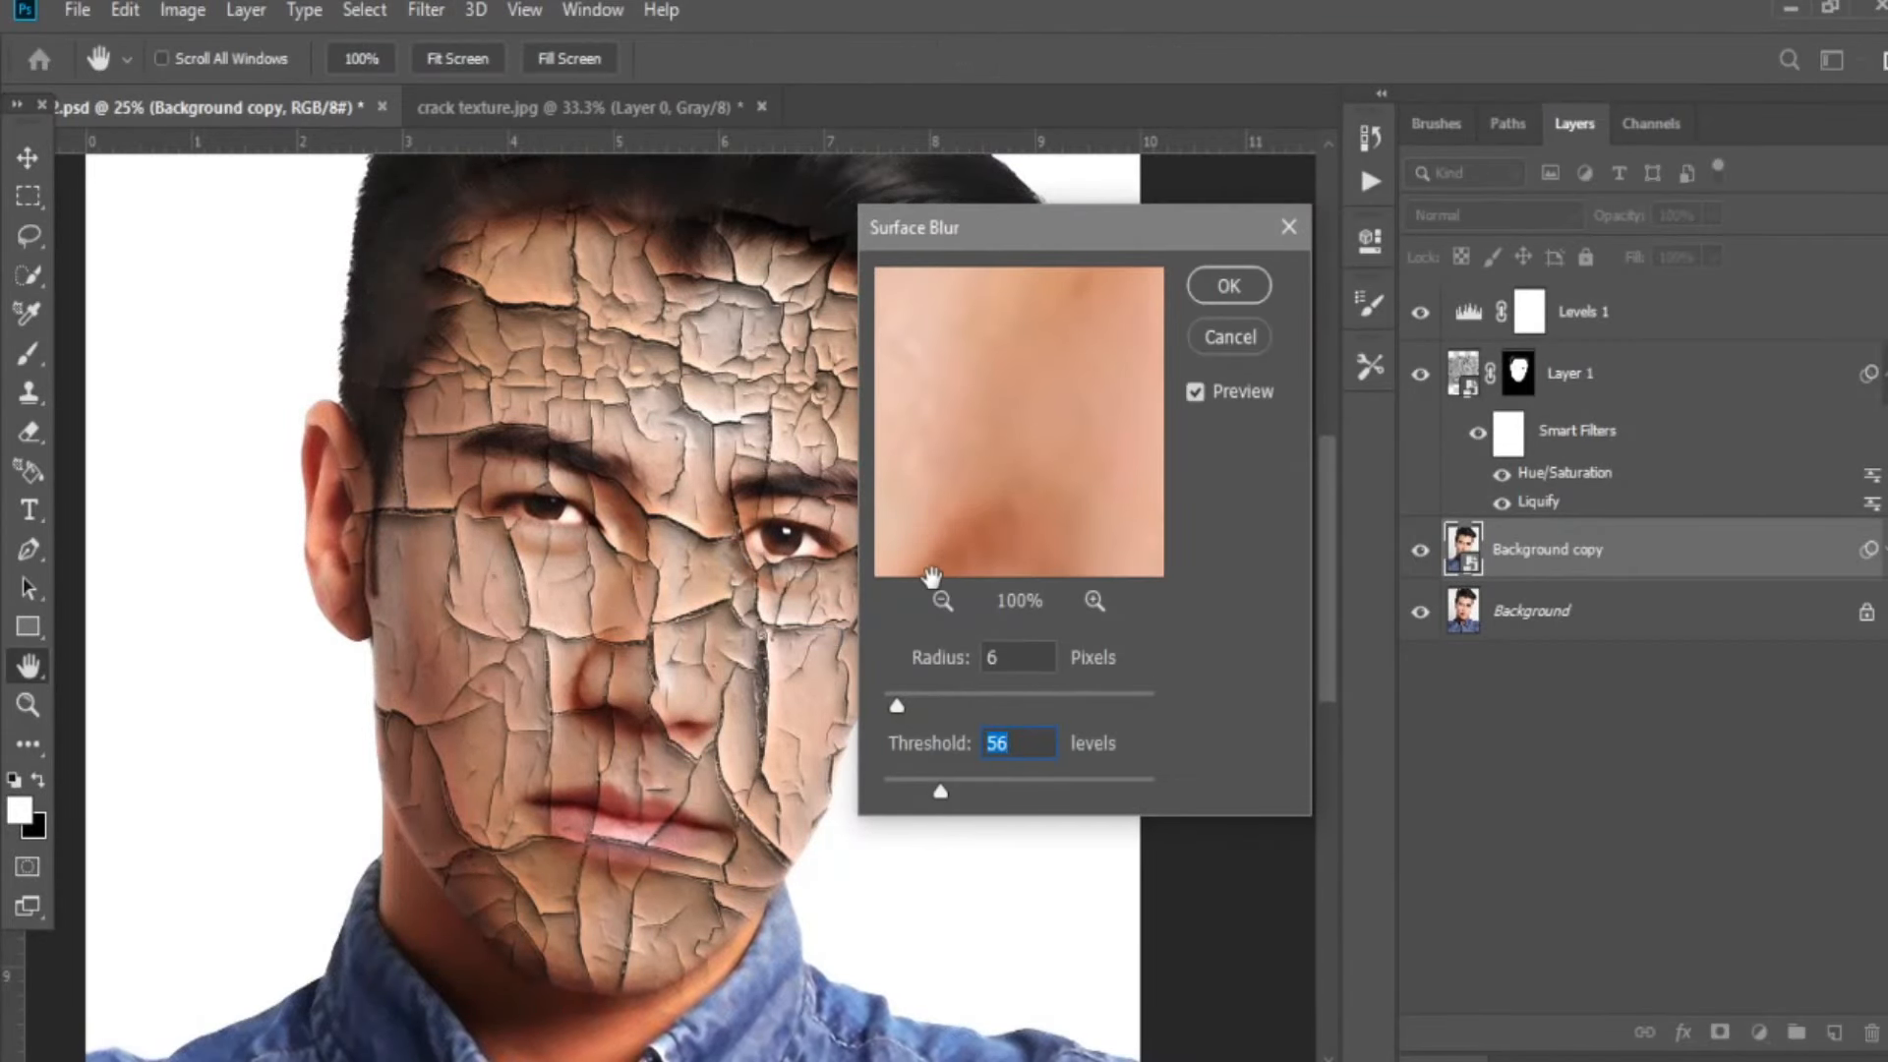
left_click(942, 601)
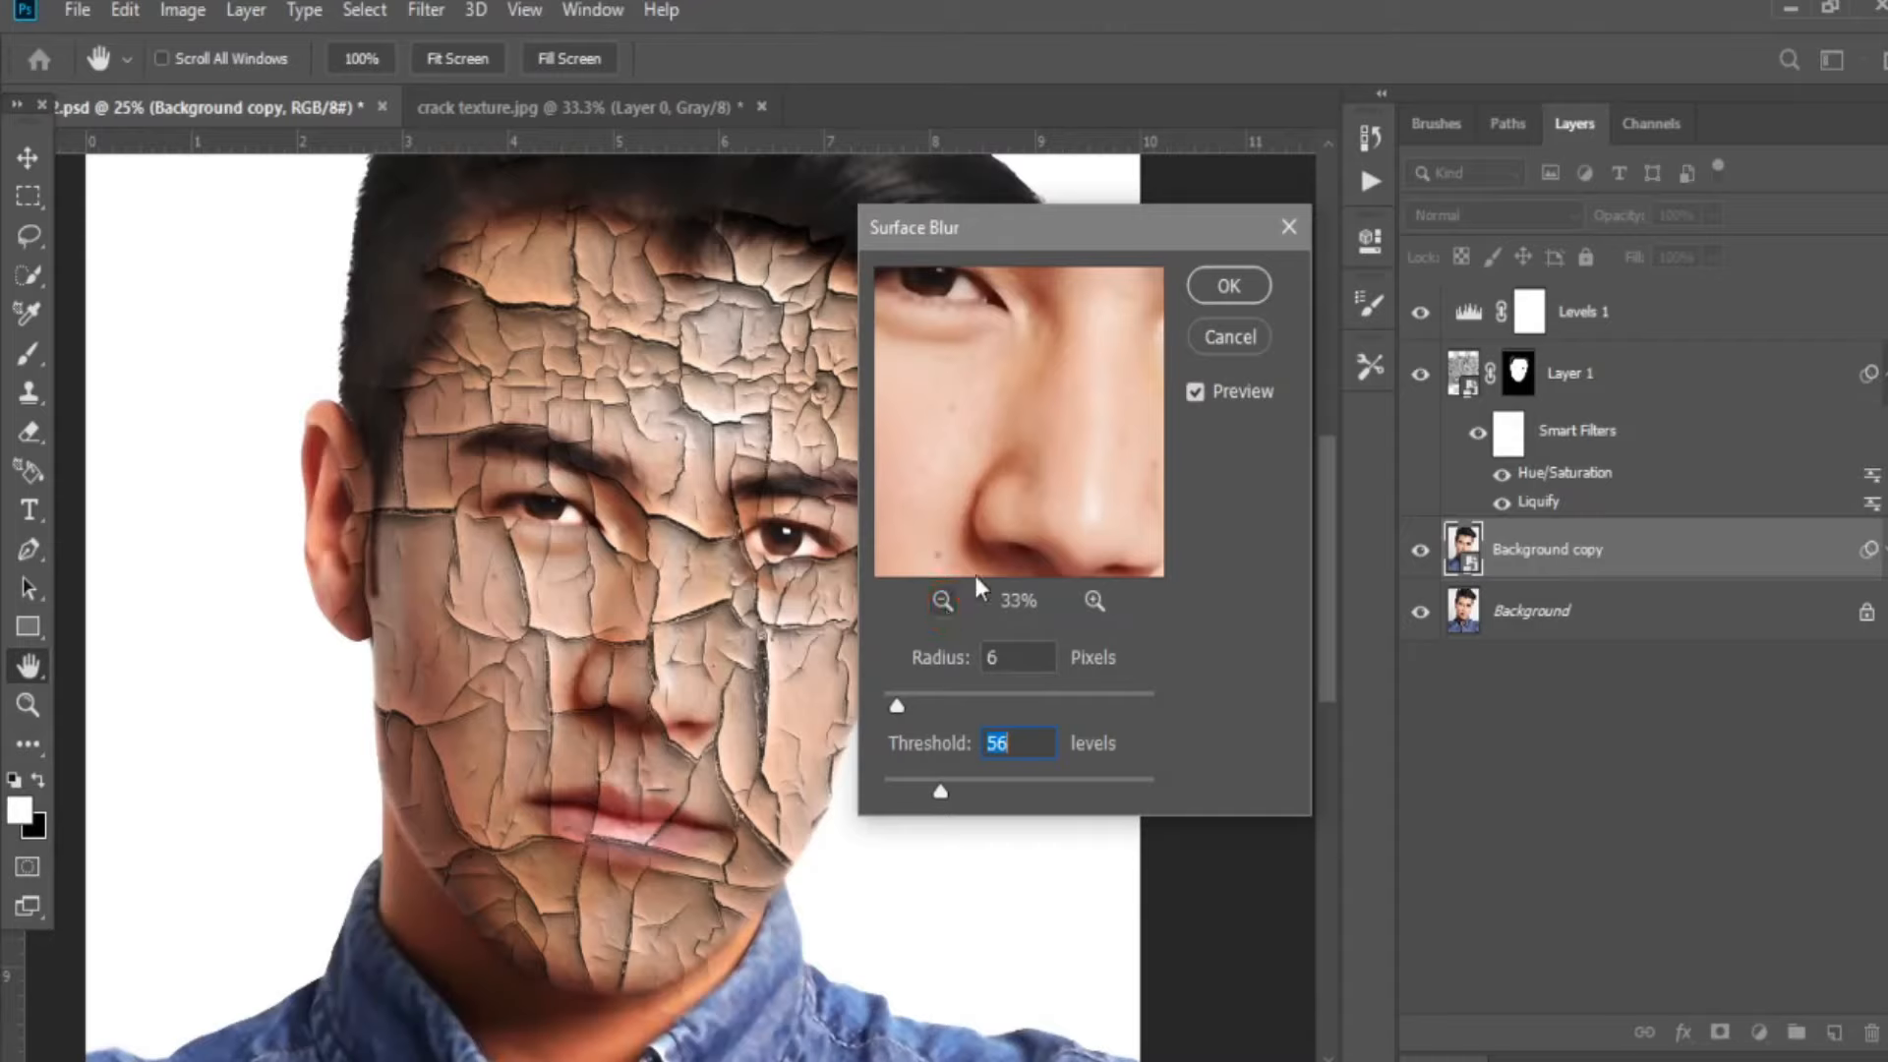
left_click_drag(935, 527, 1024, 518)
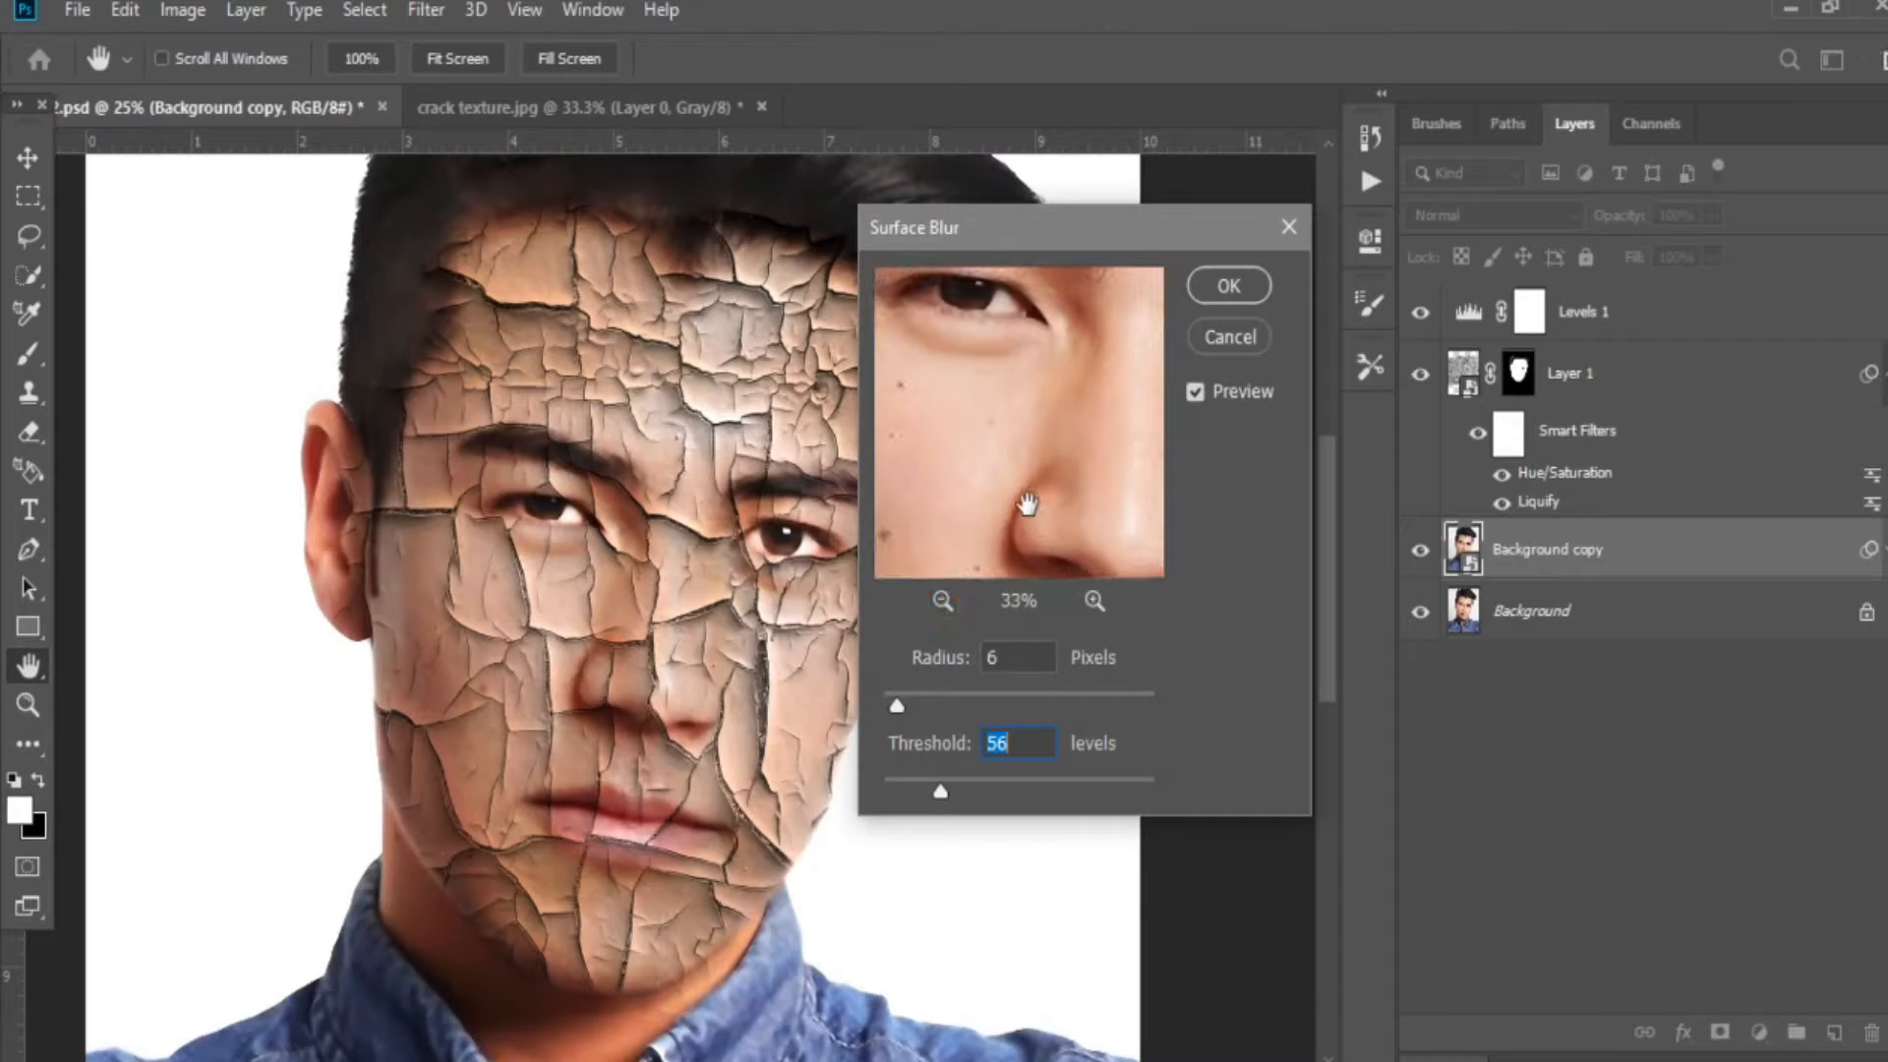
Try a Surface Blur radius of 8 pixels, testing thresholds of 255 and 71 levels on the skin.
left_click_drag(940, 790, 1156, 793)
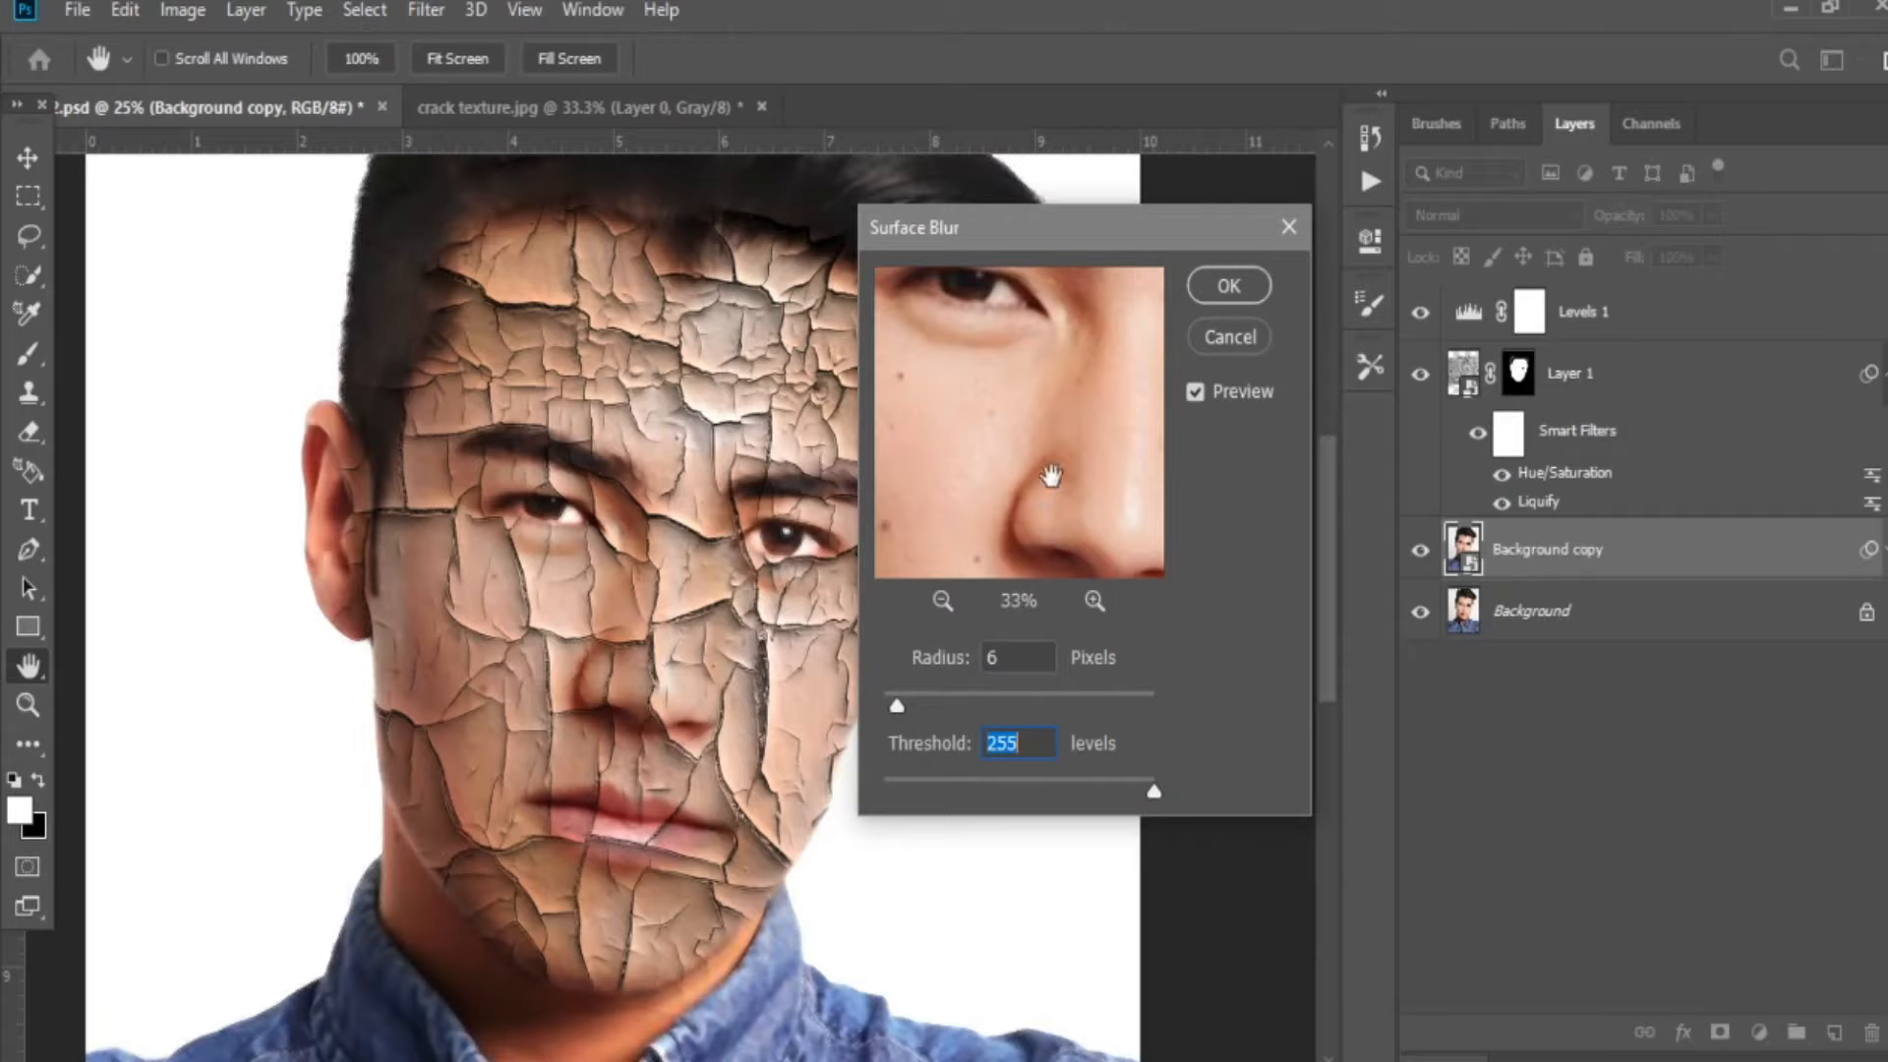
left_click_drag(1046, 517, 1033, 482)
left_click_drag(896, 706, 903, 710)
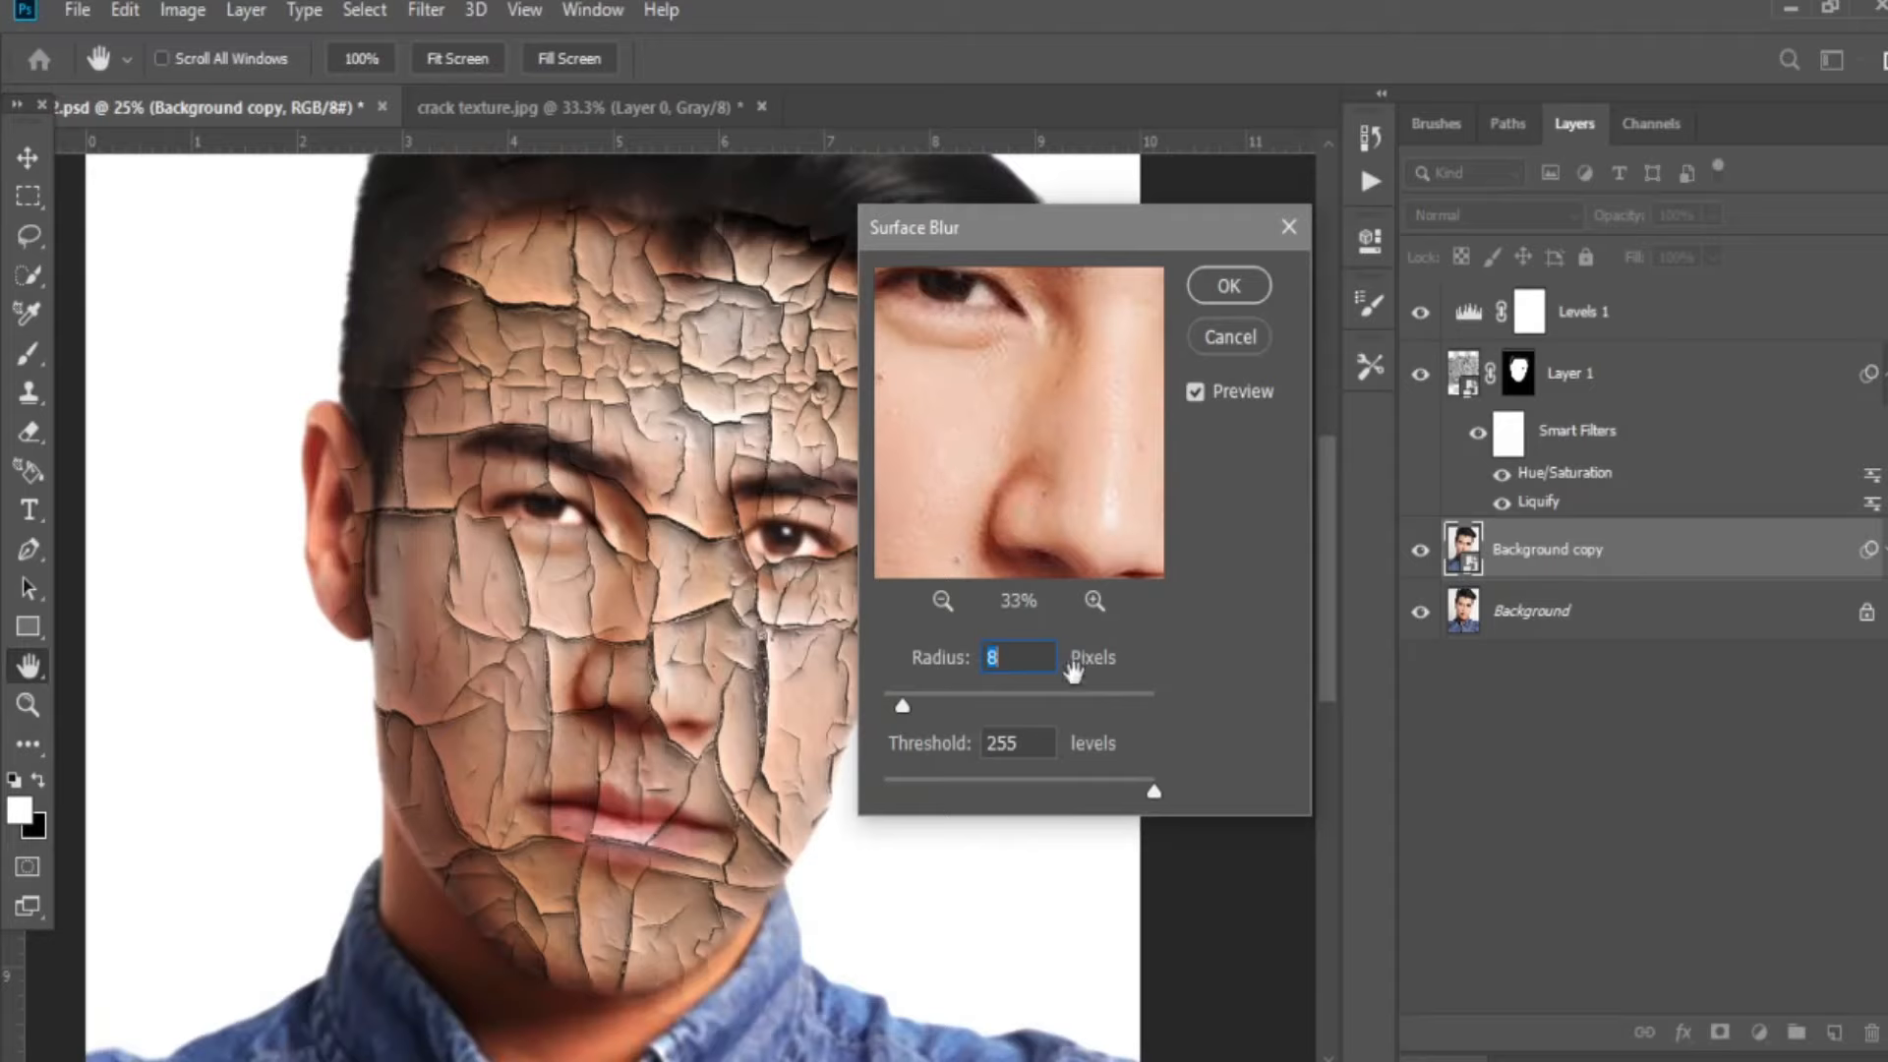
left_click_drag(1149, 787, 1103, 793)
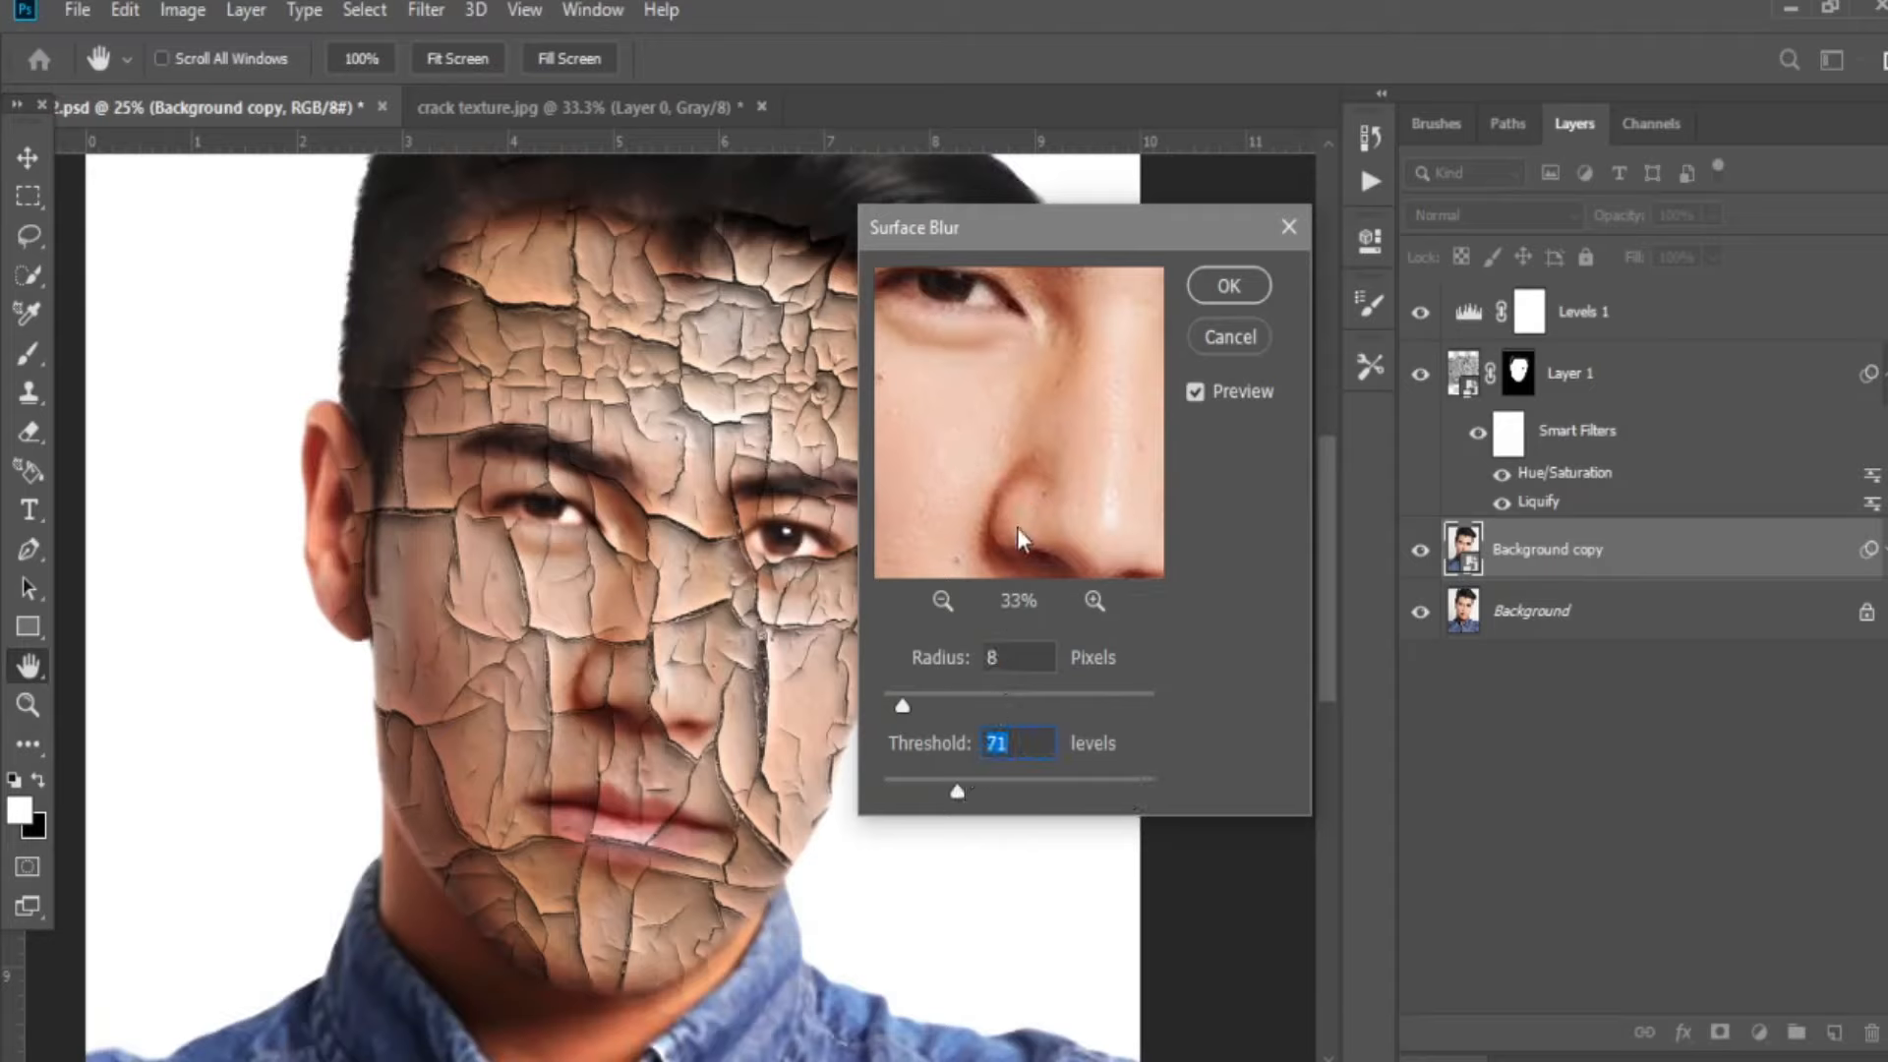
left_click_drag(1024, 466, 1036, 472)
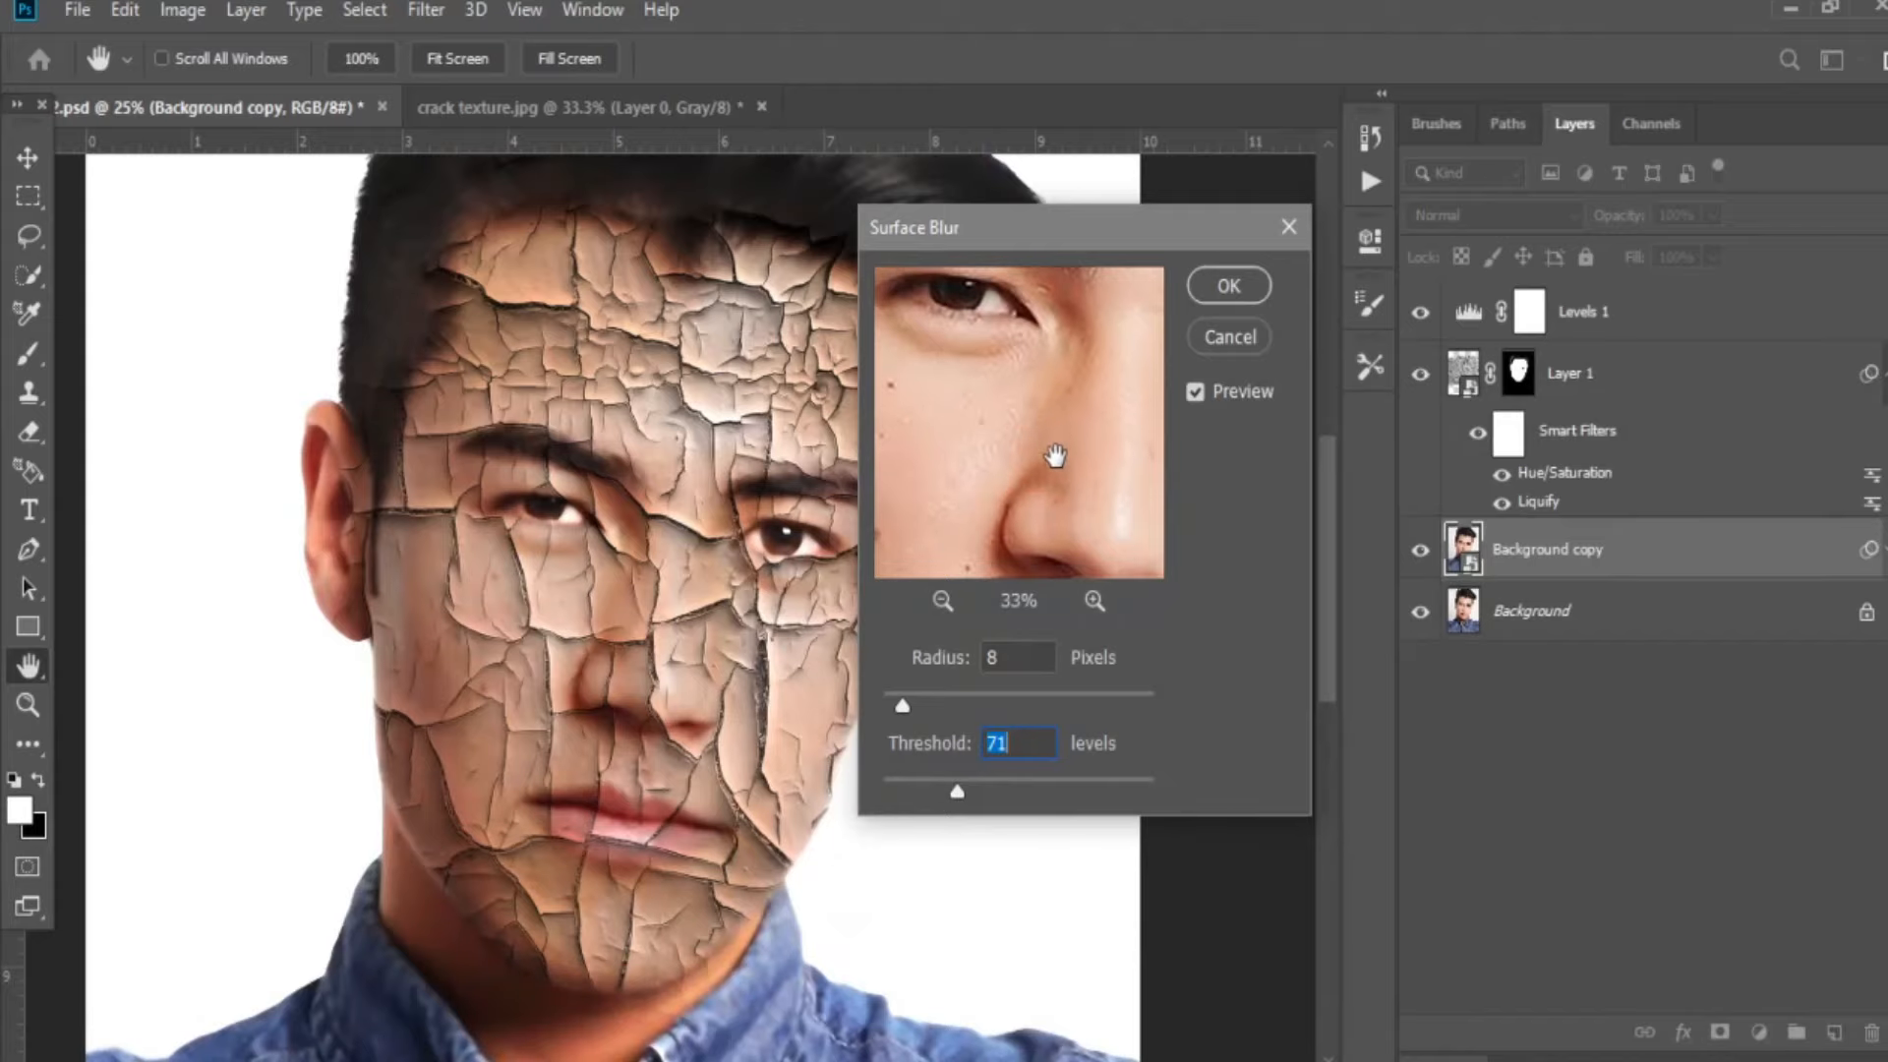
Try a stronger Surface Blur with a radius of 25 pixels and a threshold of 69 levels.
left_click(667, 592, "ctrl")
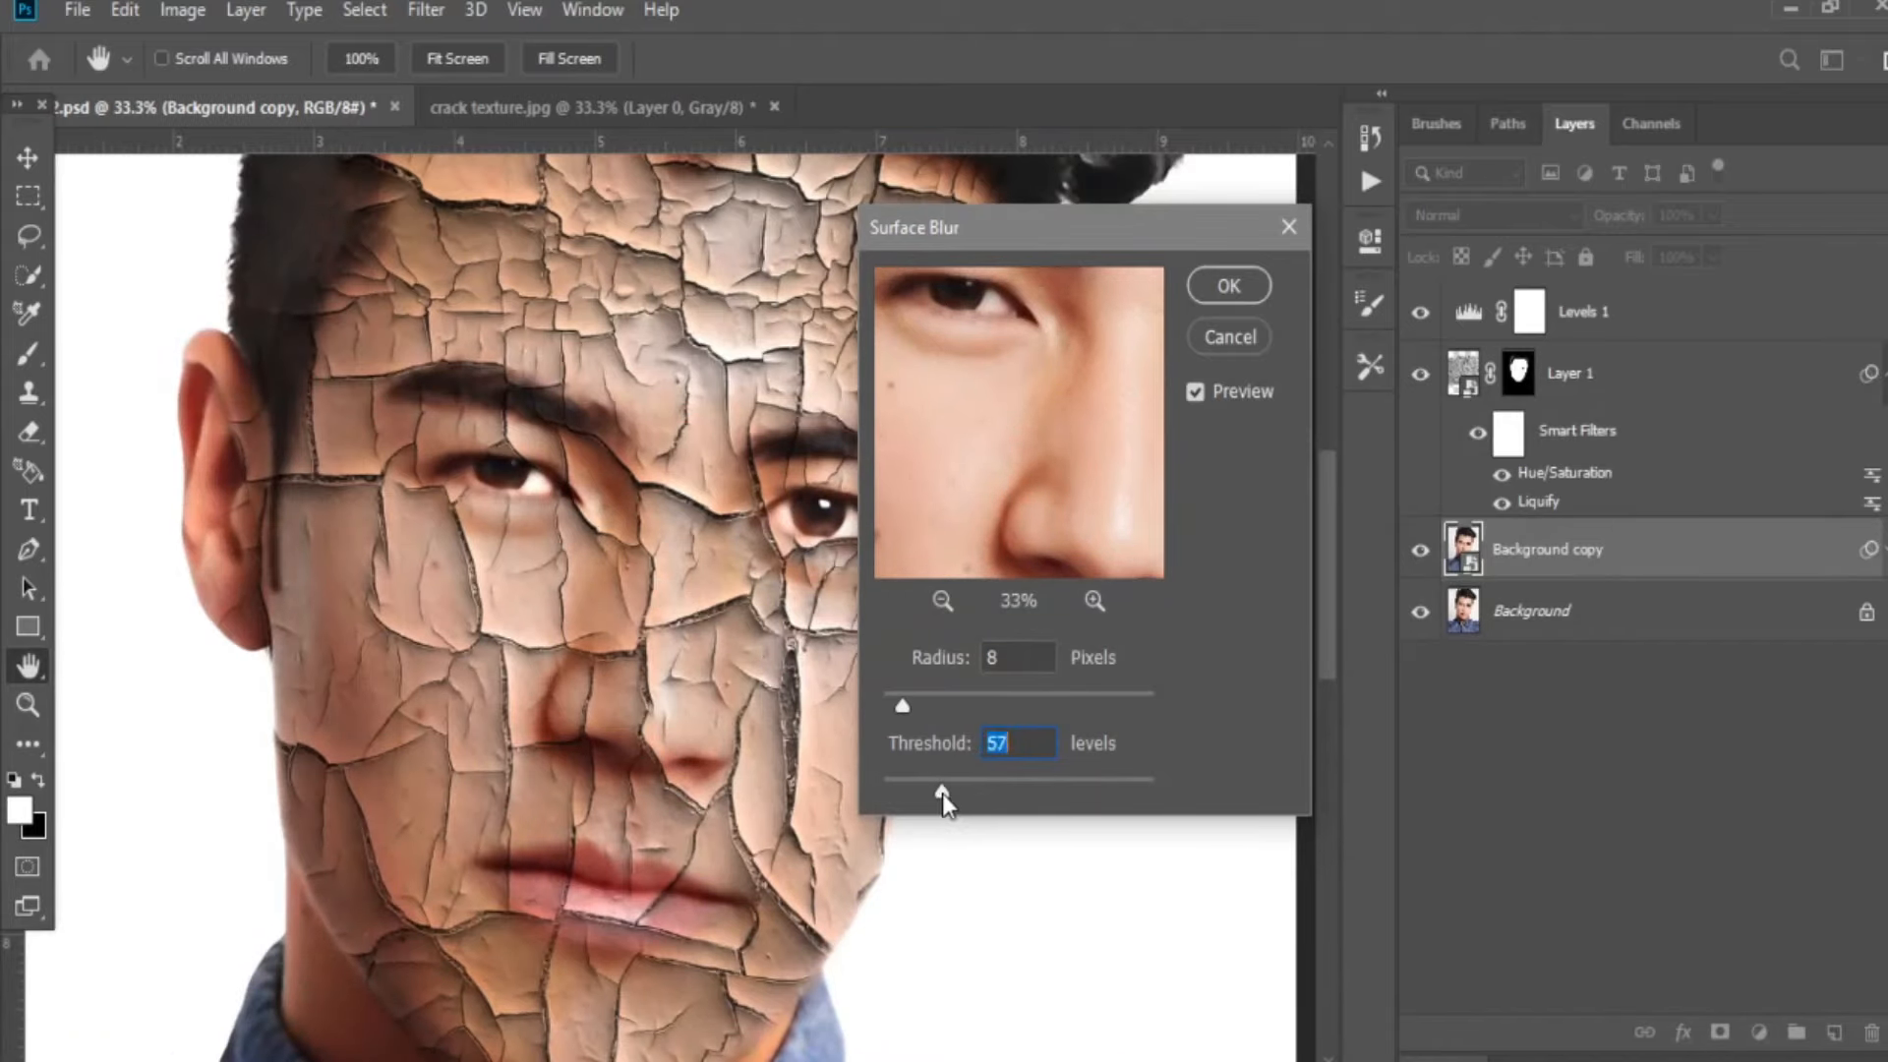
left_click_drag(942, 794, 931, 799)
left_click_drag(906, 711, 915, 711)
left_click_drag(916, 710, 950, 706)
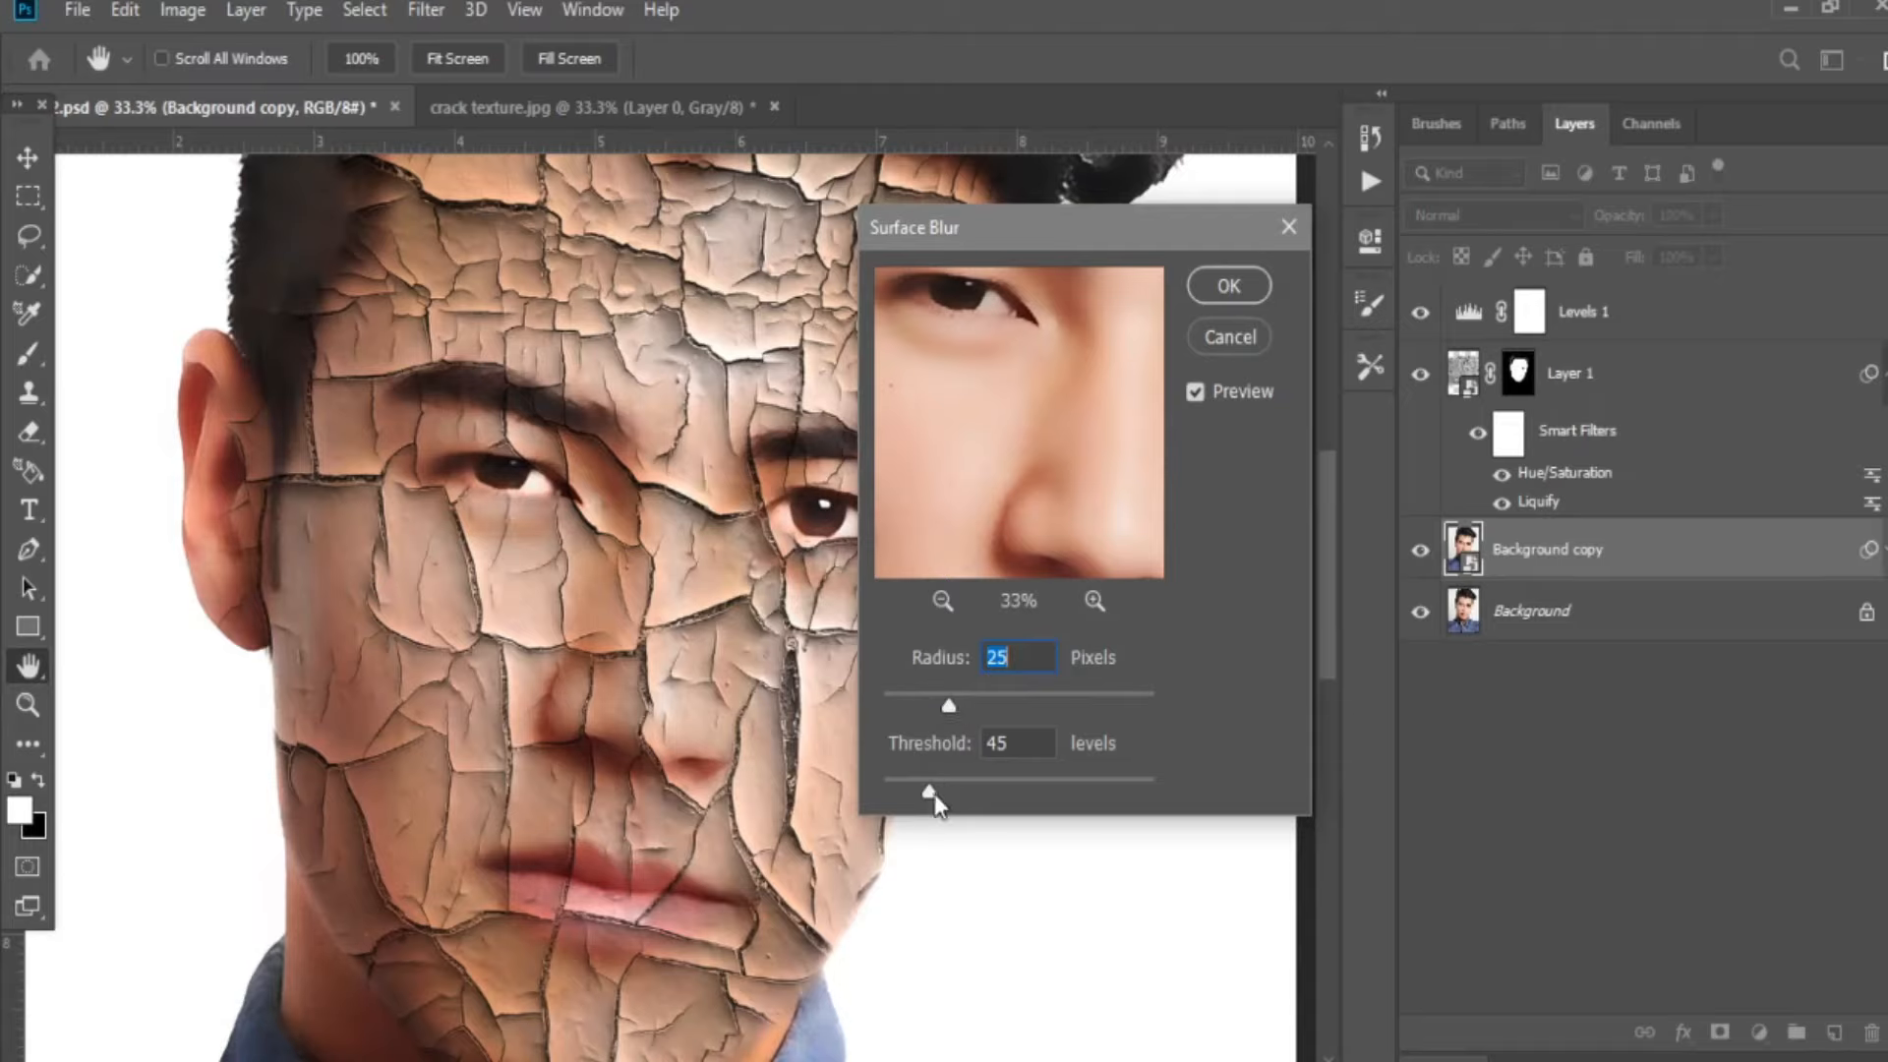
left_click_drag(932, 797, 946, 797)
left_click_drag(947, 794, 955, 804)
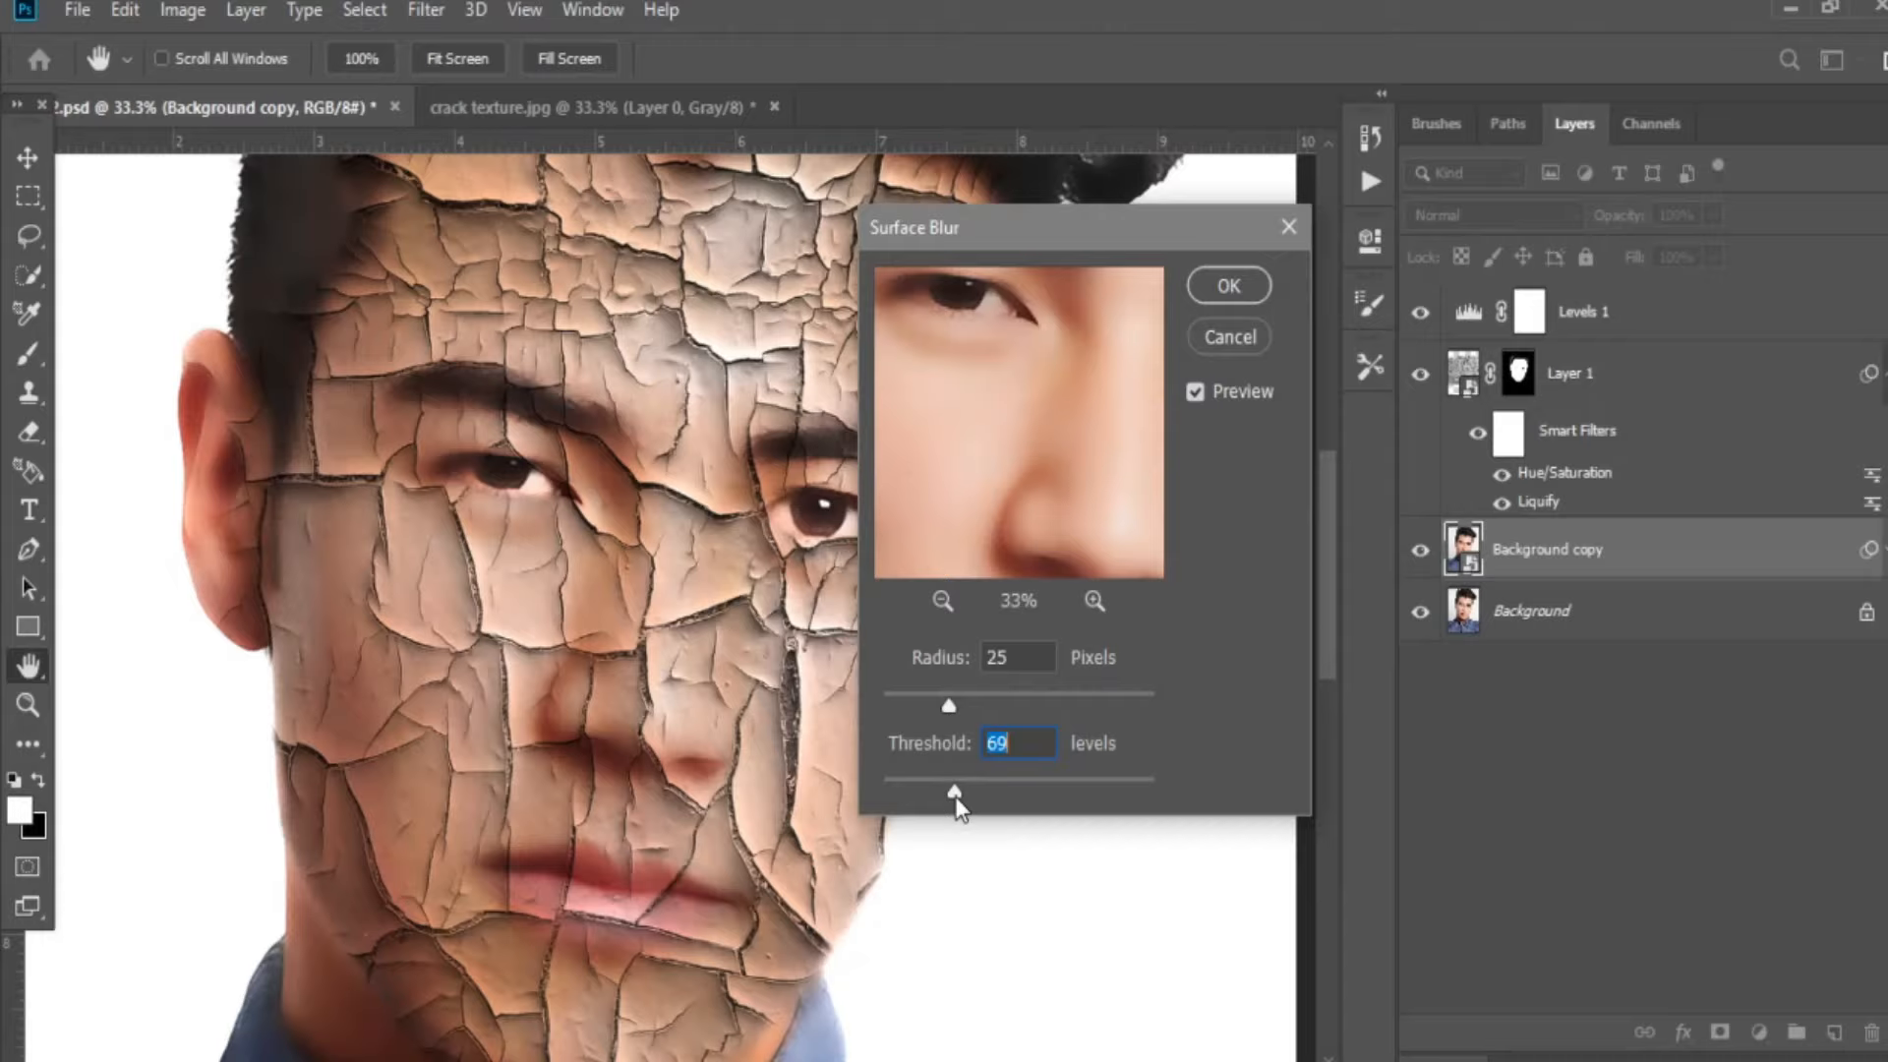
Set the Surface Blur radius to 10 pixels and threshold to 51 levels, and apply it to the Background copy layer.
left_click_drag(987, 521, 988, 452)
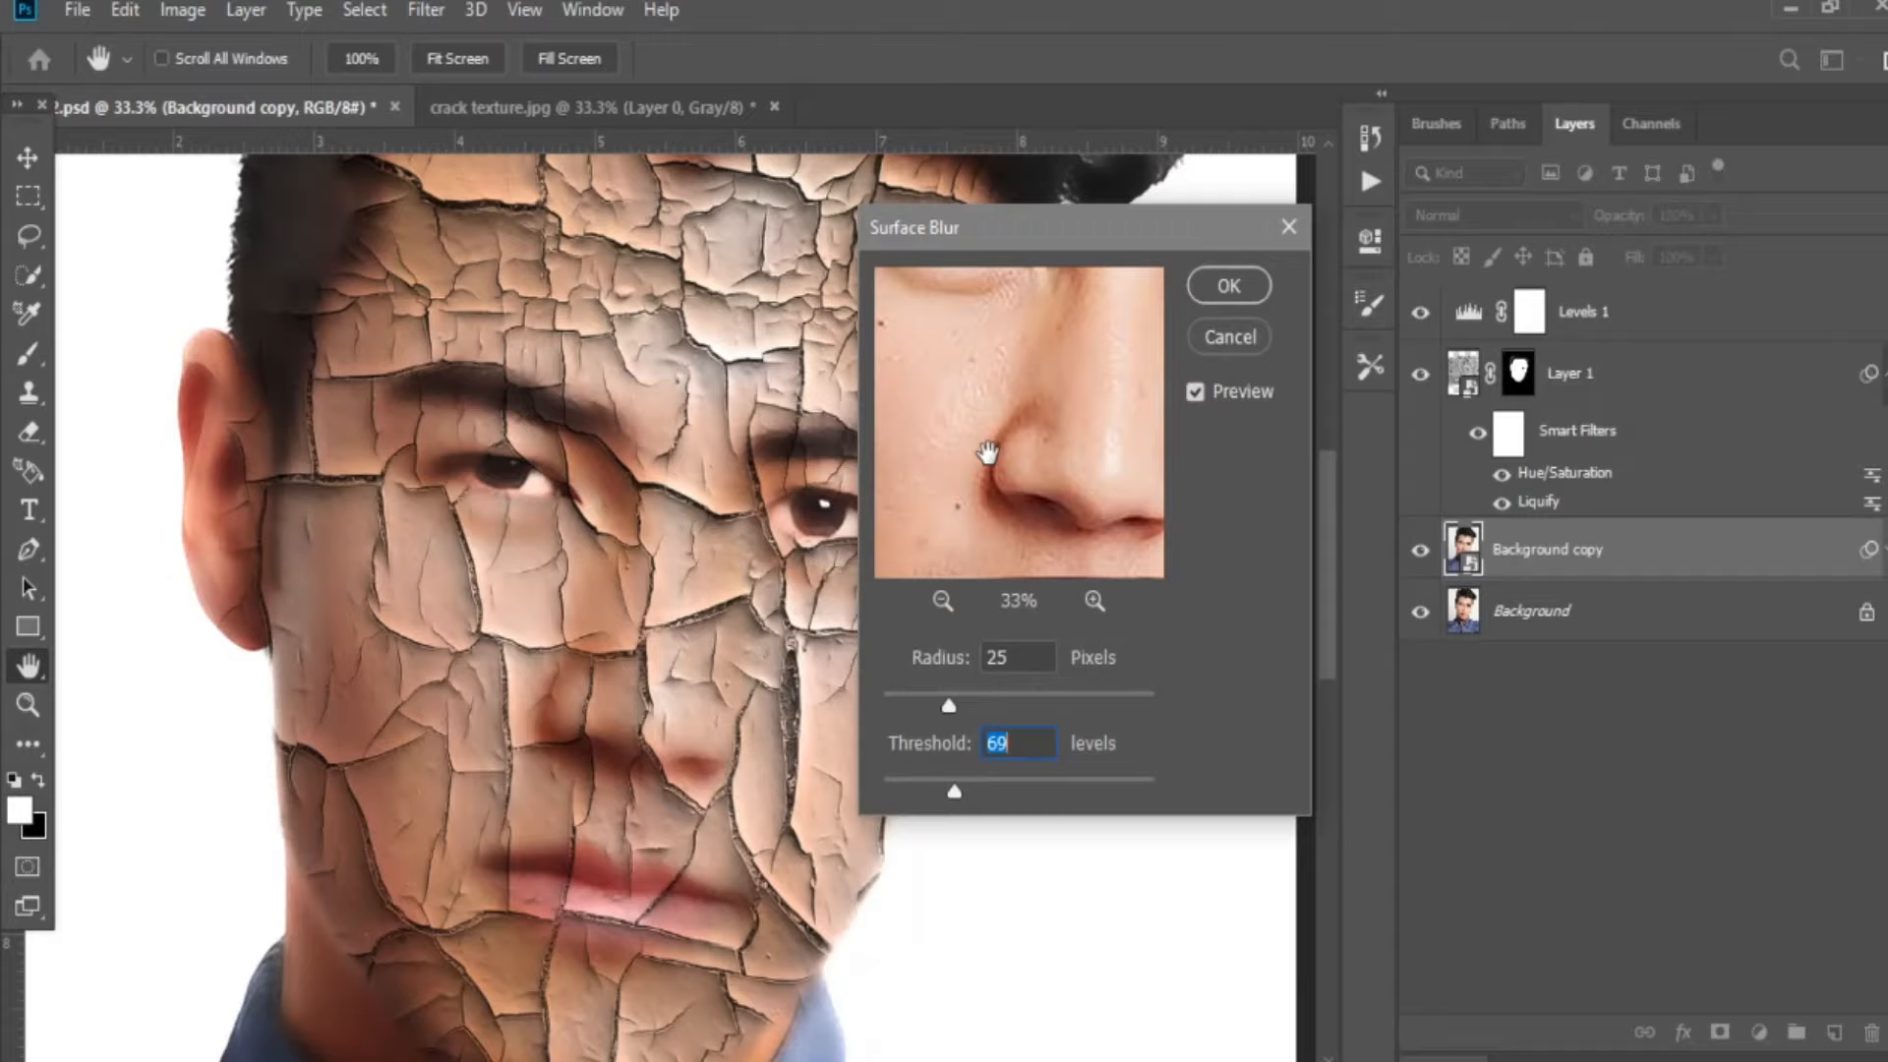
left_click_drag(948, 705, 931, 705)
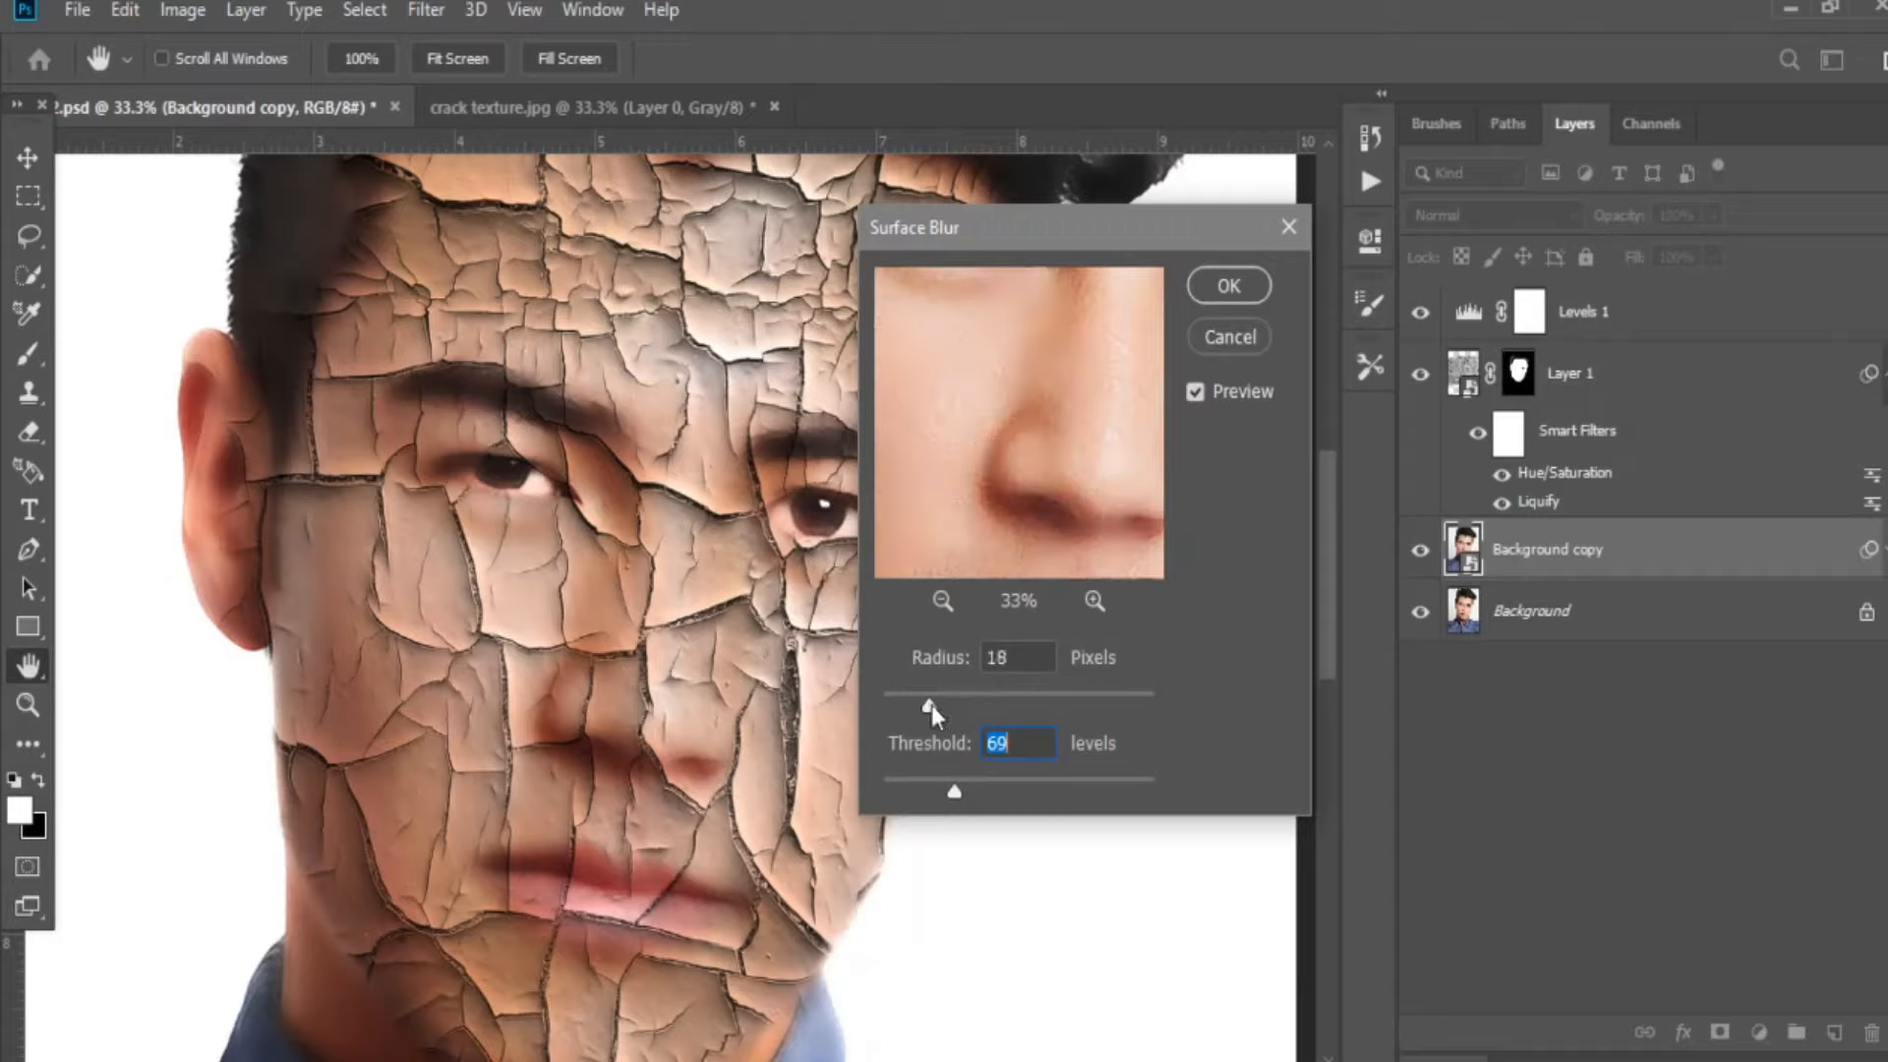
left_click(931, 705)
left_click_drag(998, 403, 999, 462)
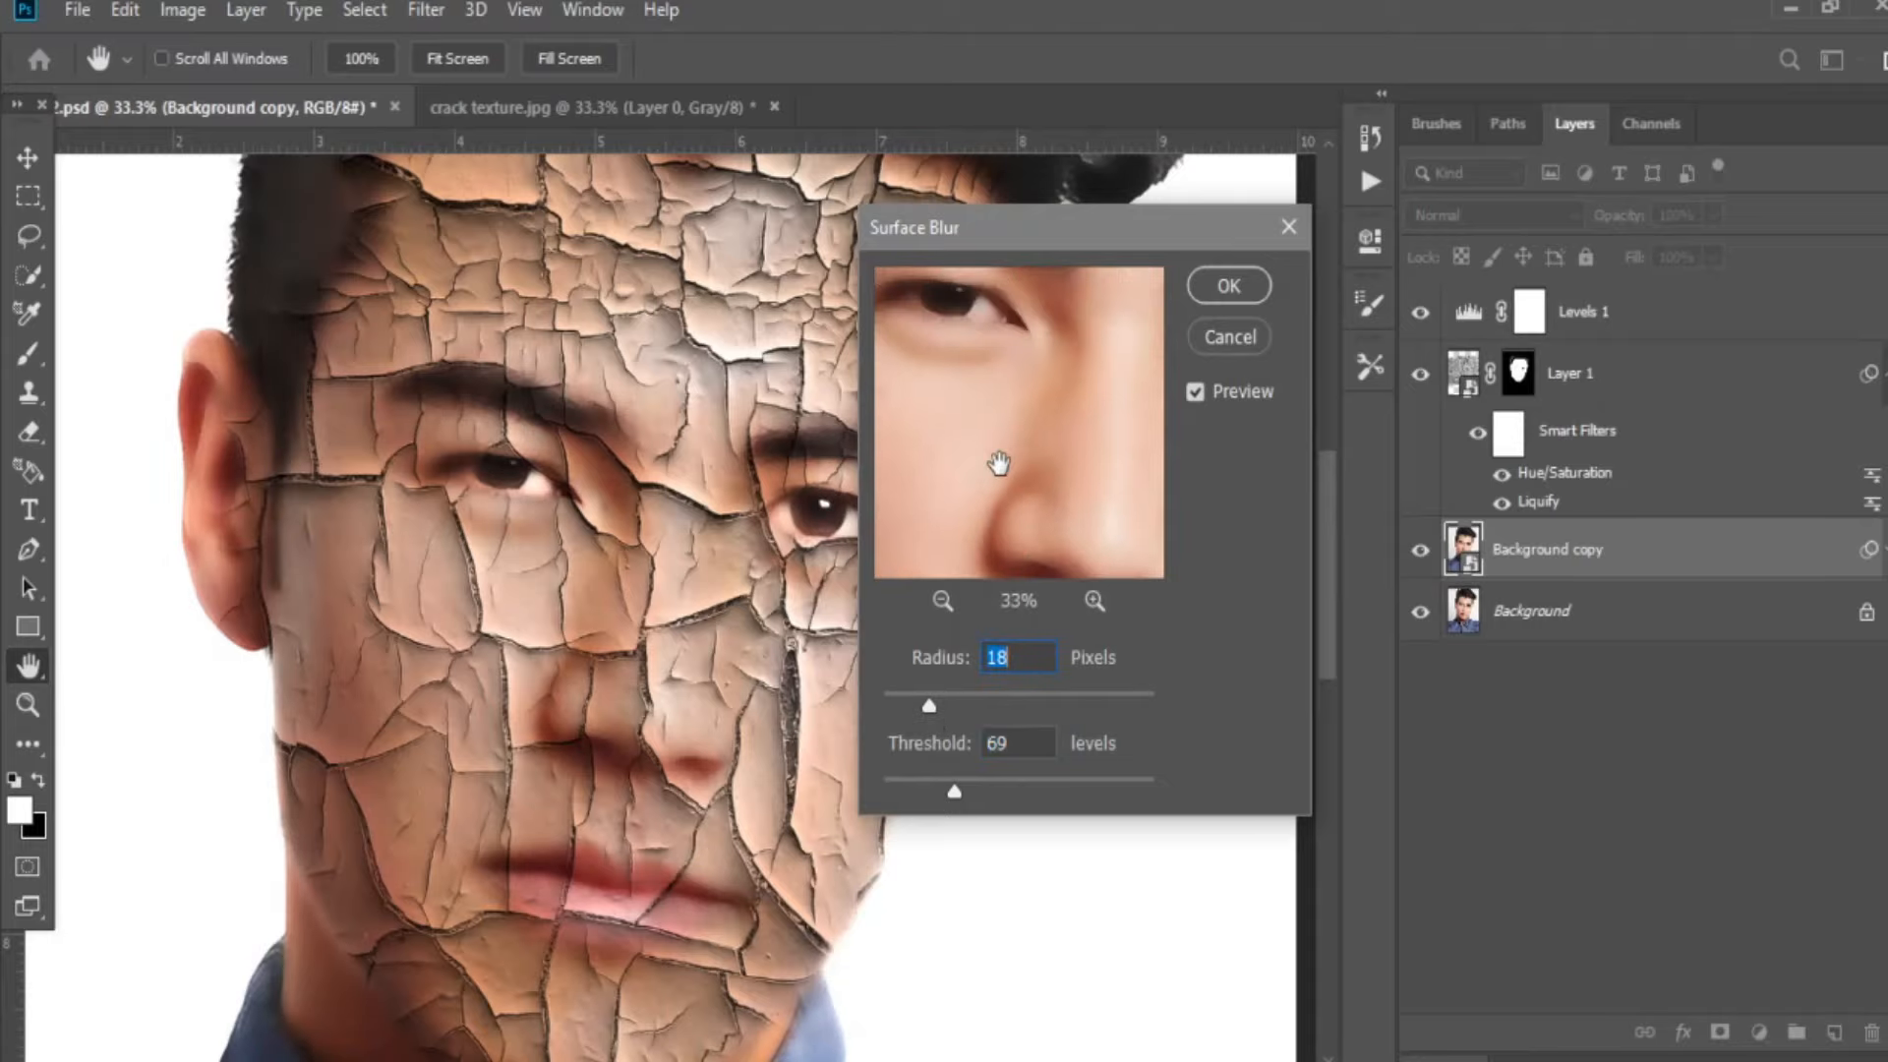
left_click_drag(928, 705, 908, 705)
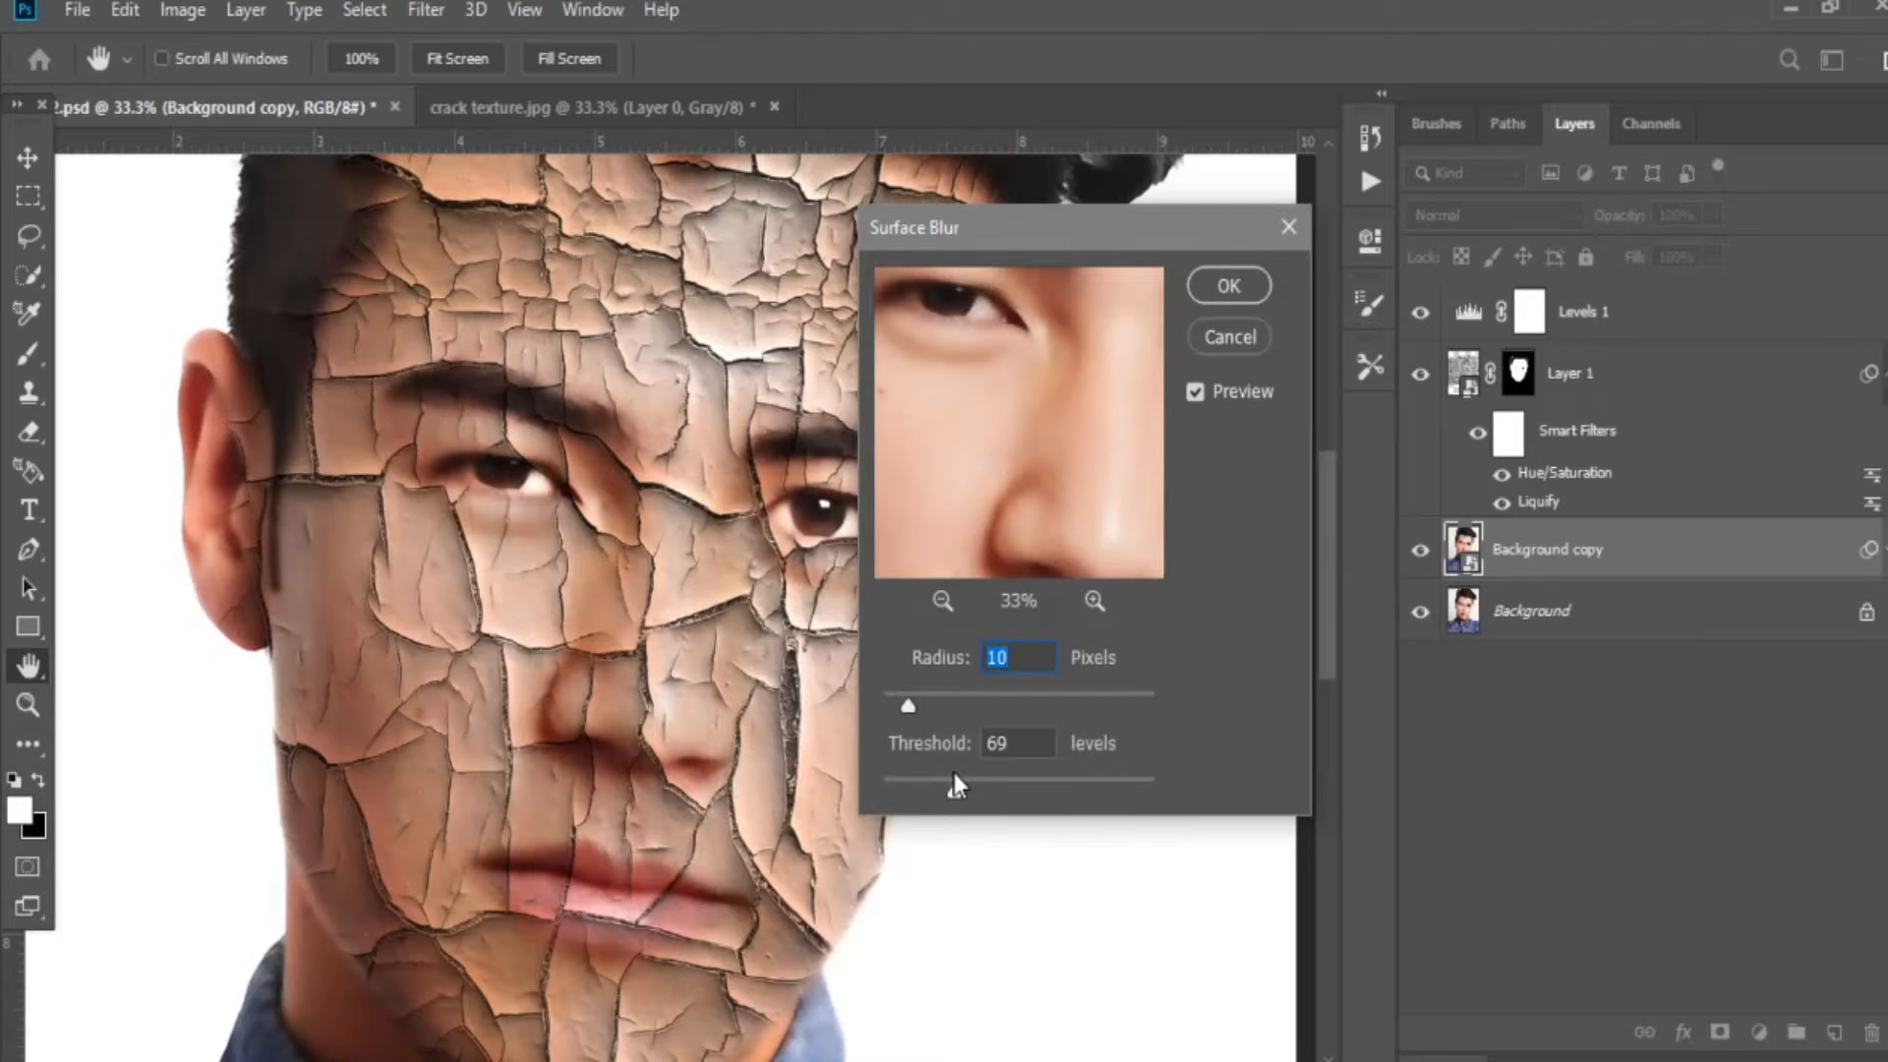
left_click_drag(952, 777, 934, 787)
left_click_drag(973, 571, 1034, 463)
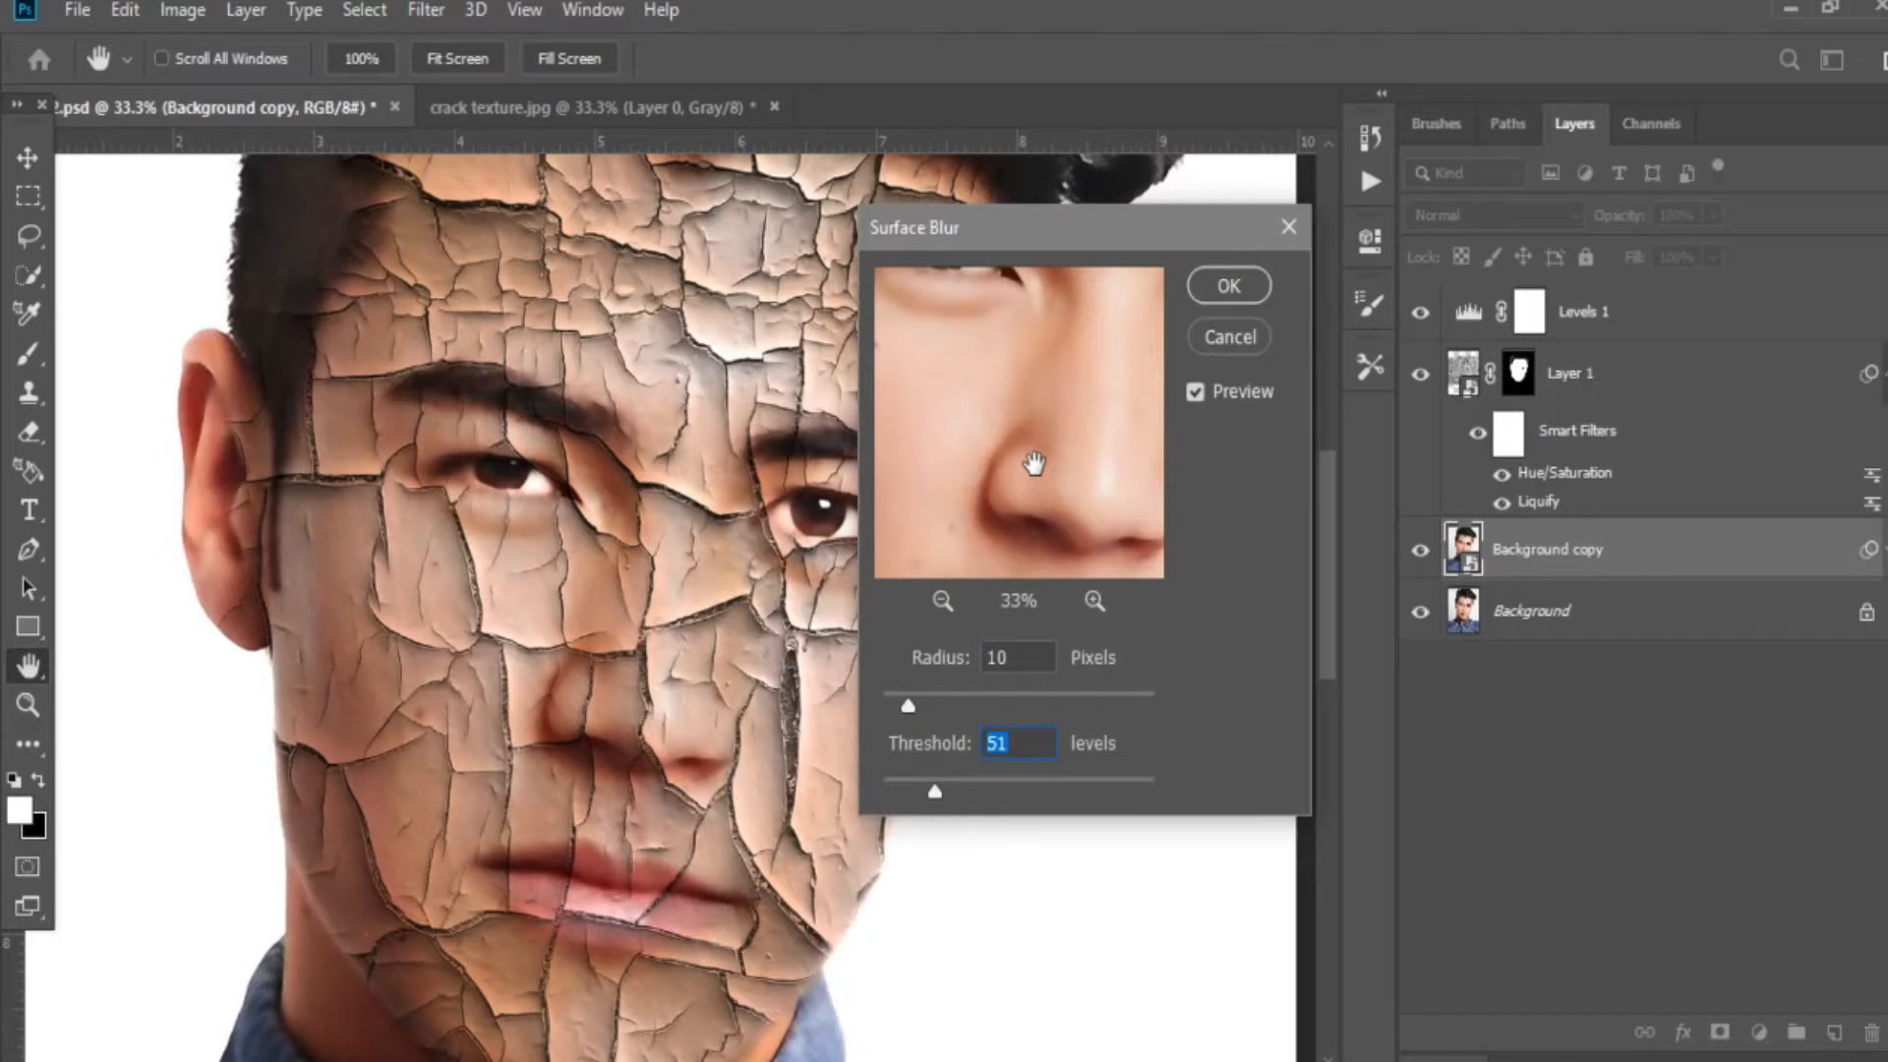
left_click(1229, 285)
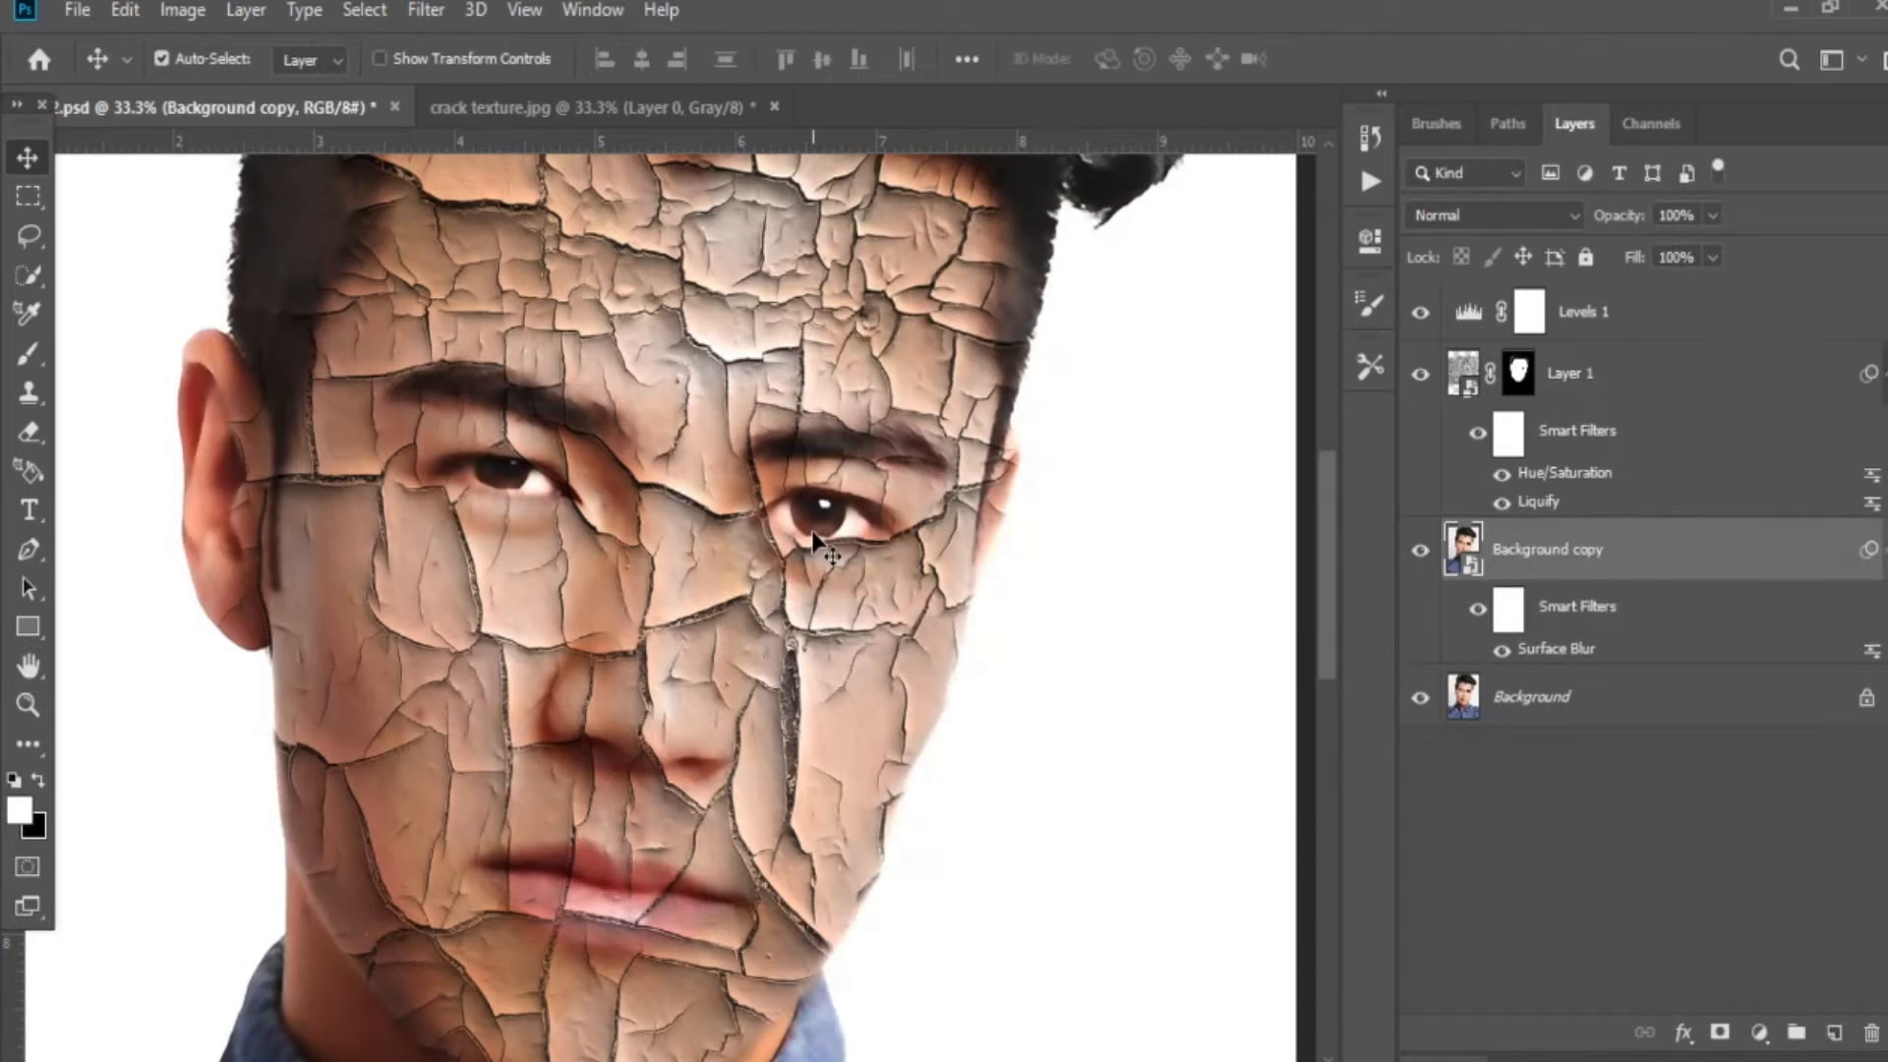
Group the Levels 1, Layer 1 and Background copy layers together above the Background.
key("ctrl+minus")
key("ctrl+minus")
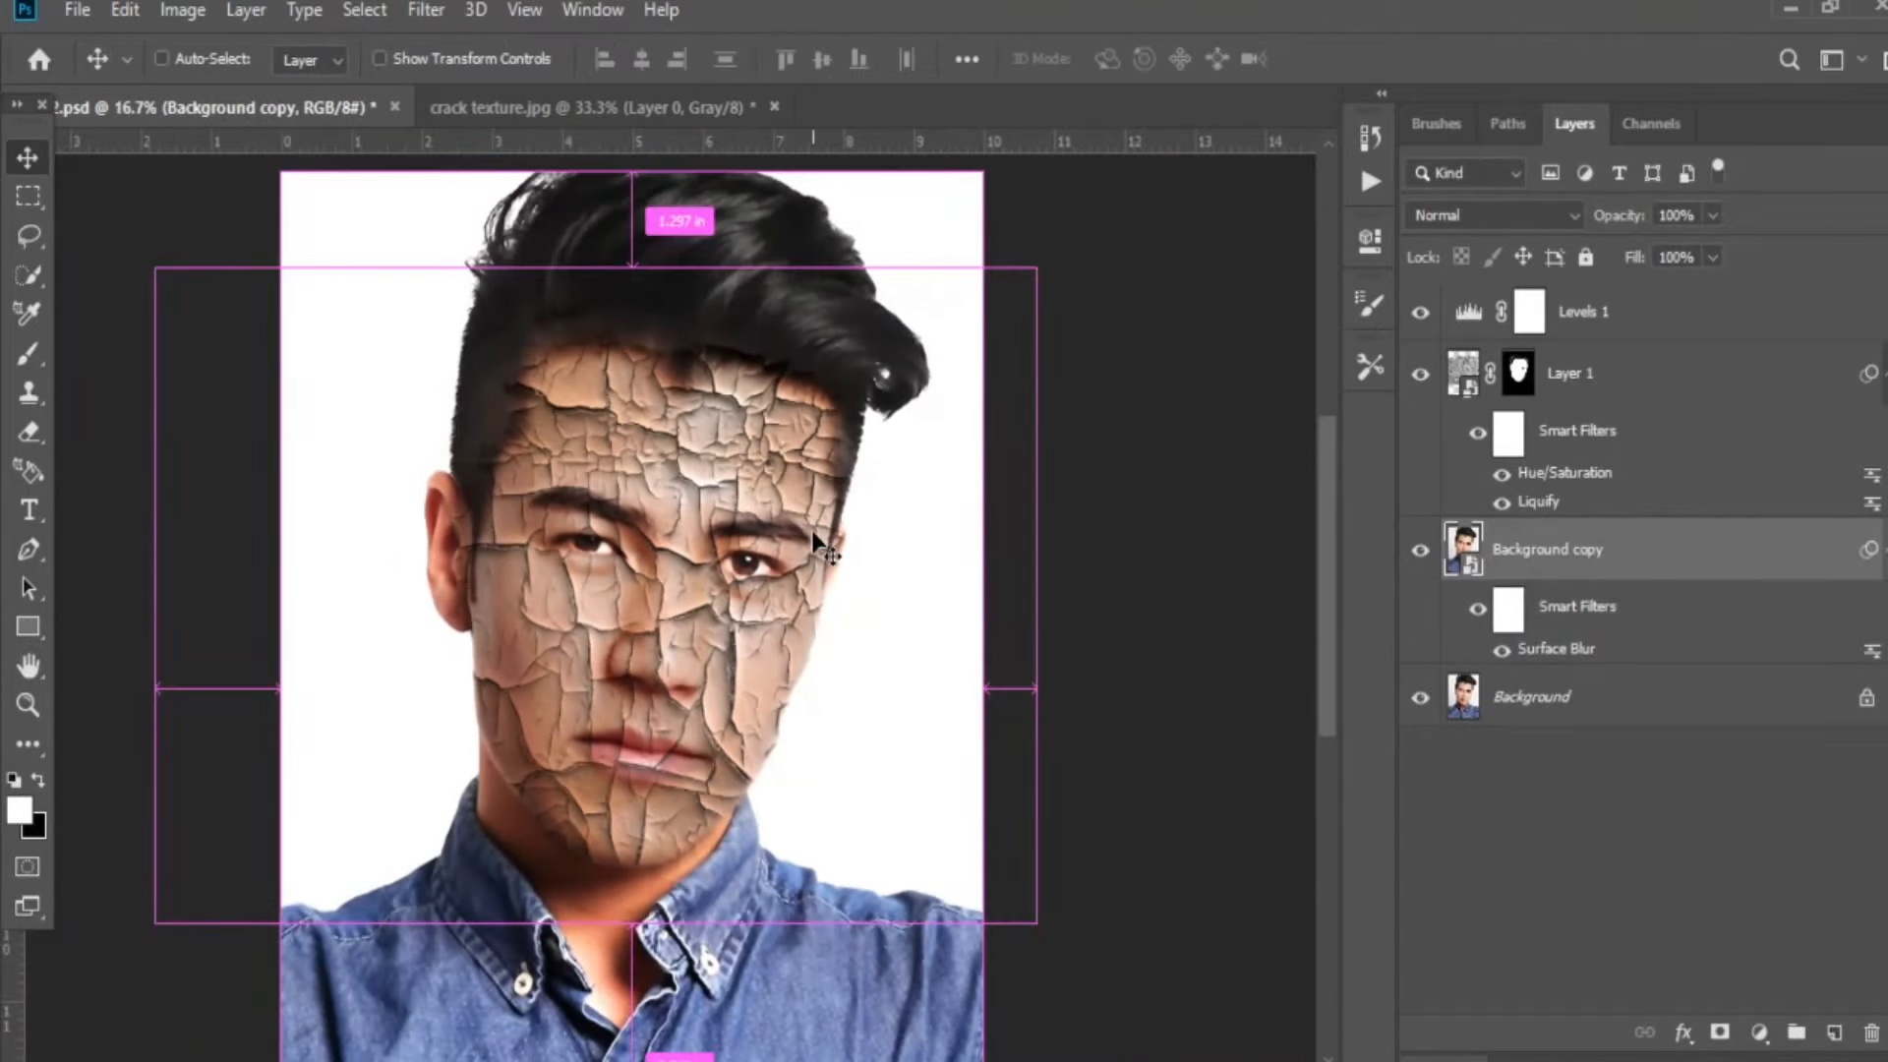
key("ctrl+minus")
key("ctrl+plus")
key("ctrl+plus")
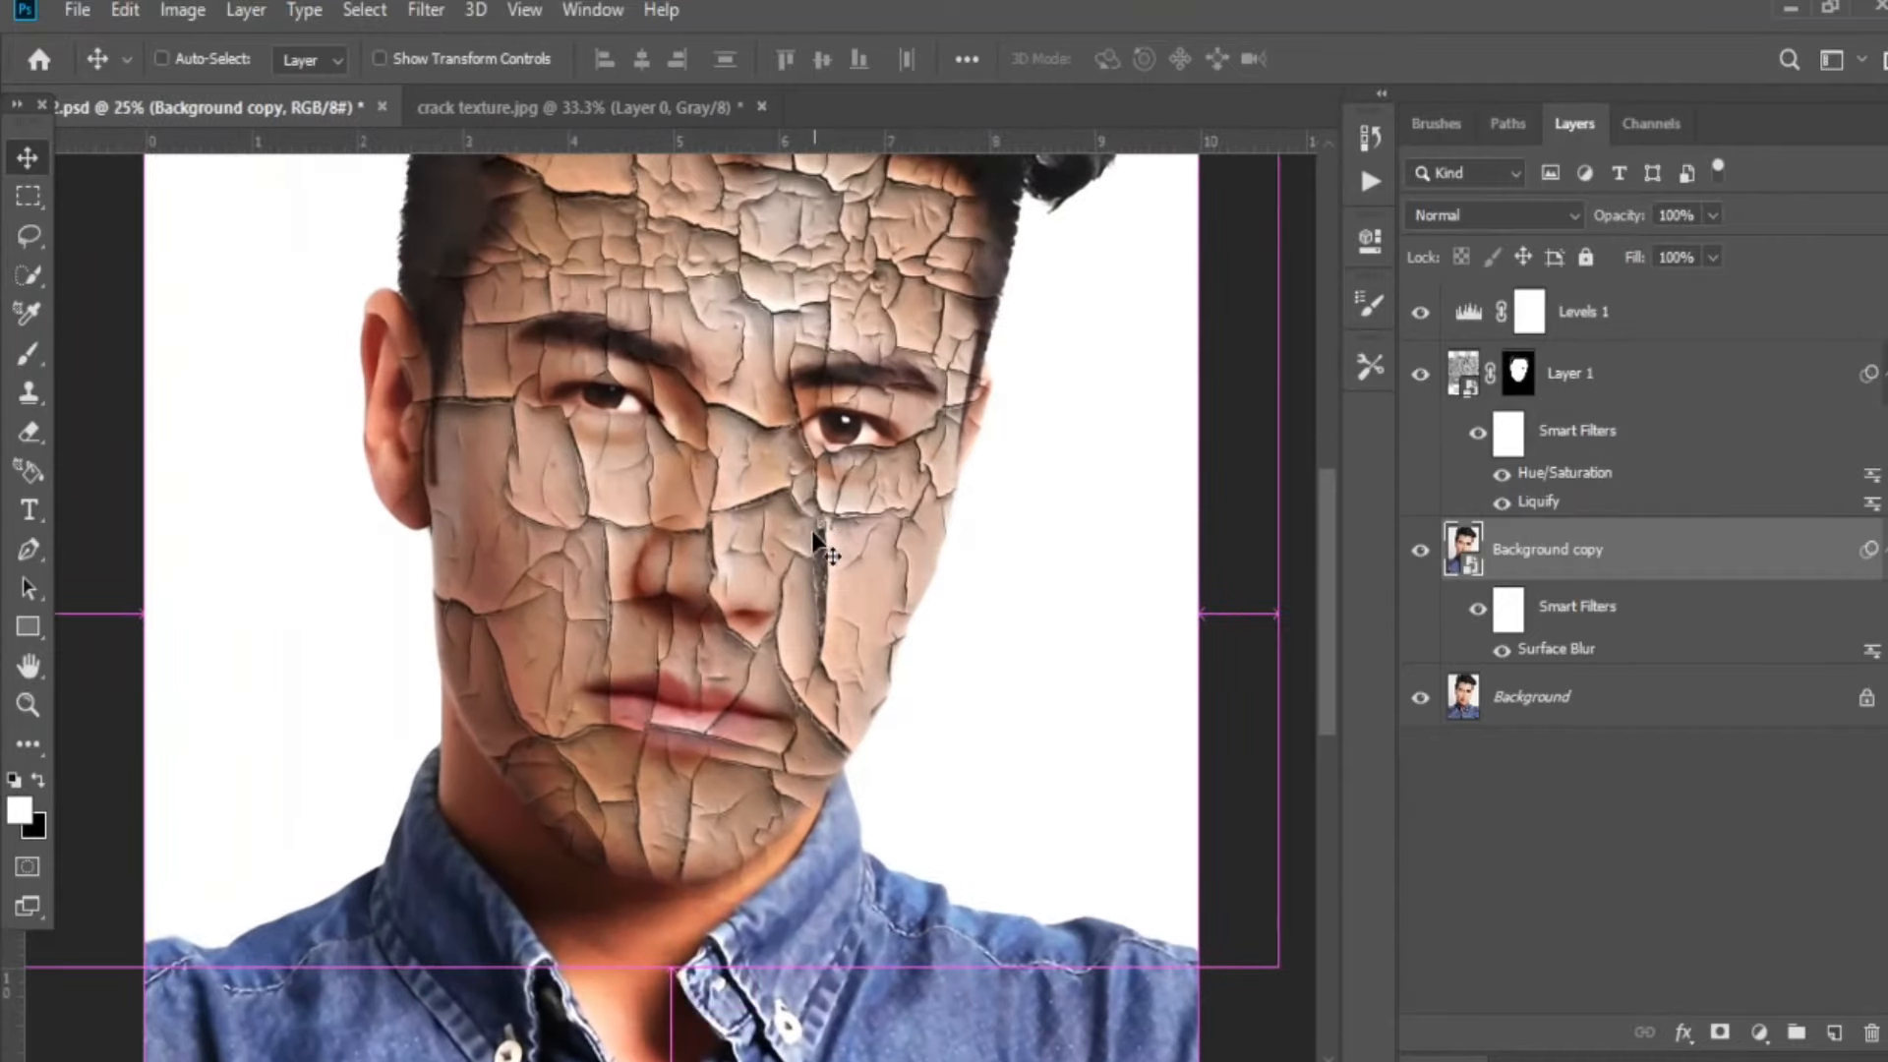
key("ctrl+minus")
left_click_drag(811, 533, 742, 615)
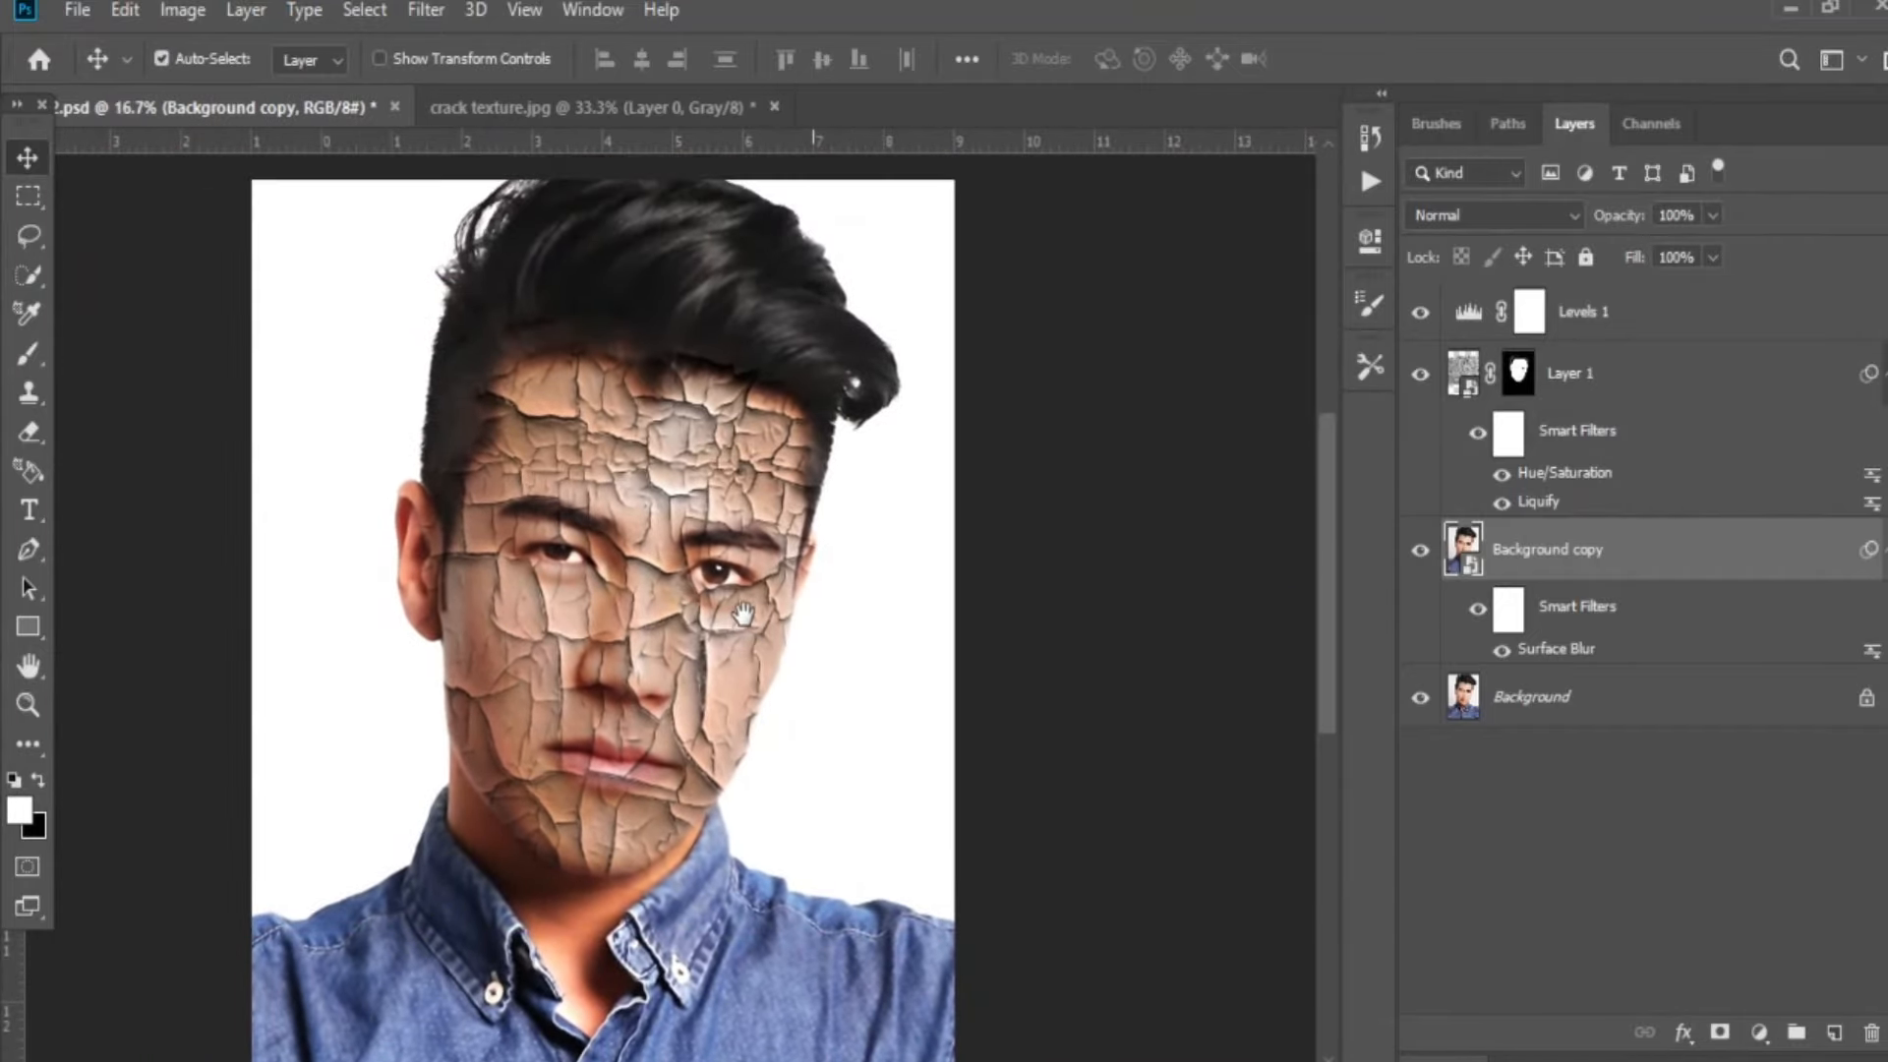
left_click(1598, 314)
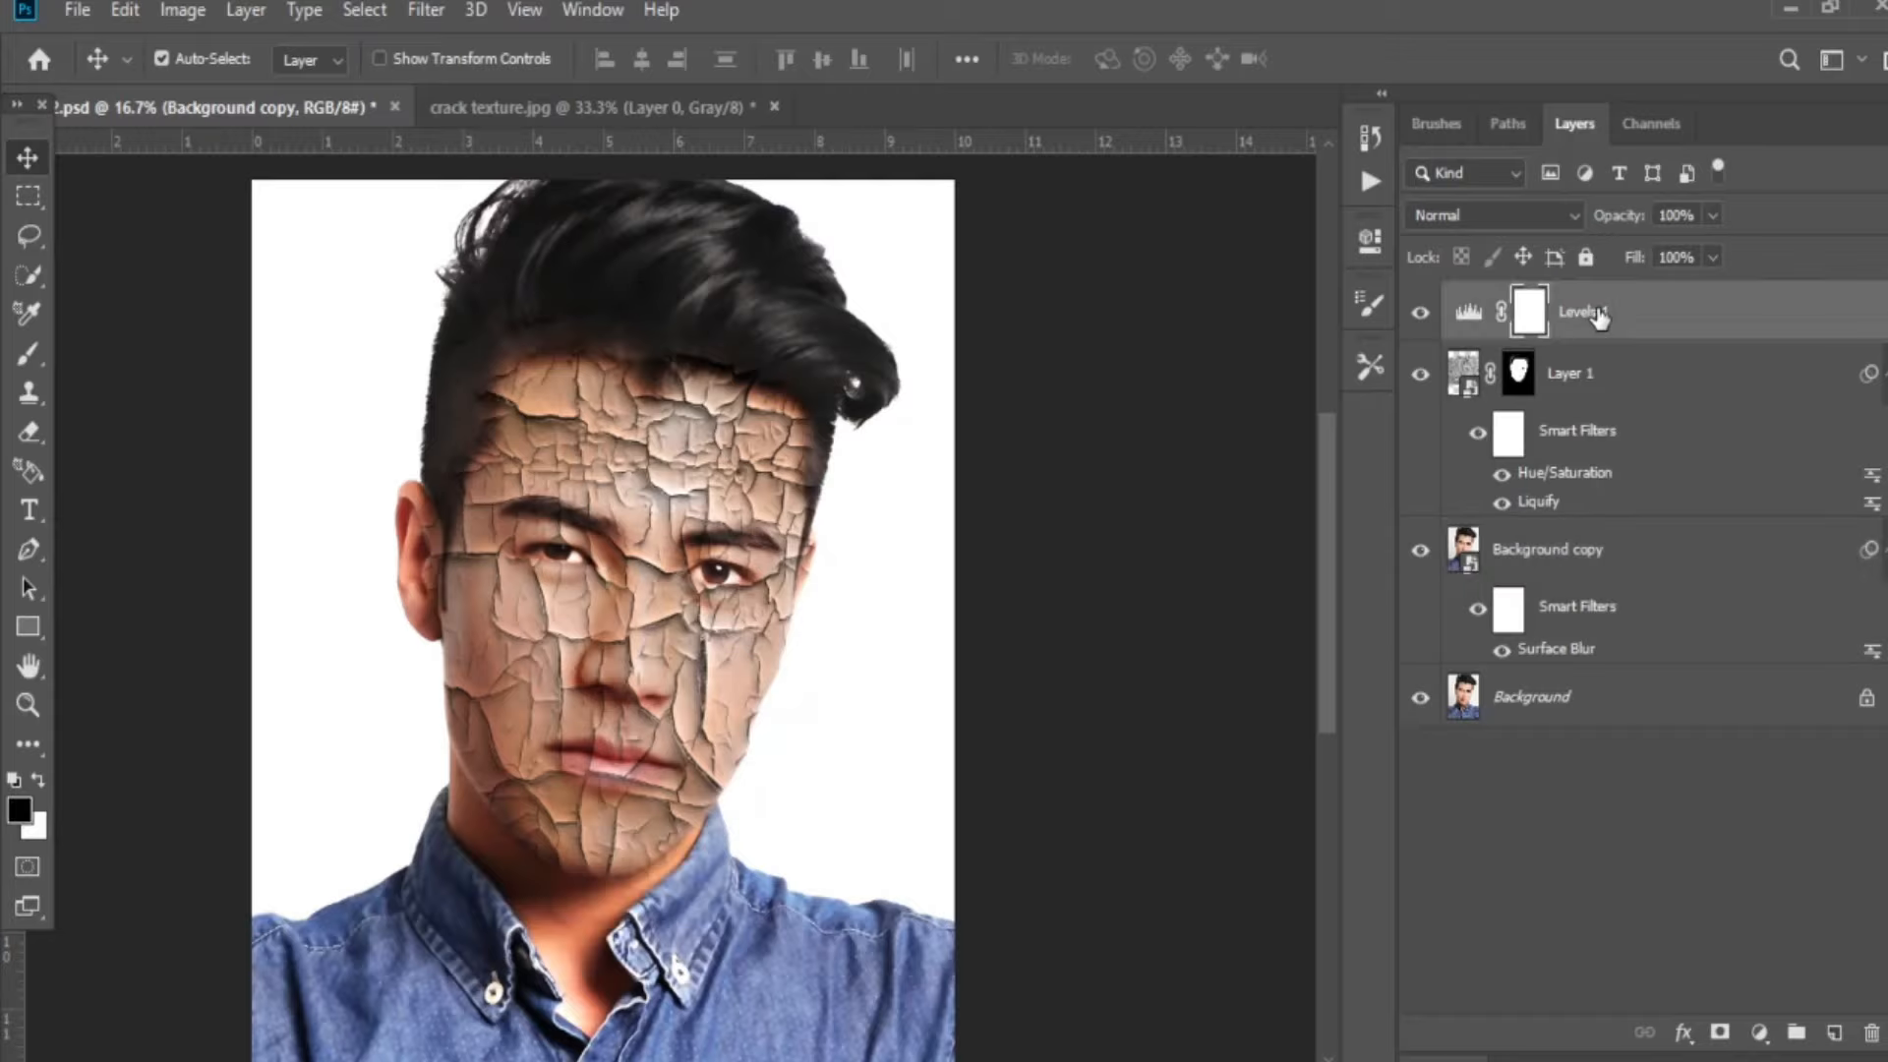
left_click(1642, 565, "shift")
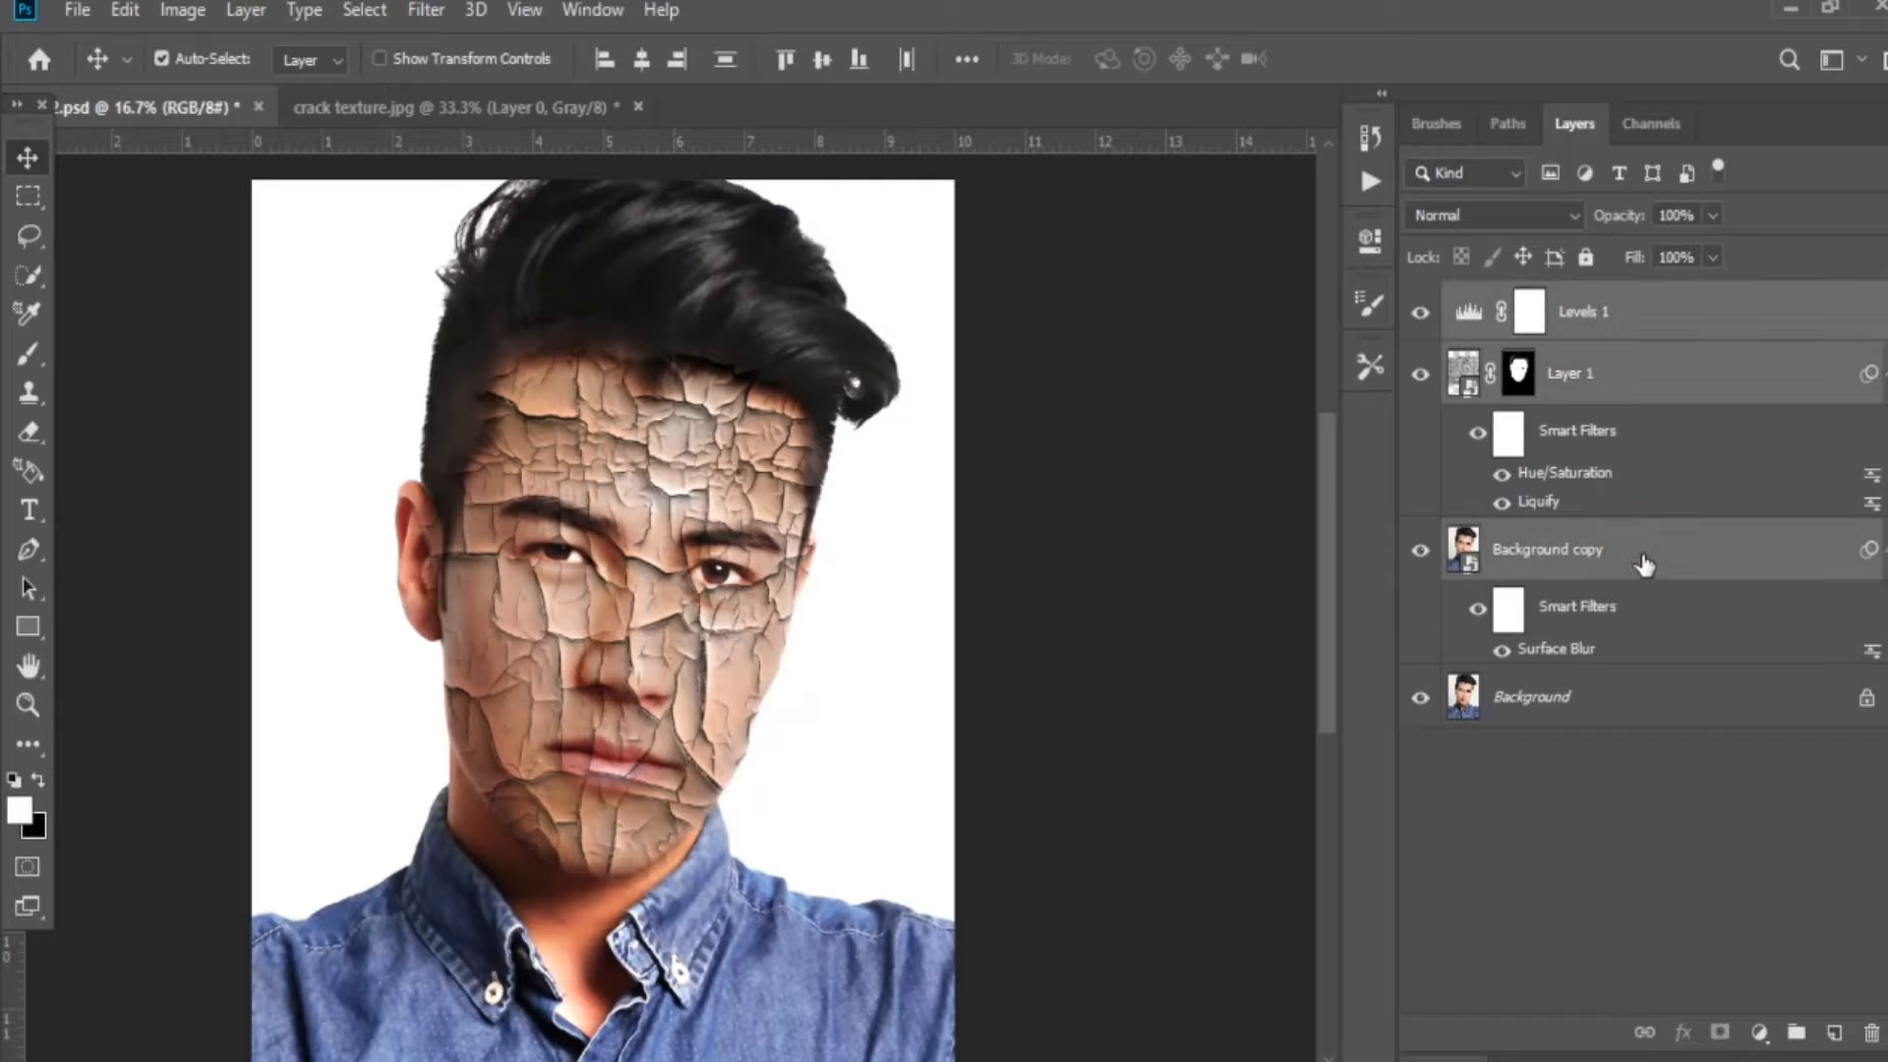
key("ctrl+g")
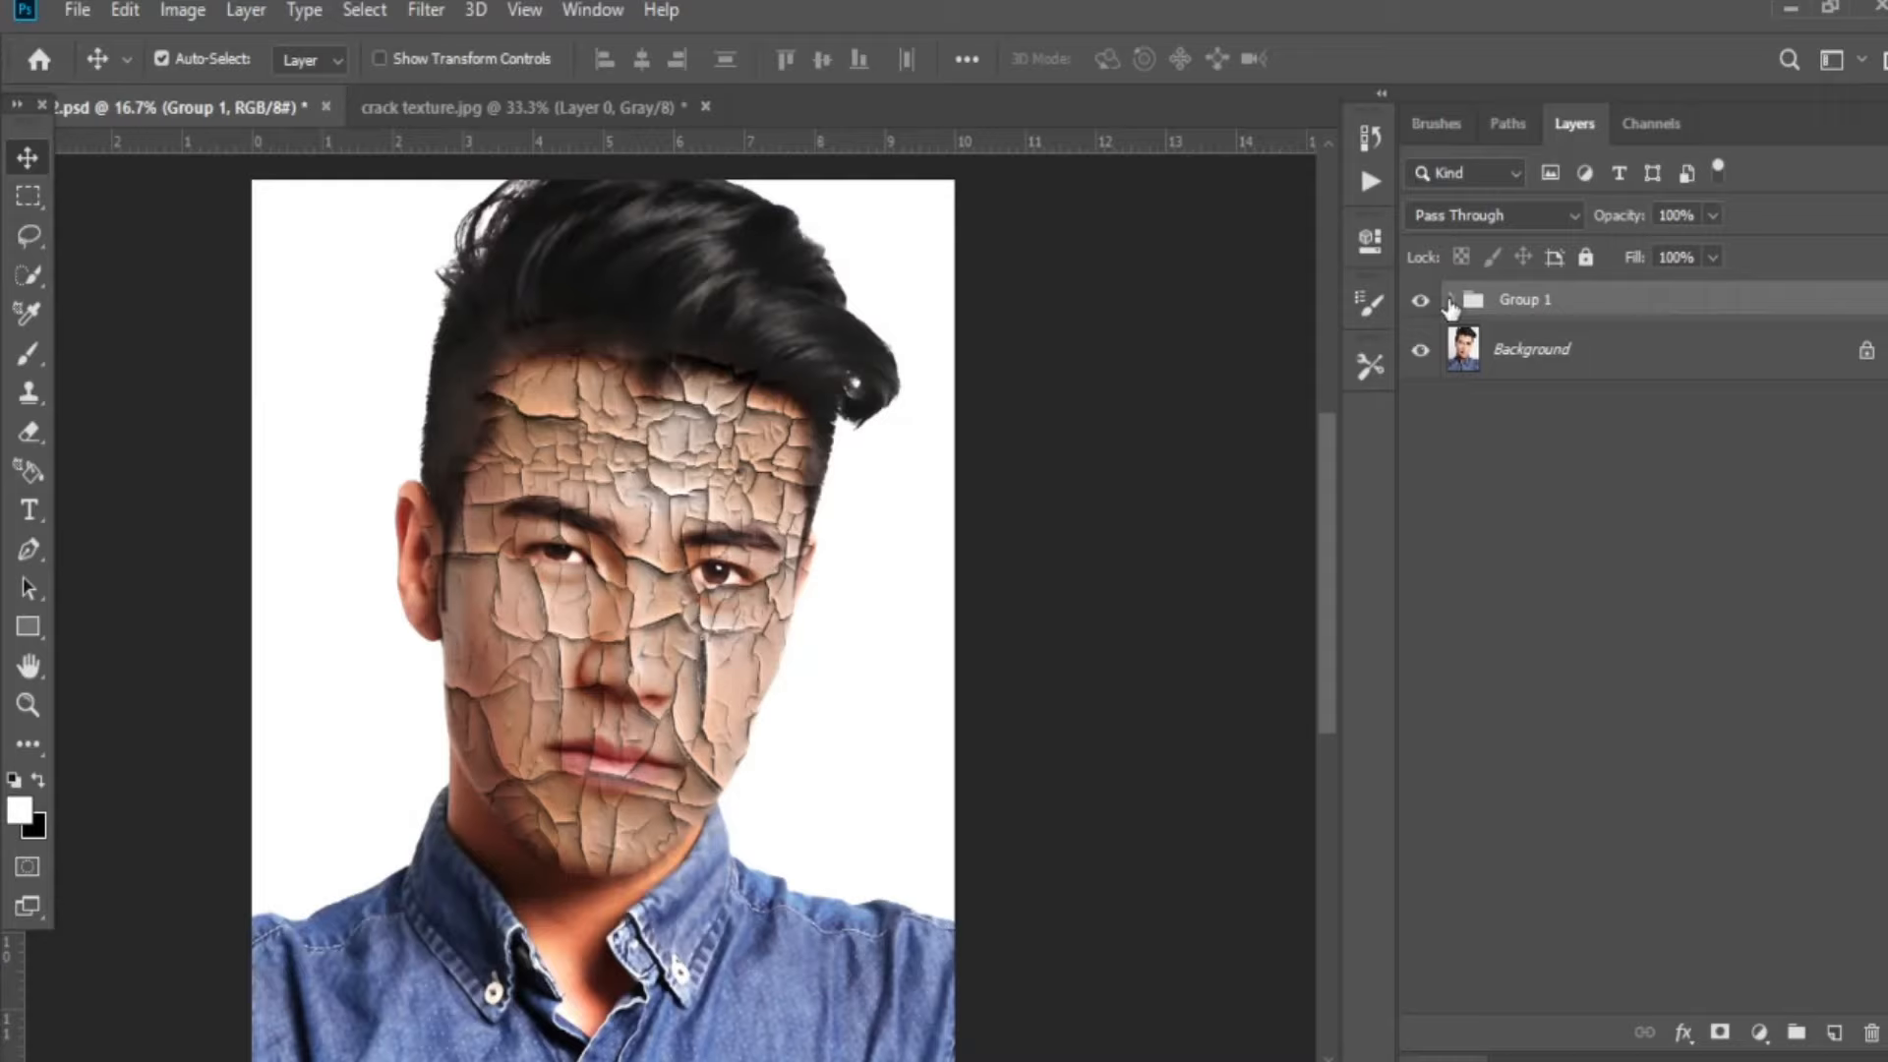
Add a second Levels adjustment layer above Levels 1 inside the group, with the white input at 217.
left_click(1451, 301)
left_click(1700, 366)
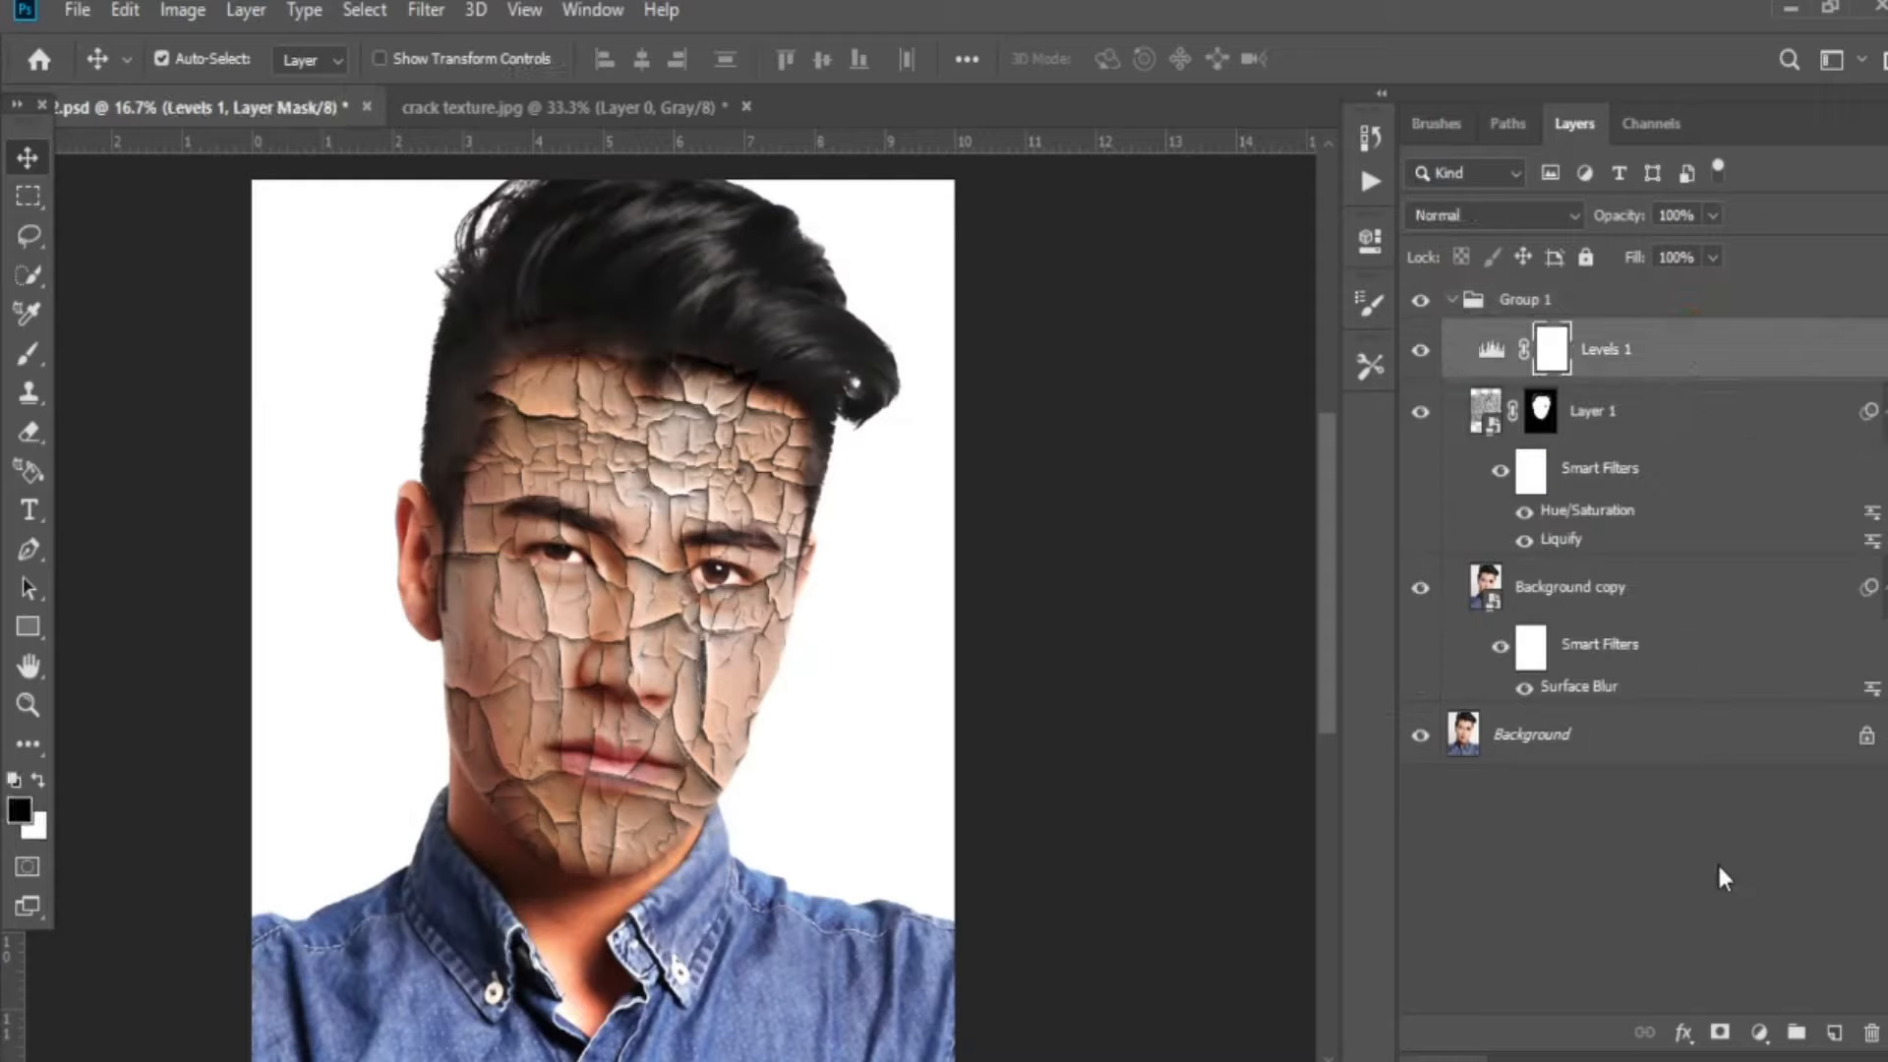
left_click(1760, 1032)
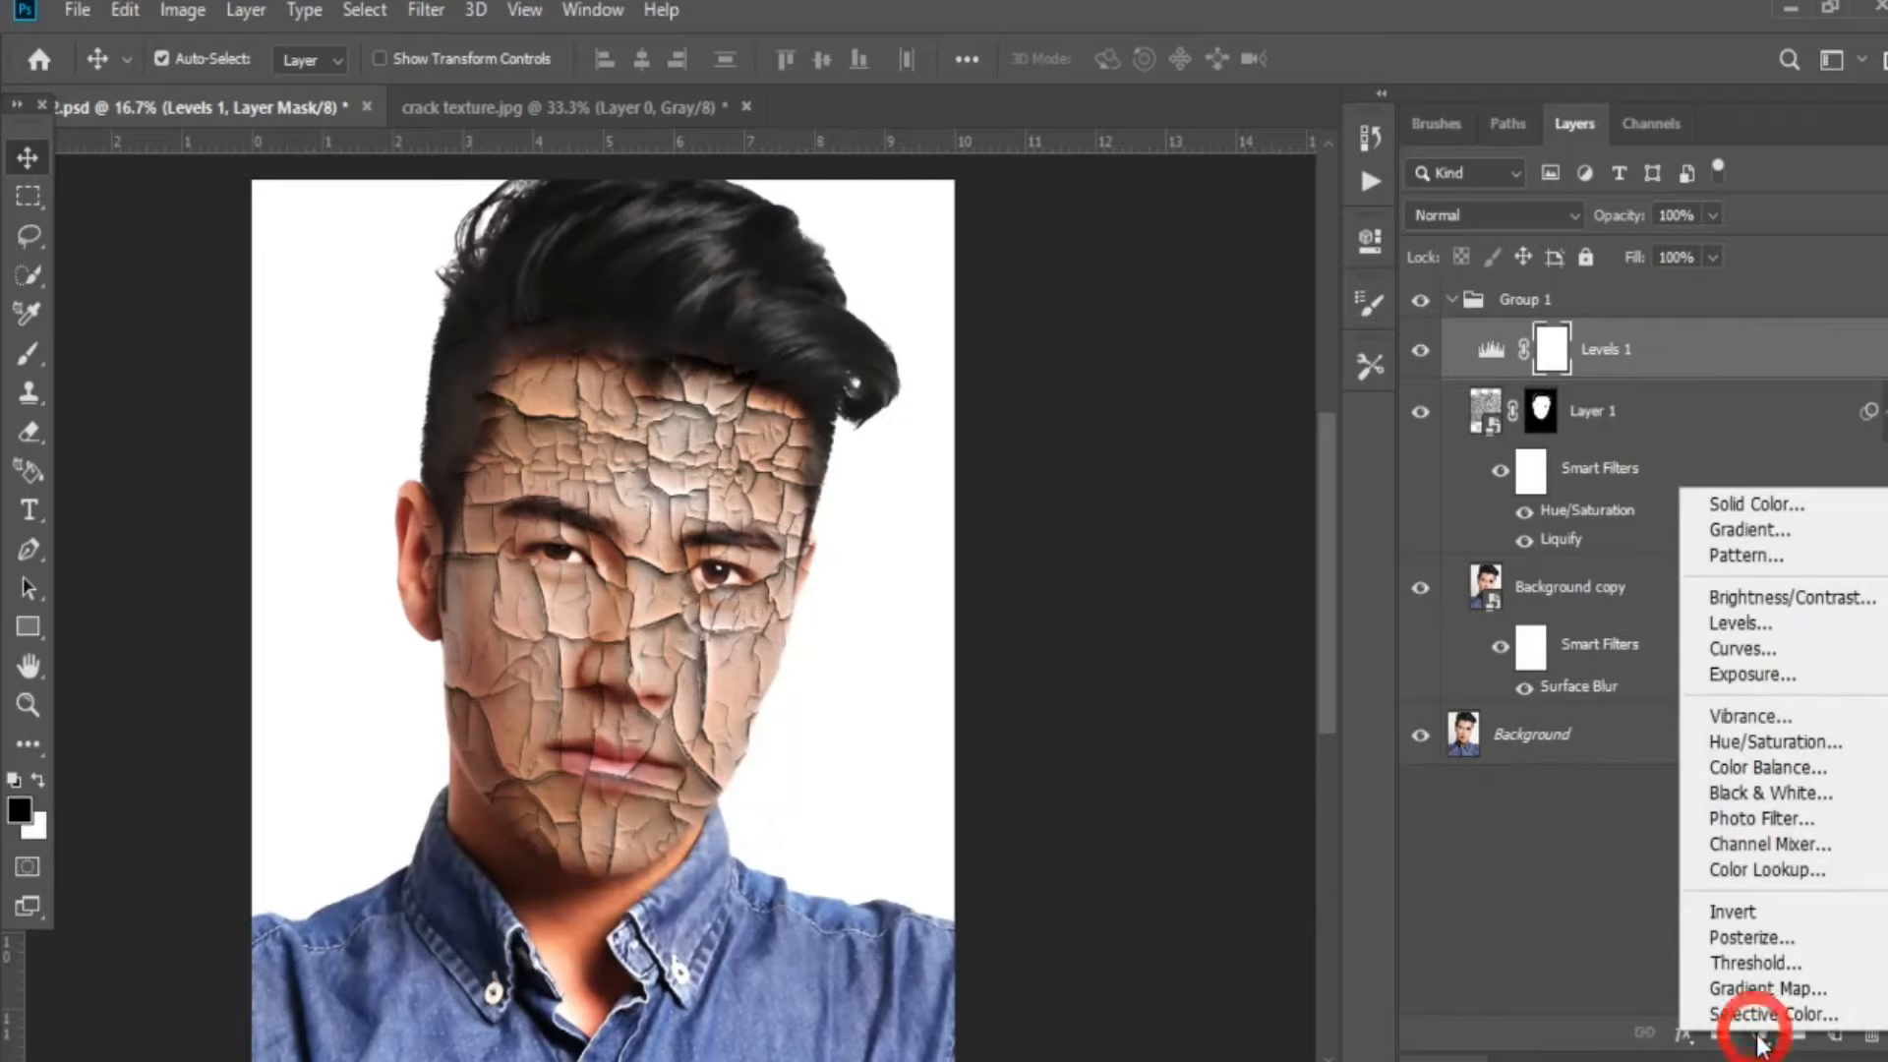
left_click(1745, 626)
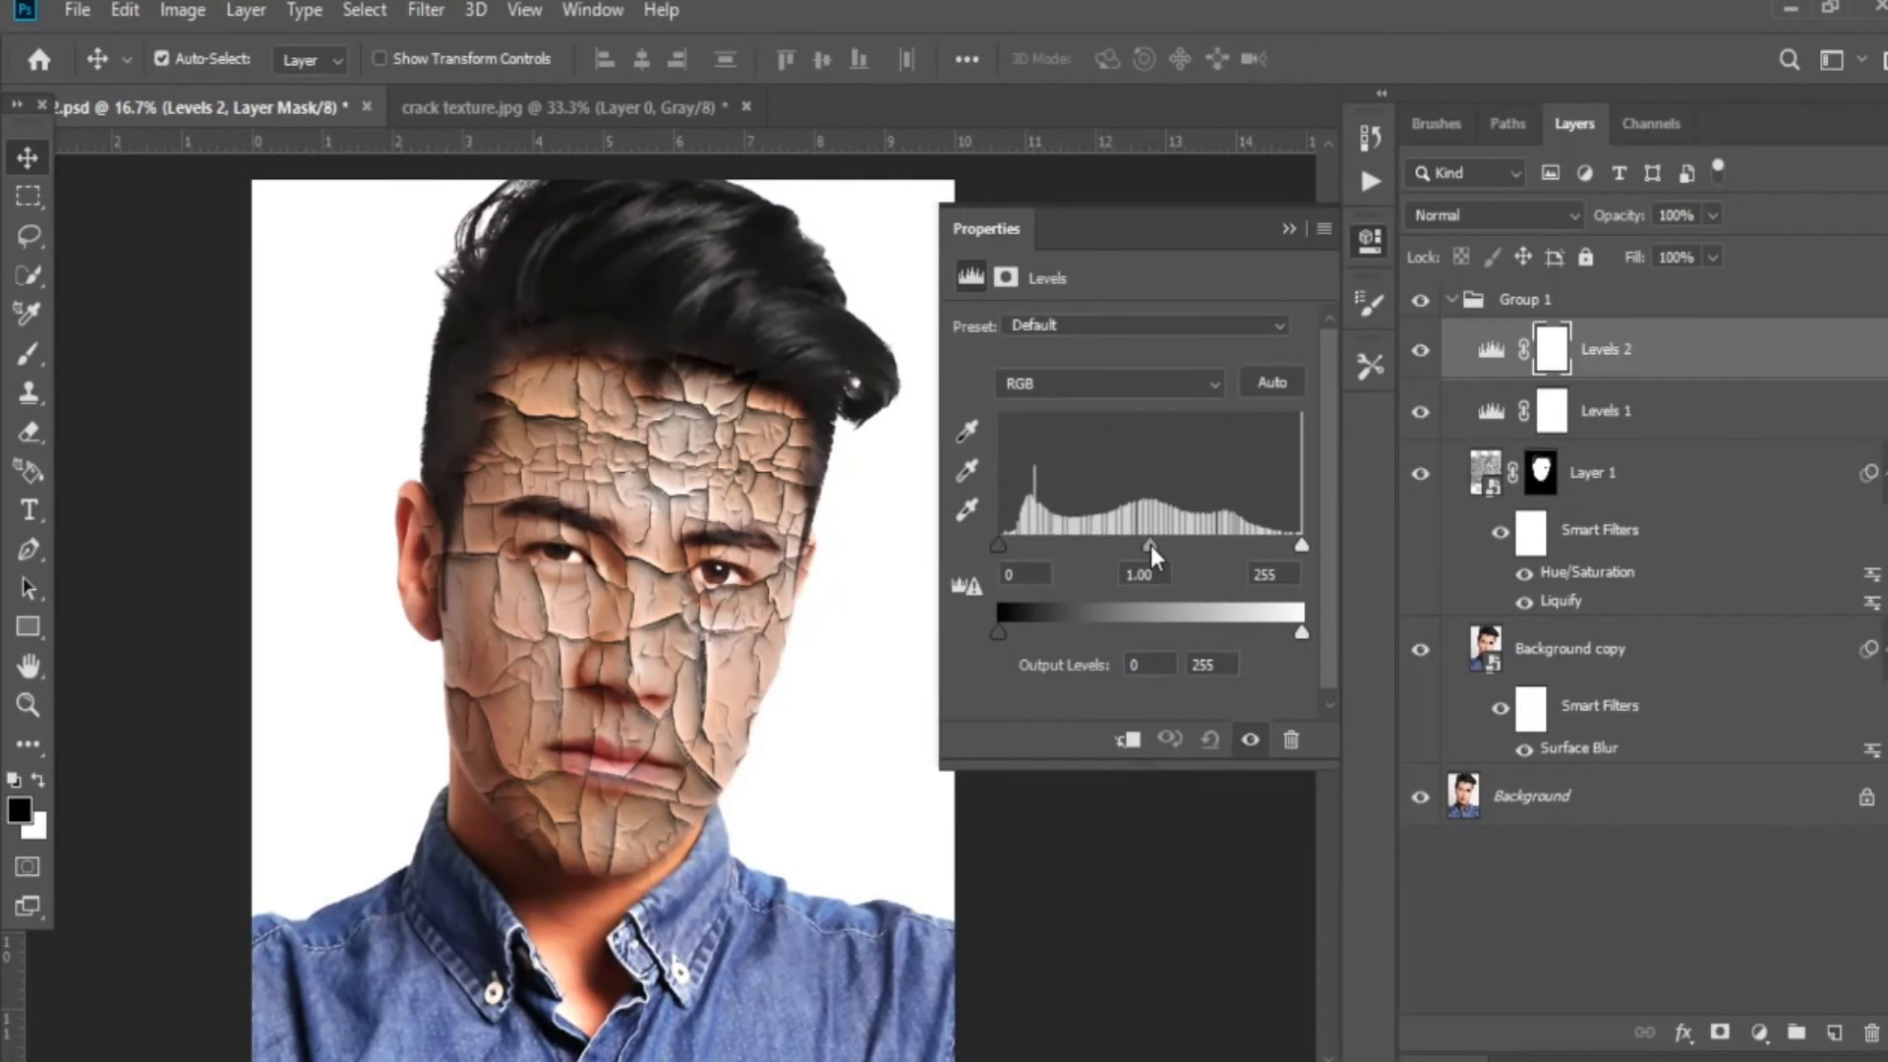
left_click_drag(1301, 545, 1258, 547)
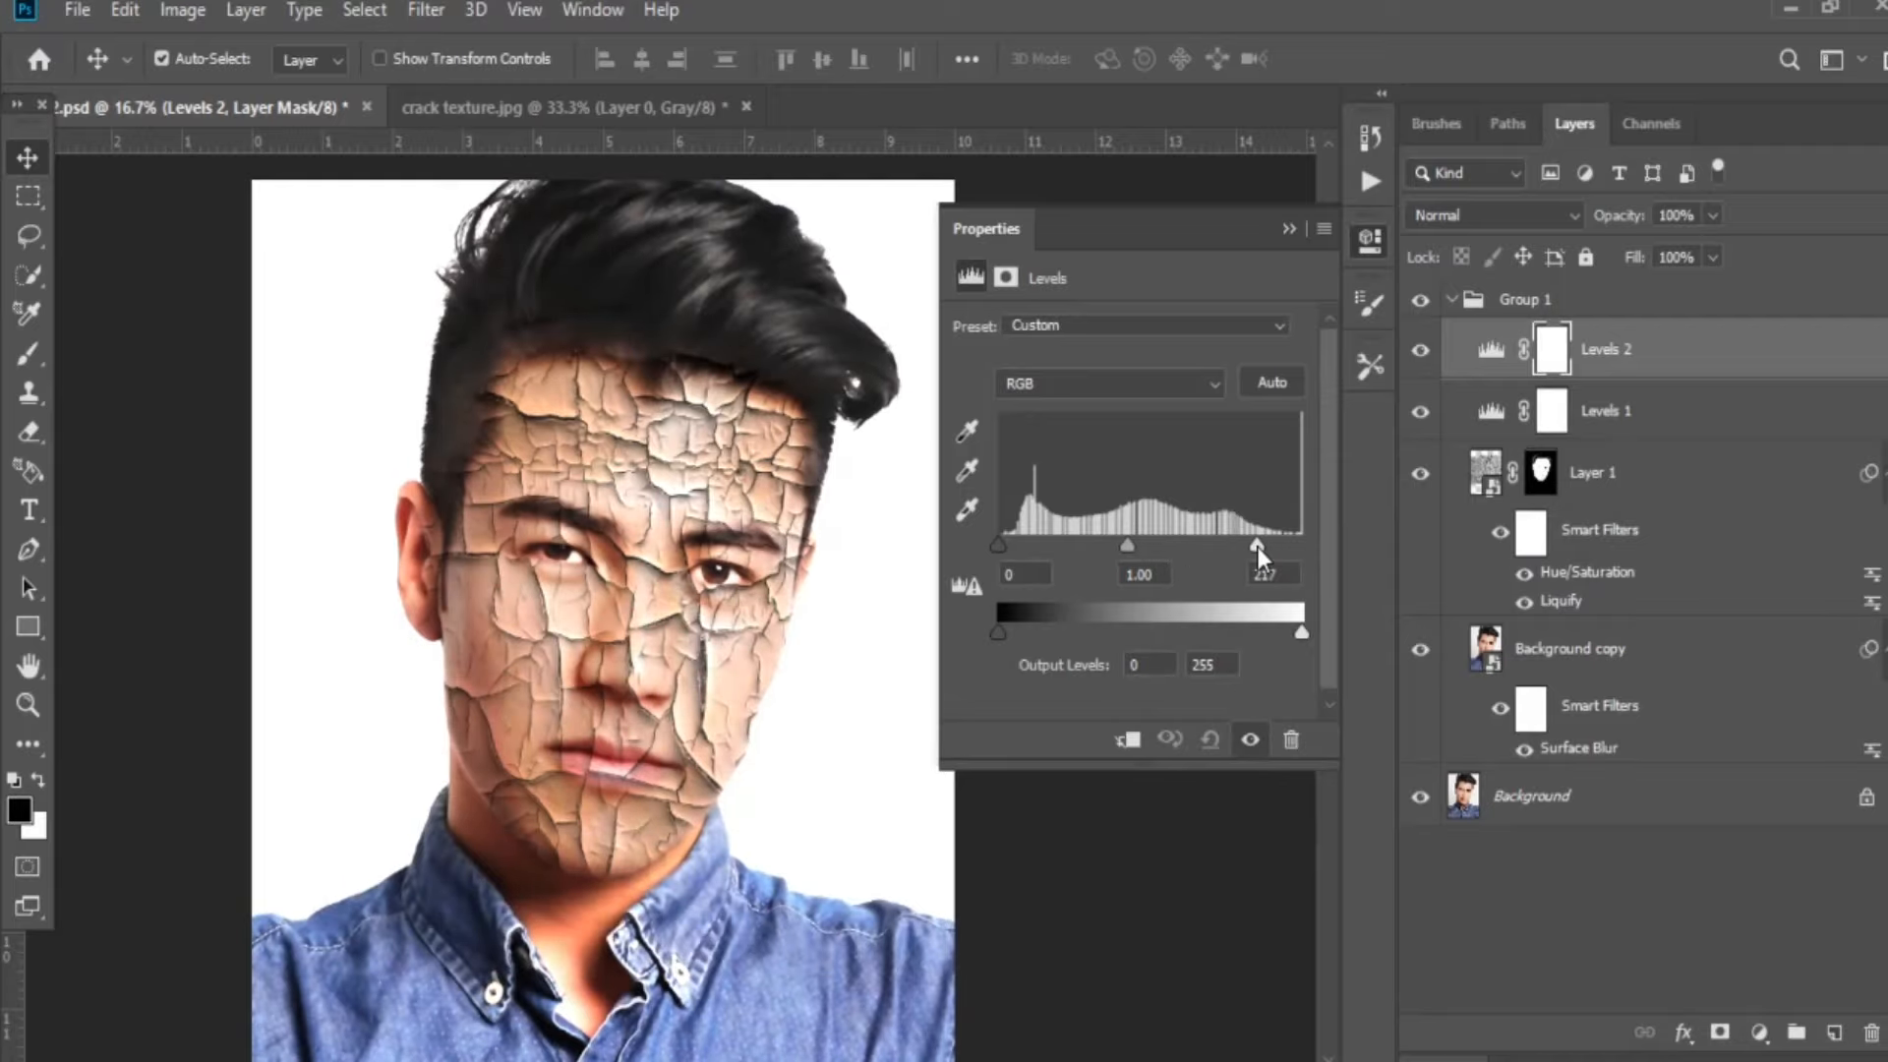
key("ctrl+plus")
key("ctrl+plus")
key("ctrl+plus")
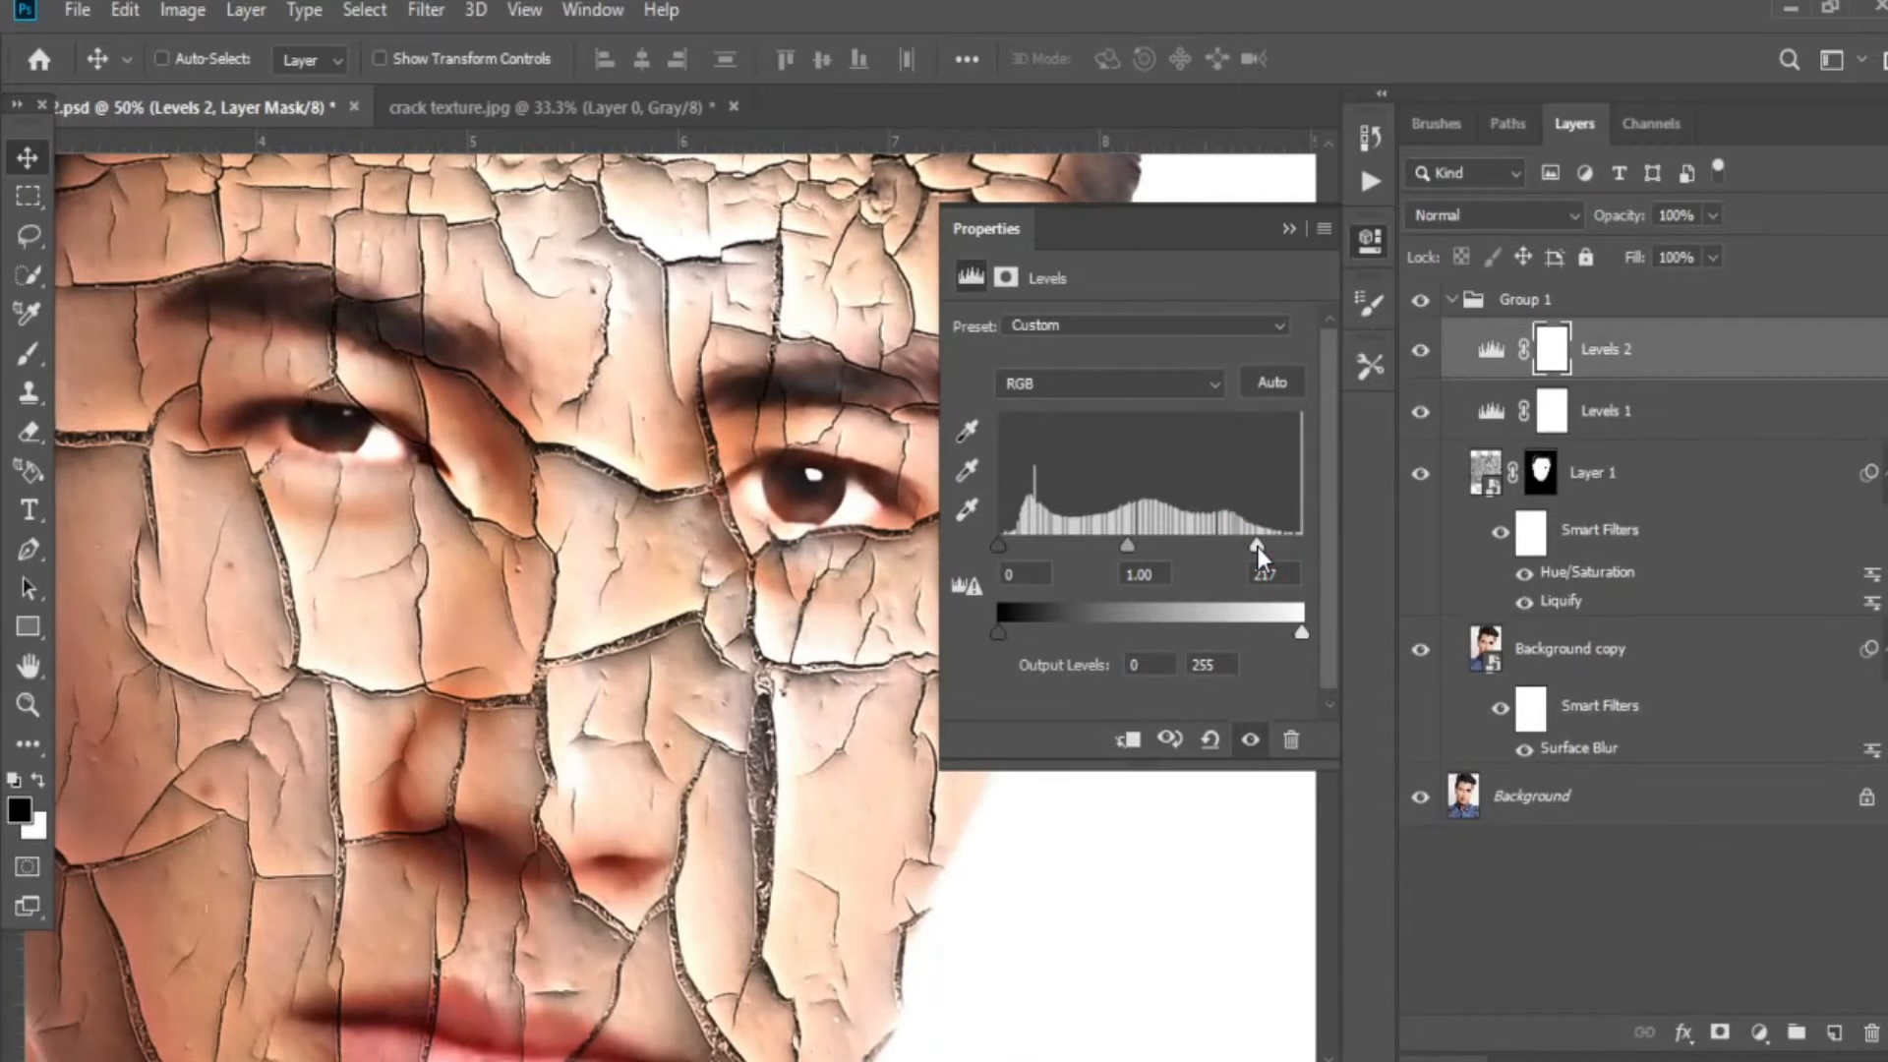
key("ctrl+minus")
key("ctrl+minus")
key("ctrl+minus")
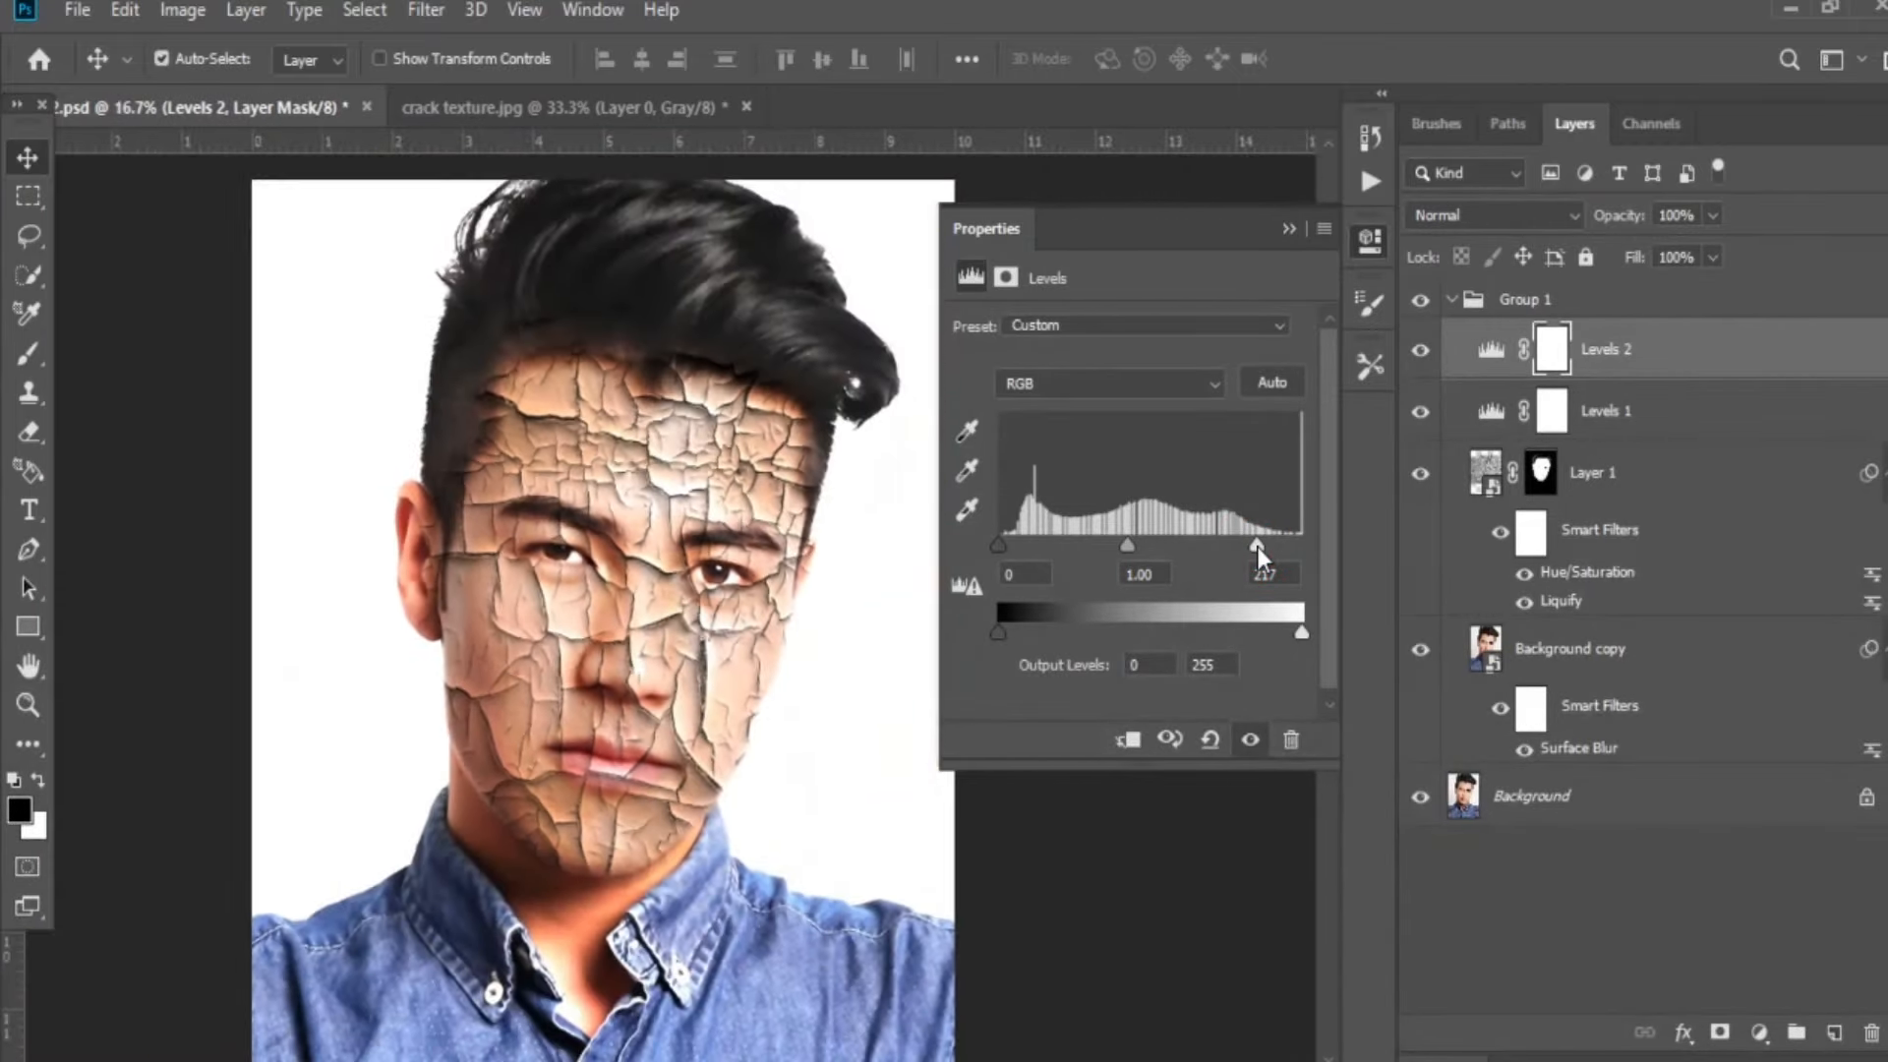
left_click(1286, 230)
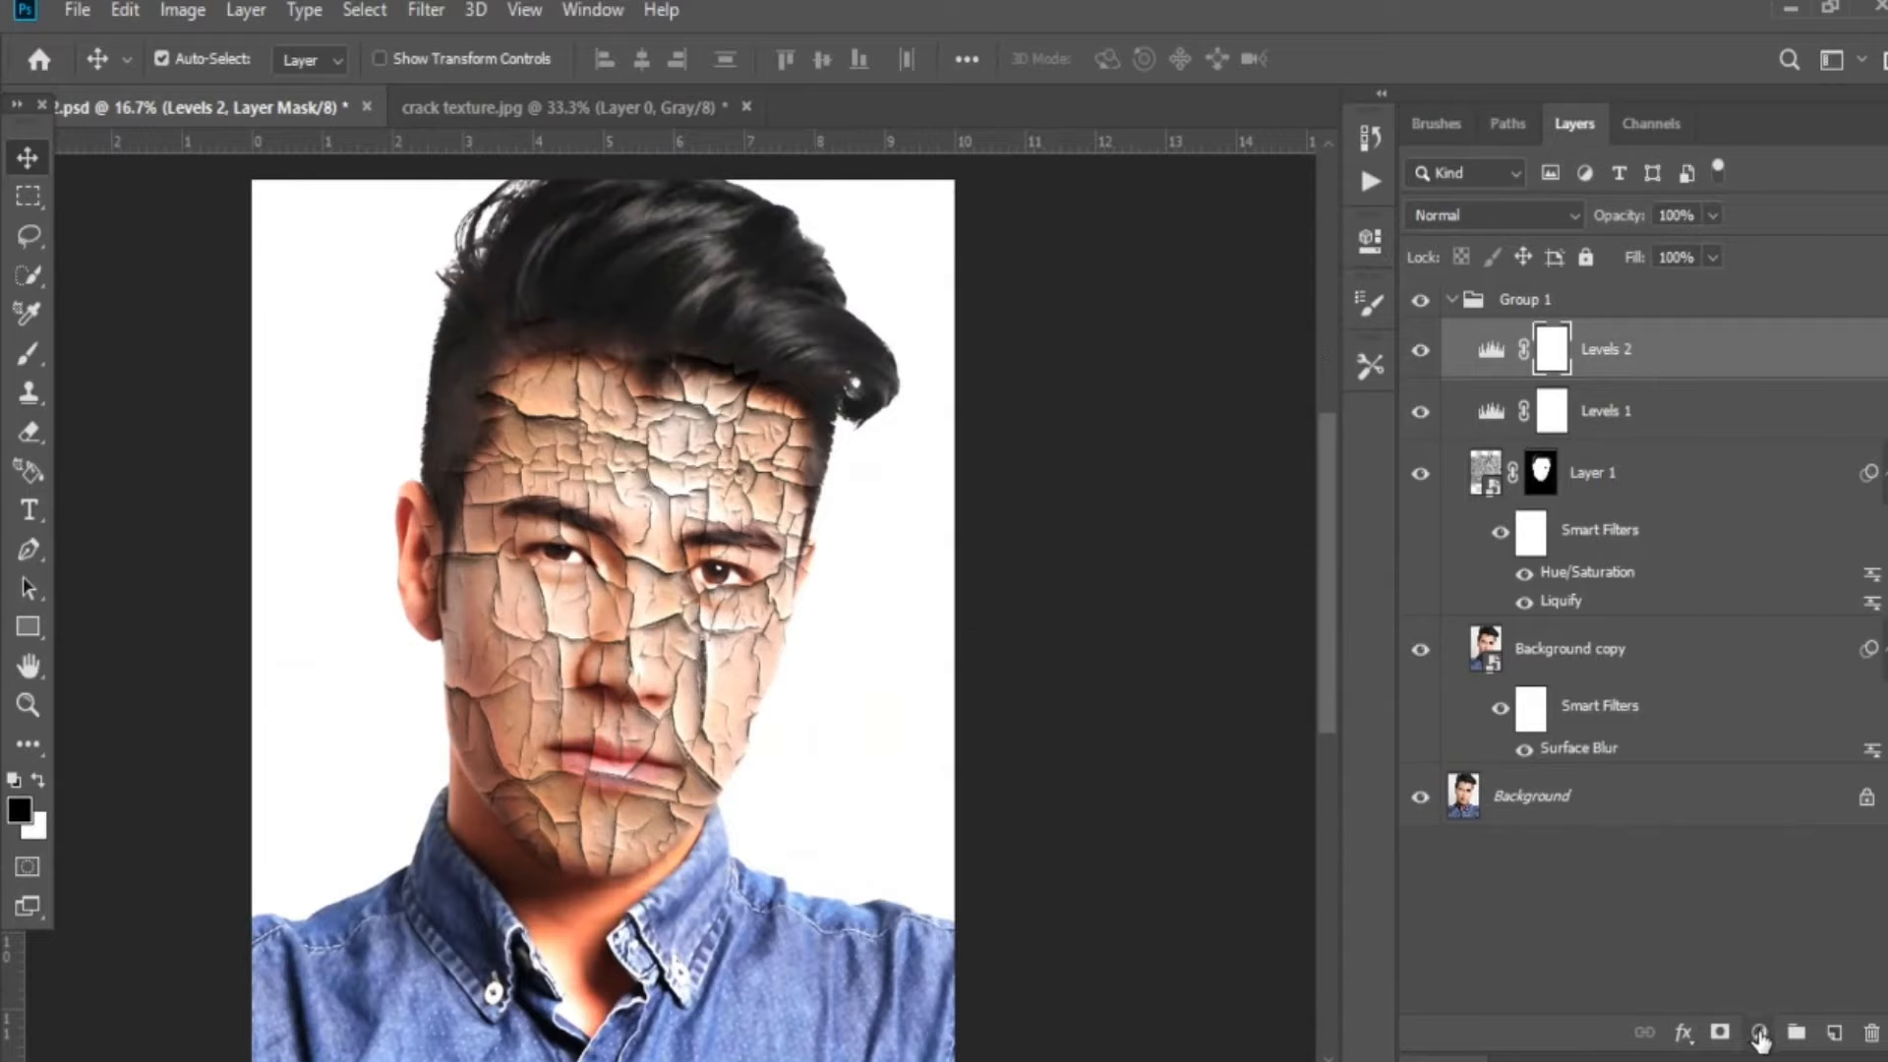
Add a Curves adjustment layer above Levels 2 and lower the midpoint of the RGB curve slightly.
left_click(1759, 1032)
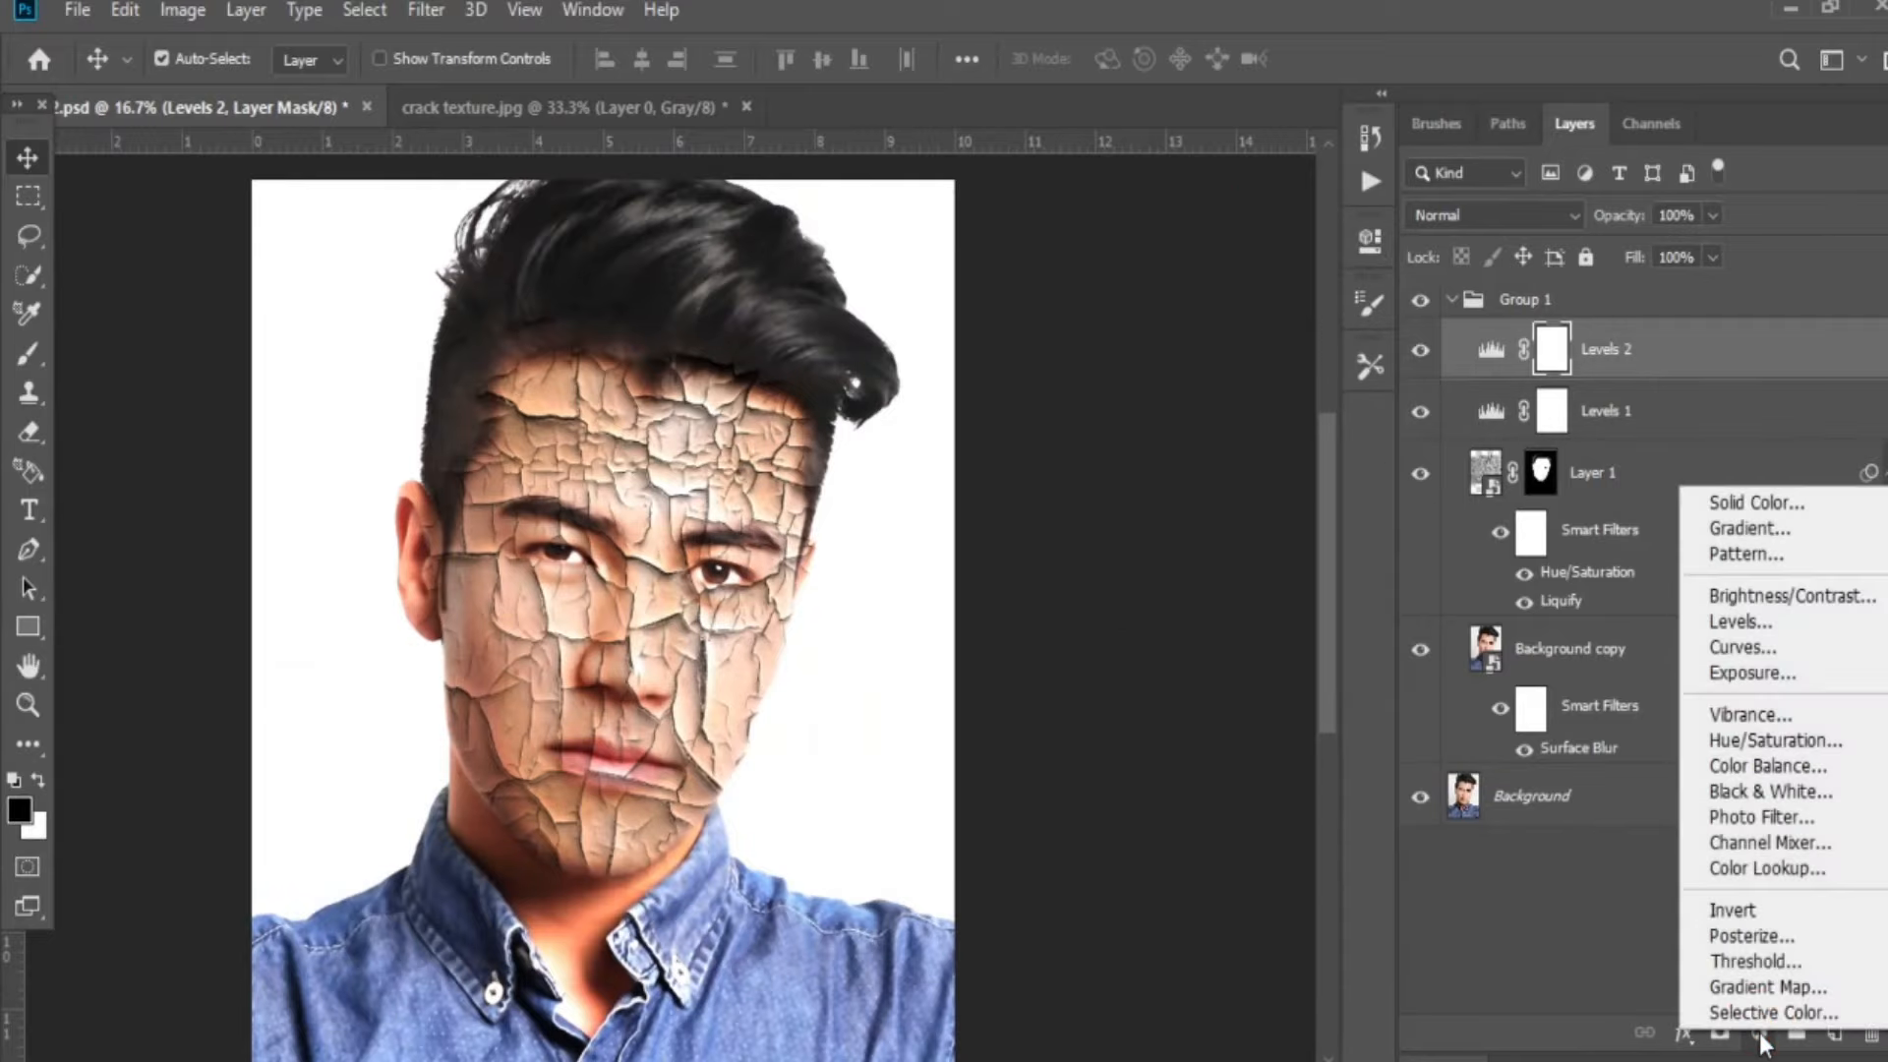
left_click(1733, 651)
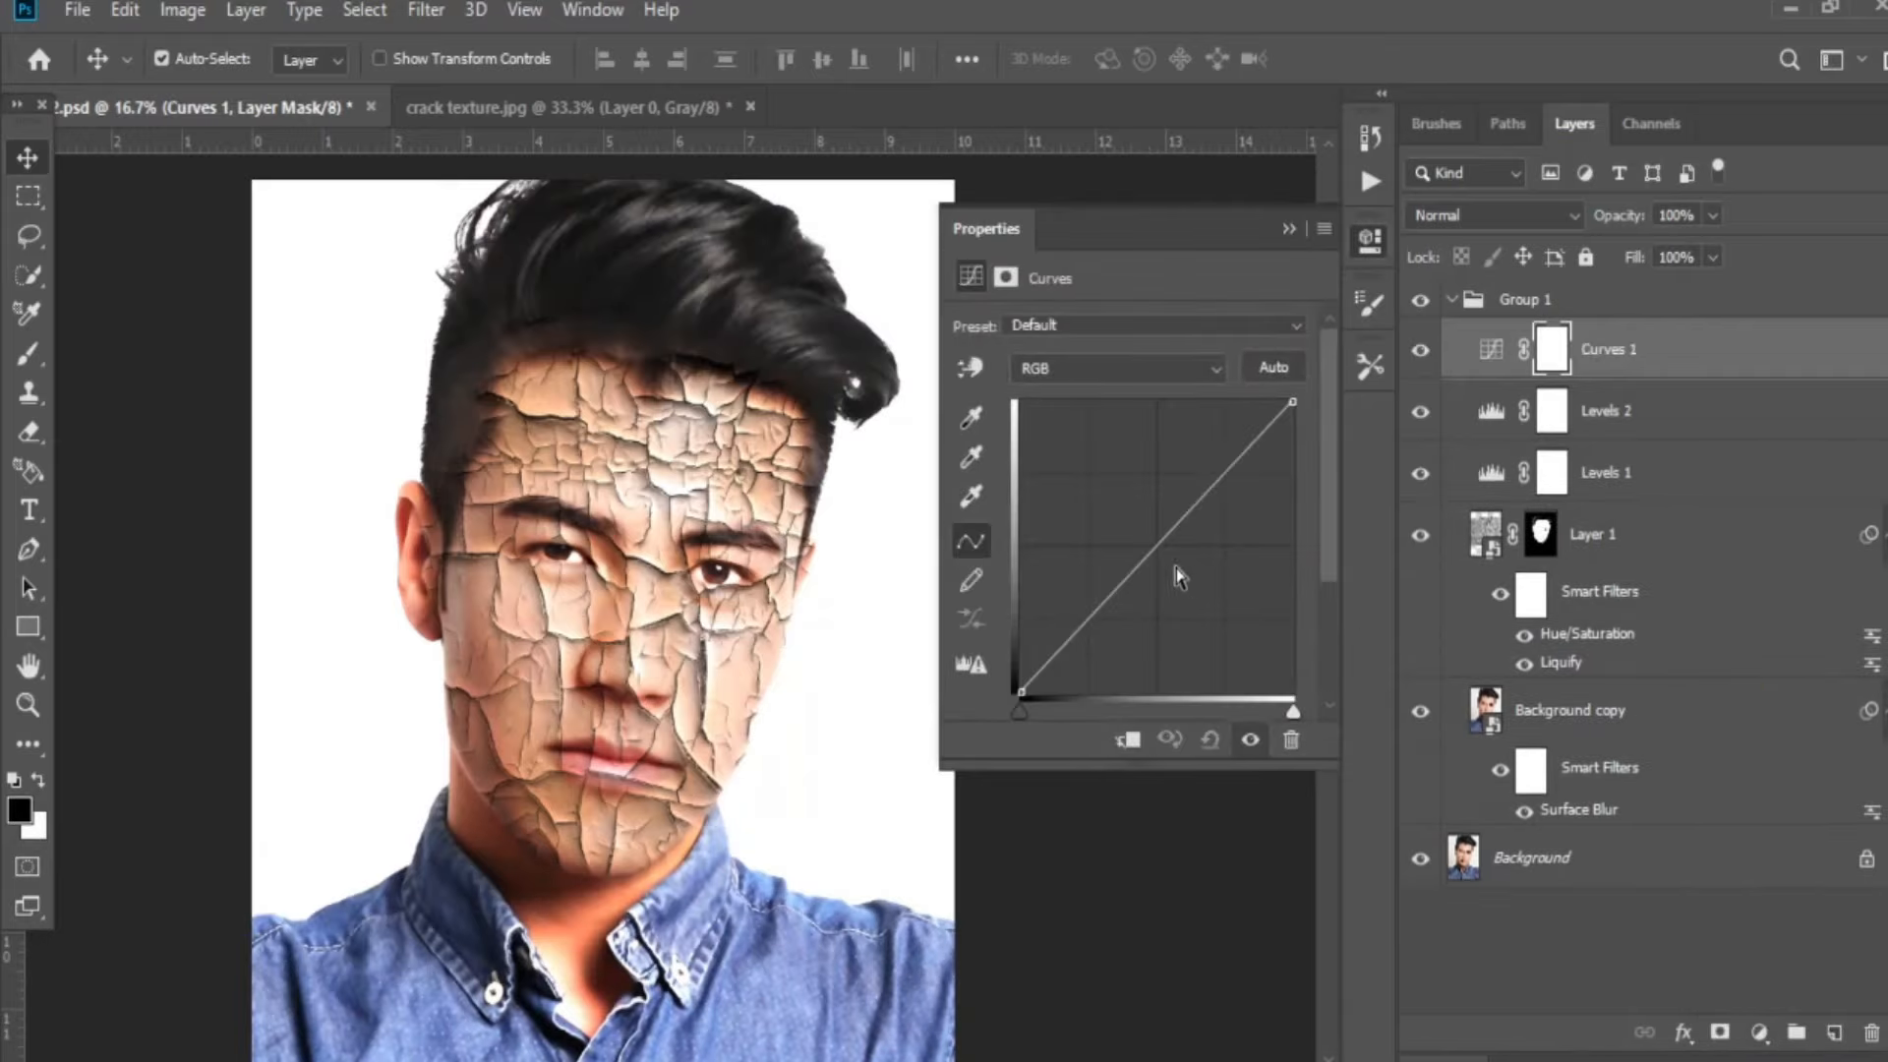
mouse_move(1161, 543)
left_mouse_down()
mouse_move(1163, 563)
mouse_move(1177, 552)
mouse_move(1160, 558)
left_mouse_up()
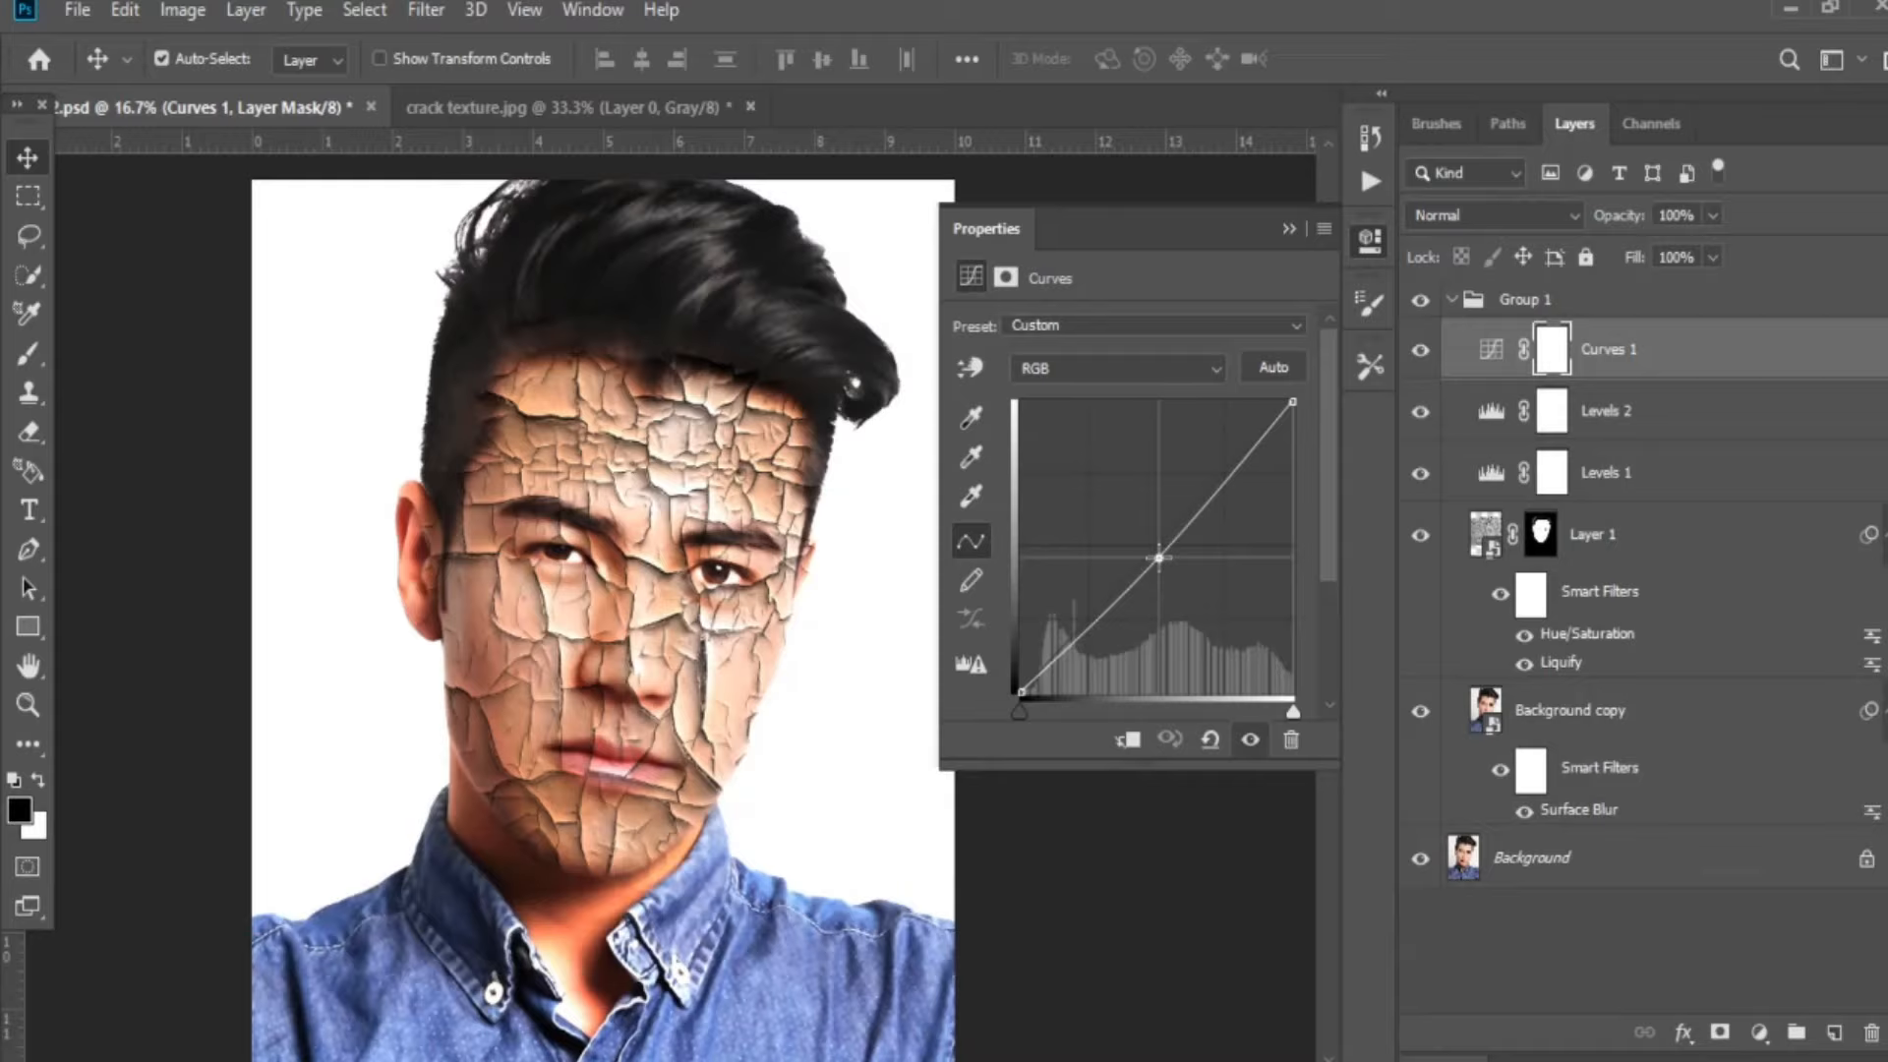
Fine-tune the lowered midpoint of the Curves 1 RGB curve, merging the extra point above it into a single midpoint.
left_click(1160, 557)
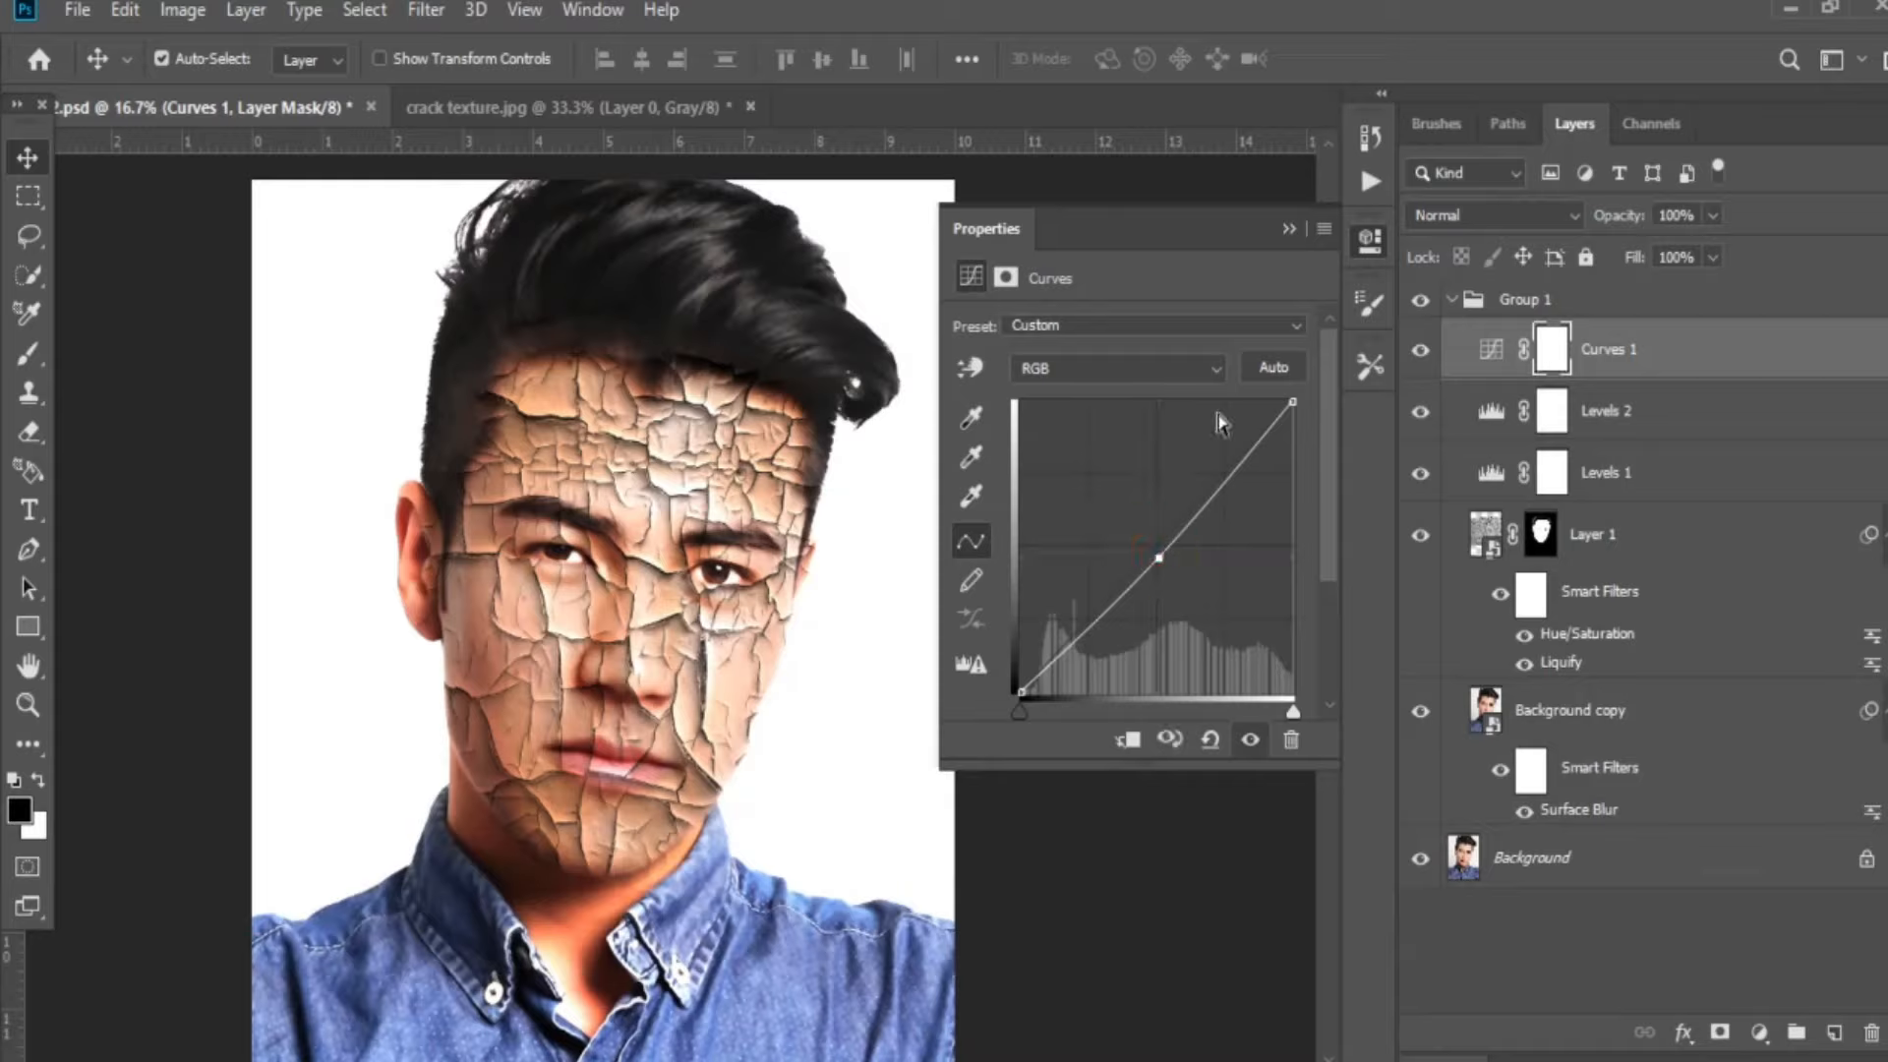
left_click(1201, 517)
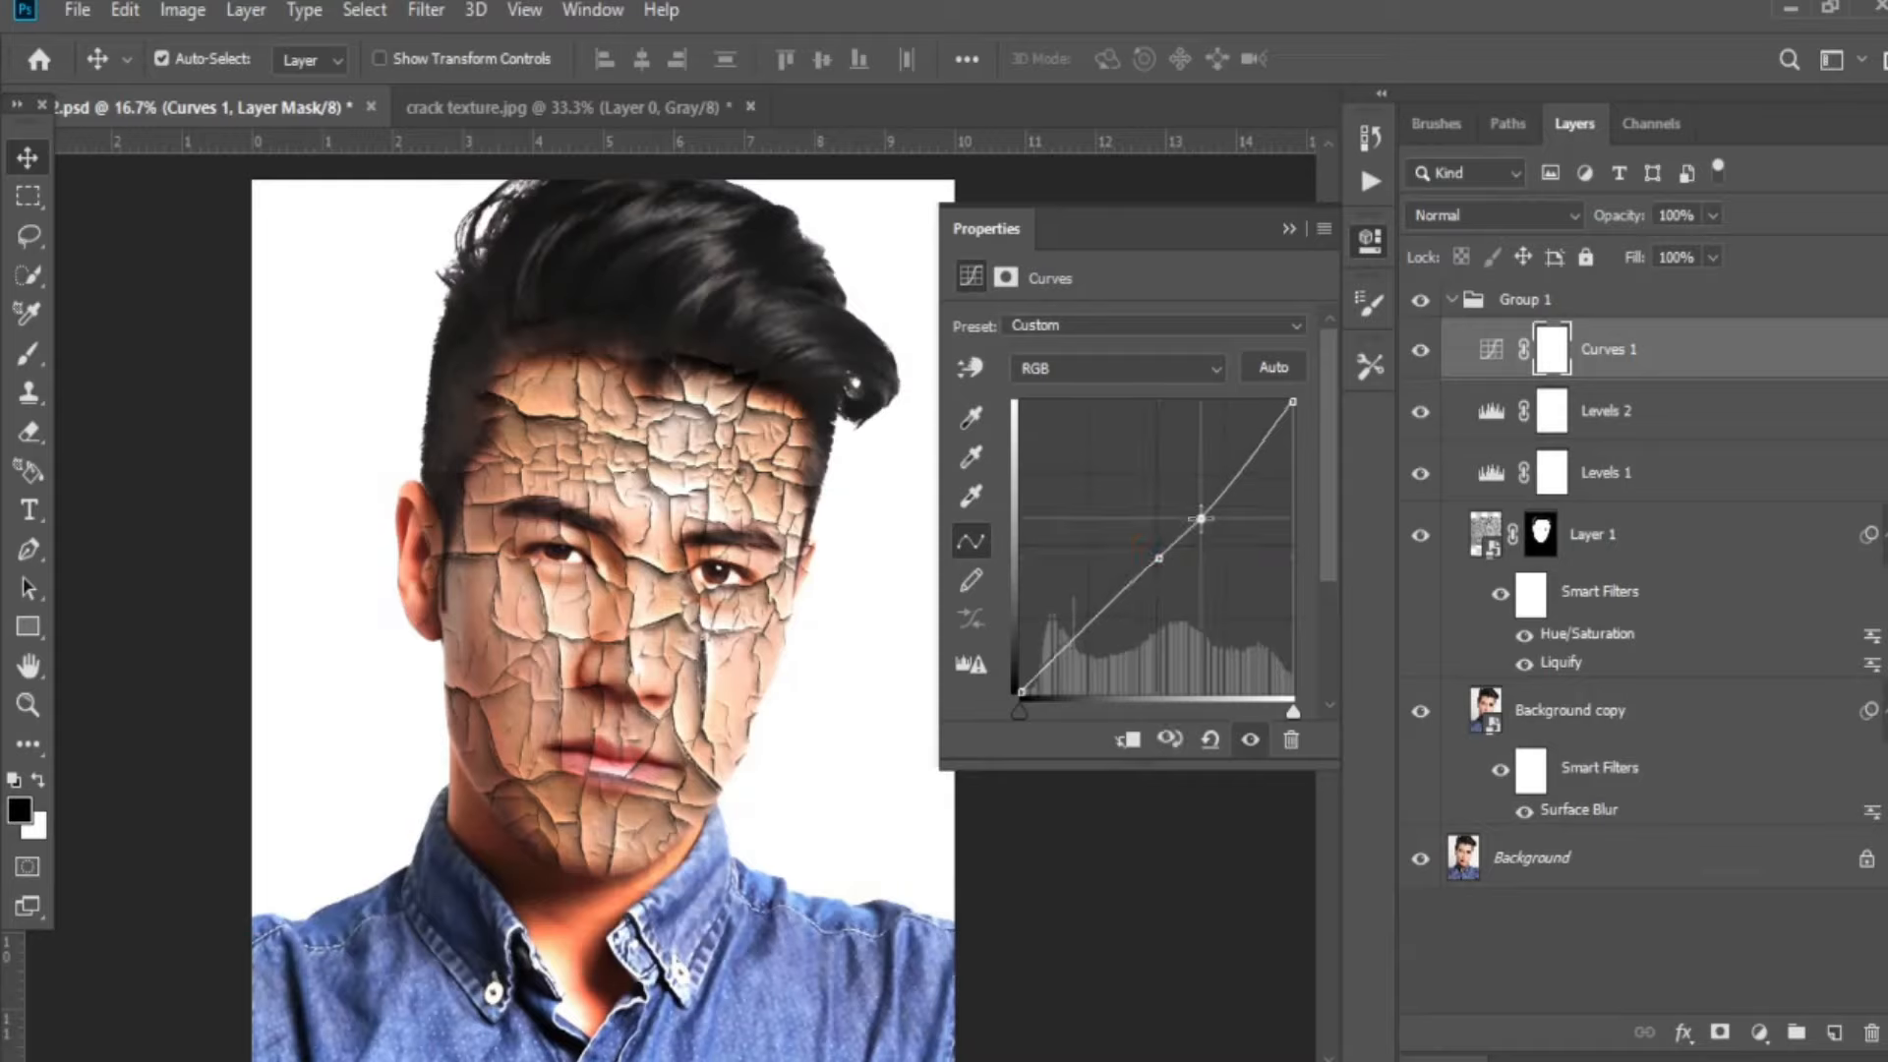
left_click_drag(1201, 518, 1162, 563)
left_click(1288, 228)
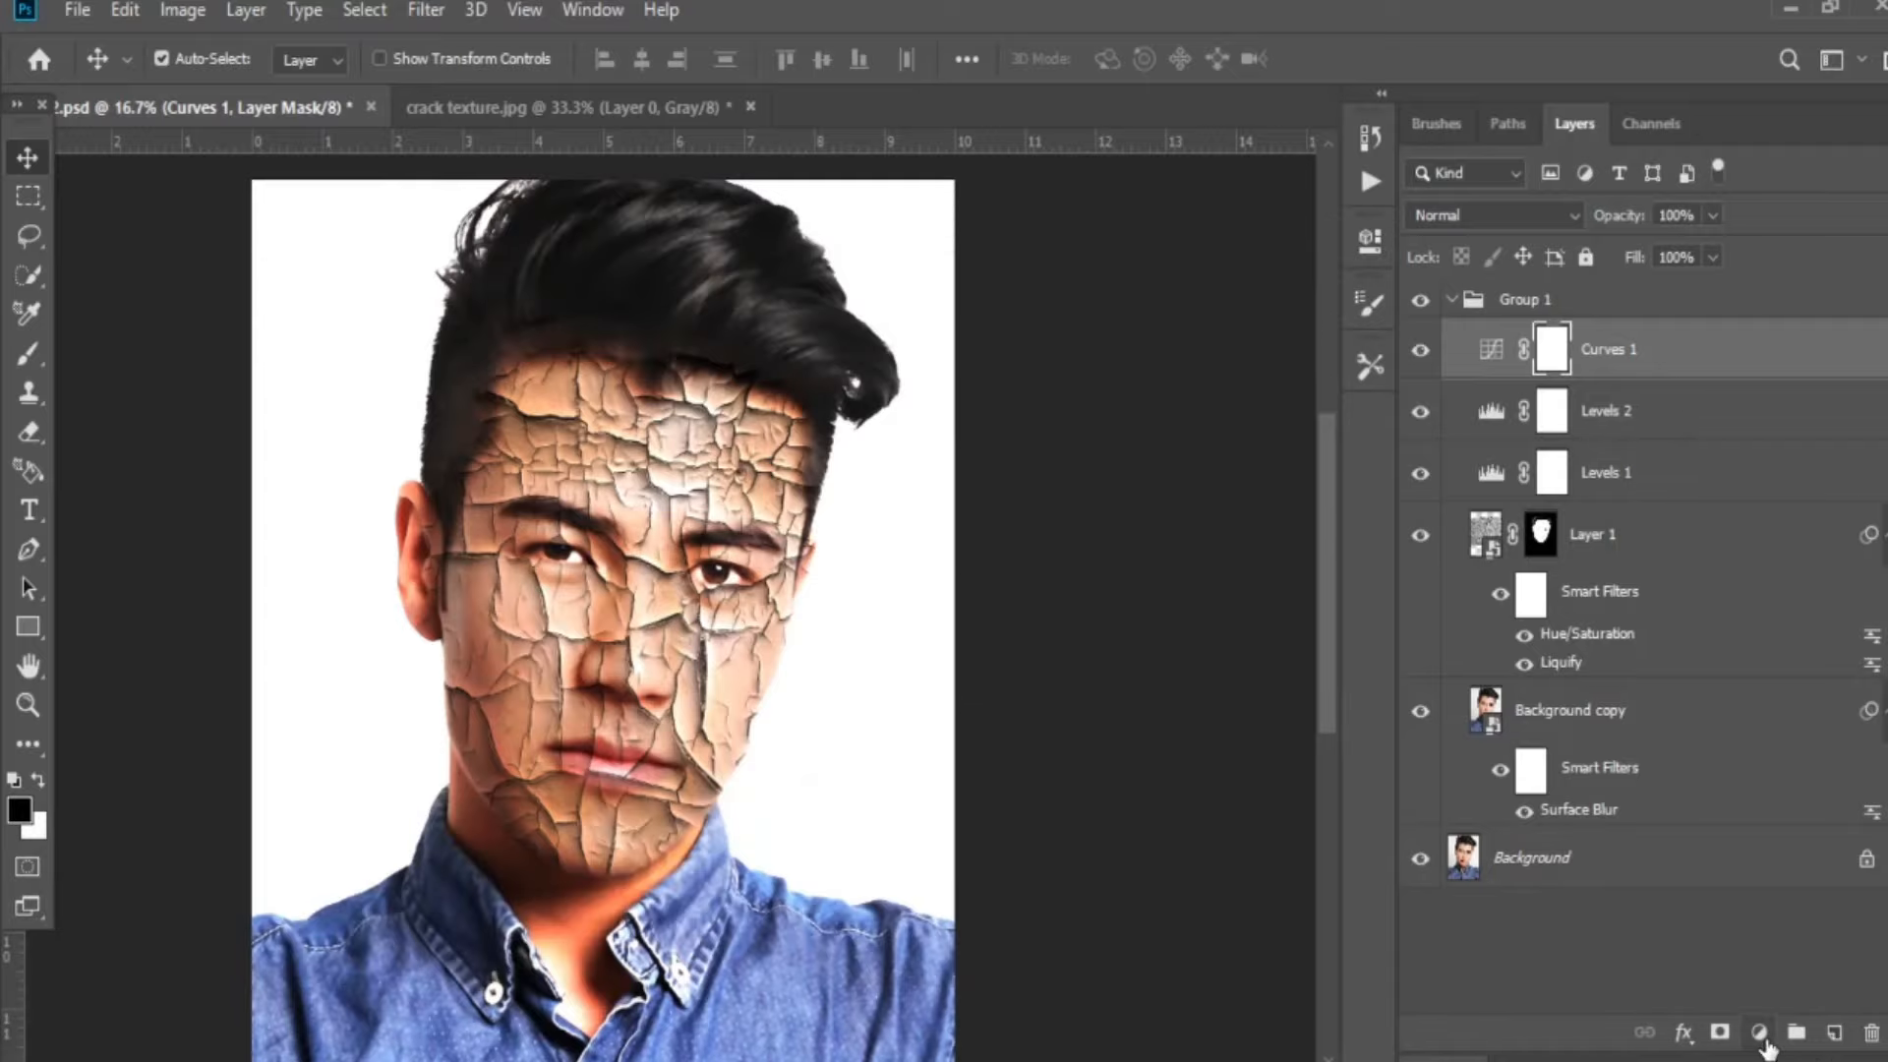
Add a second Curves adjustment layer above Curves 1 and pull the middle of its RGB curve down to darken the image.
left_click(1759, 1034)
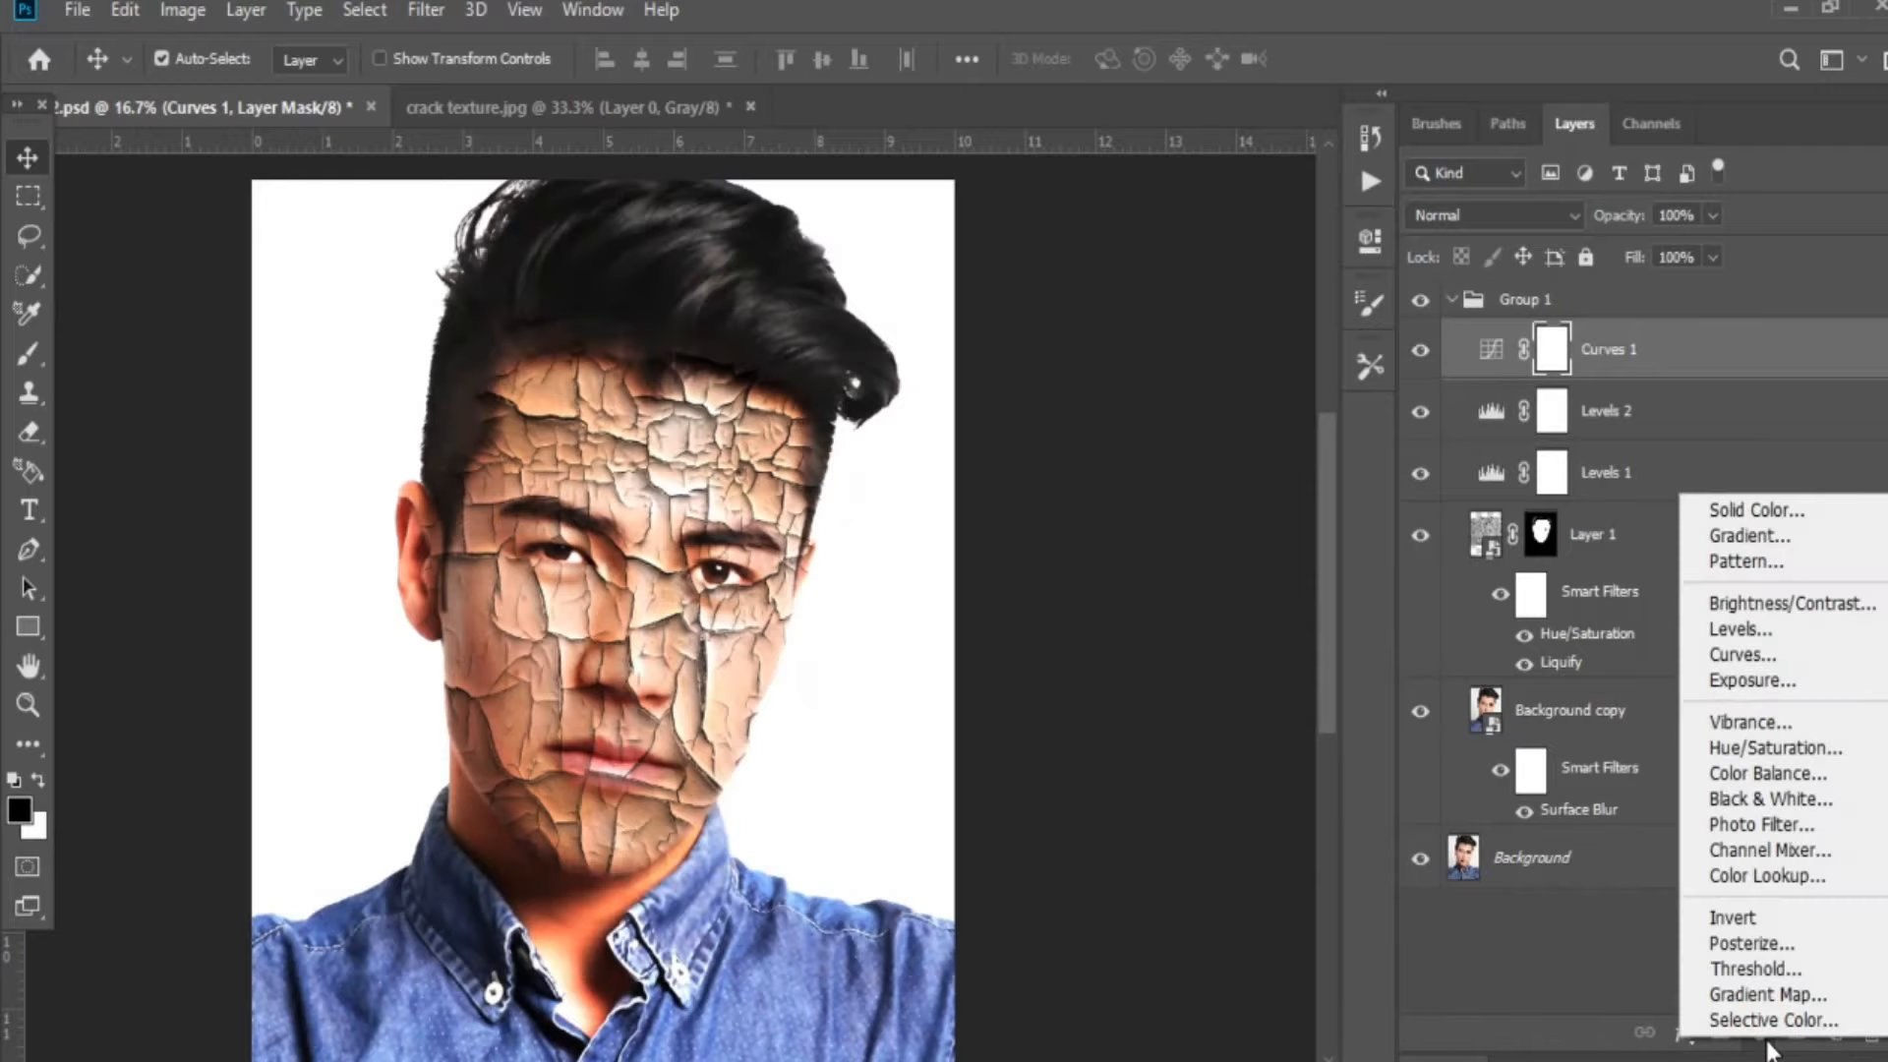
left_click(1739, 655)
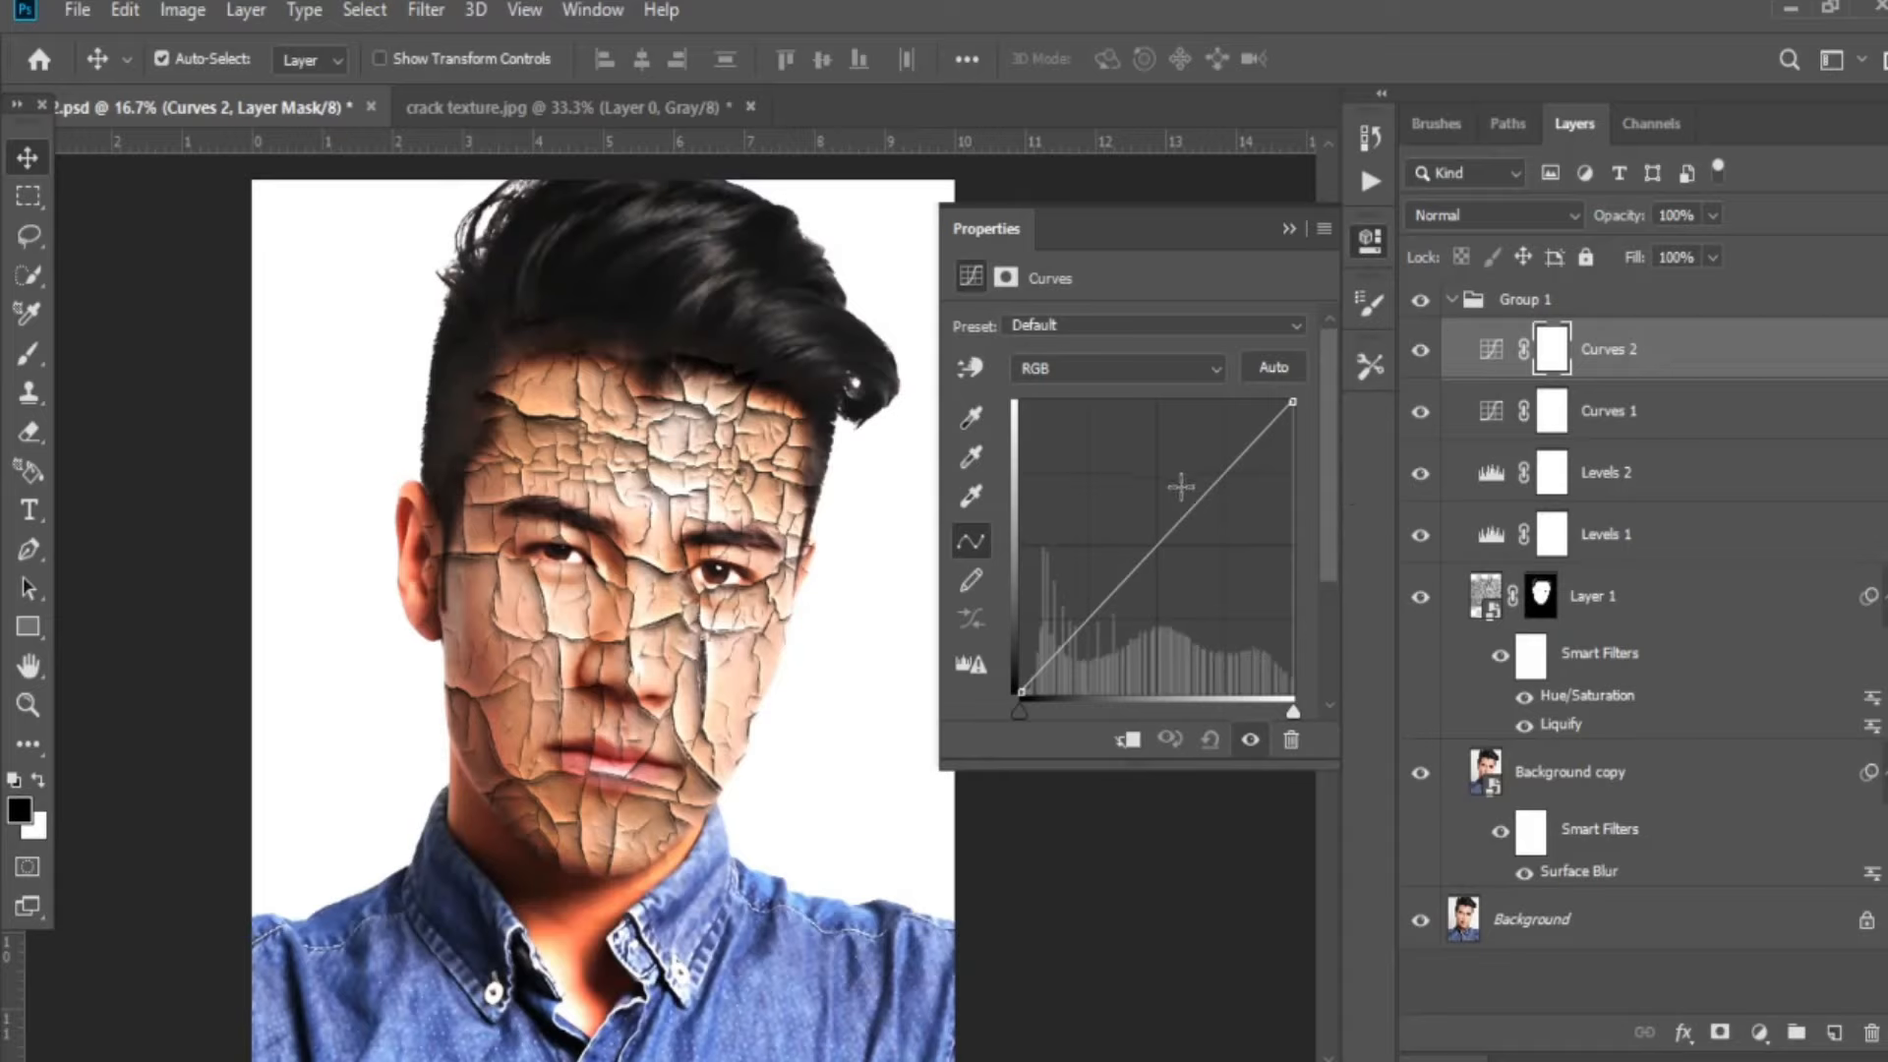
left_click_drag(1179, 523, 1187, 546)
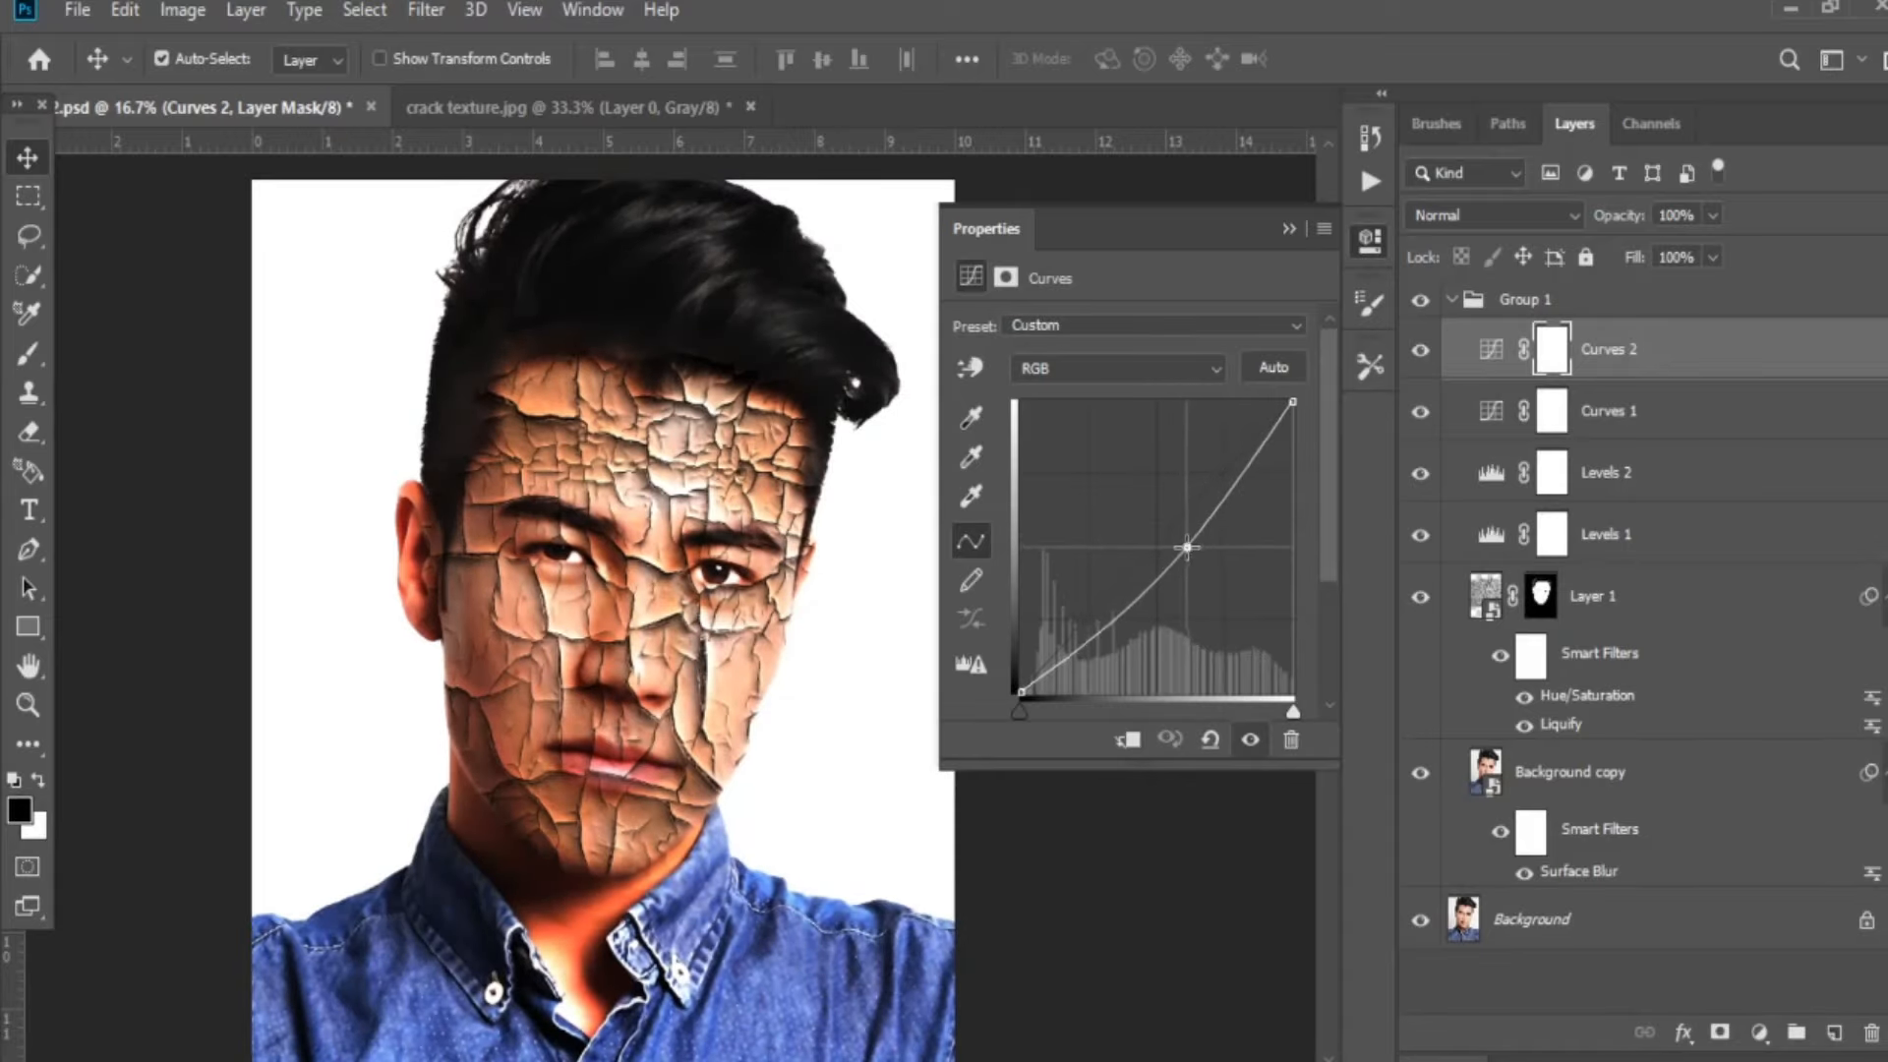
left_click(1286, 232)
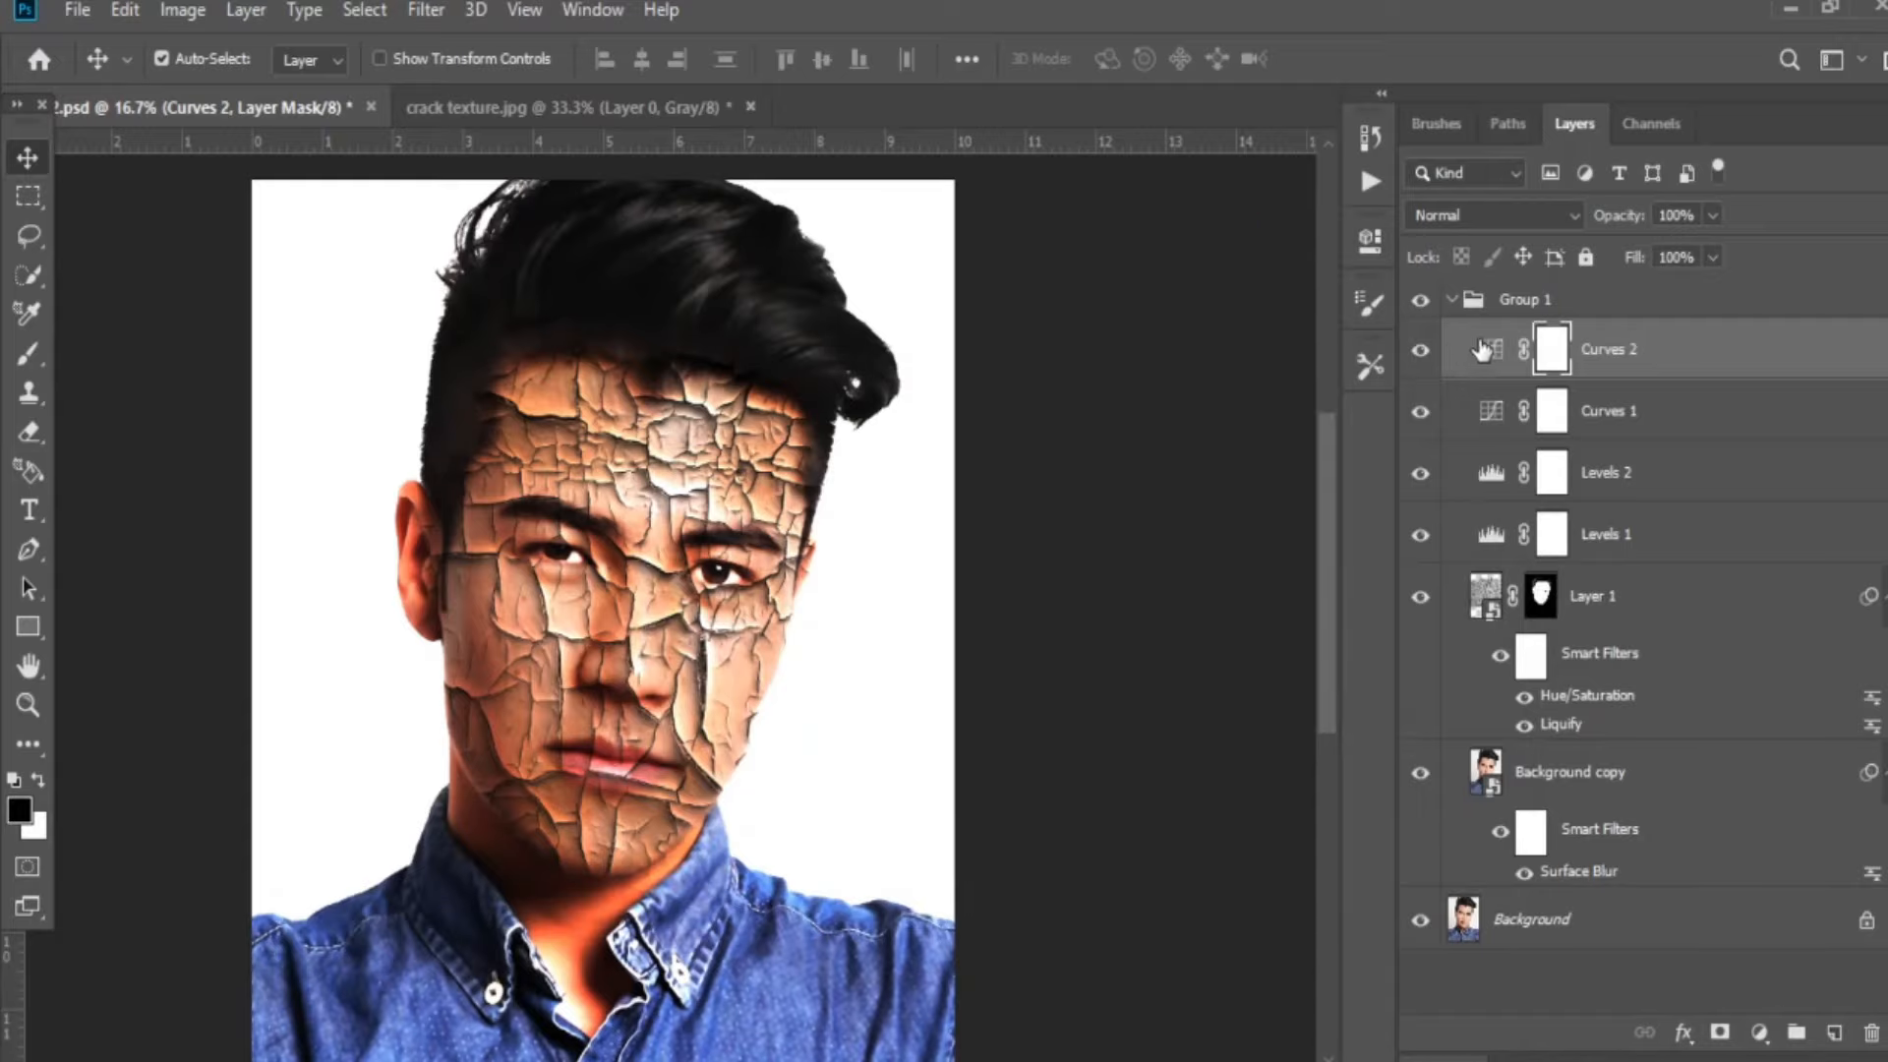
Rename the Curves 2 layer as Burning and invert its layer mask to black.
double_click(1613, 349)
type("B")
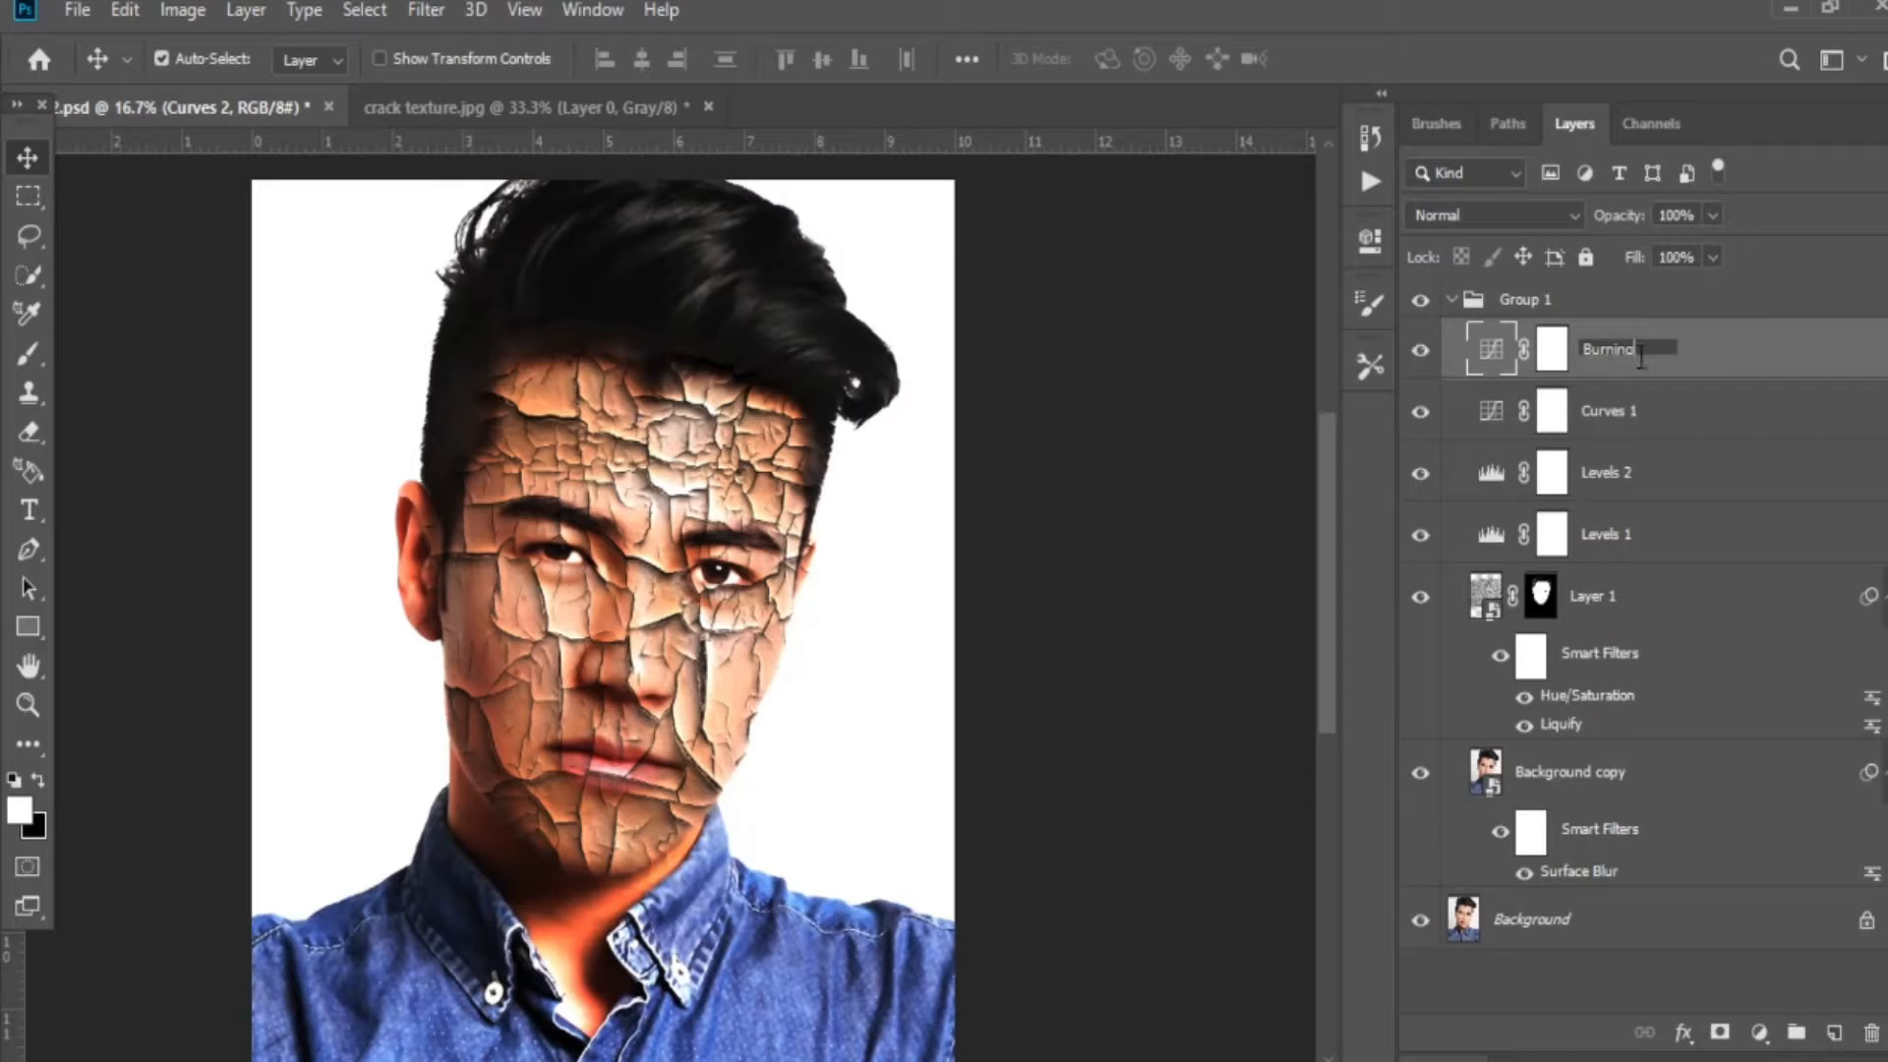
type("urning")
key("Return")
left_click(1551, 352)
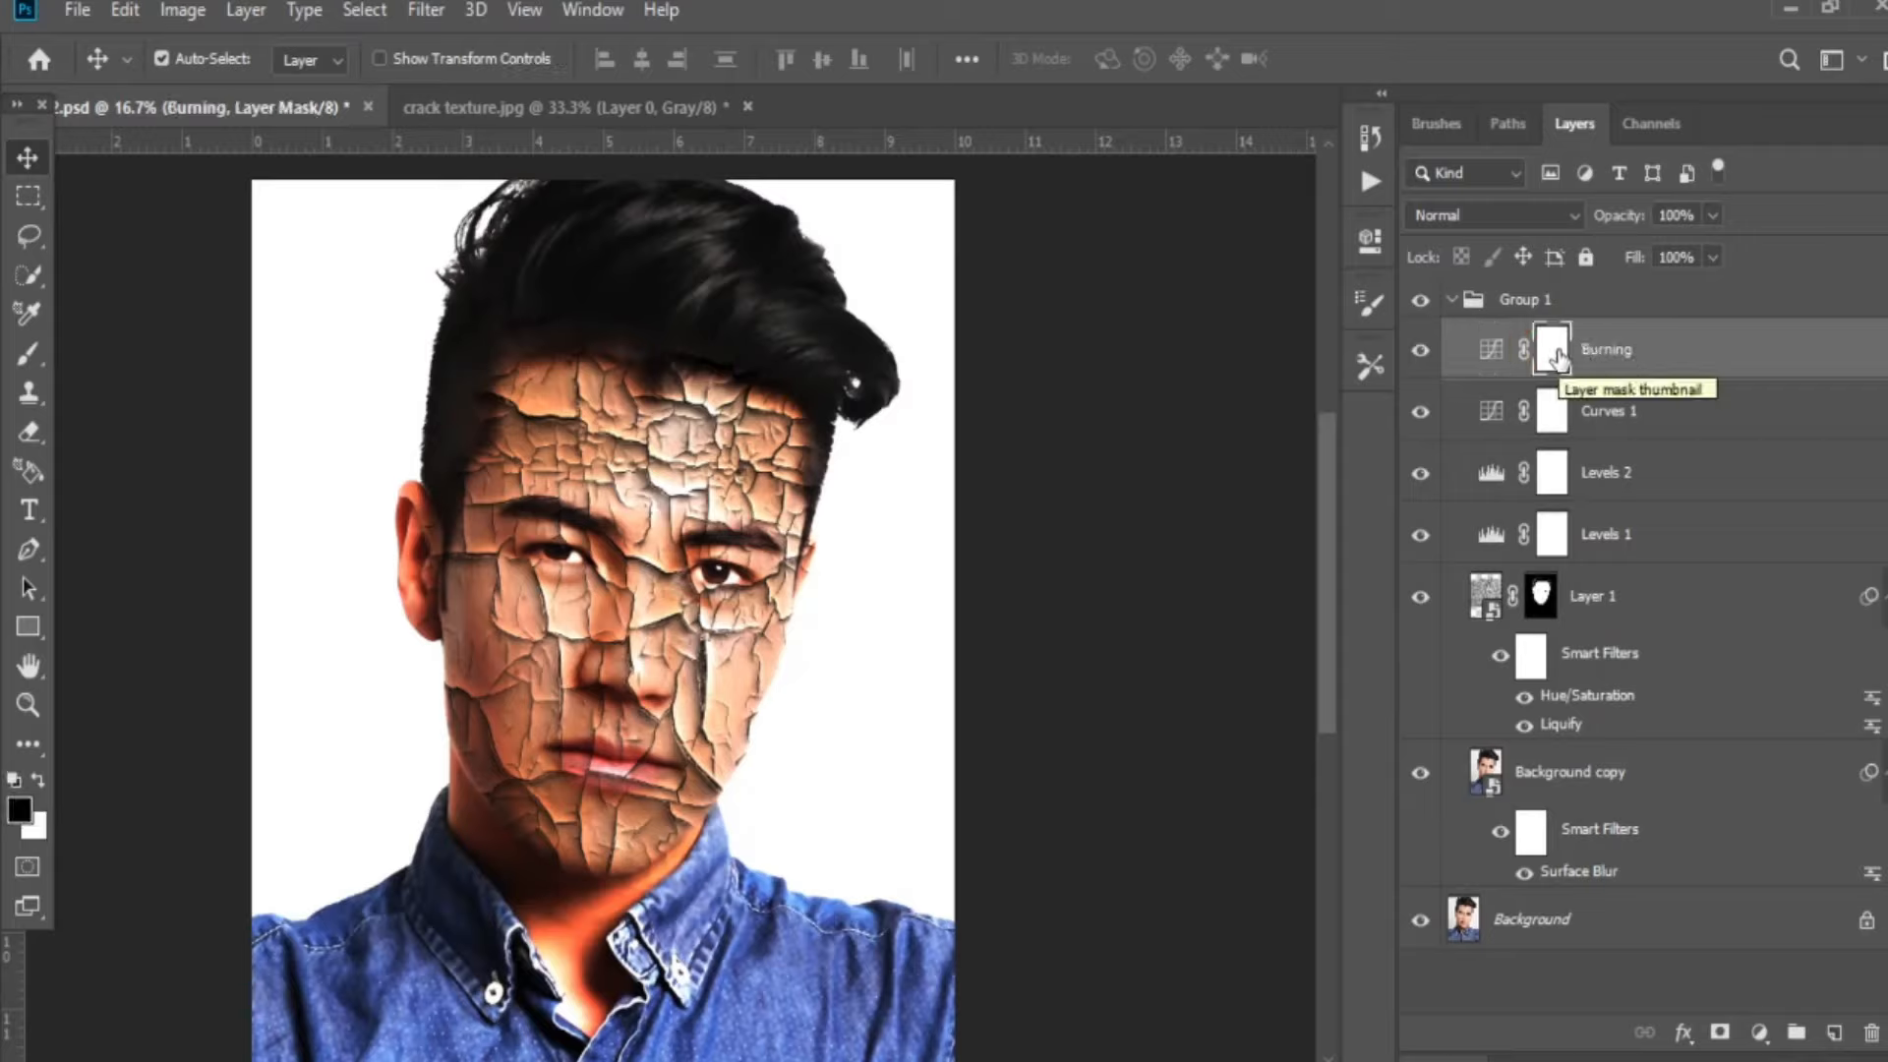
key("ctrl+i")
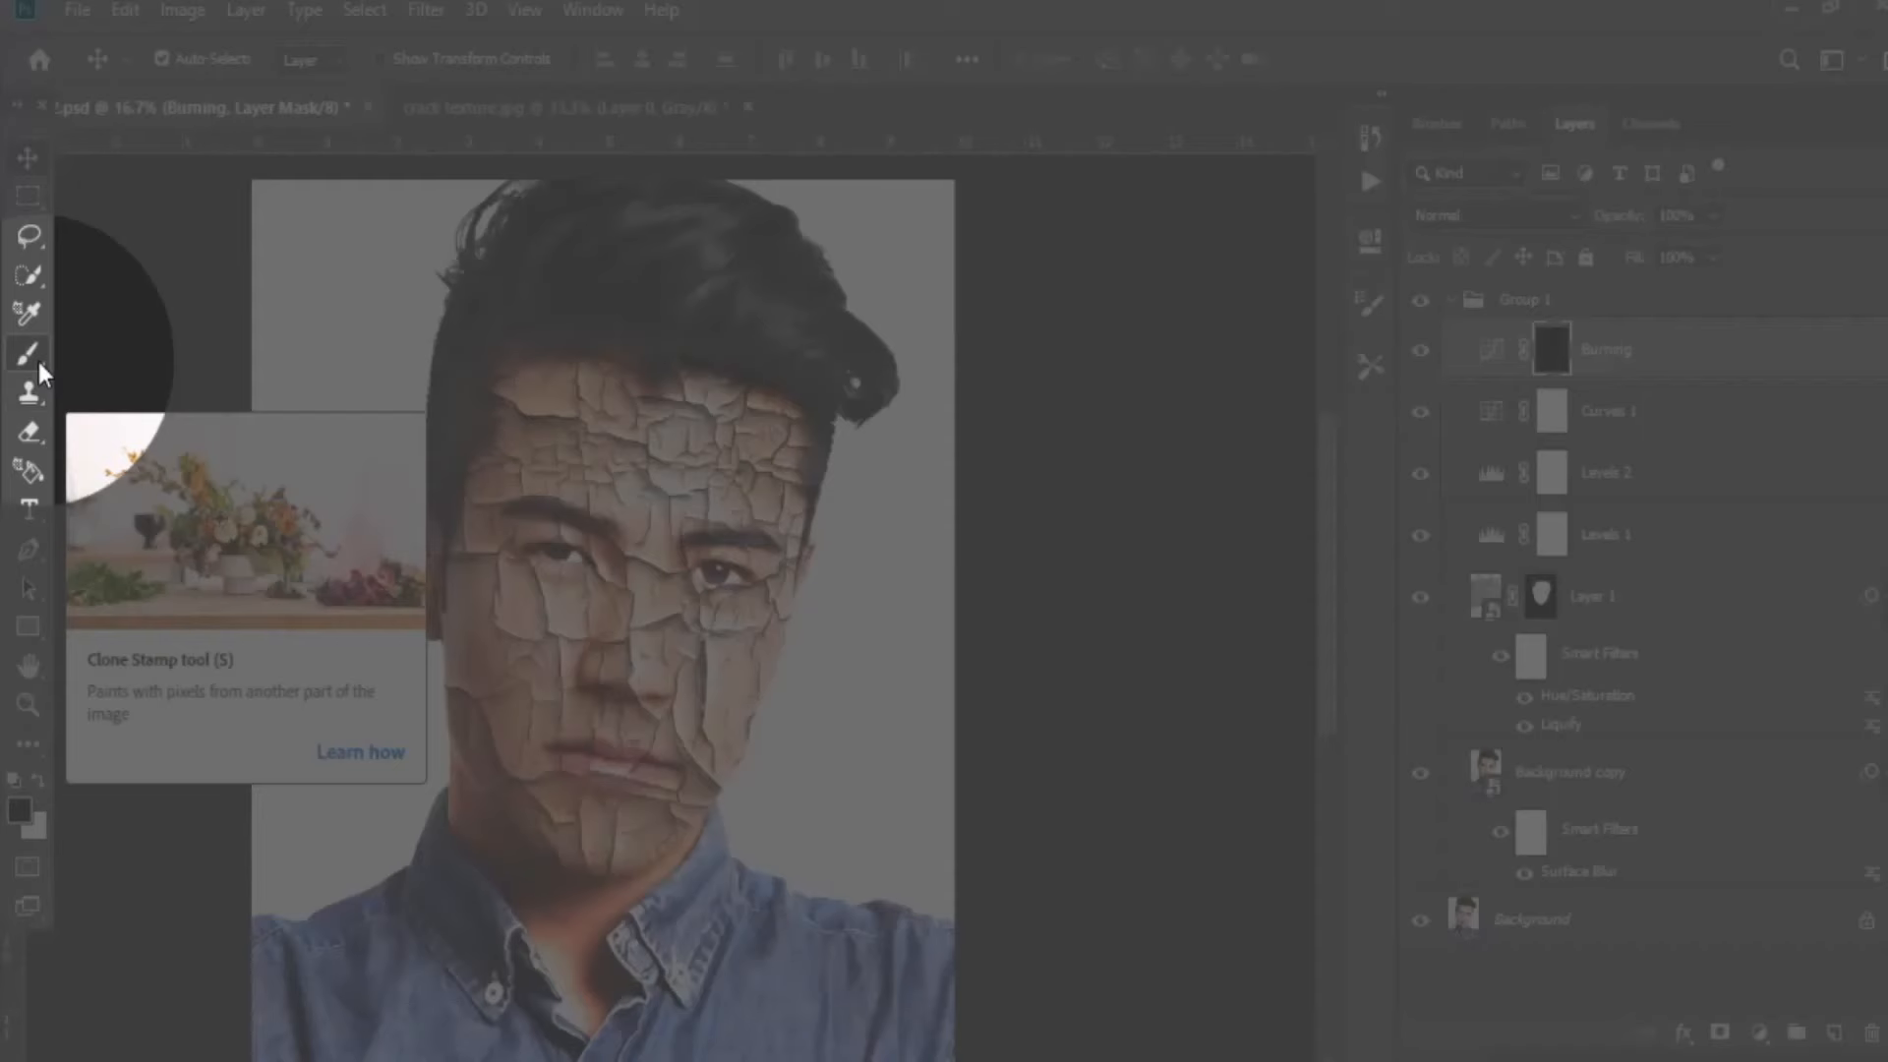
Prepare the Brush tool with 3% flow, a size of 612 pixels and white as the foreground colour.
left_click(29, 354)
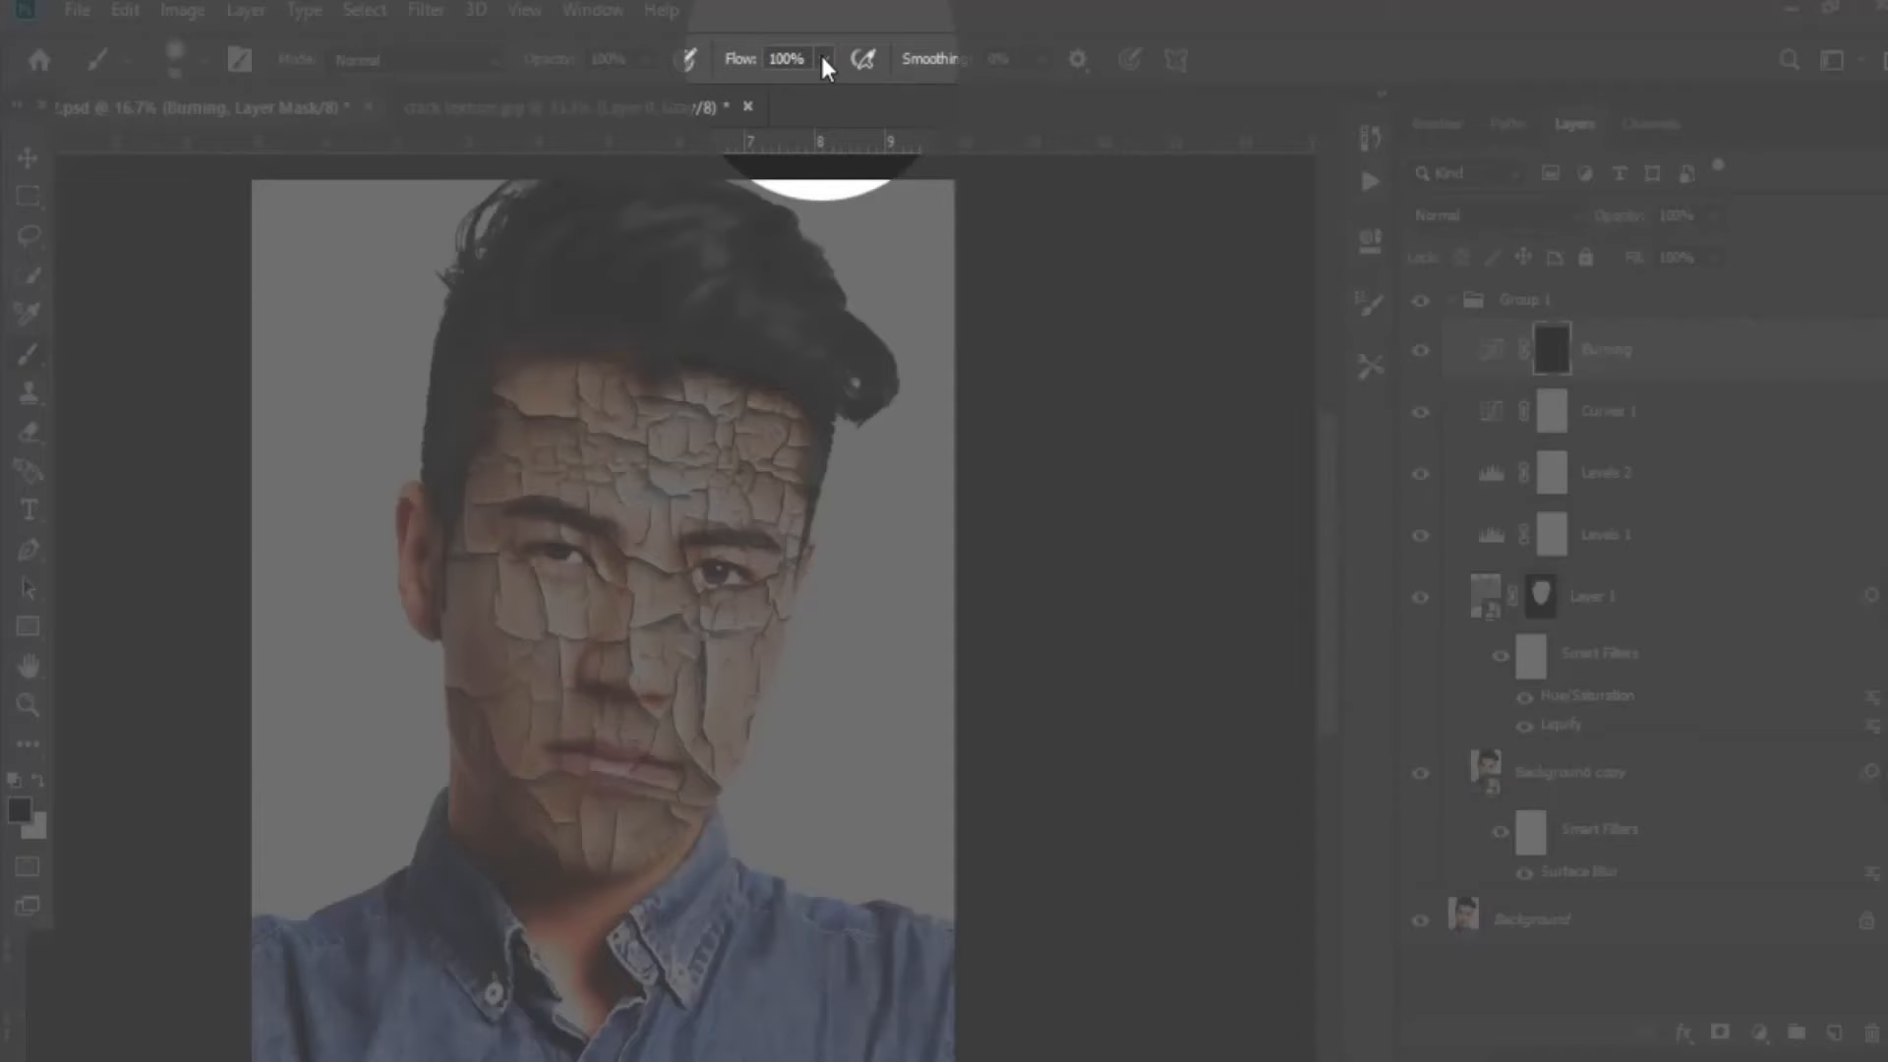
left_click(822, 55)
left_click_drag(827, 92, 698, 102)
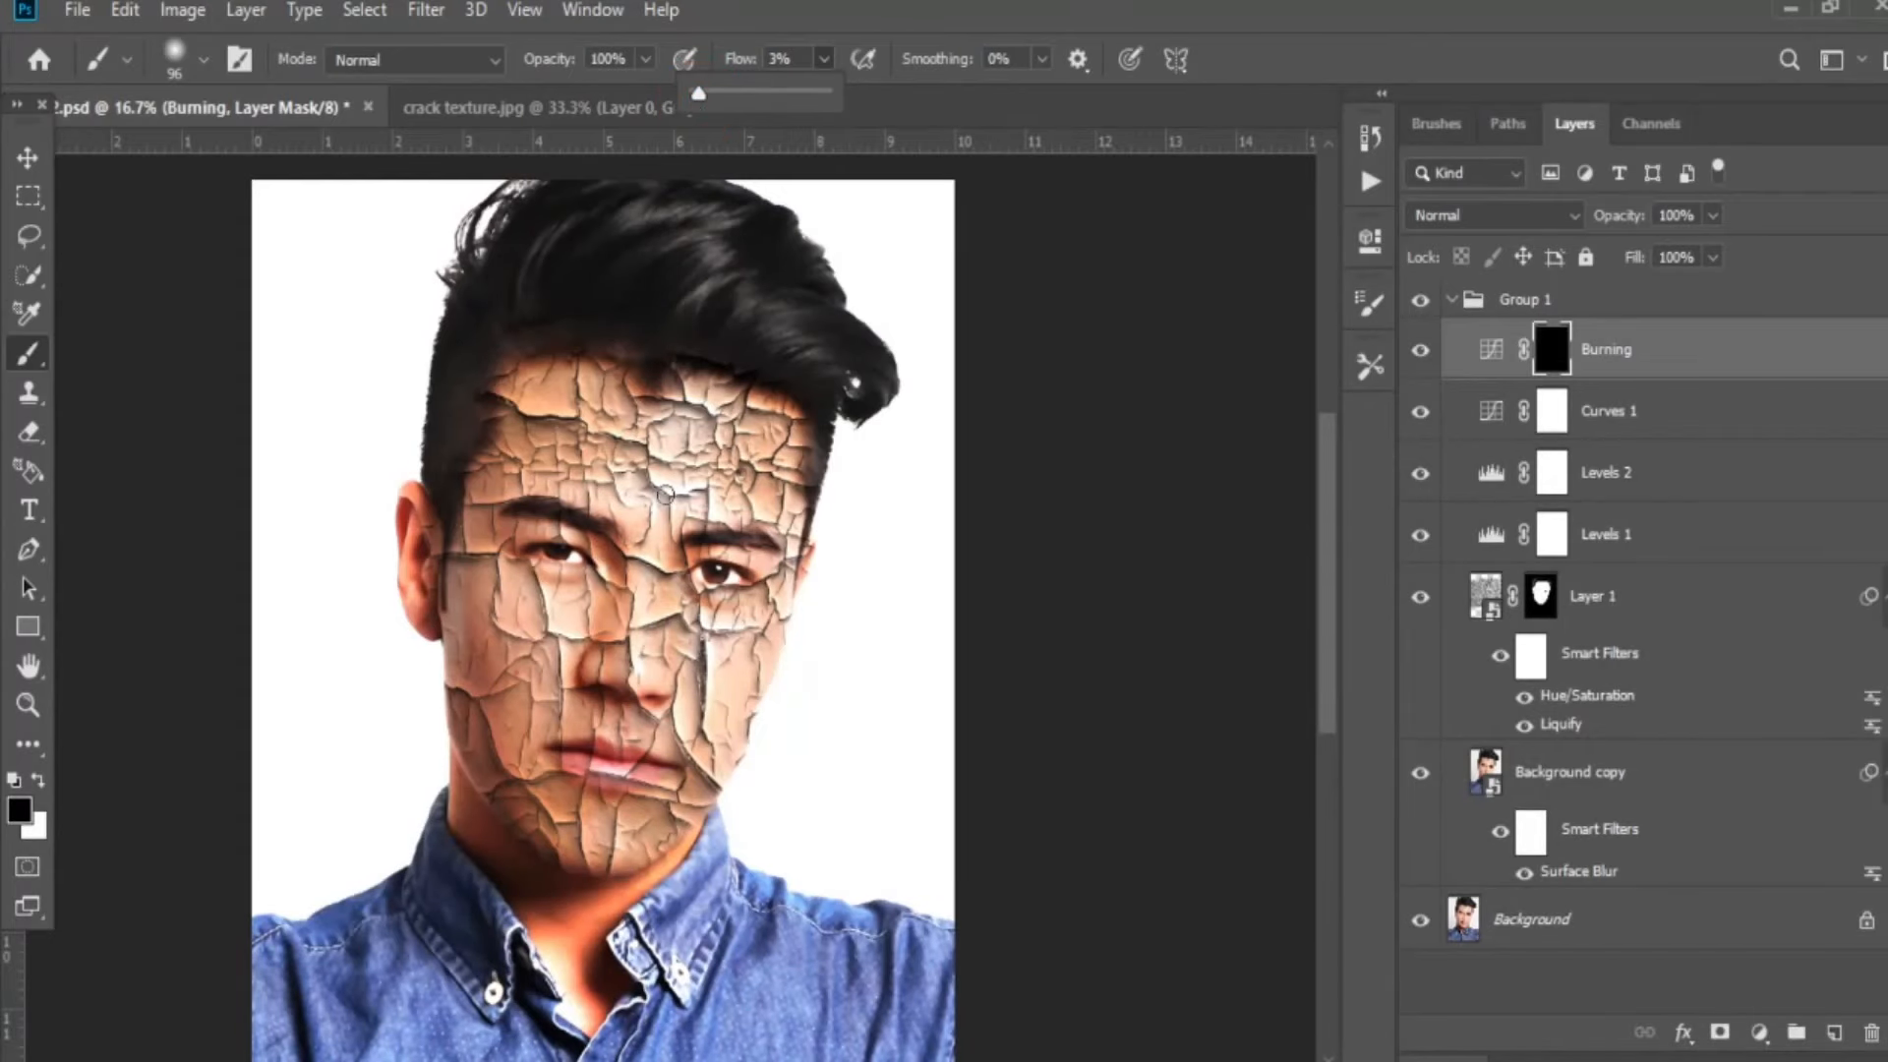
mouse_move(665, 495)
left_mouse_down()
mouse_move(753, 486)
mouse_move(711, 494)
left_mouse_up()
key("ctrl+plus")
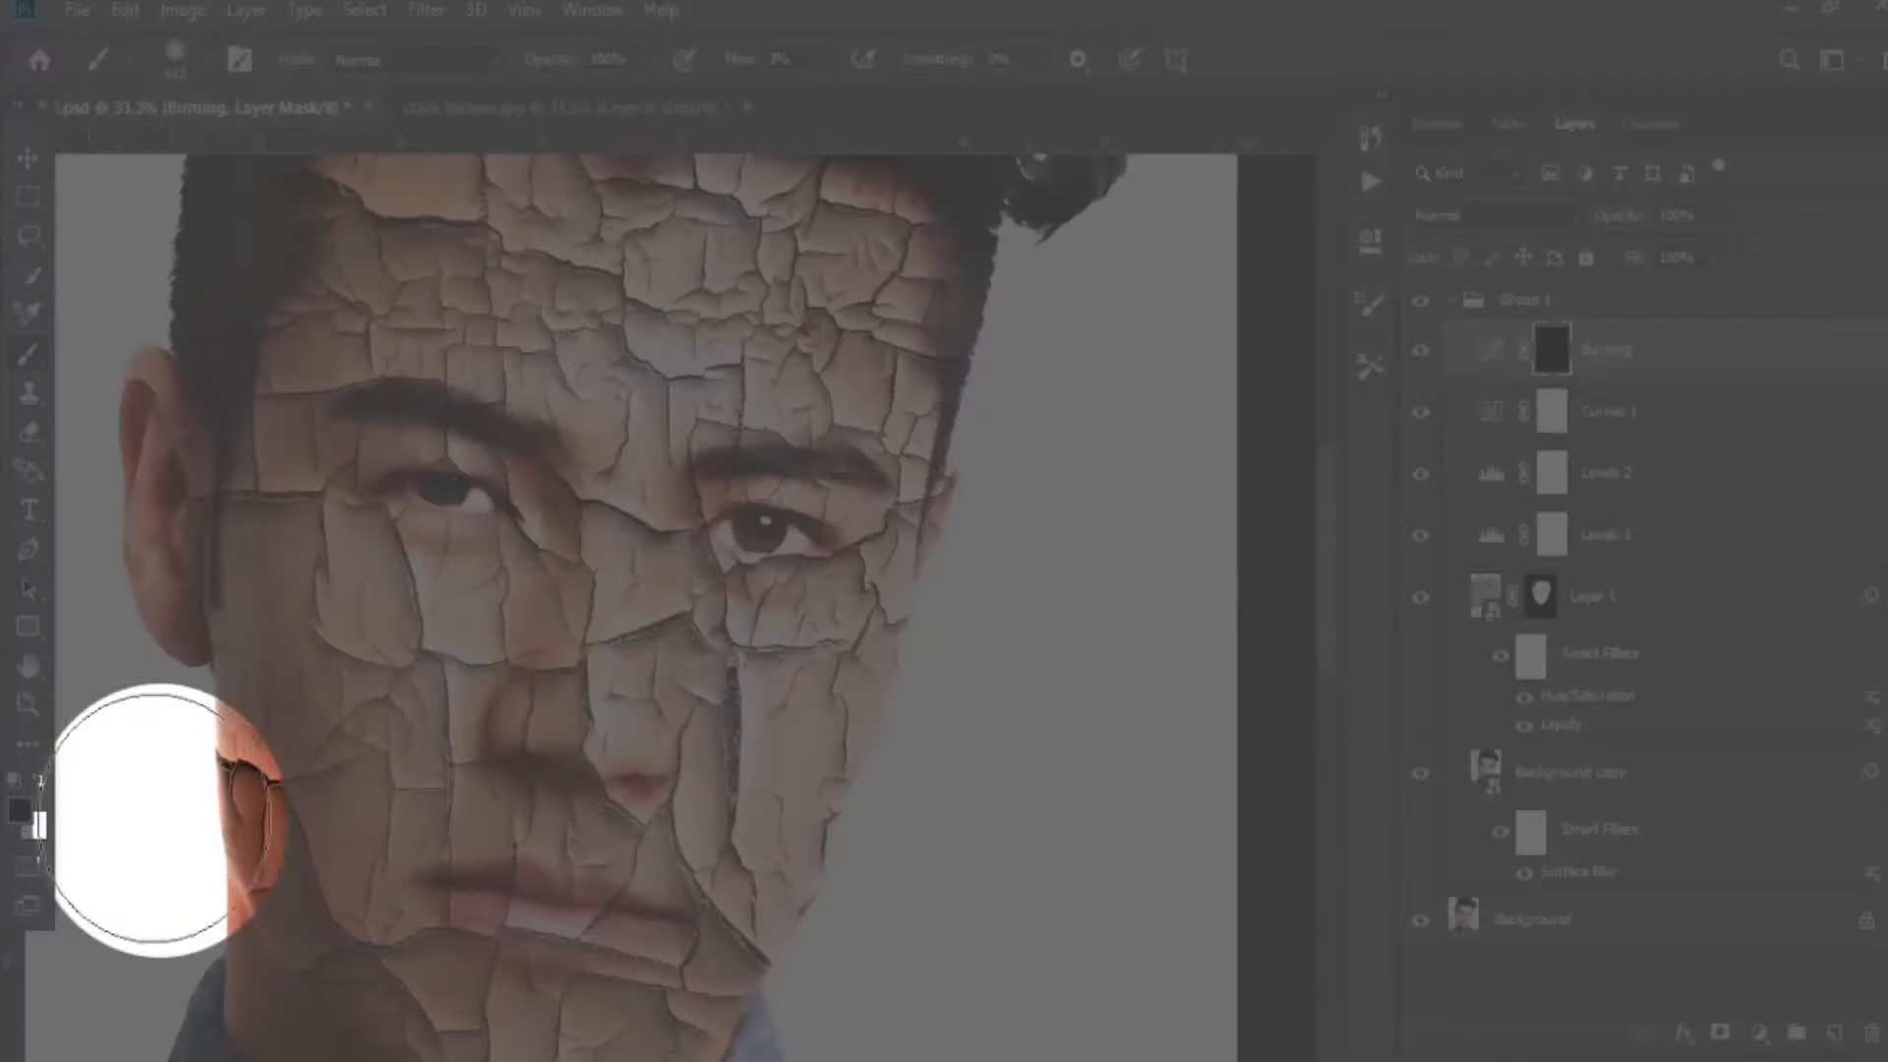
left_click(40, 782)
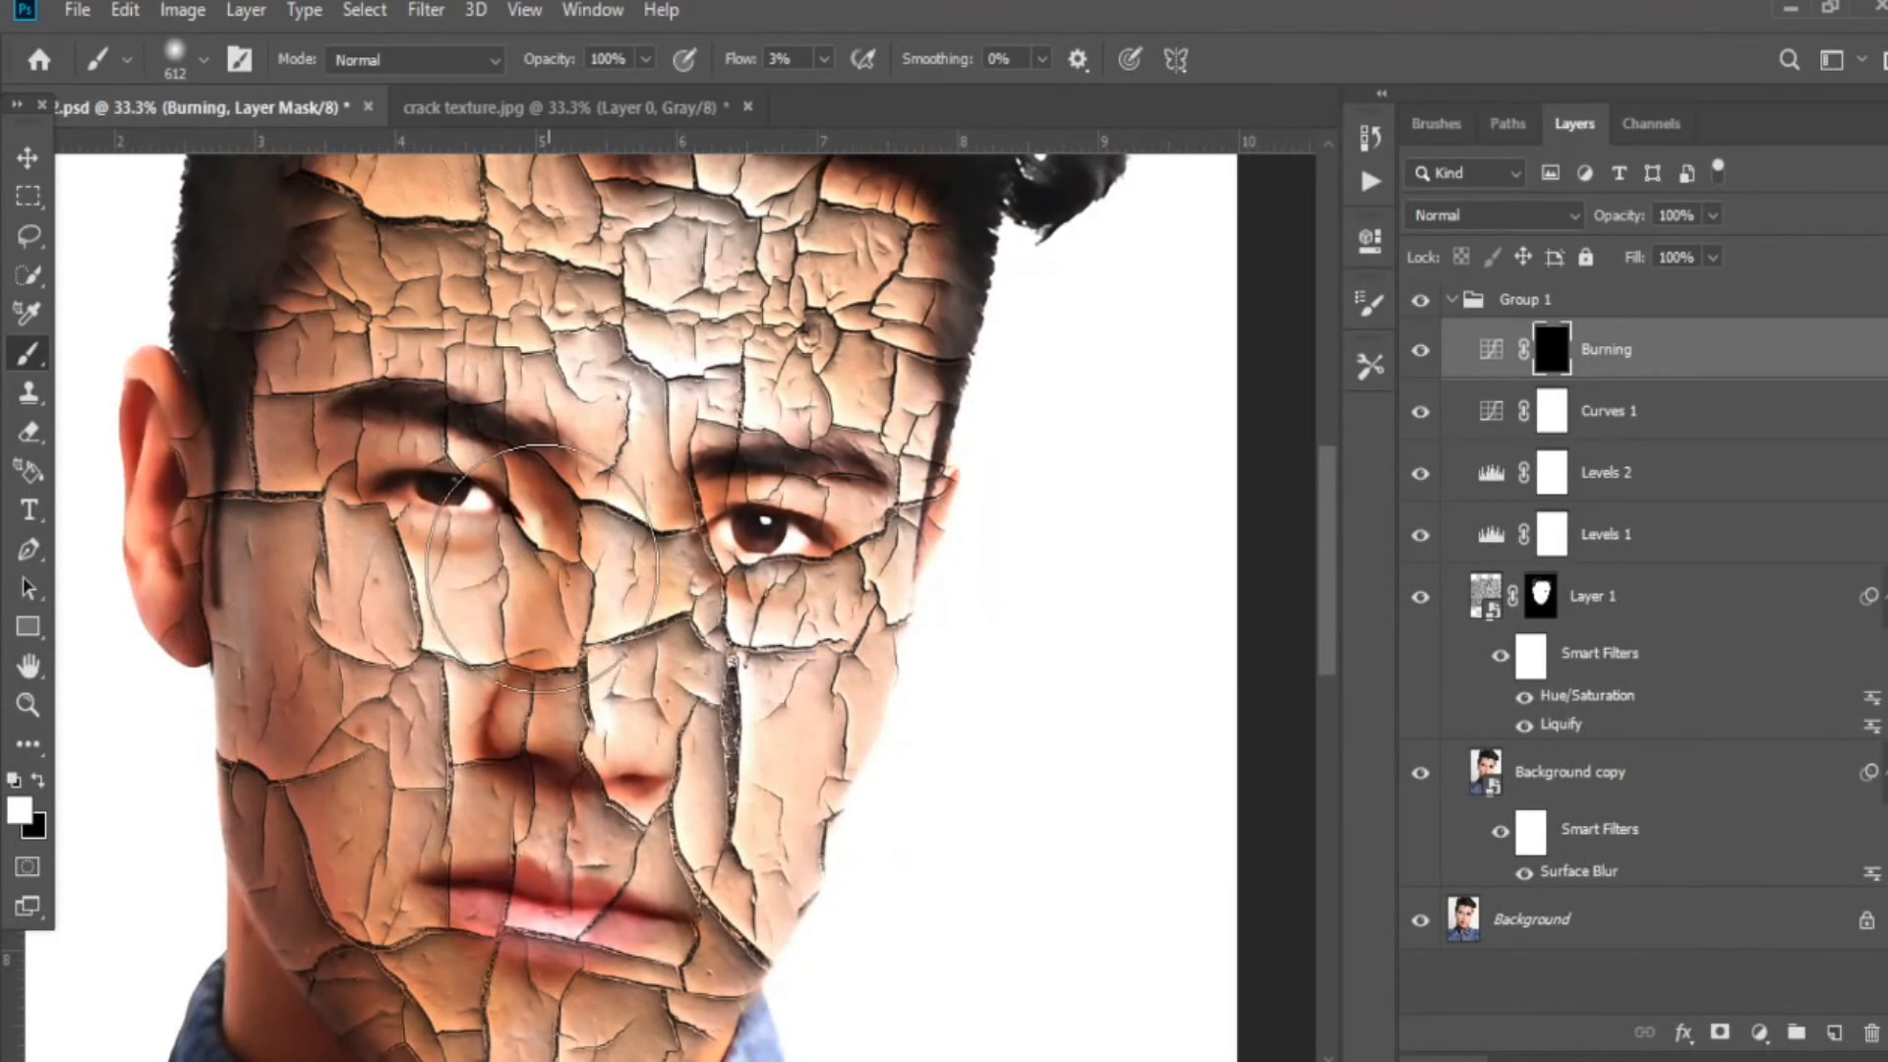
Paint white on the Burning mask over the nose, eyes, jaw and forehead, enlarging the brush to 630 pixels for the broader areas.
mouse_move(537, 596)
left_mouse_down()
mouse_move(545, 518)
mouse_move(507, 645)
mouse_move(525, 482)
mouse_move(381, 431)
mouse_move(384, 481)
mouse_move(374, 408)
mouse_move(551, 580)
mouse_move(521, 716)
mouse_move(605, 547)
mouse_move(608, 489)
left_mouse_up()
mouse_move(662, 481)
left_mouse_down()
mouse_move(672, 506)
mouse_move(777, 508)
left_mouse_up()
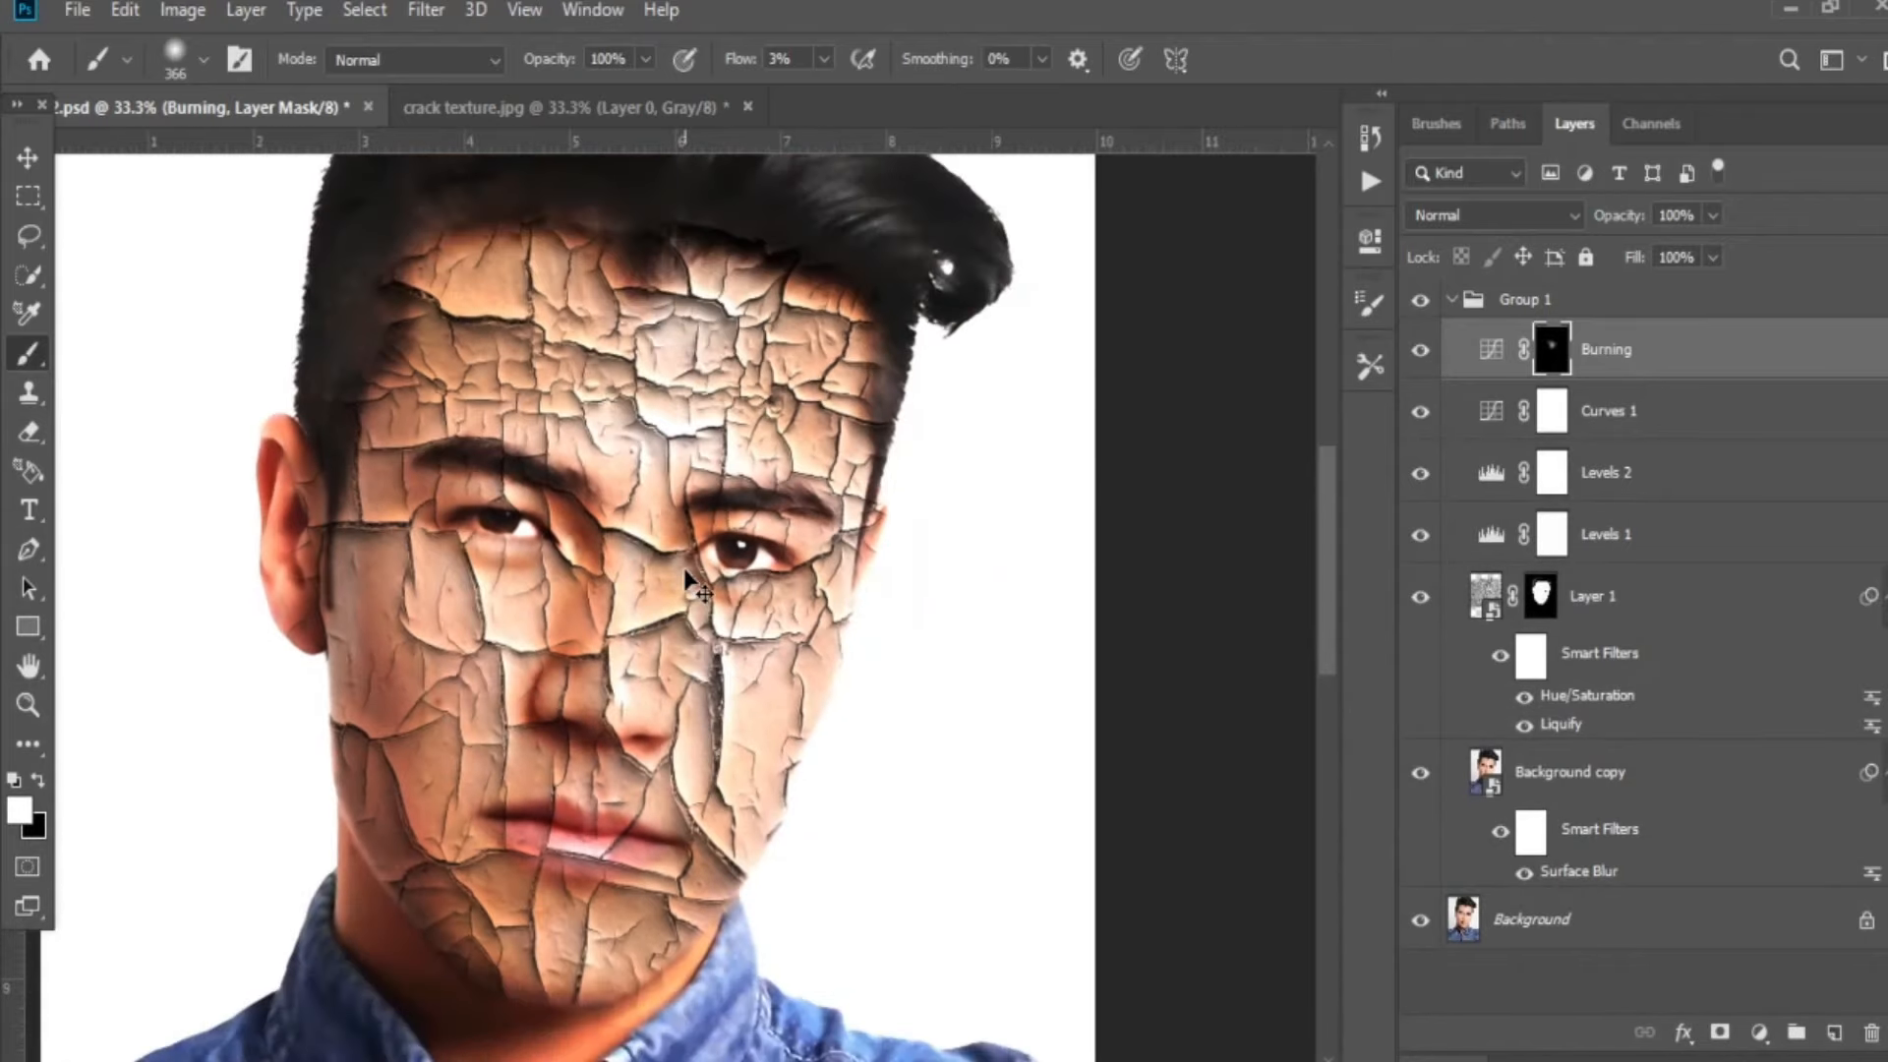
key("ctrl+minus")
mouse_move(681, 570)
left_mouse_down()
mouse_move(553, 728)
mouse_move(531, 678)
mouse_move(548, 725)
mouse_move(497, 816)
left_mouse_up()
left_click_drag(502, 740, 506, 738)
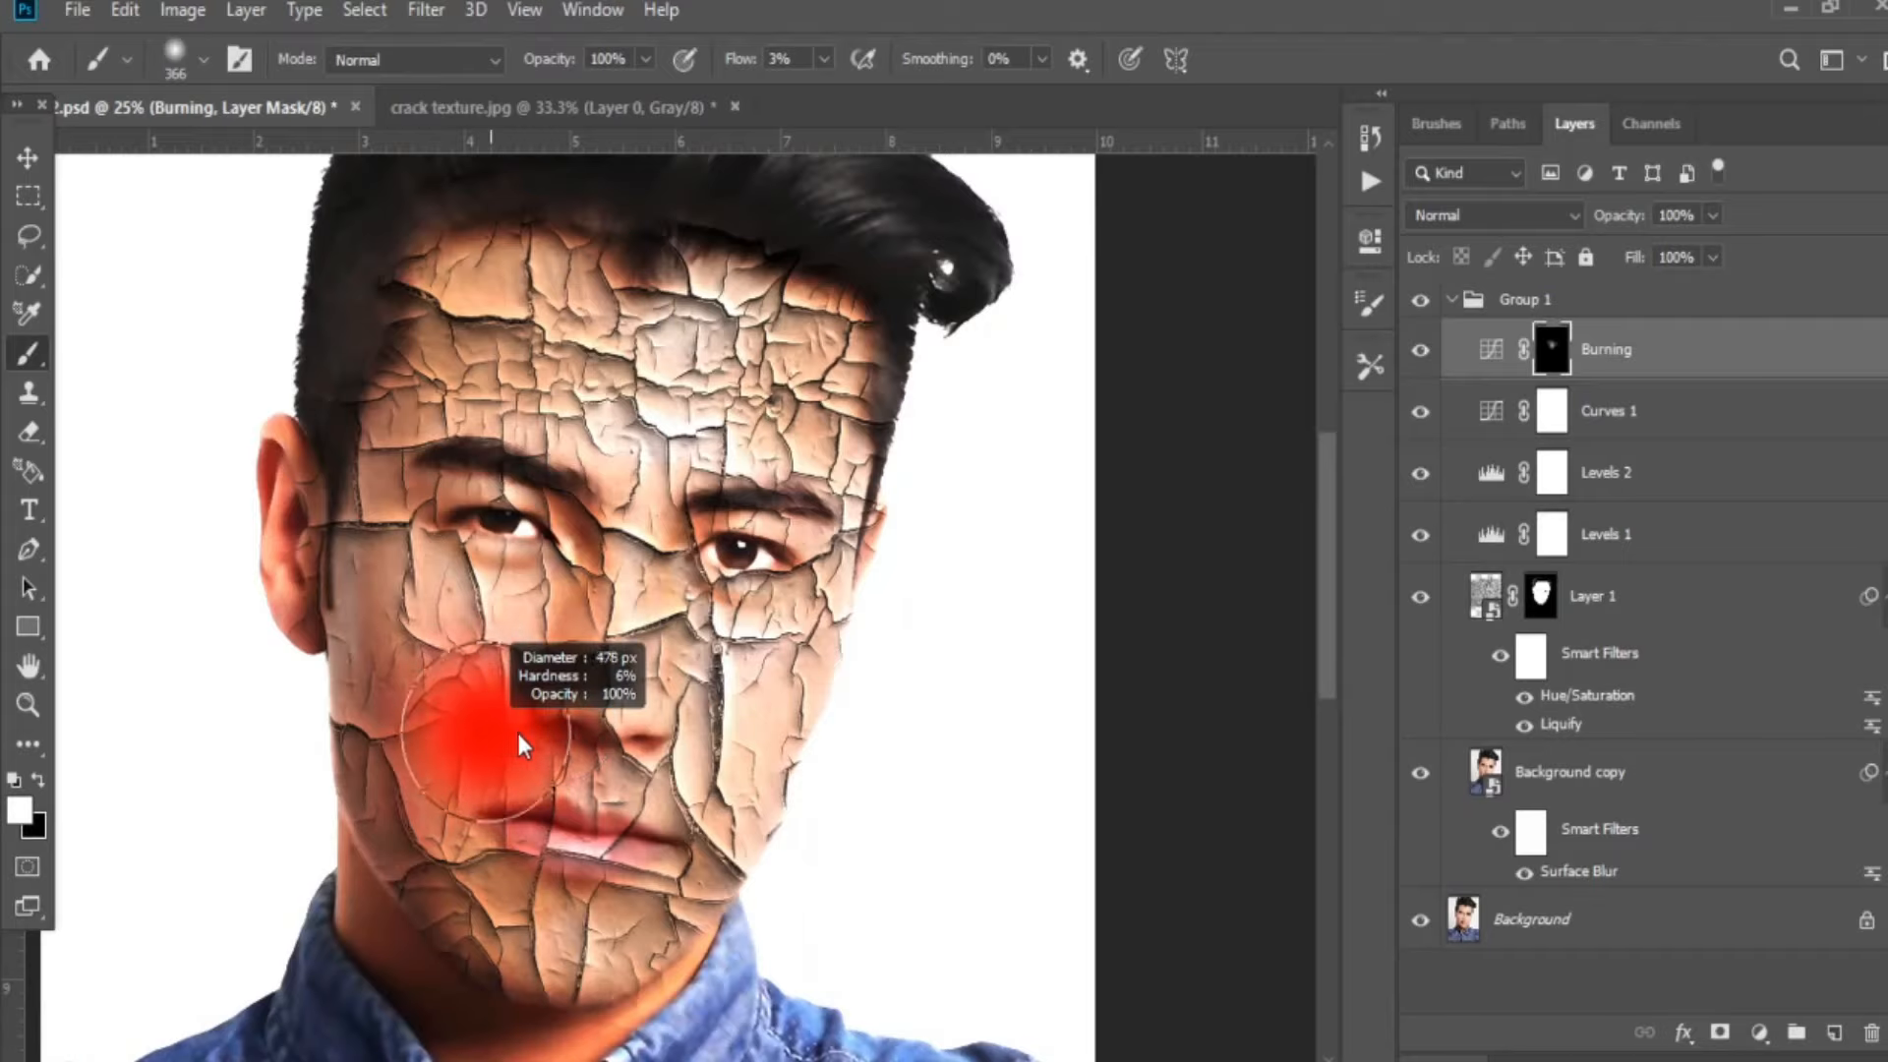
left_click_drag(388, 831, 468, 915)
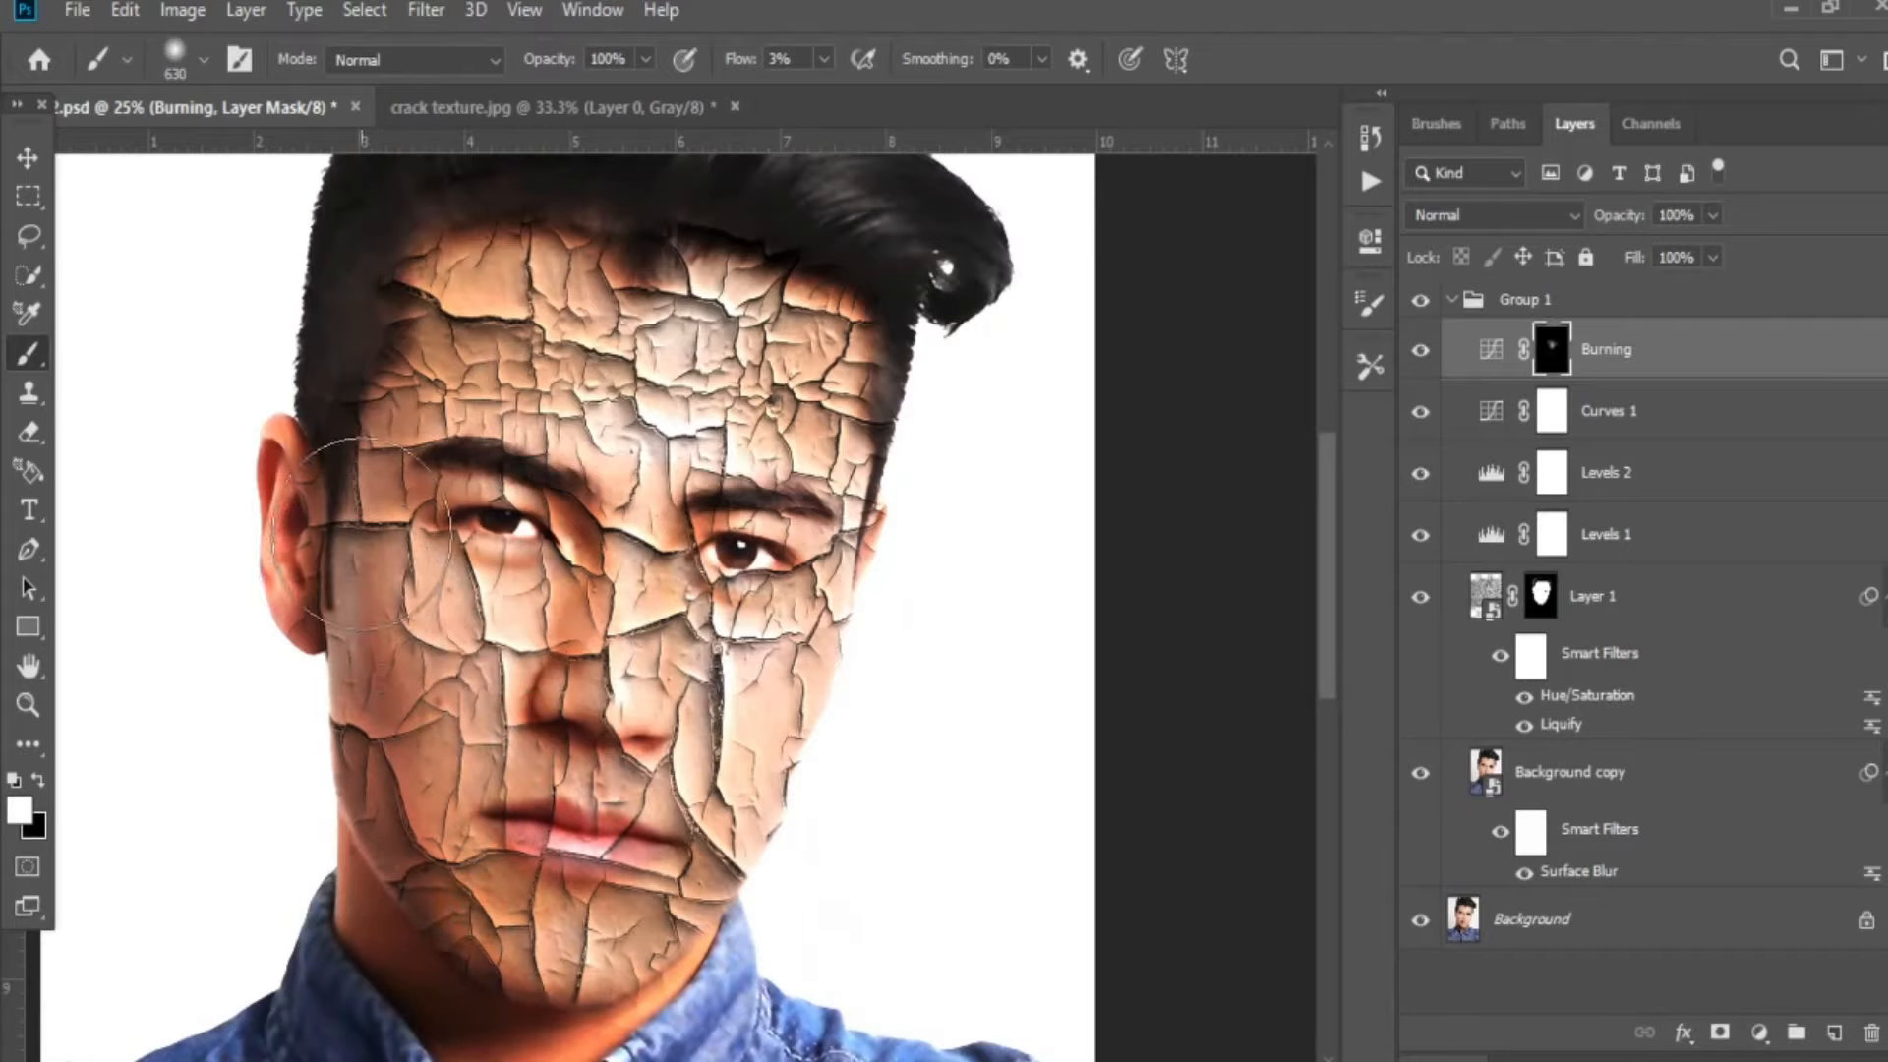
mouse_move(555, 295)
left_mouse_down()
mouse_move(643, 290)
mouse_move(580, 369)
mouse_move(762, 310)
mouse_move(855, 358)
left_mouse_up()
key("ctrl+minus")
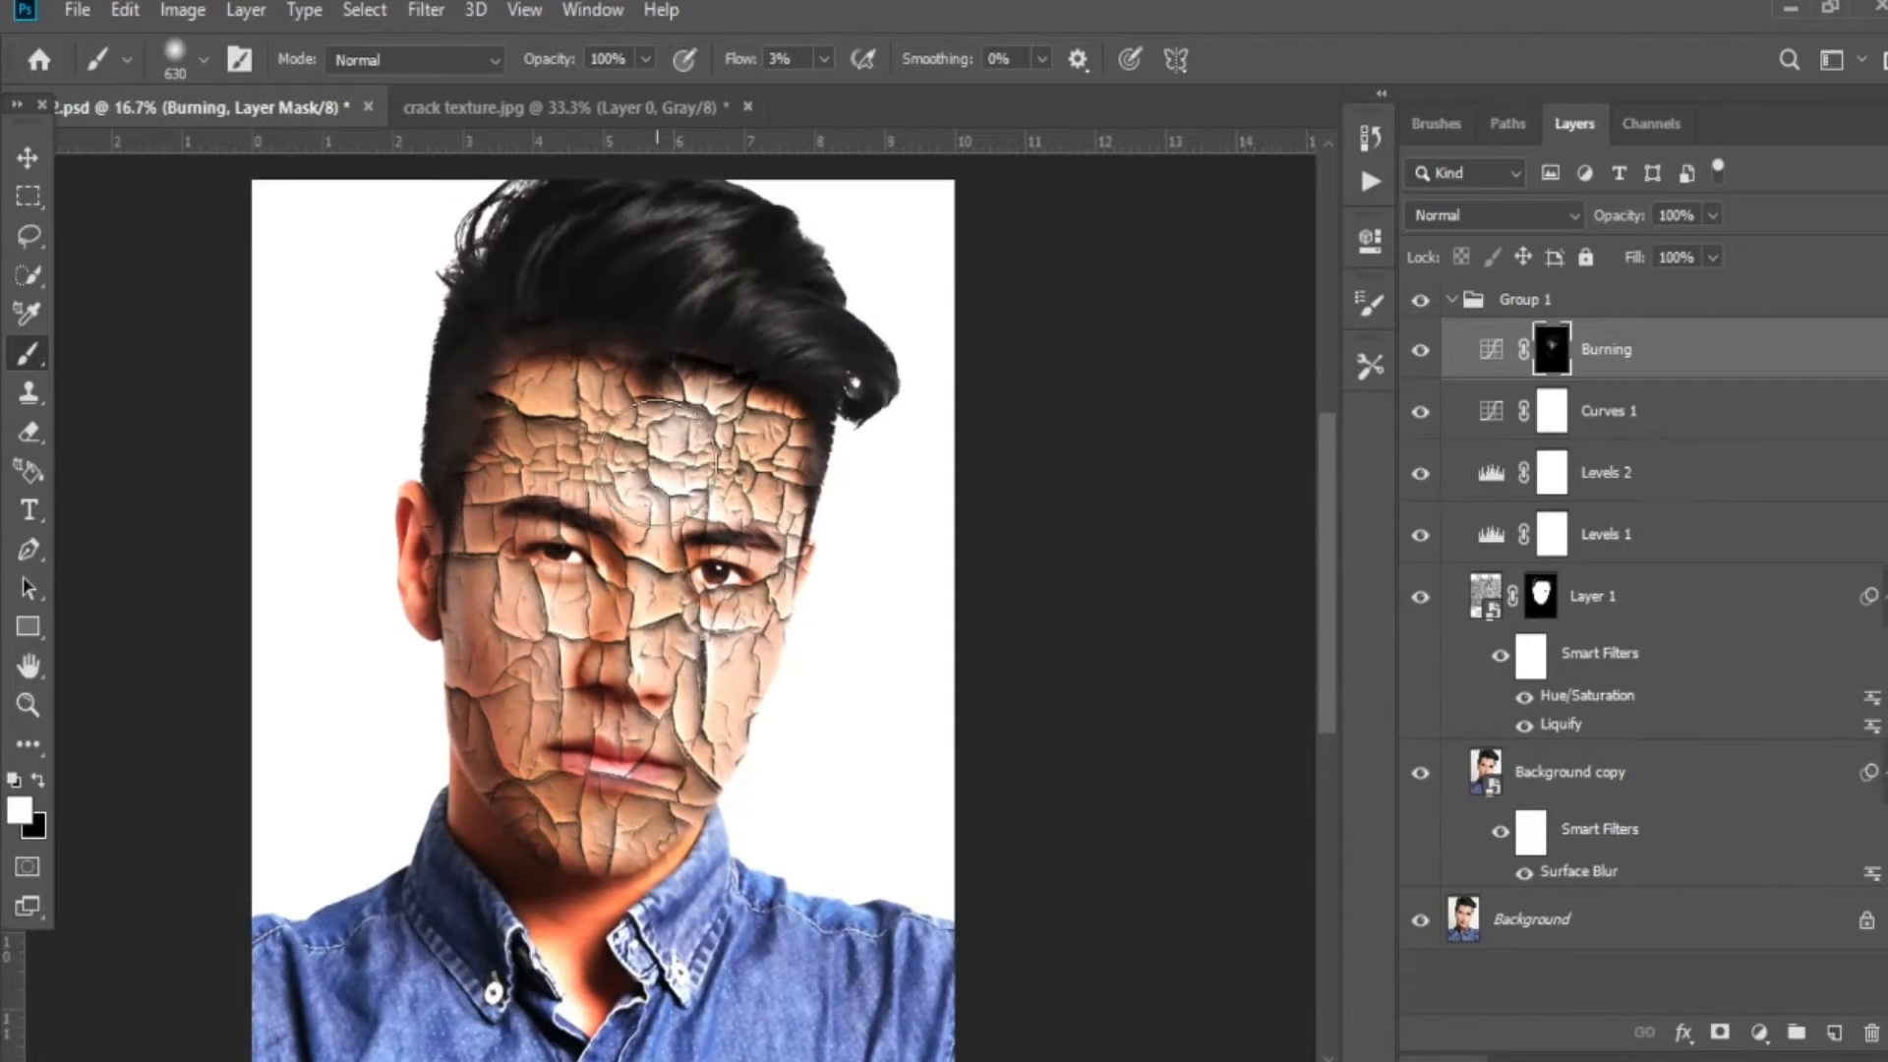
Compare the portrait with and without the Burning layer.
left_click(1424, 353)
left_click(1424, 353)
left_click(1424, 352)
left_click(1424, 352)
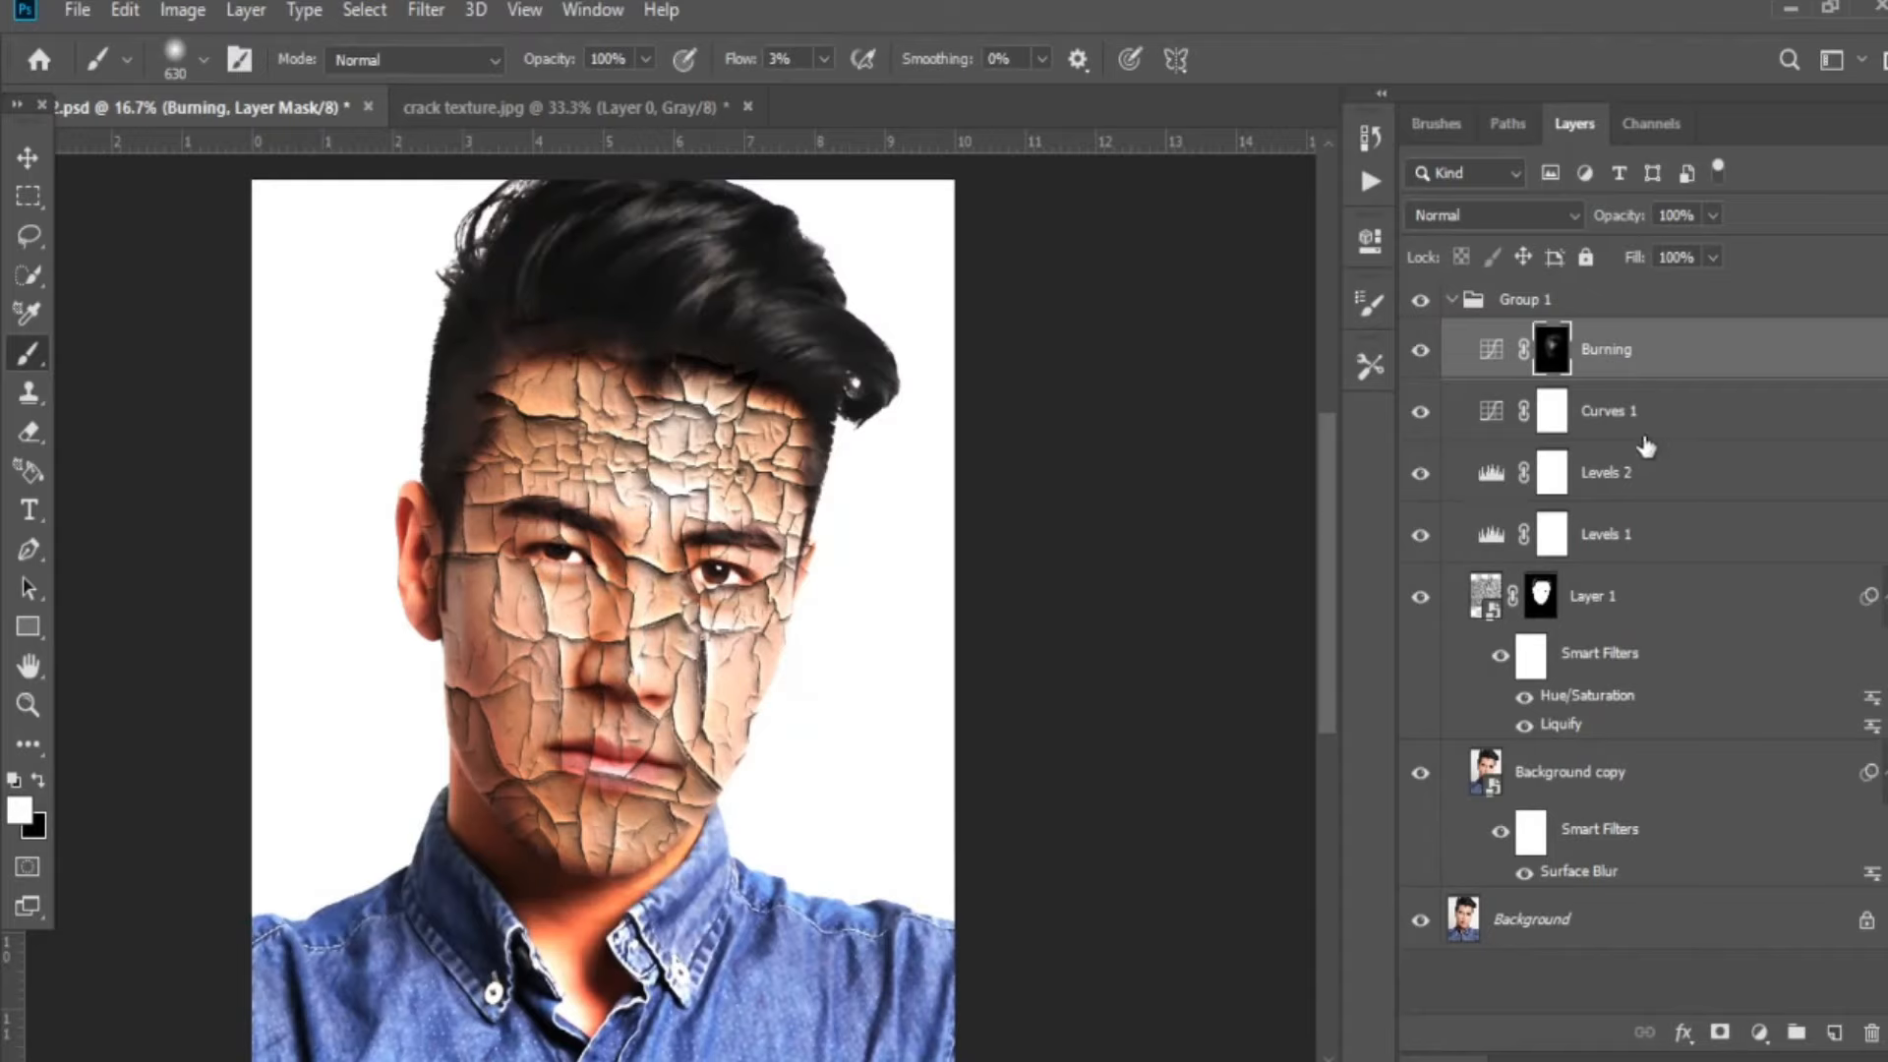
left_click(1421, 350)
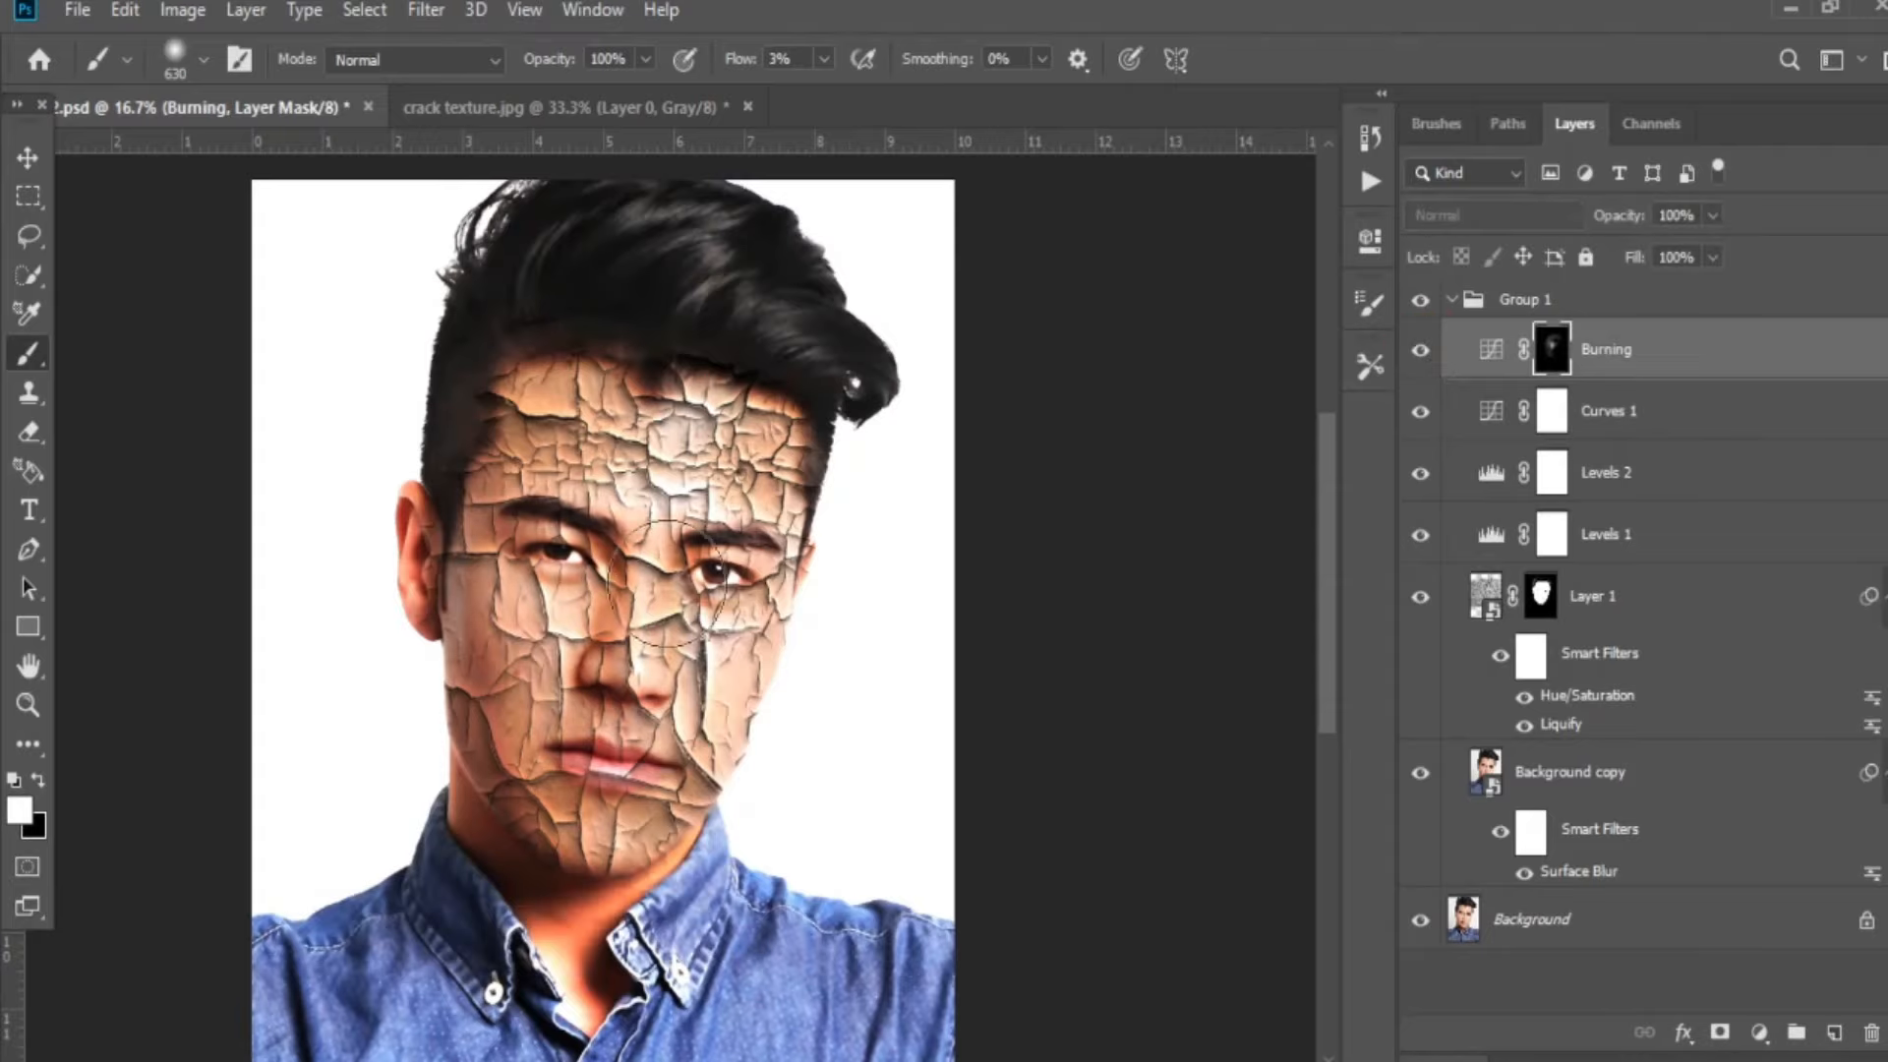
Examine the burned cracks across the eyes, nose and cheeks up close and in the full portrait.
key("ctrl+minus")
key("ctrl+plus")
key("ctrl+plus")
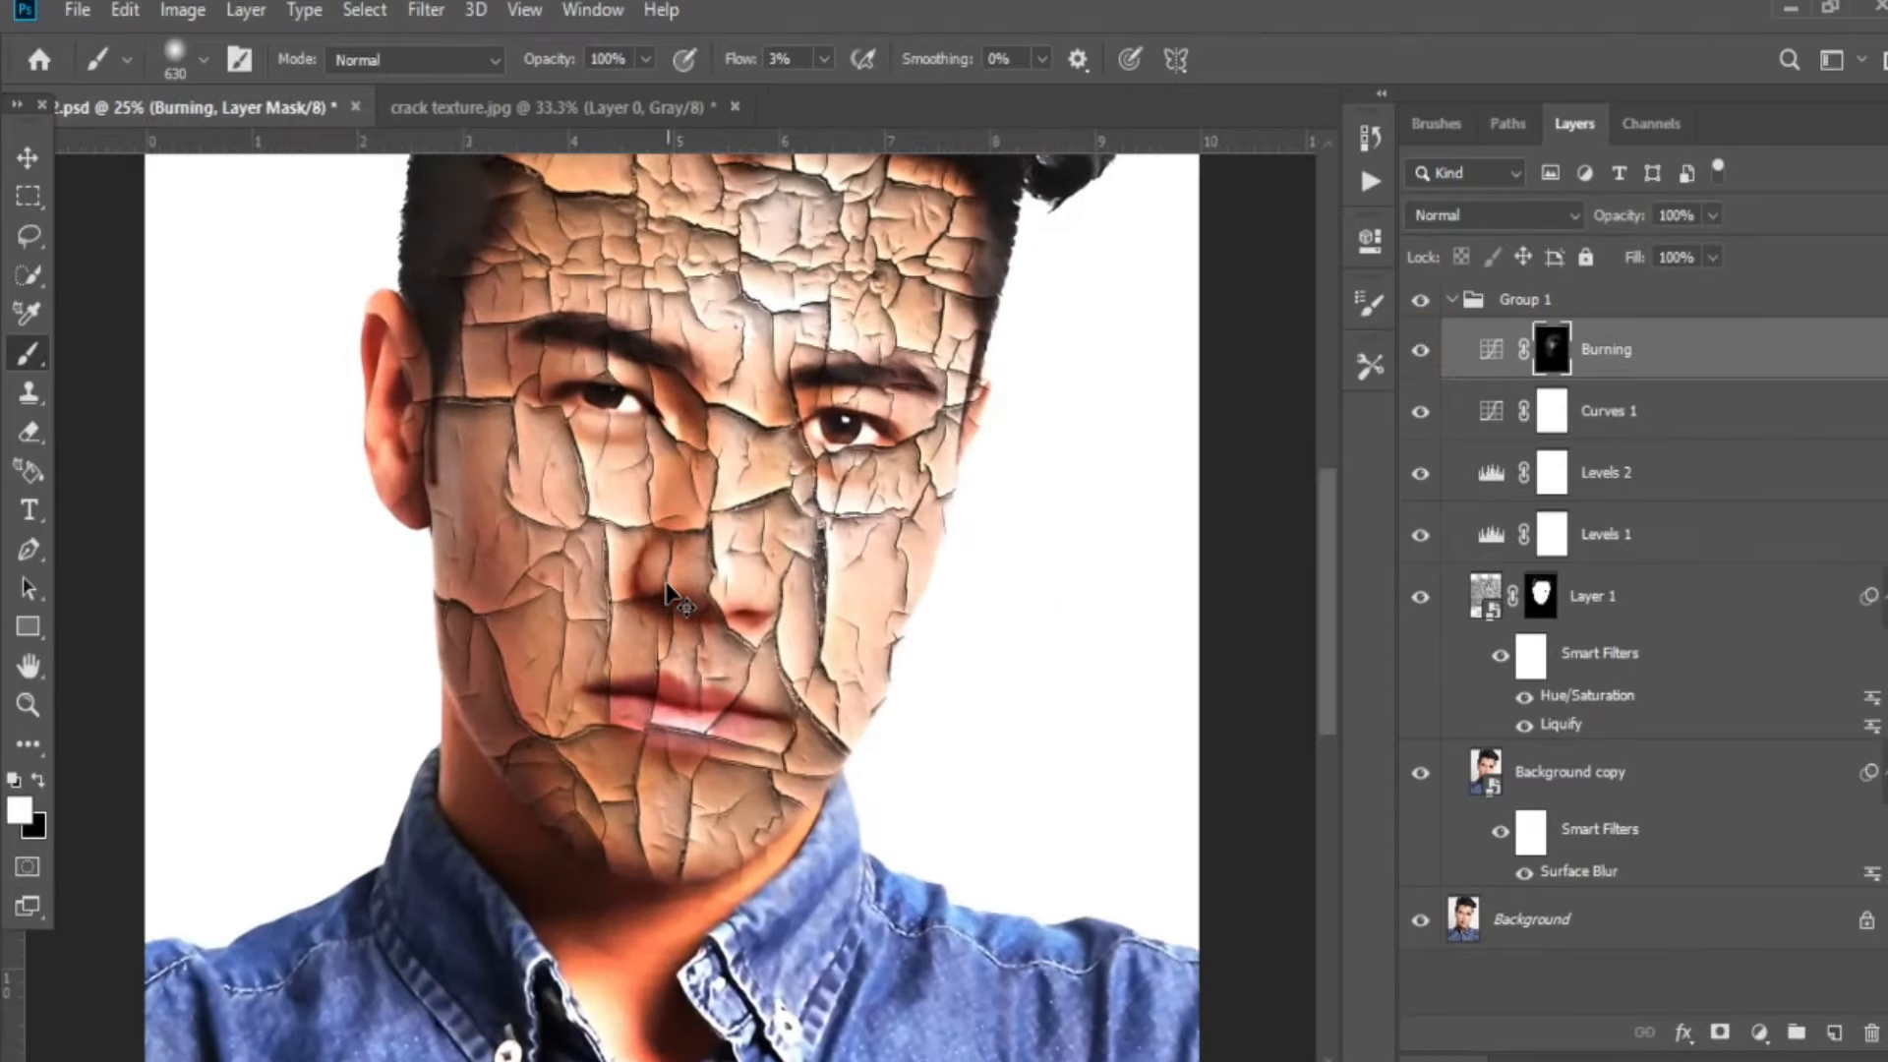
key("ctrl+minus")
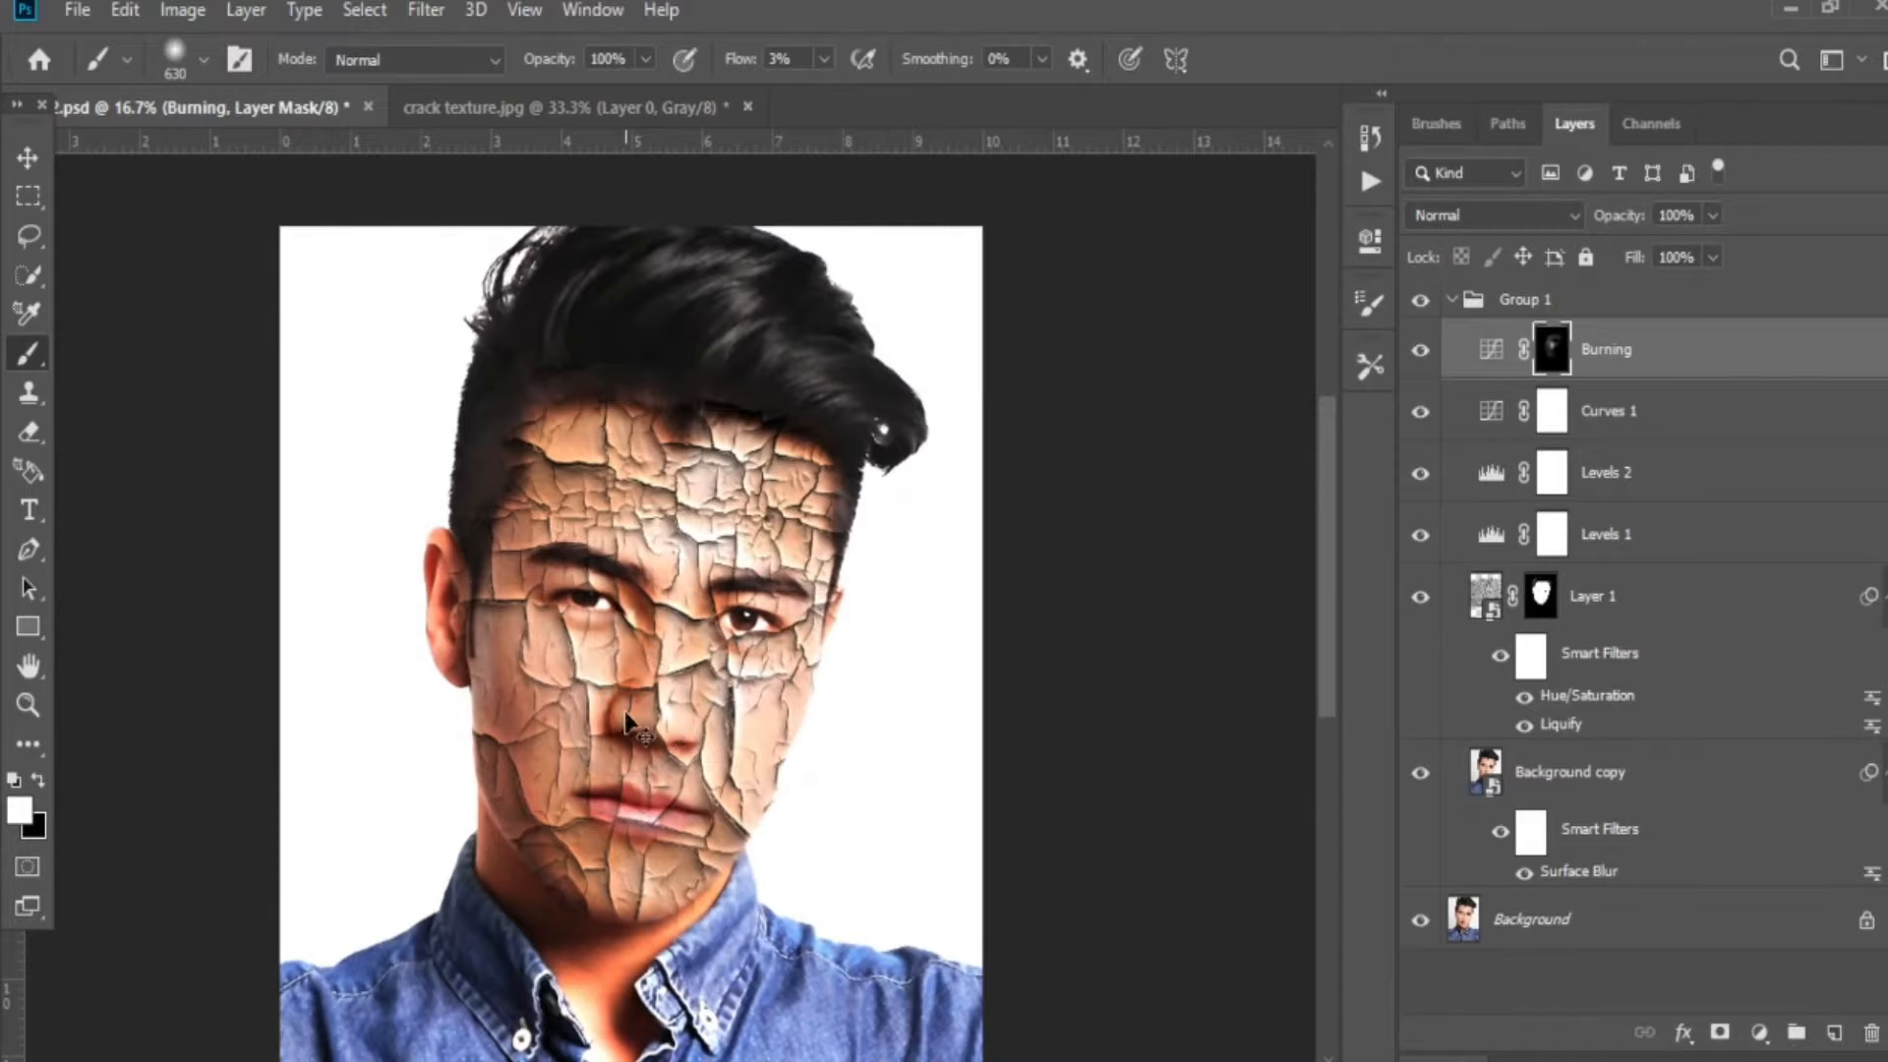
key("ctrl+plus")
key("ctrl+plus")
key("ctrl+plus")
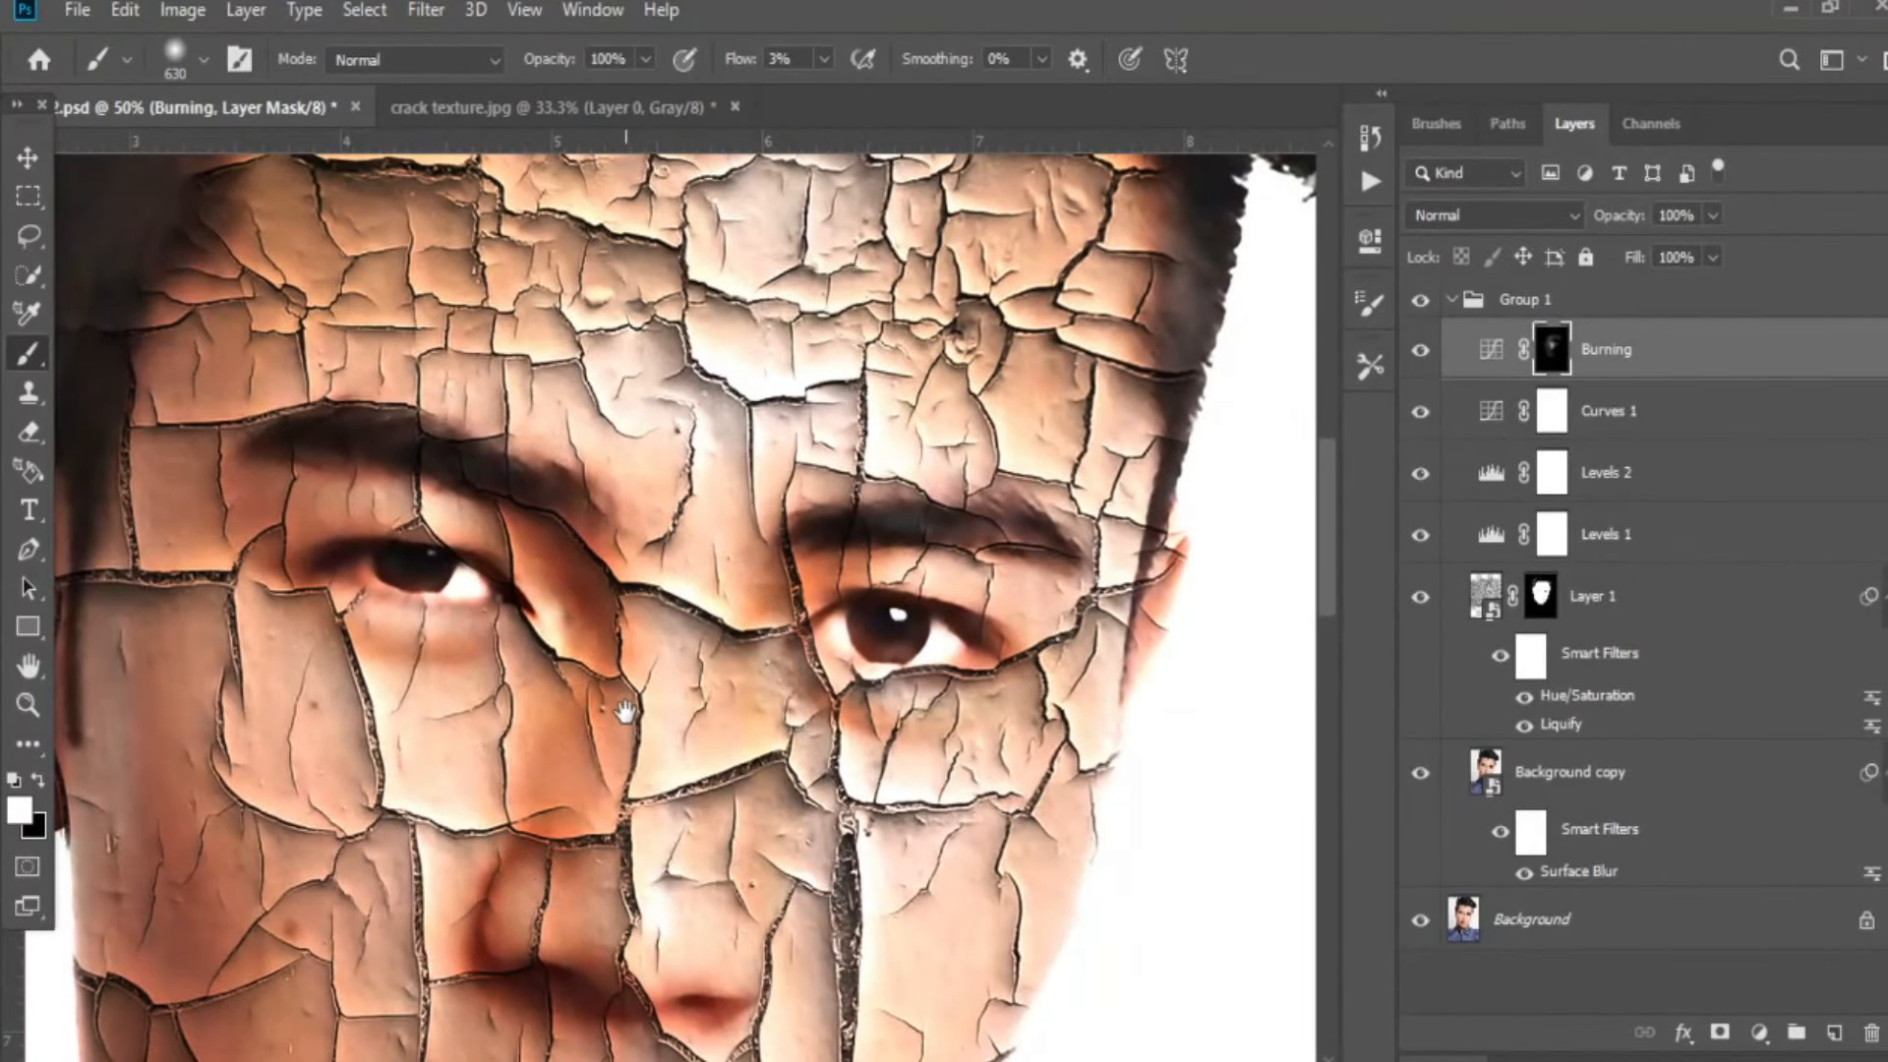
left_click_drag(627, 711, 492, 491)
left_click_drag(551, 669, 593, 481)
key("ctrl+minus")
key("ctrl+minus")
key("ctrl+minus")
key("ctrl+minus")
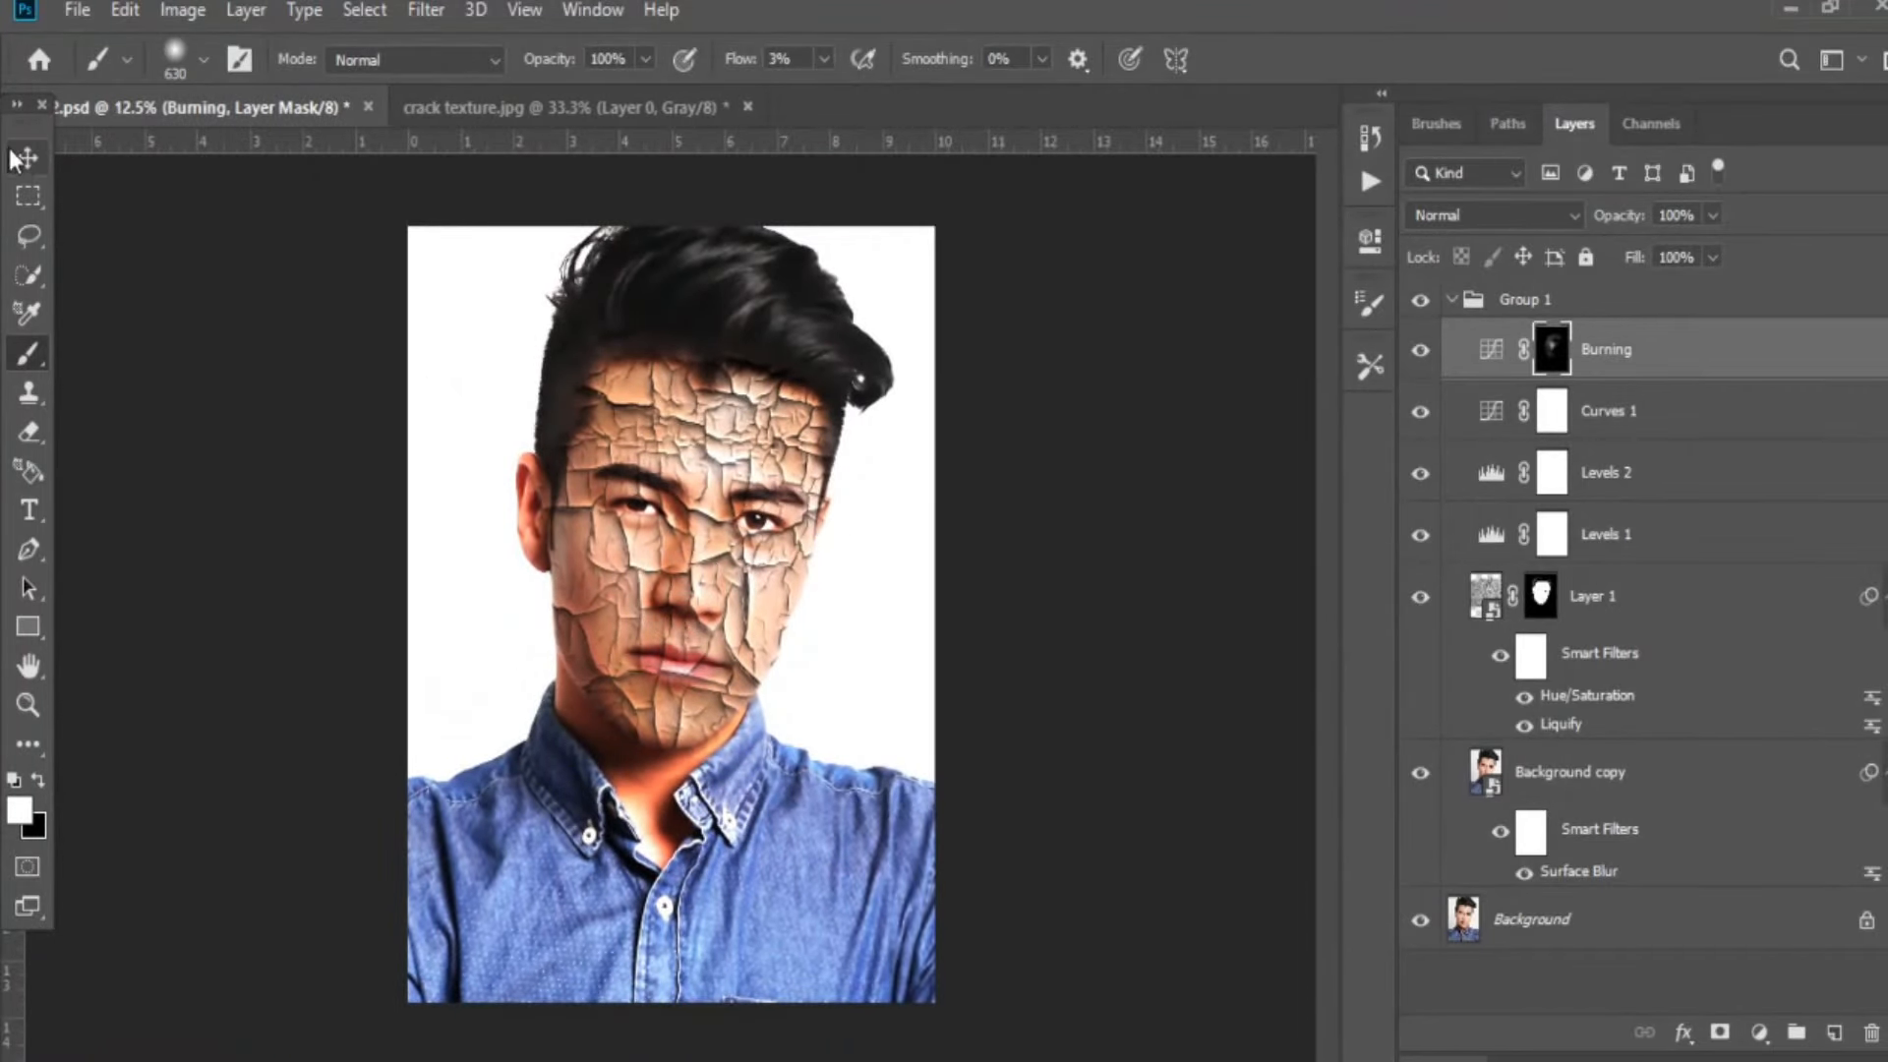
Collapse Group 1 and add a Color Lookup adjustment layer above it using the FoggyNight.3DL 3D LUT.
key("v")
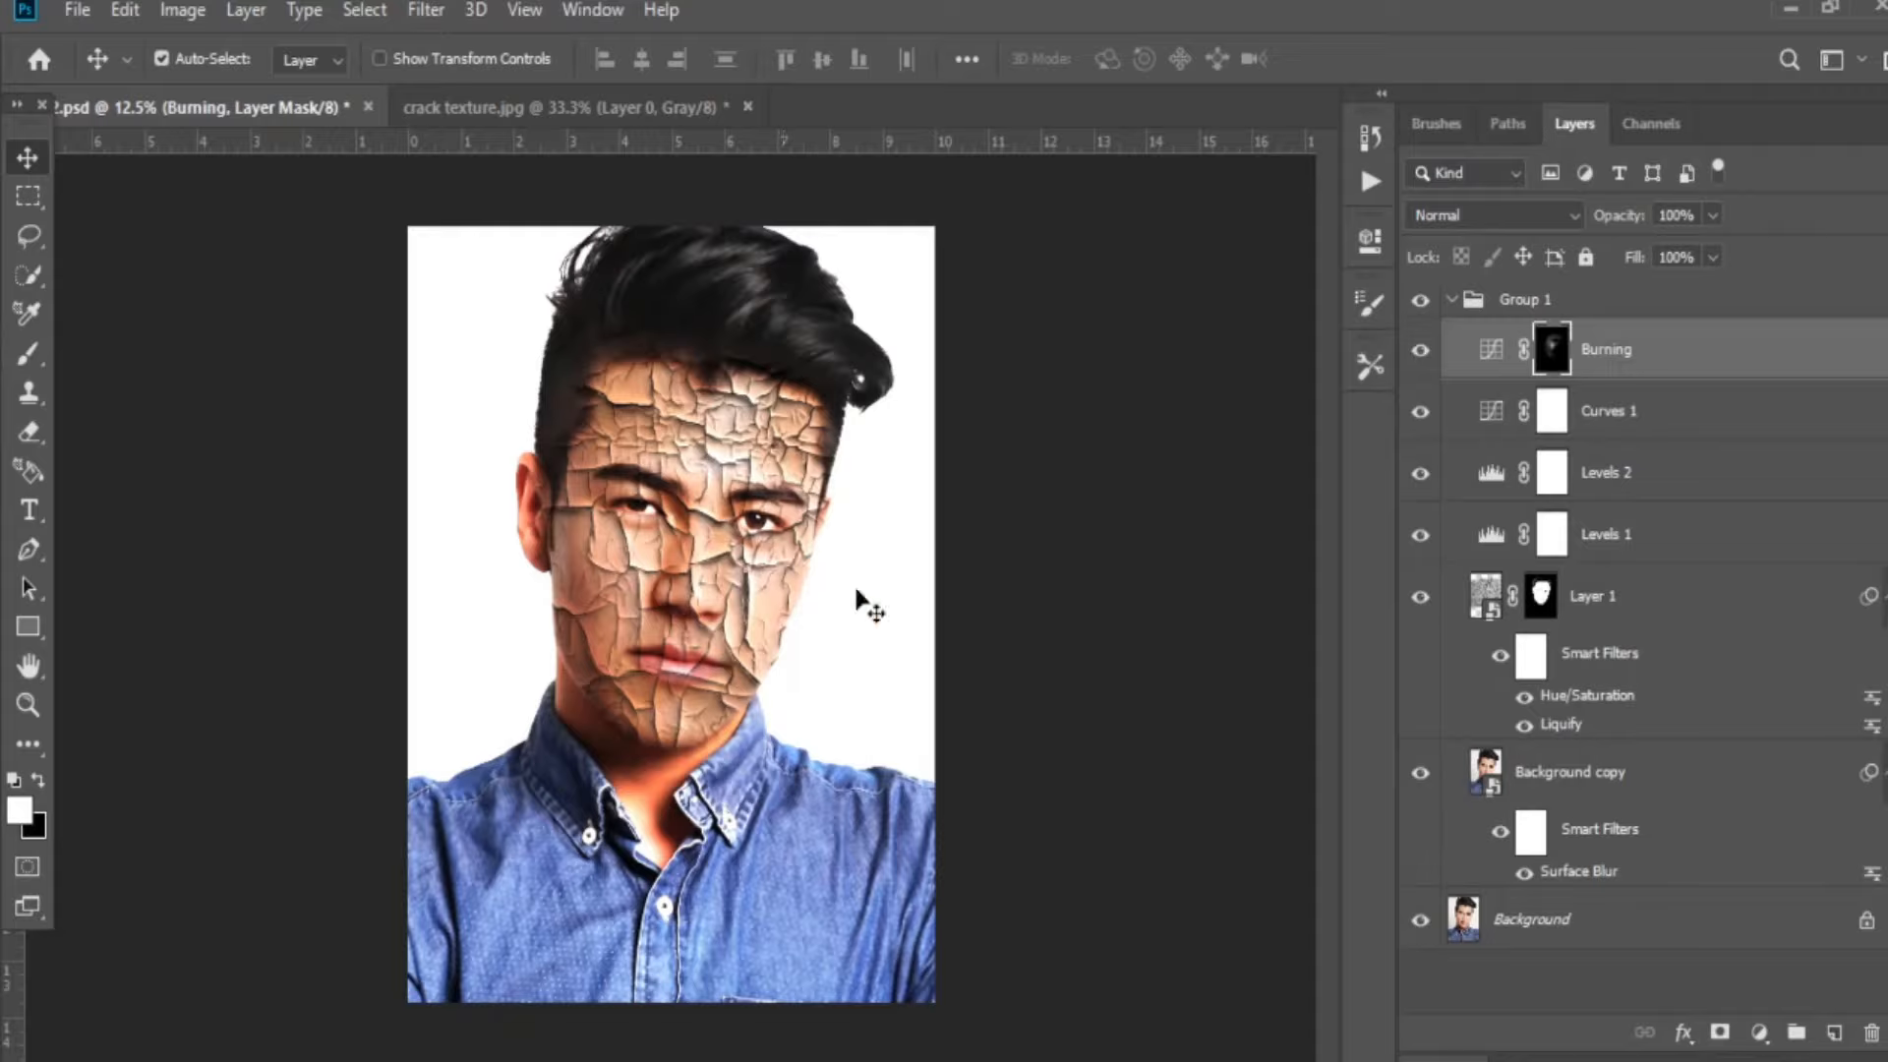
left_click(1451, 300)
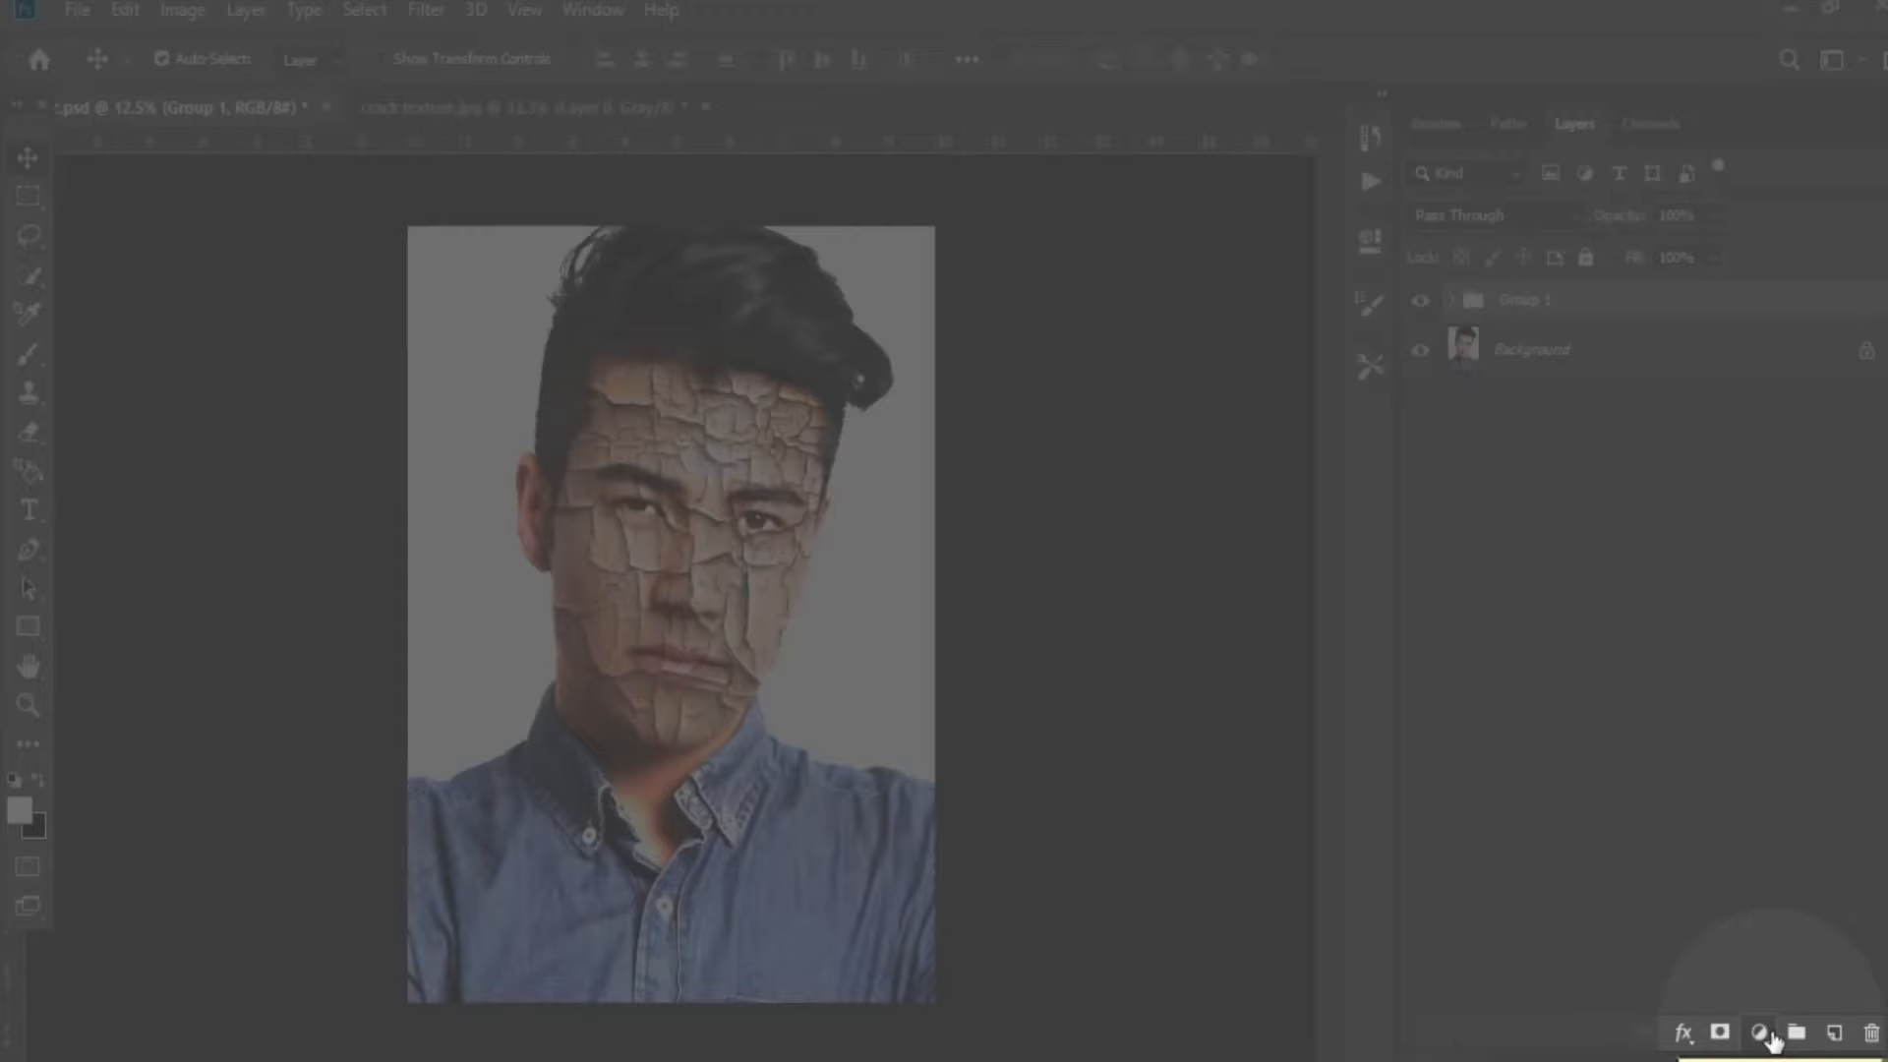
left_click(1761, 1033)
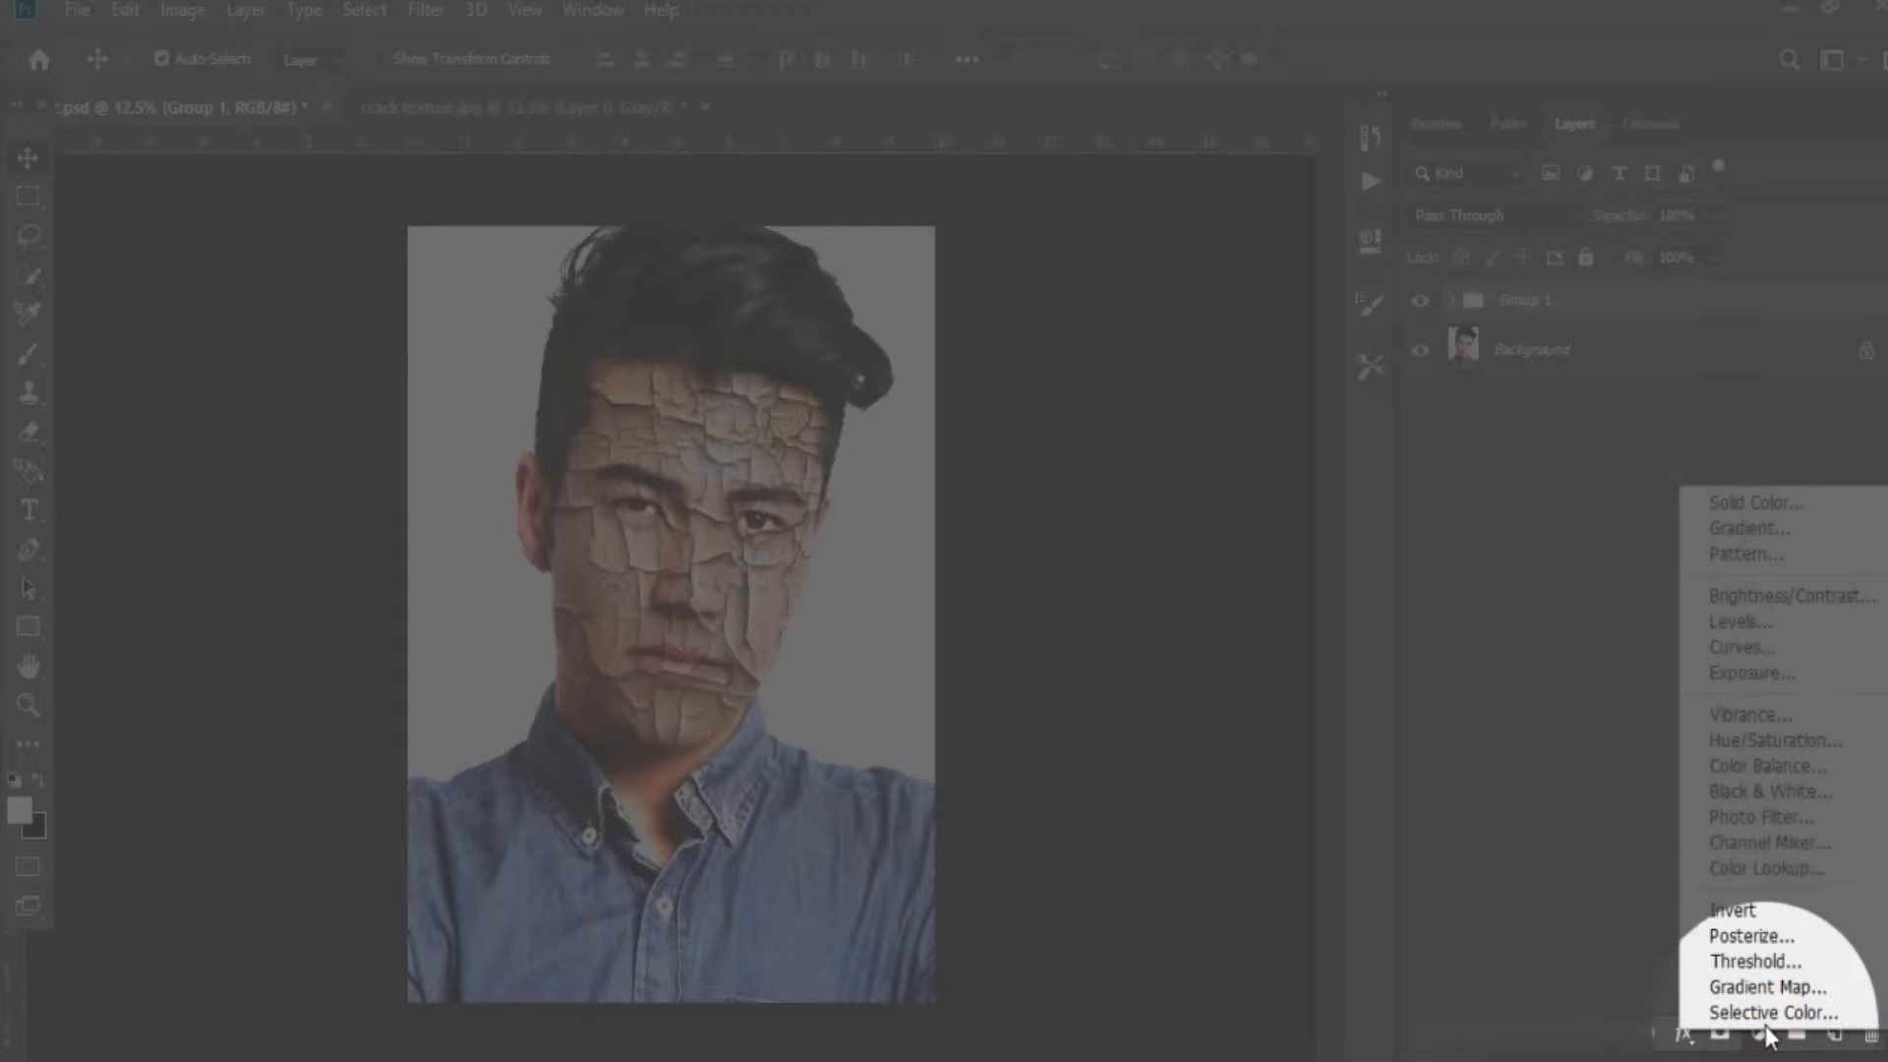
left_click(1760, 869)
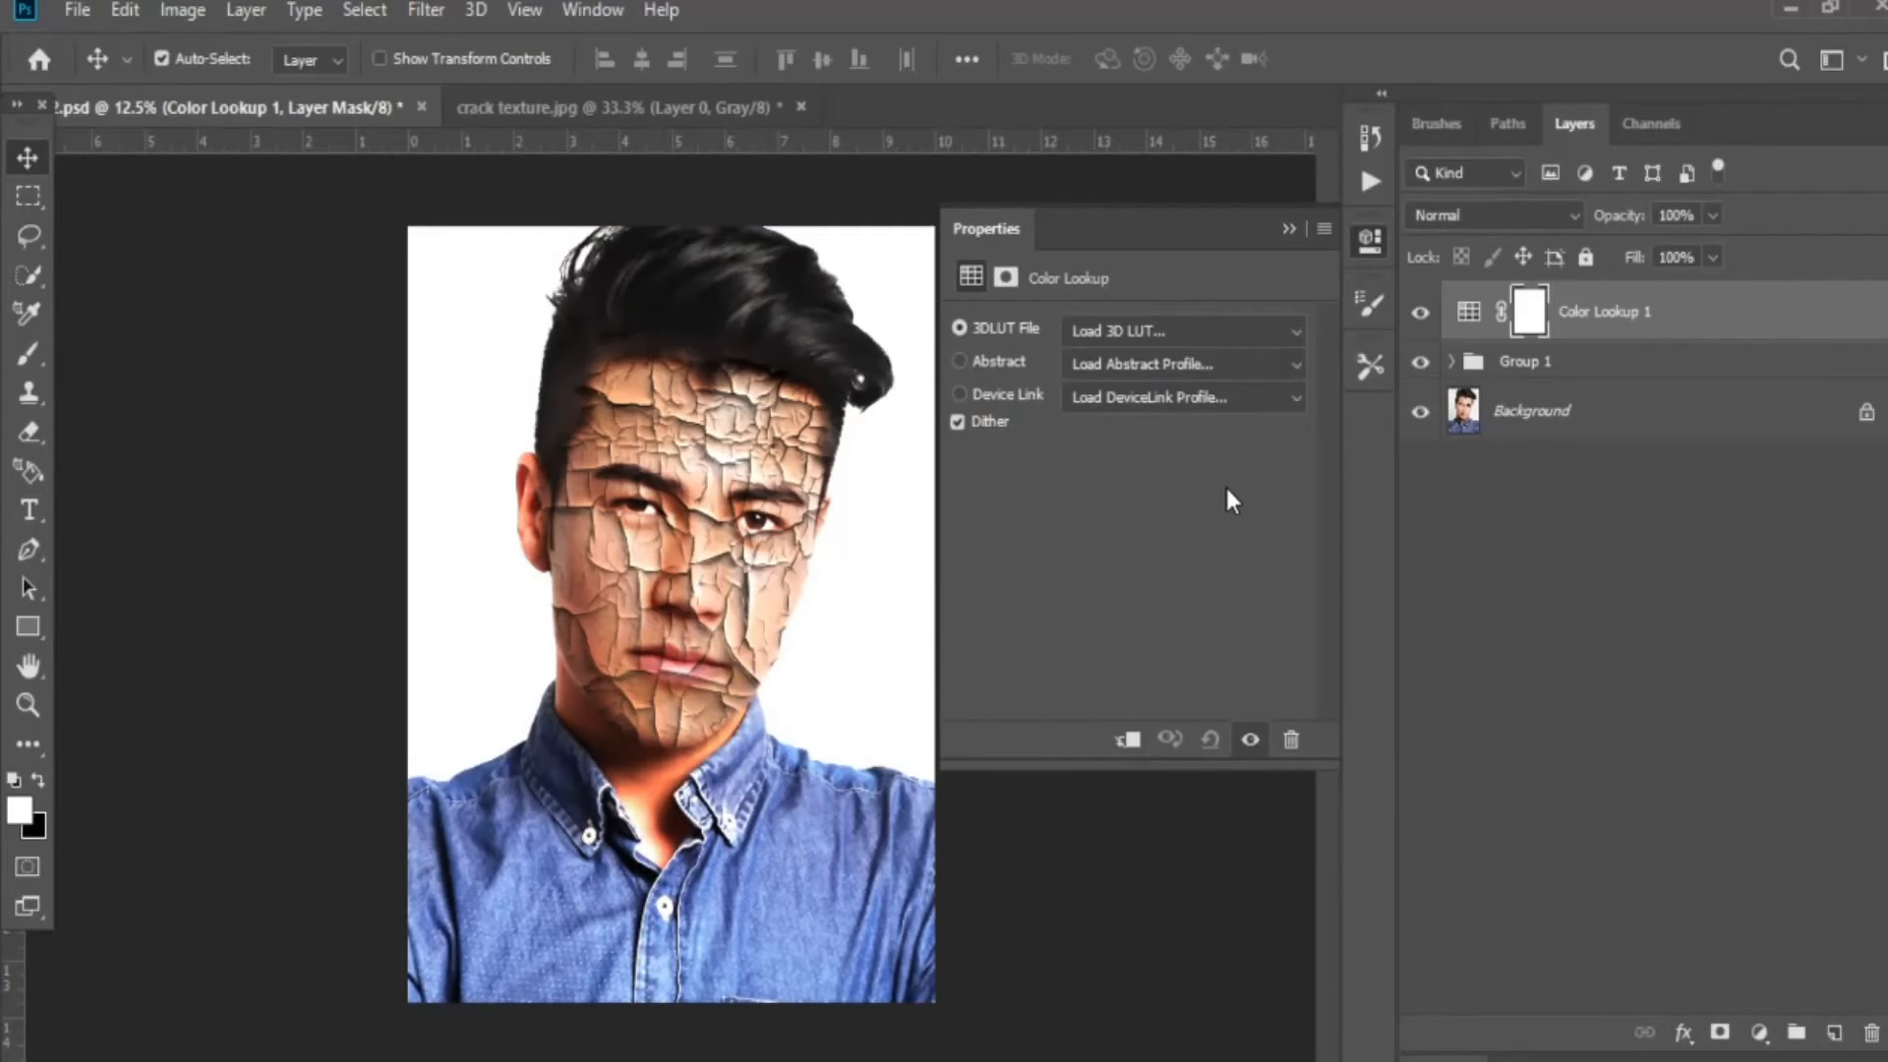
left_click(1240, 339)
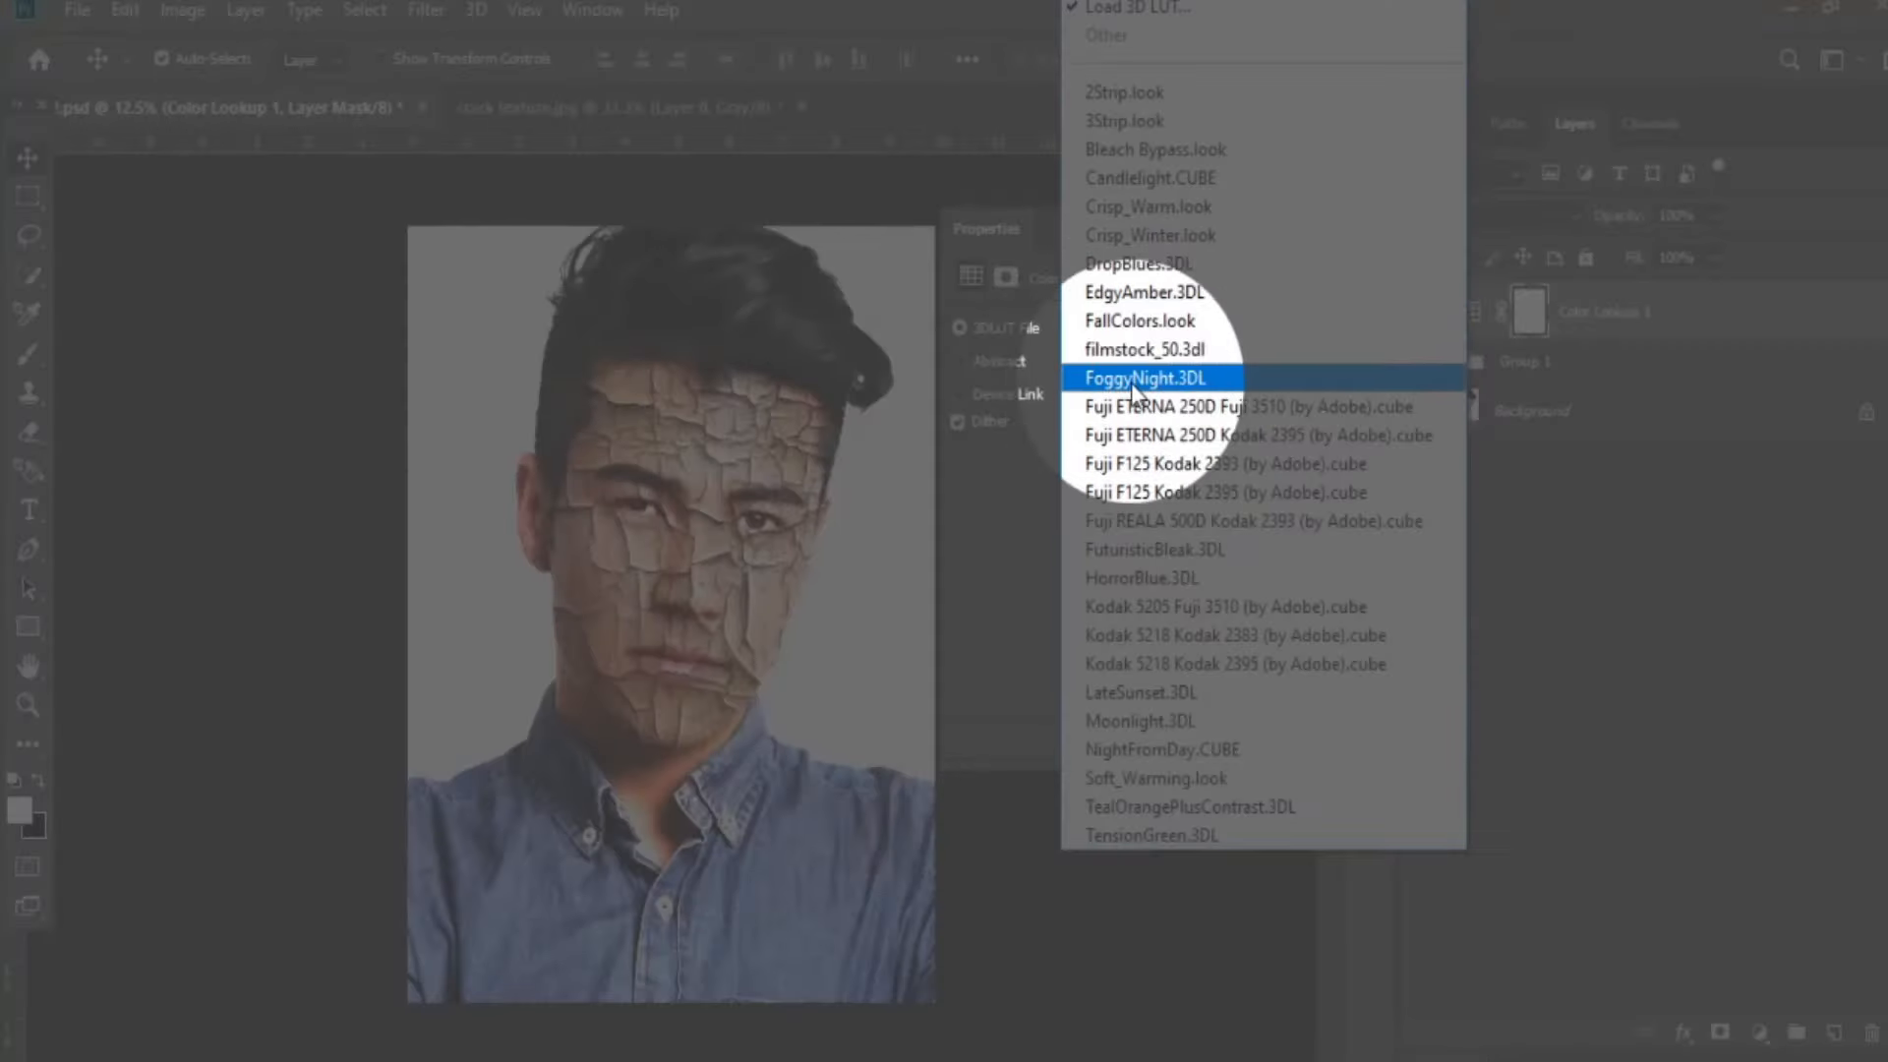
left_click(1151, 378)
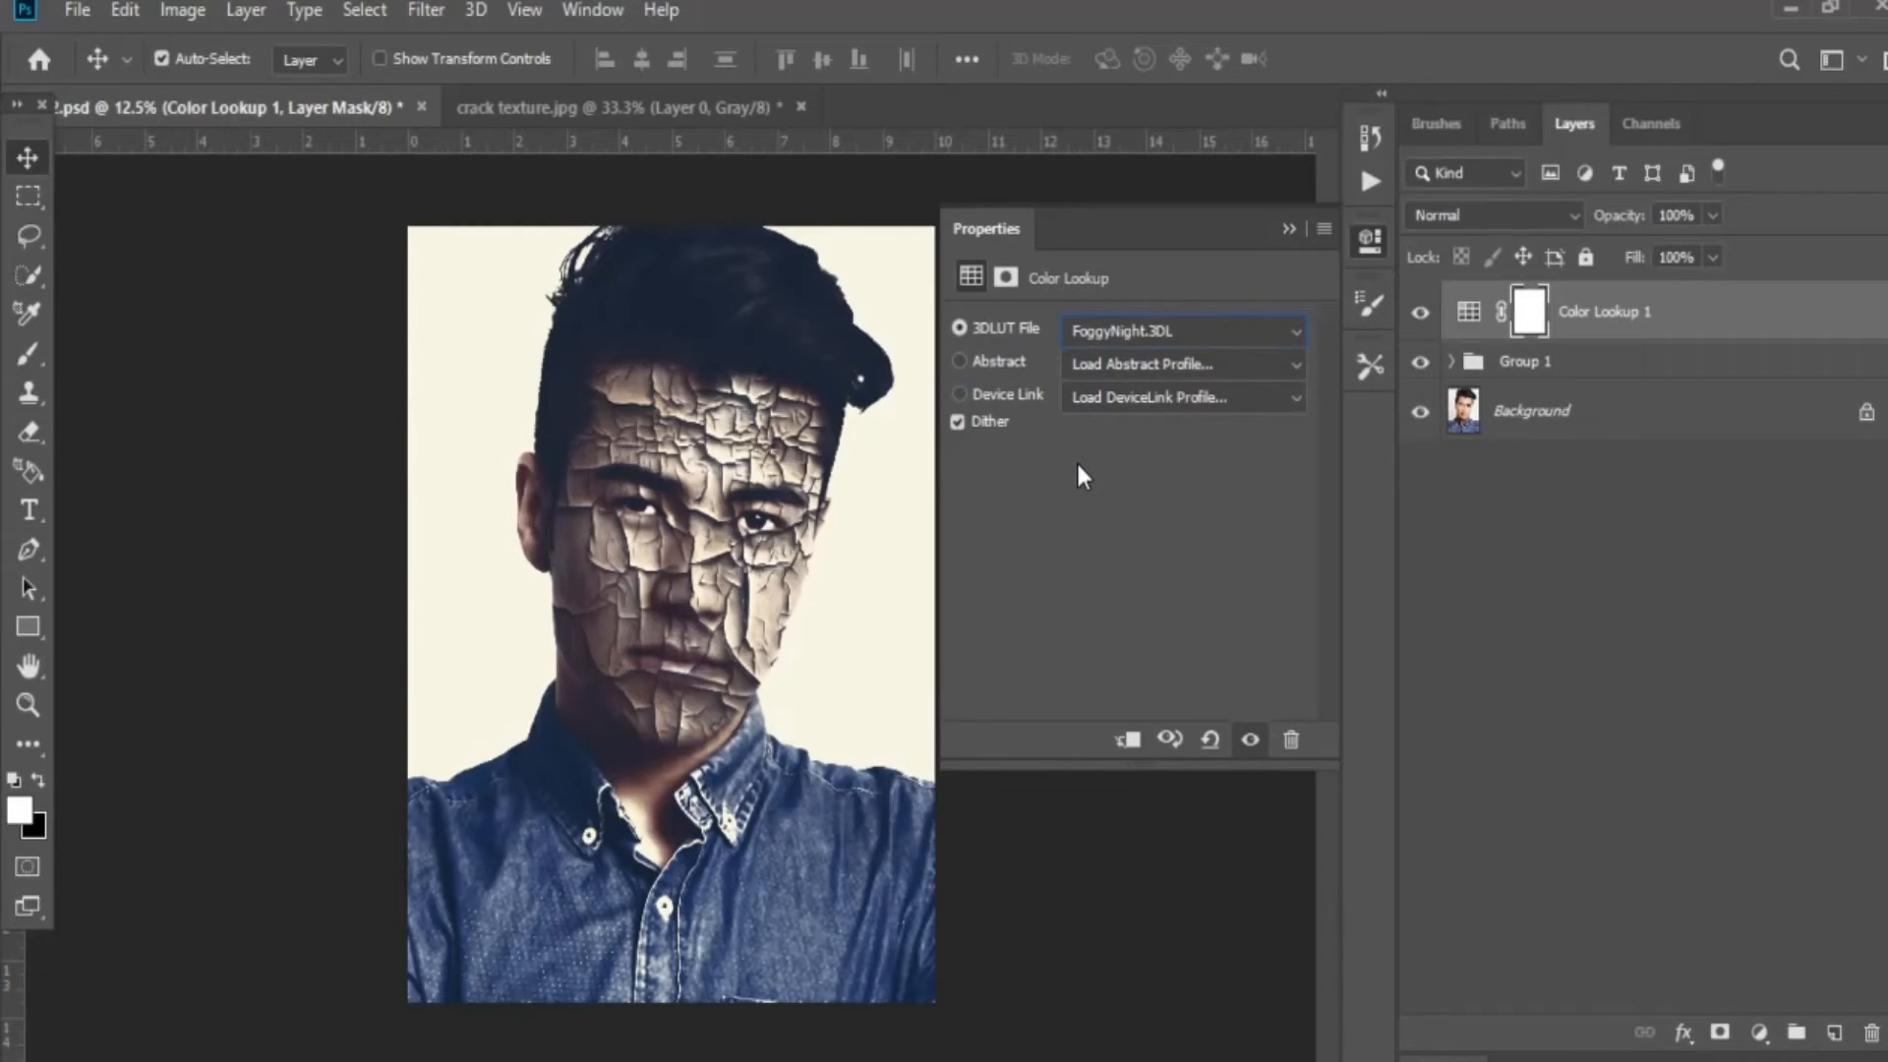
left_click(1289, 232)
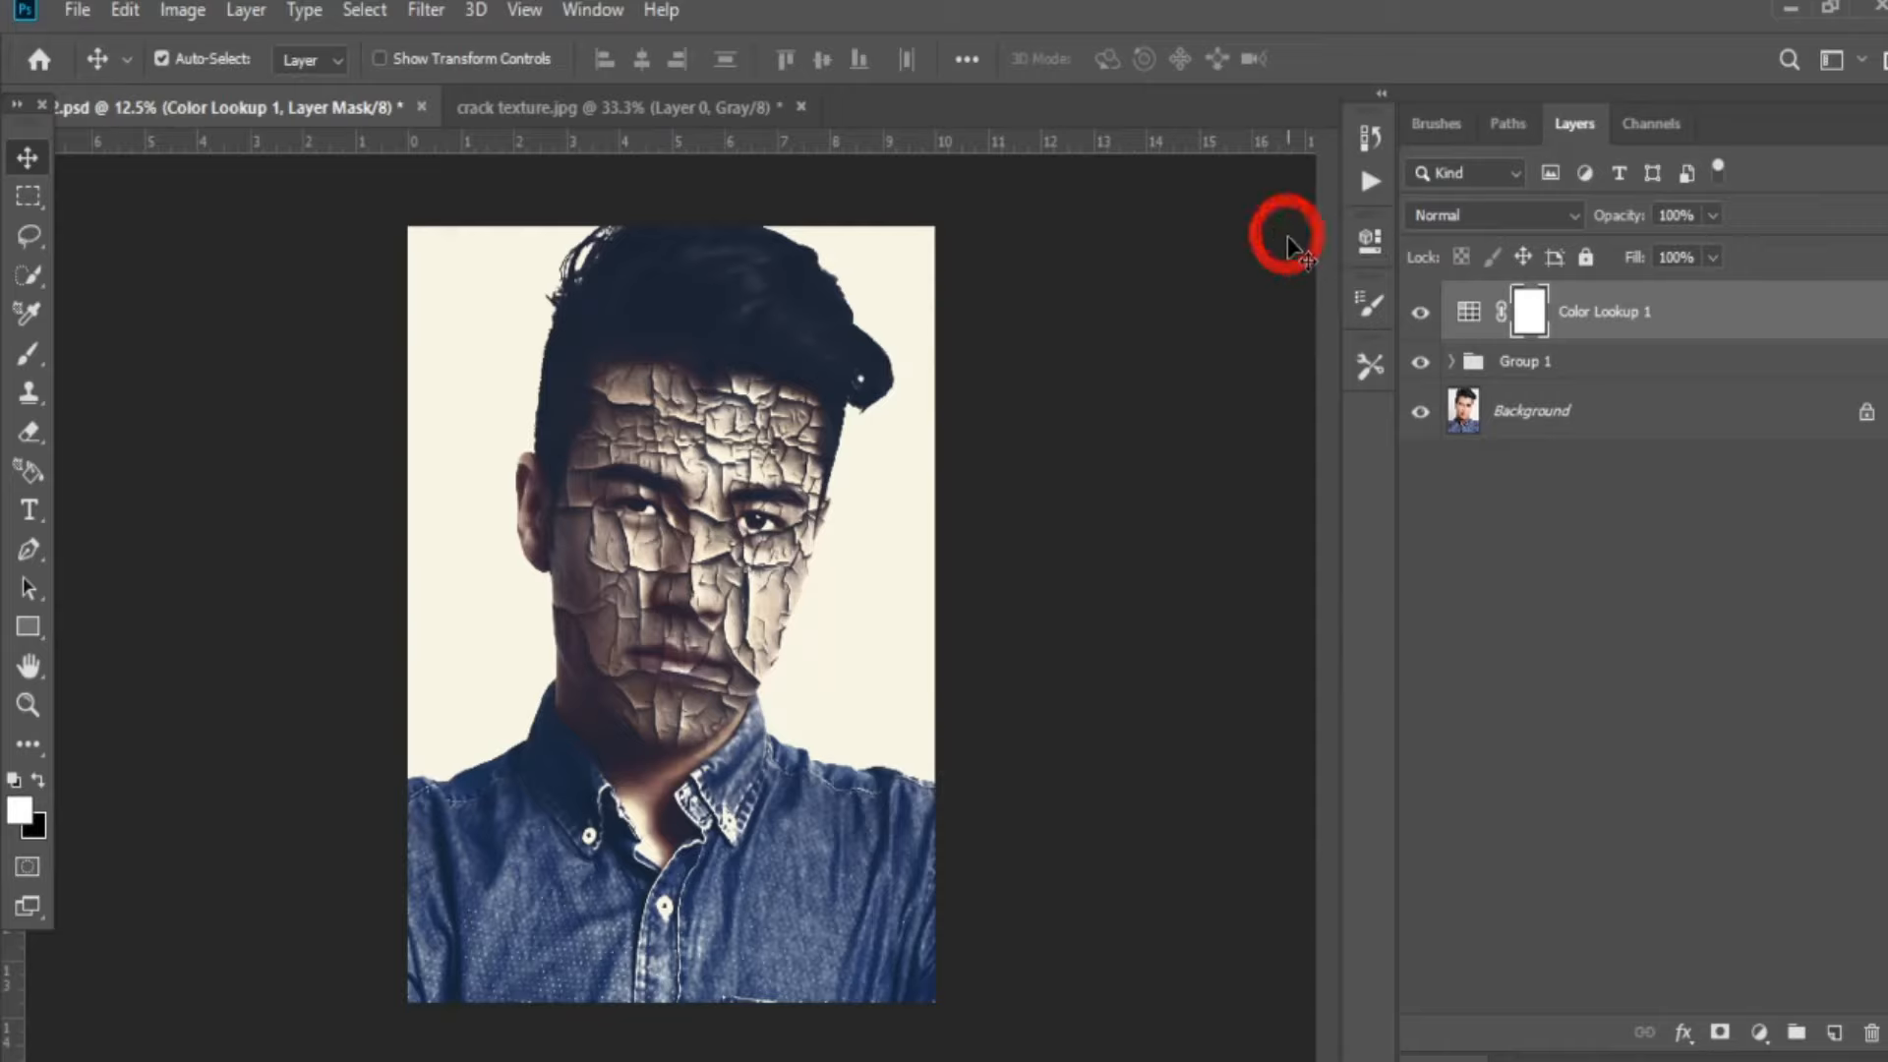
Reduce the opacity of the Color Lookup 1 layer to 34%.
left_click(1712, 216)
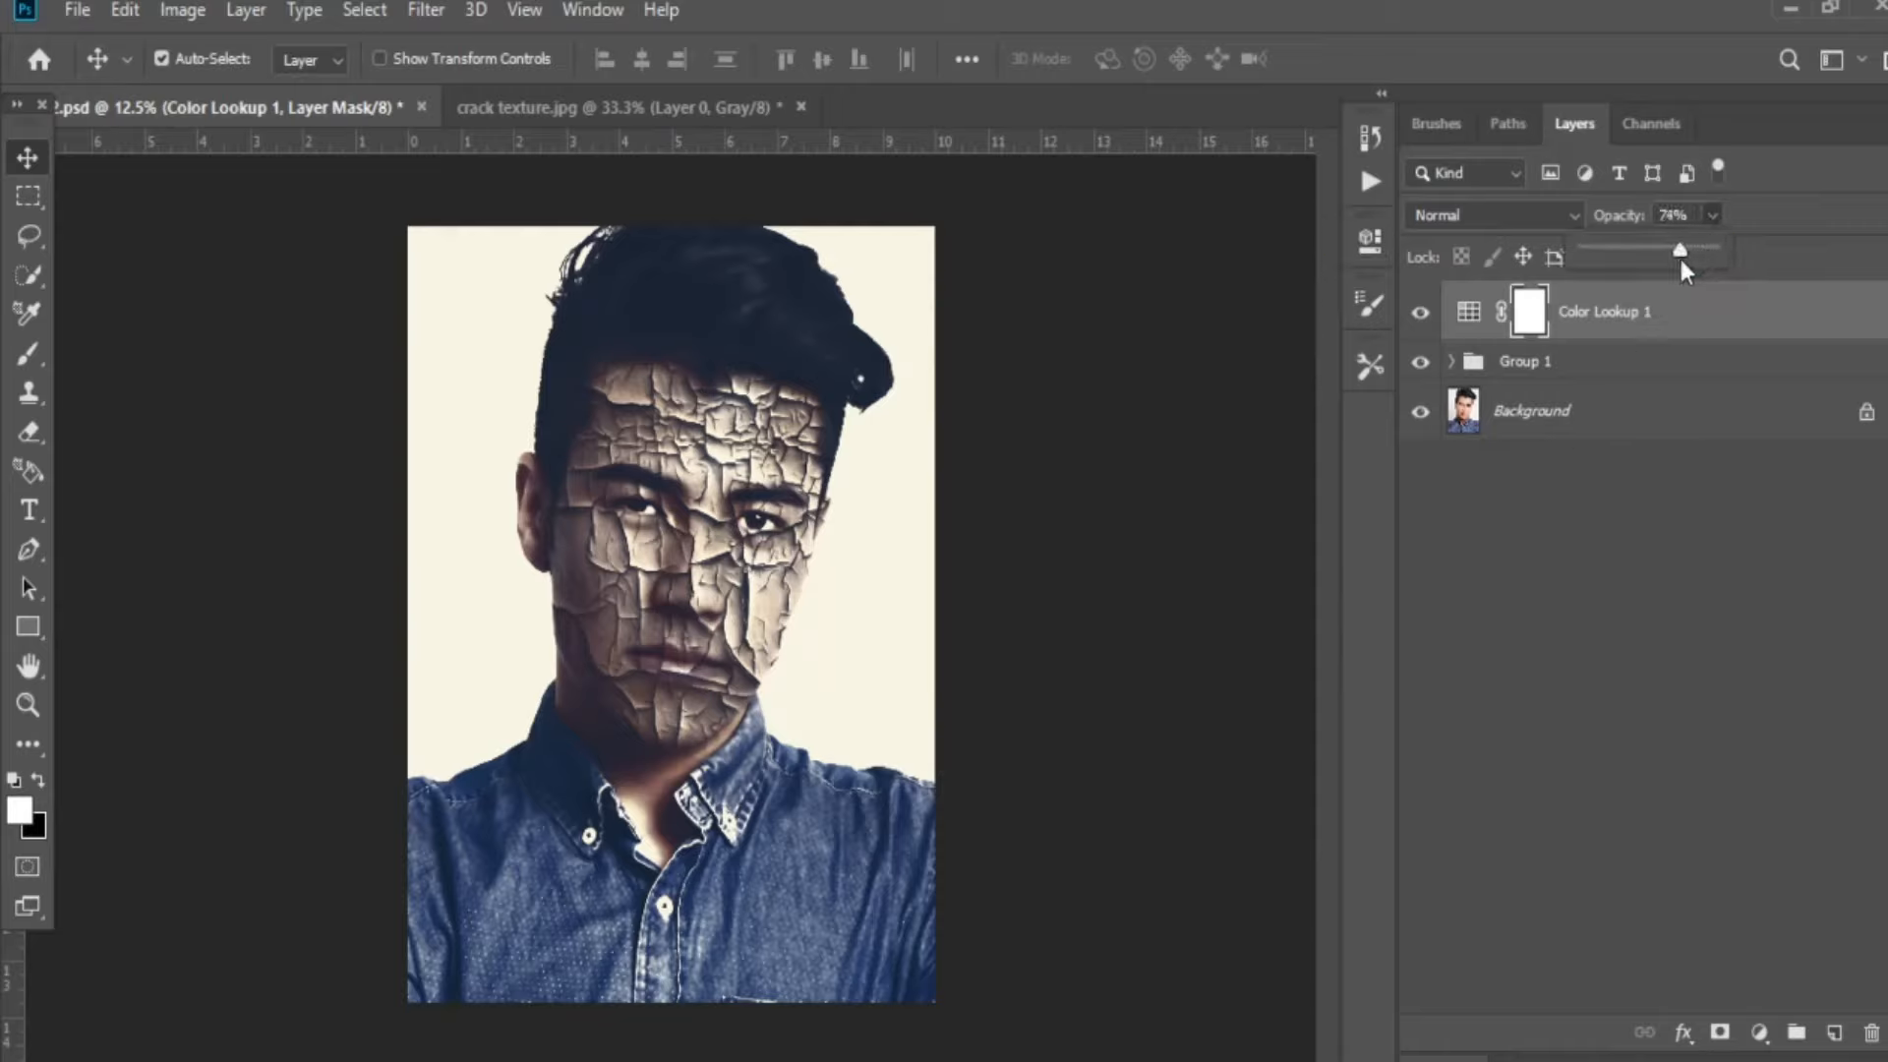
left_click_drag(1681, 263, 1642, 252)
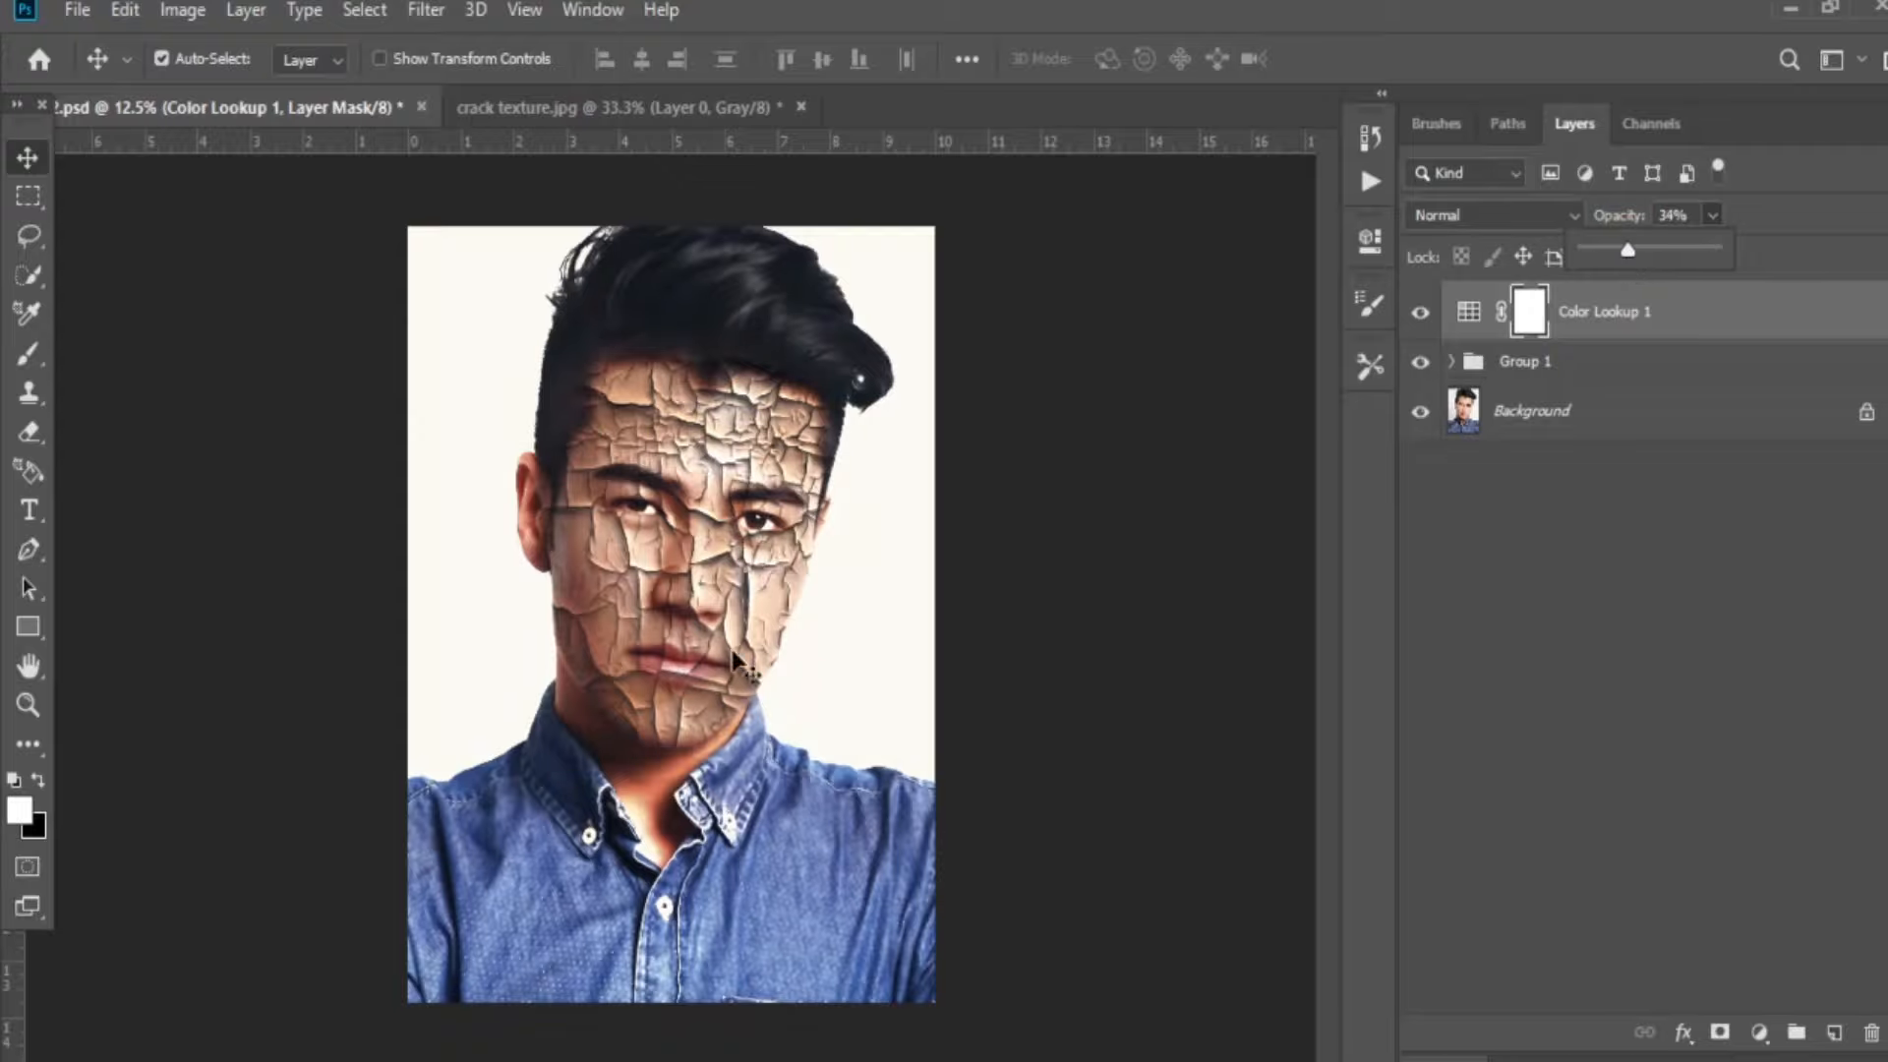
key("ctrl+plus")
key("ctrl+minus")
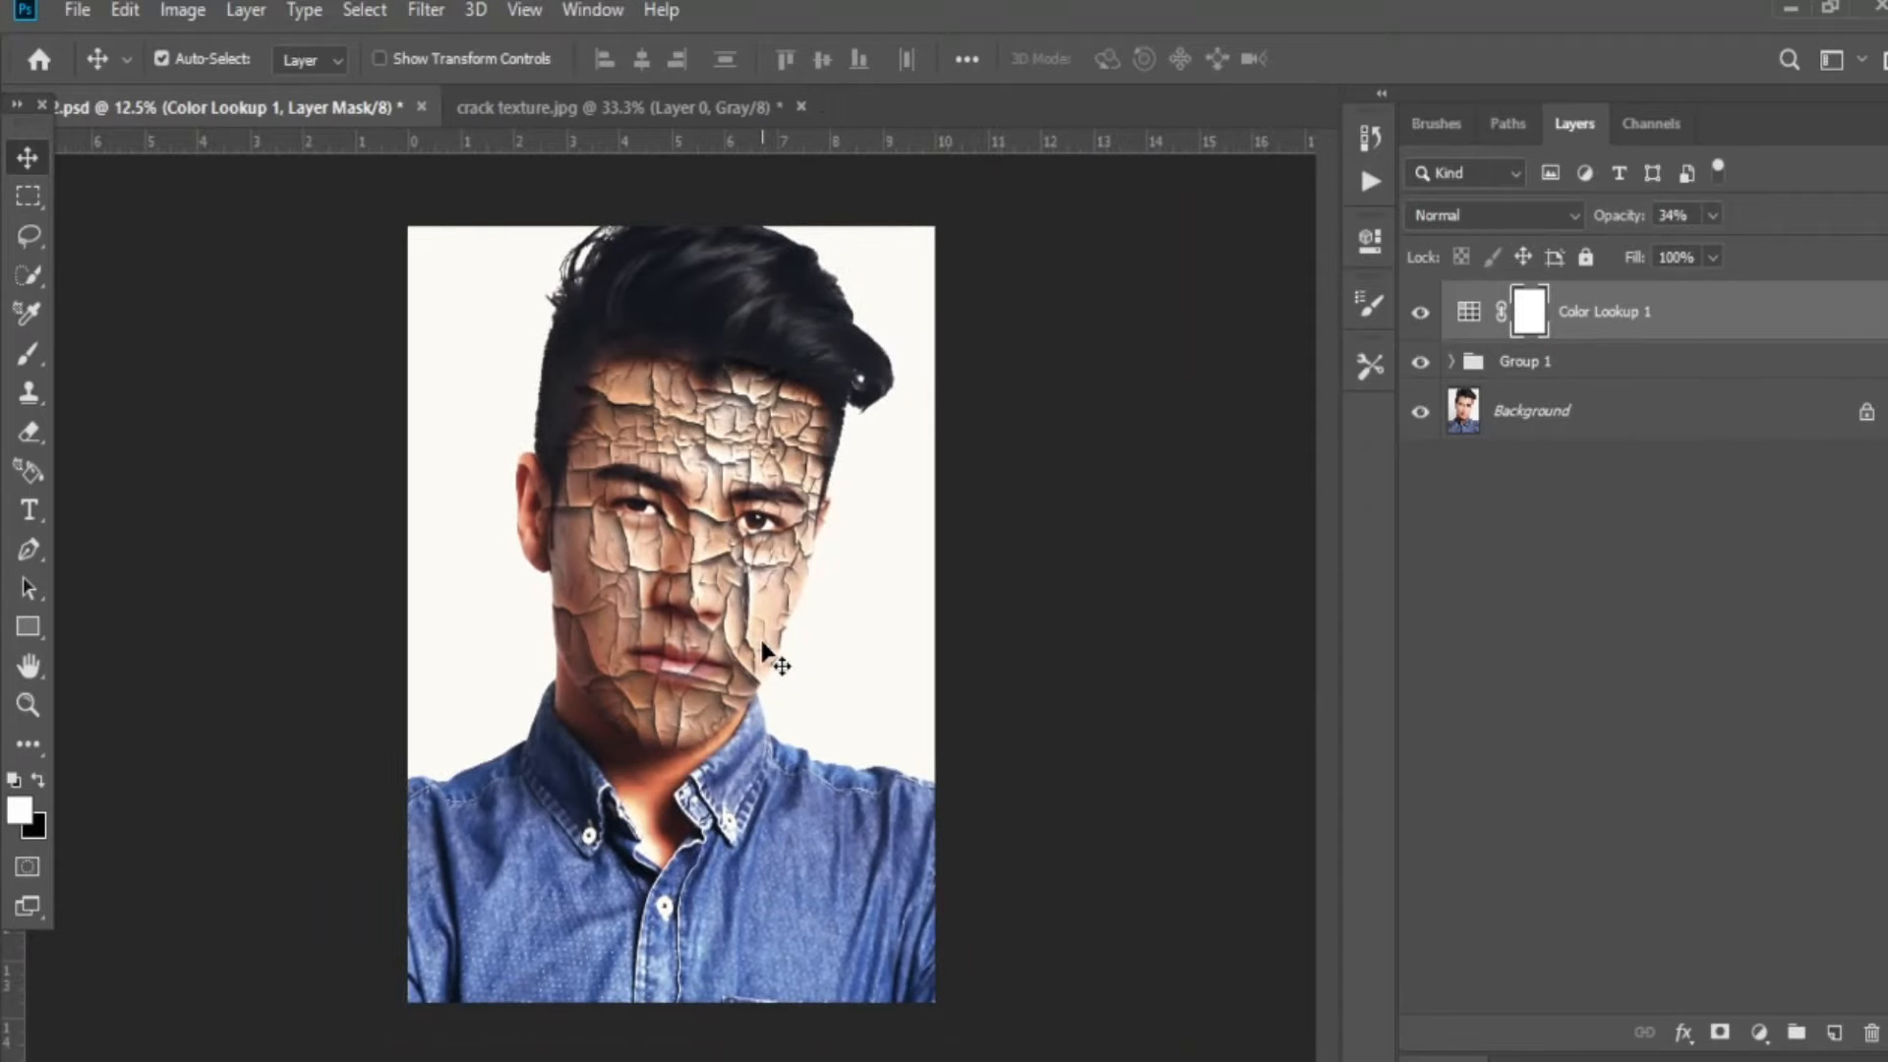
Group the Color Lookup 1 layer and Group 1 together above the Background.
key("ctrl+plus")
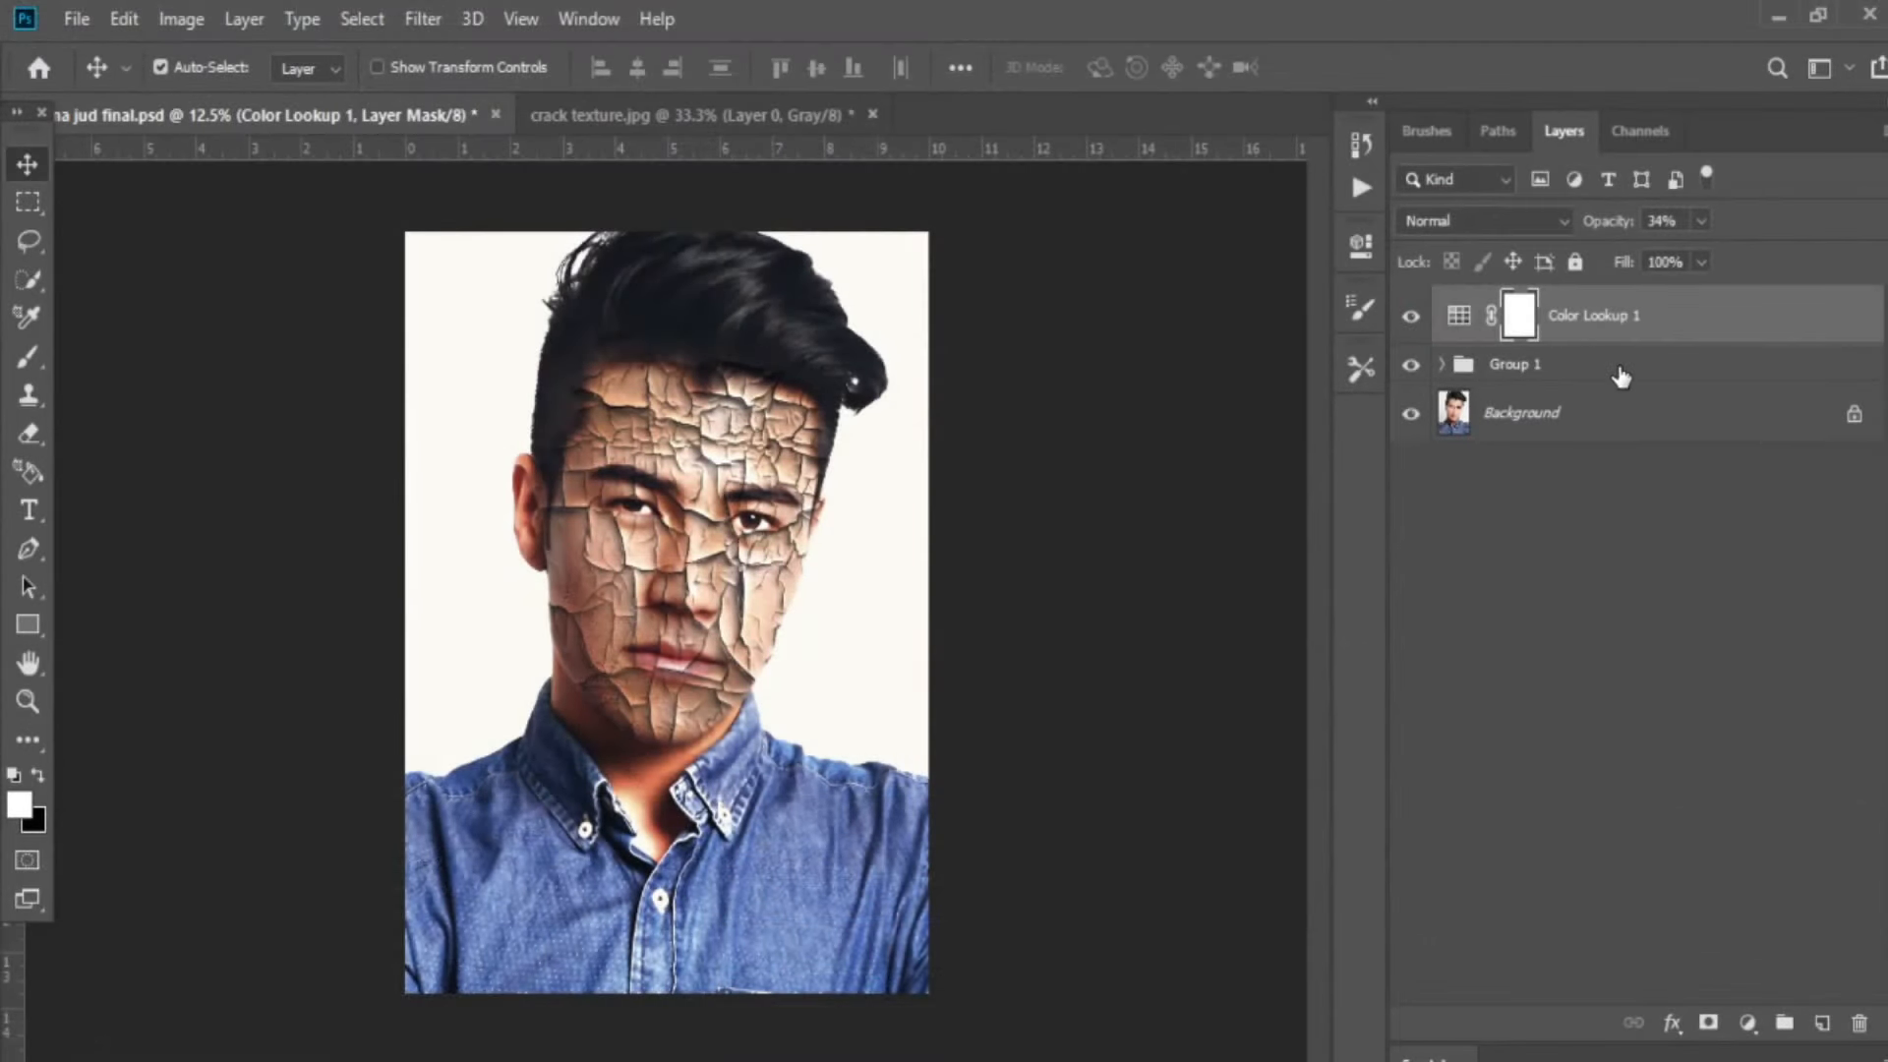
left_click(1621, 370)
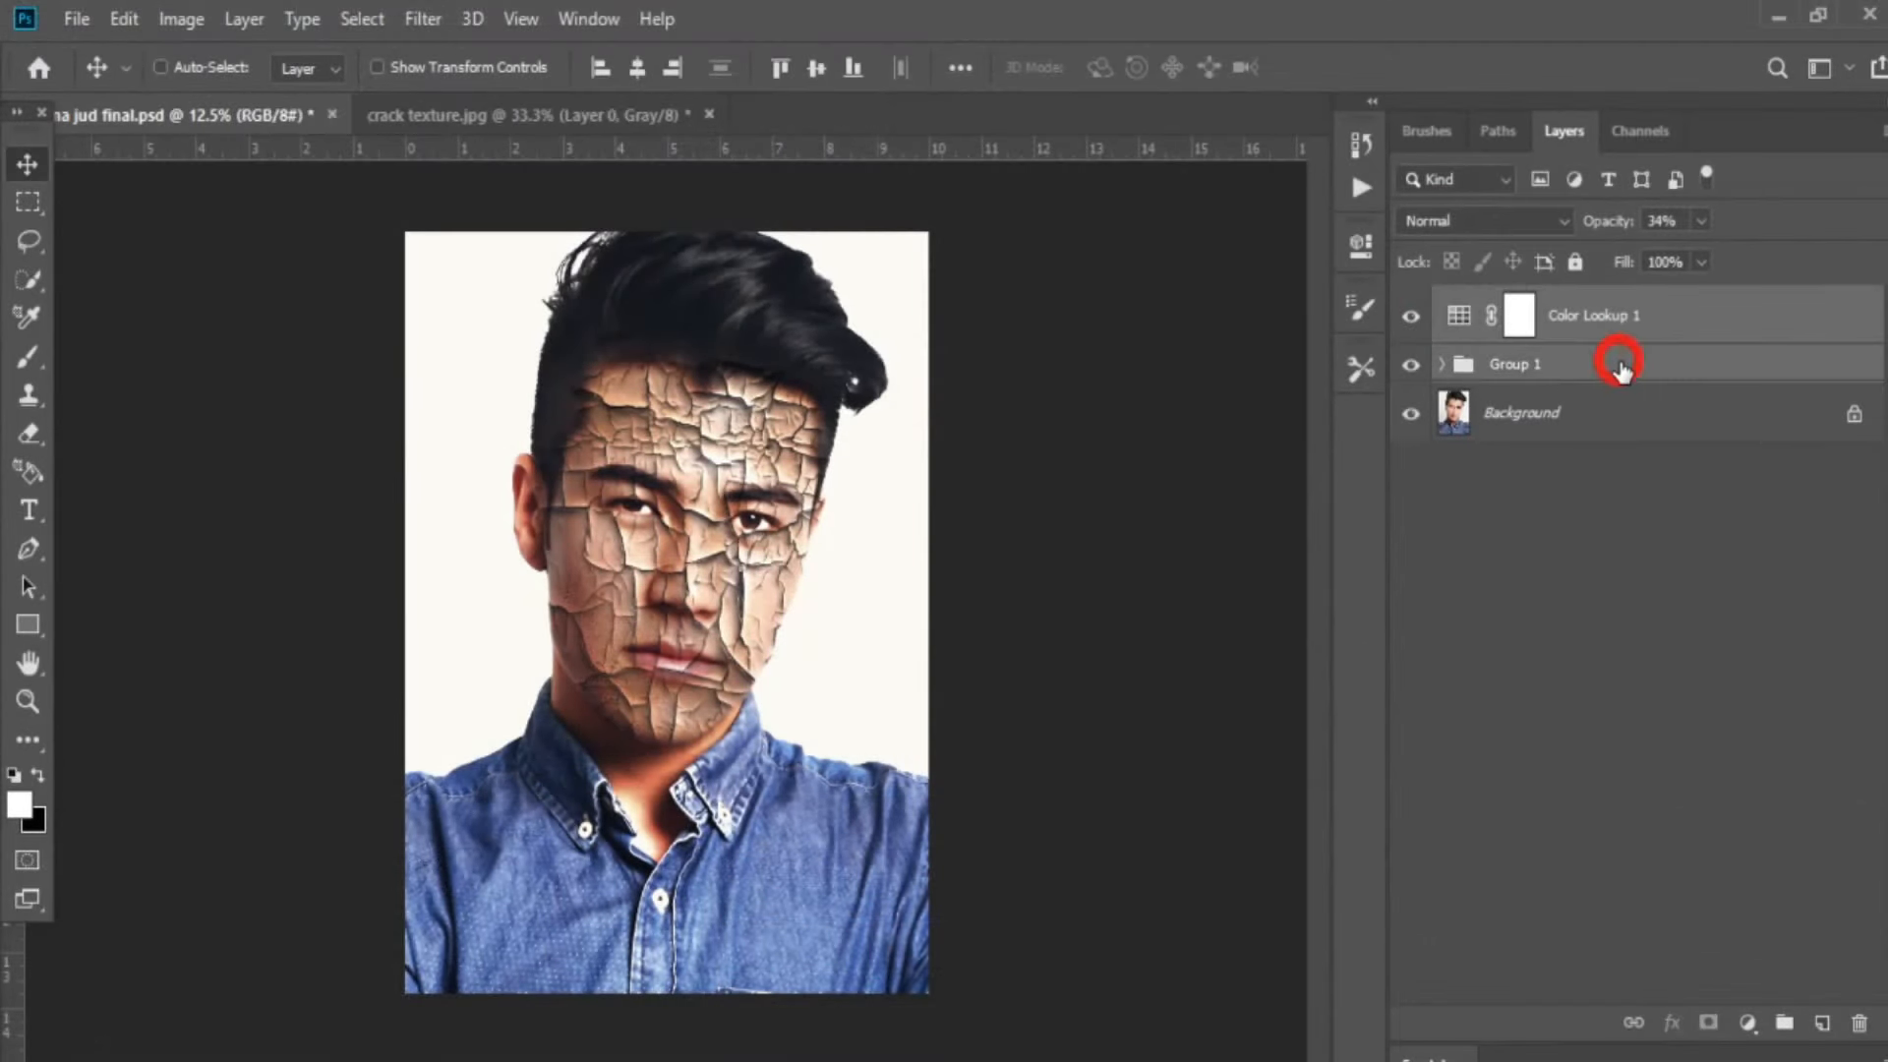
key("ctrl+g")
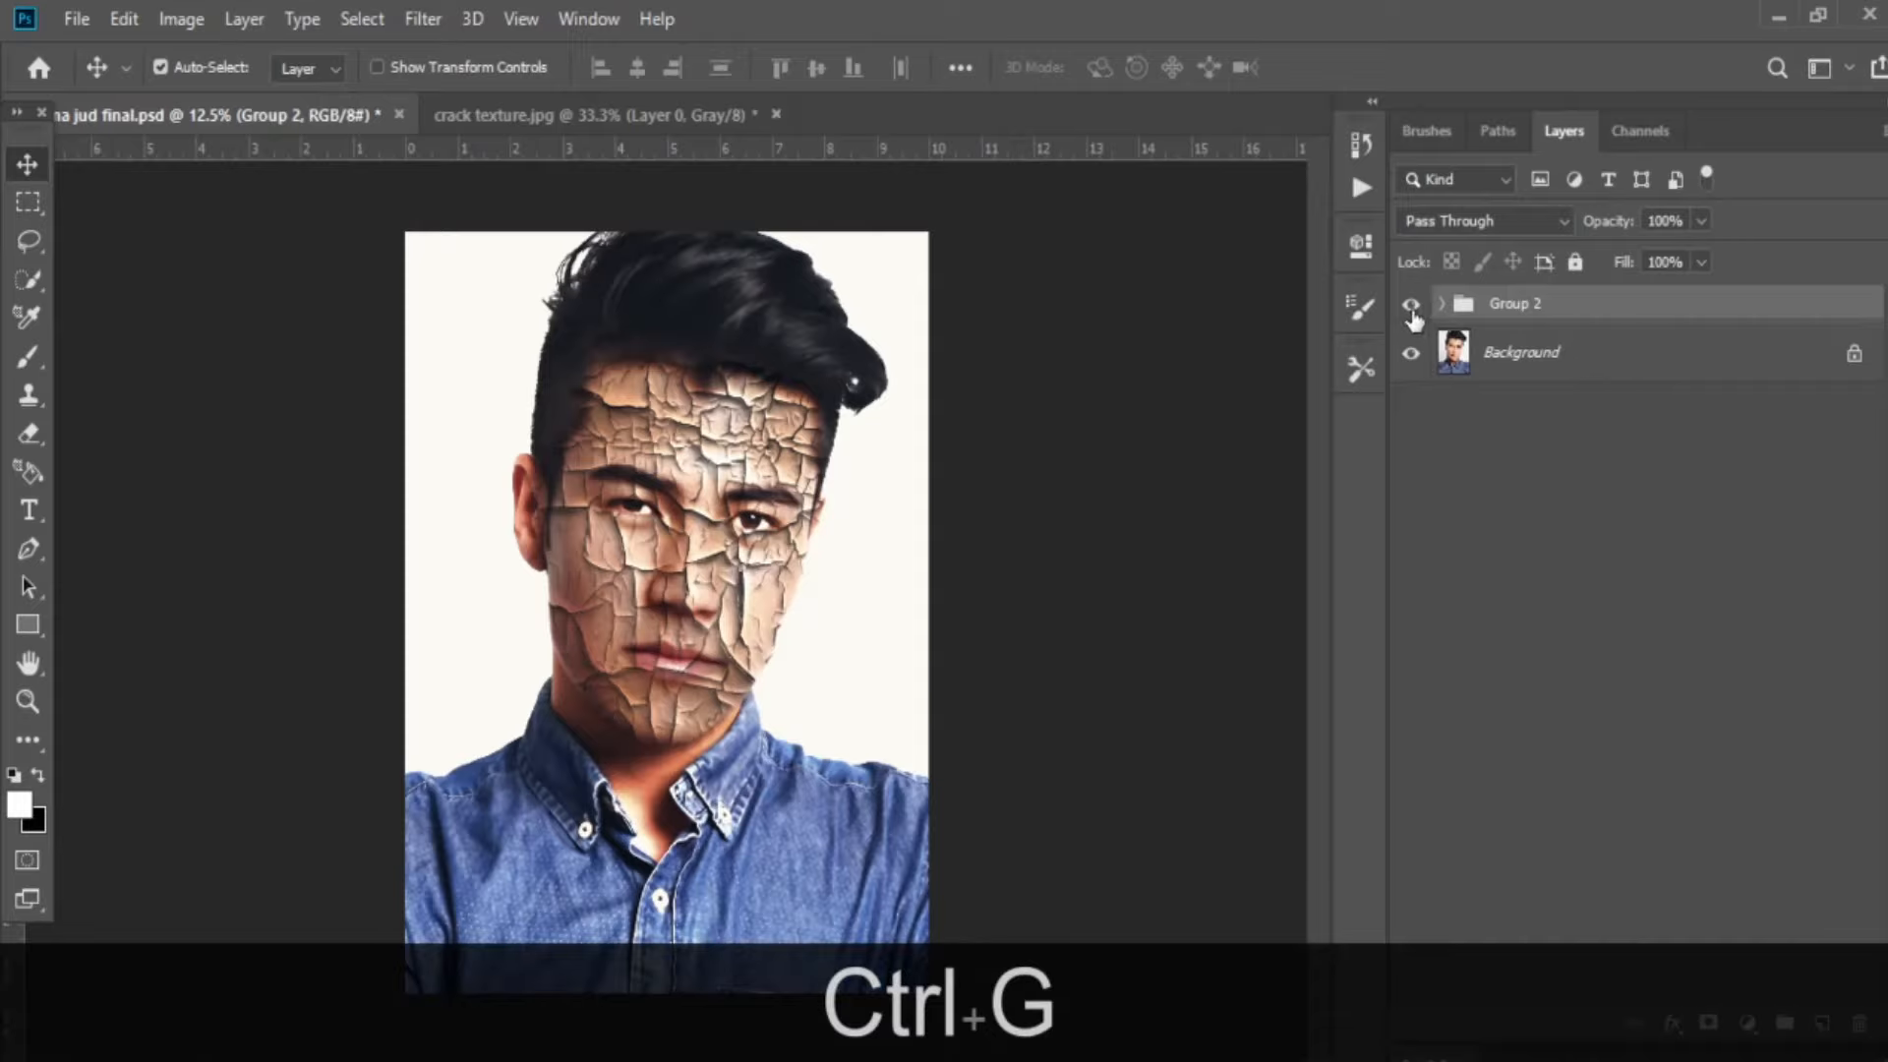
Compare the original portrait with the finished cracked-skin effect by toggling the visibility of Group 2.
left_click(1411, 307)
left_click(1412, 307)
left_click(1411, 307)
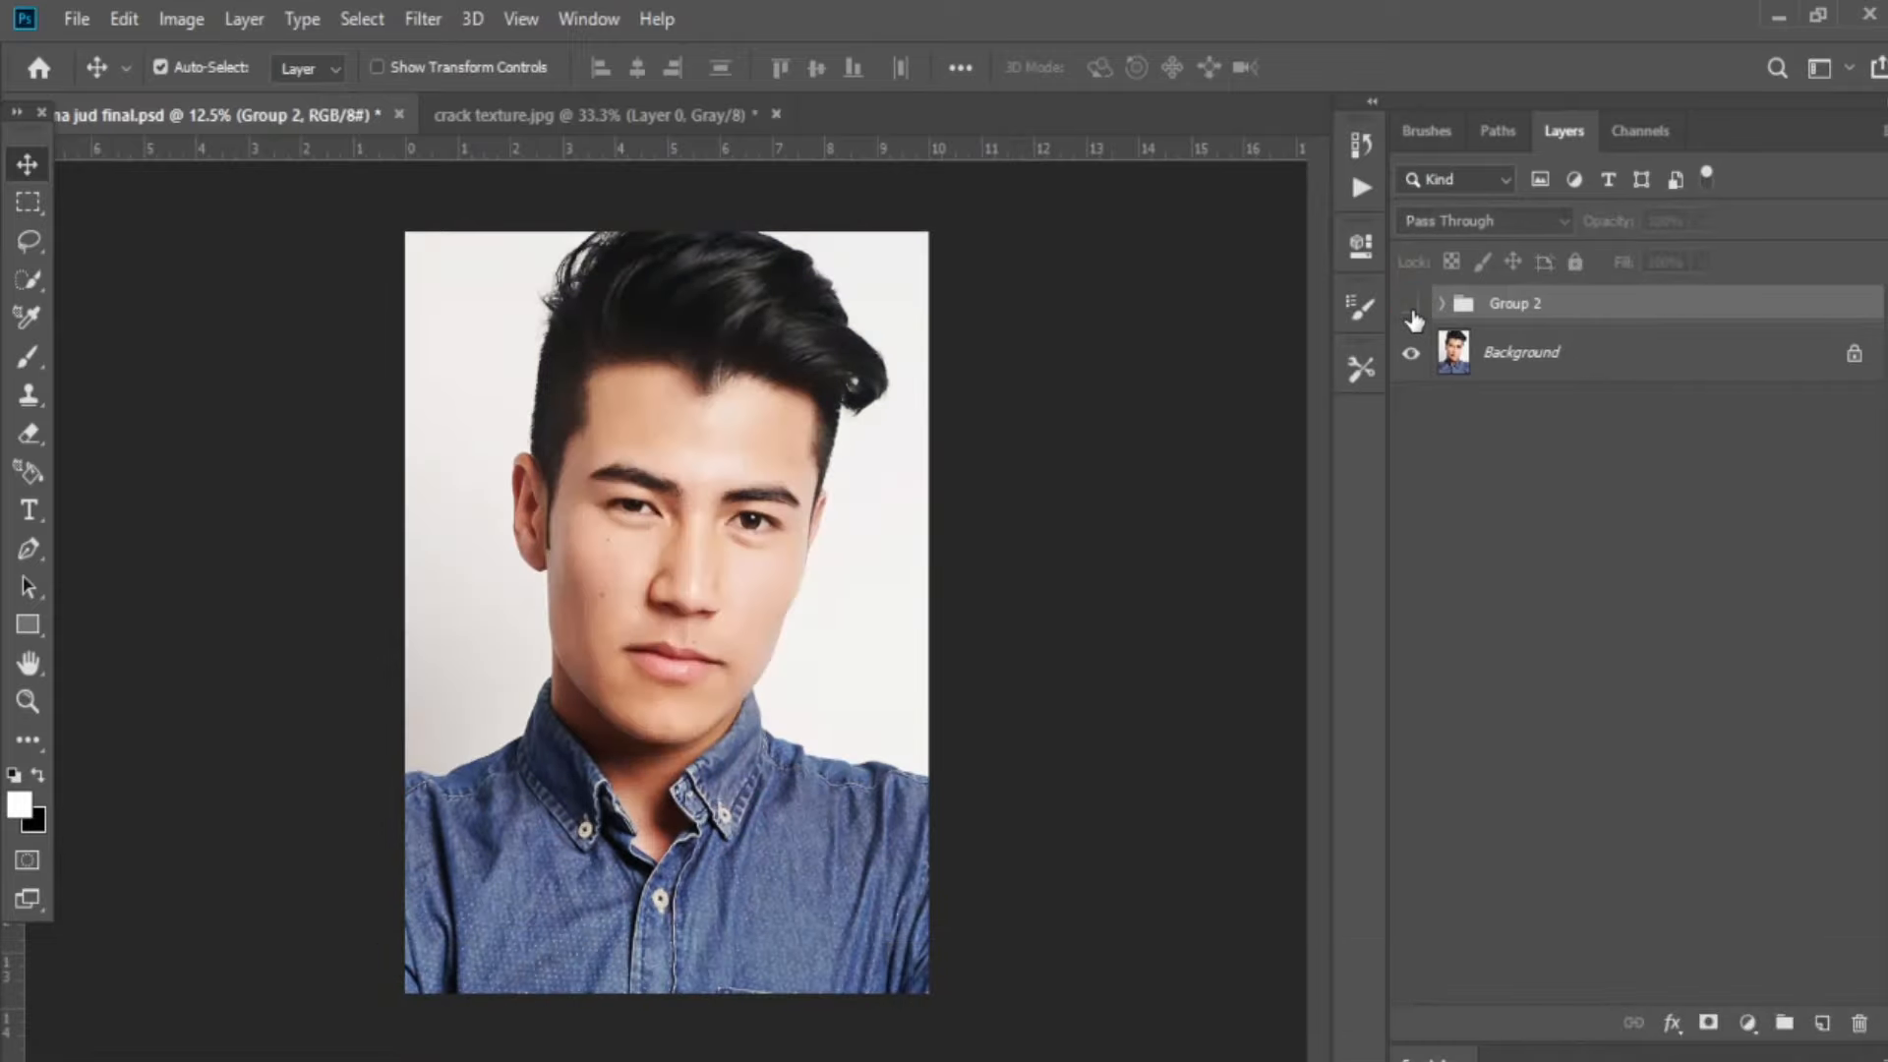
left_click(1412, 307)
left_click(1412, 307)
left_click(1412, 307)
left_click(1412, 308)
left_click(1412, 308)
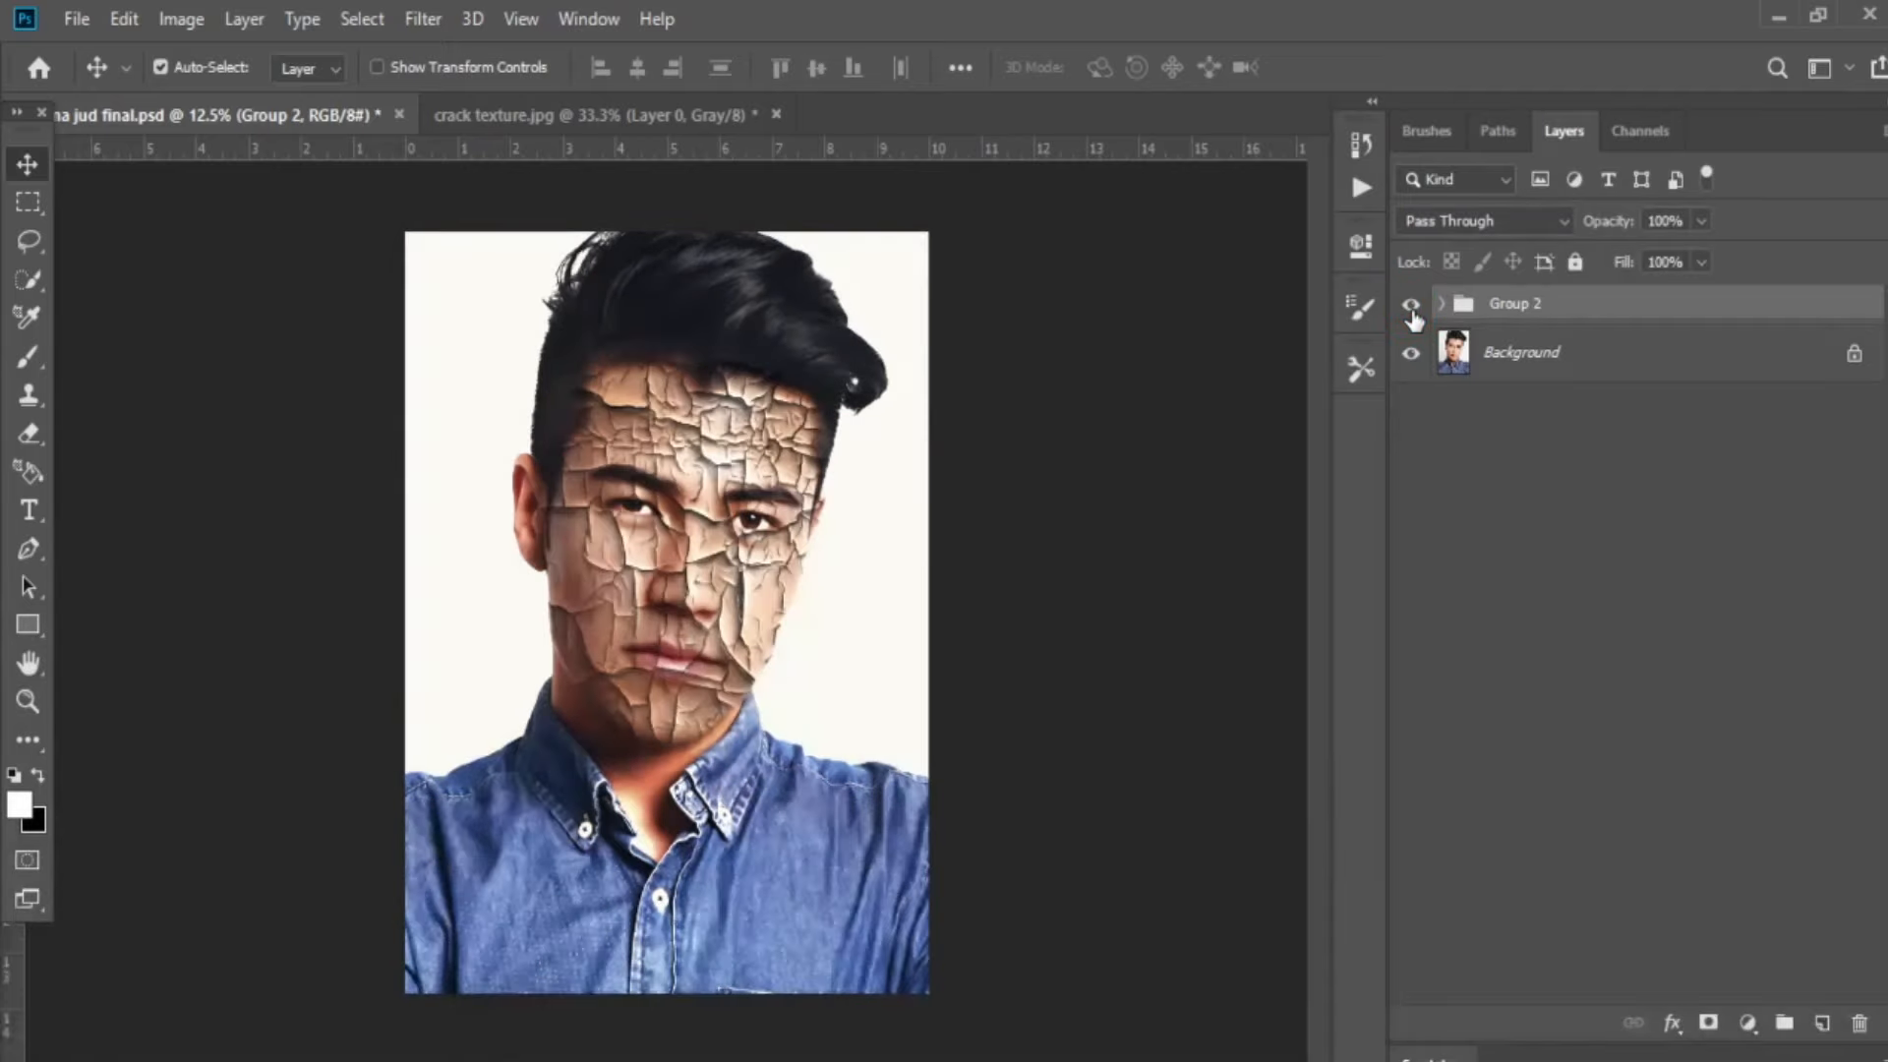